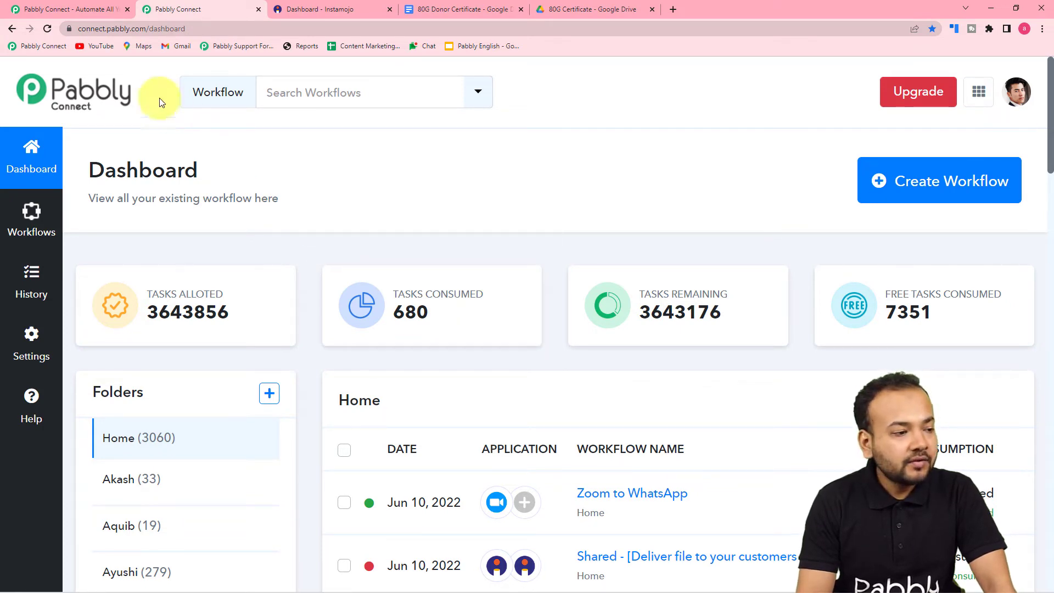
Go back to the Pabbly Connect dashboard and launch Create Workflow
{"action": "left_click", "coordinate": [77, 10]}
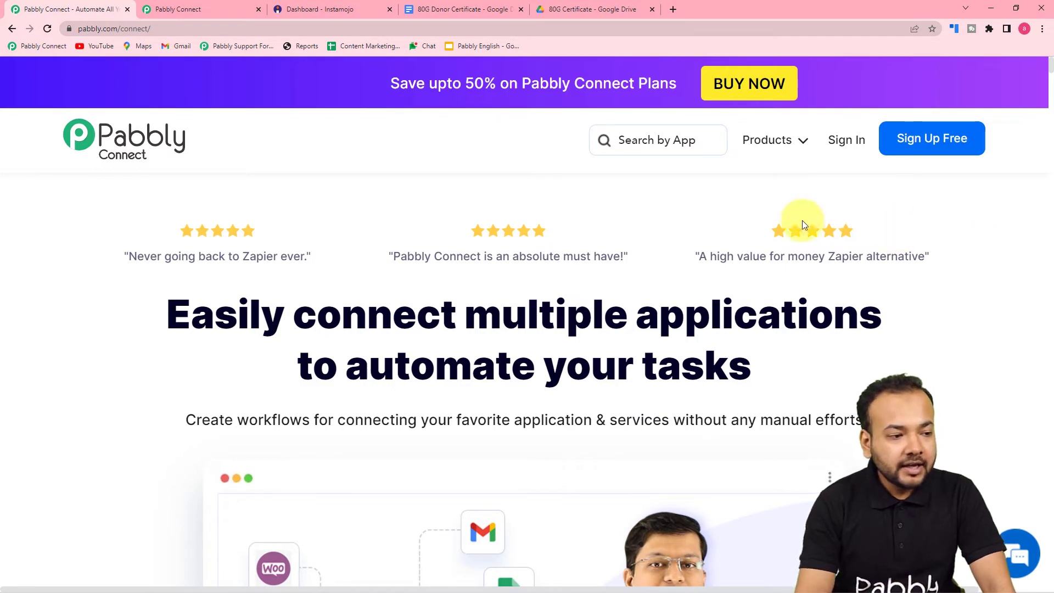
{"action": "left_click", "coordinate": [221, 10]}
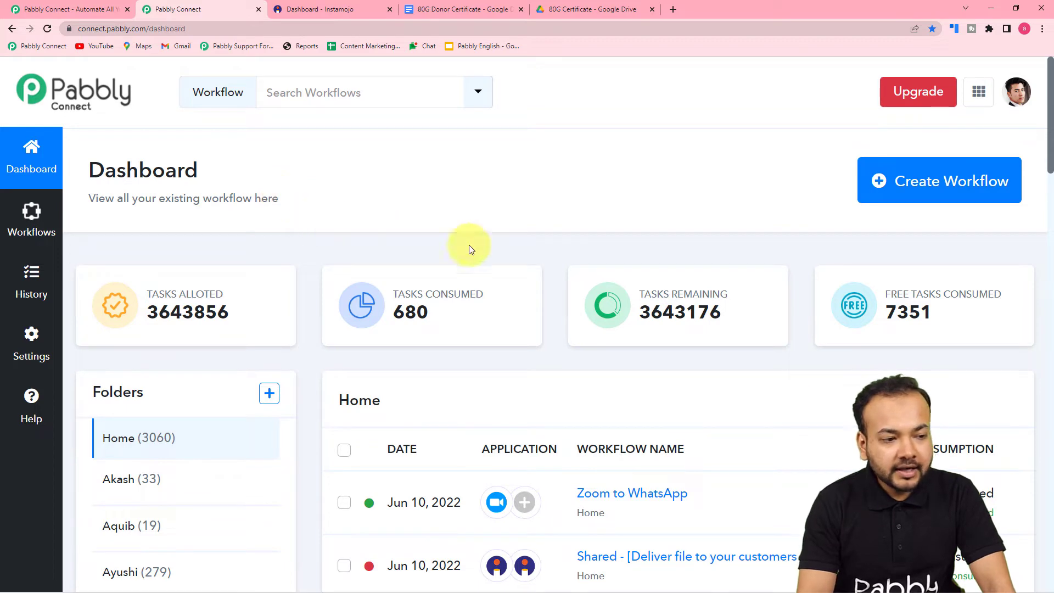
{"action": "mouse_move", "coordinate": [757, 277]}
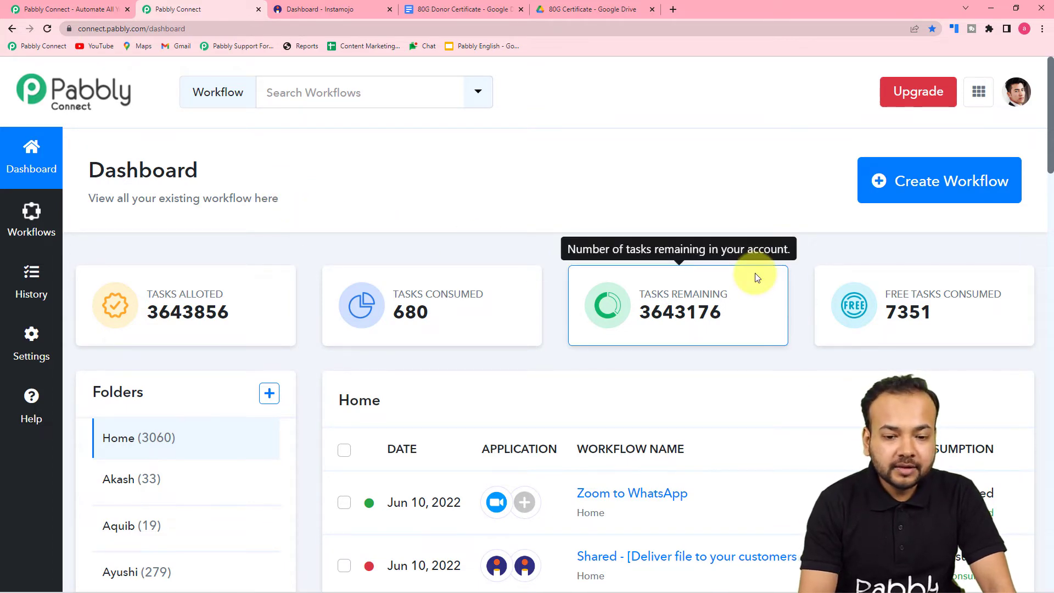
{"action": "left_click", "coordinate": [922, 184]}
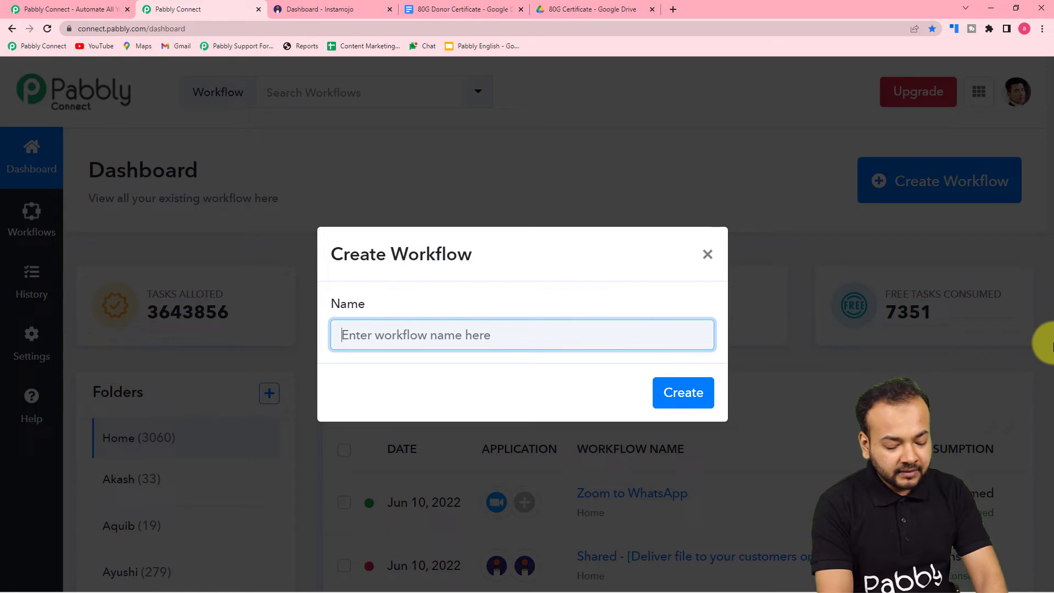
Name the workflow 'Create and Send documents on Instamojo Payments', correcting the typo, and create it
{"action": "type", "text": "Cre"}
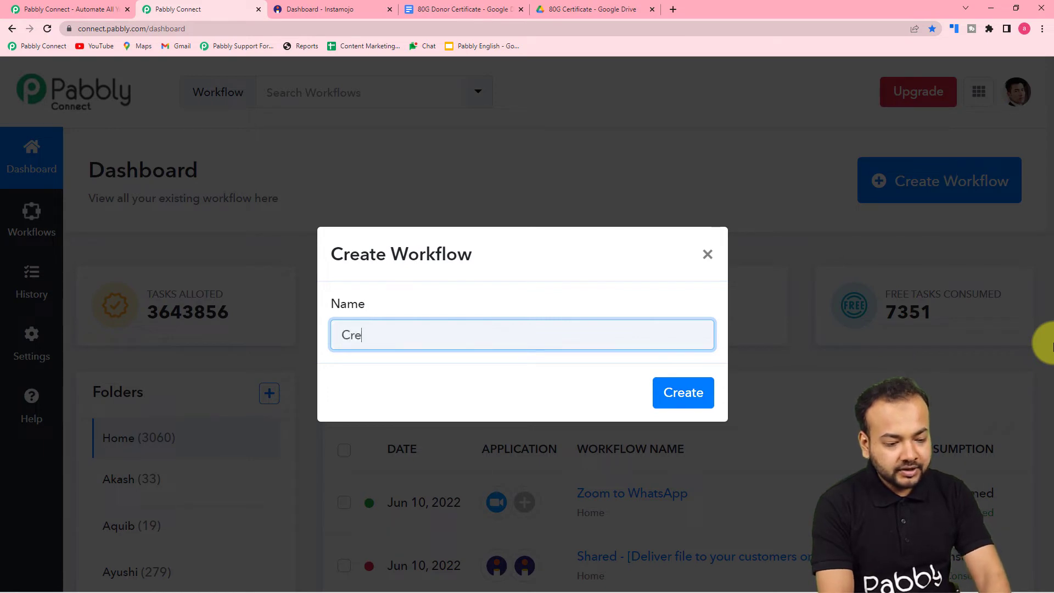
{"action": "type", "text": "ate and "}
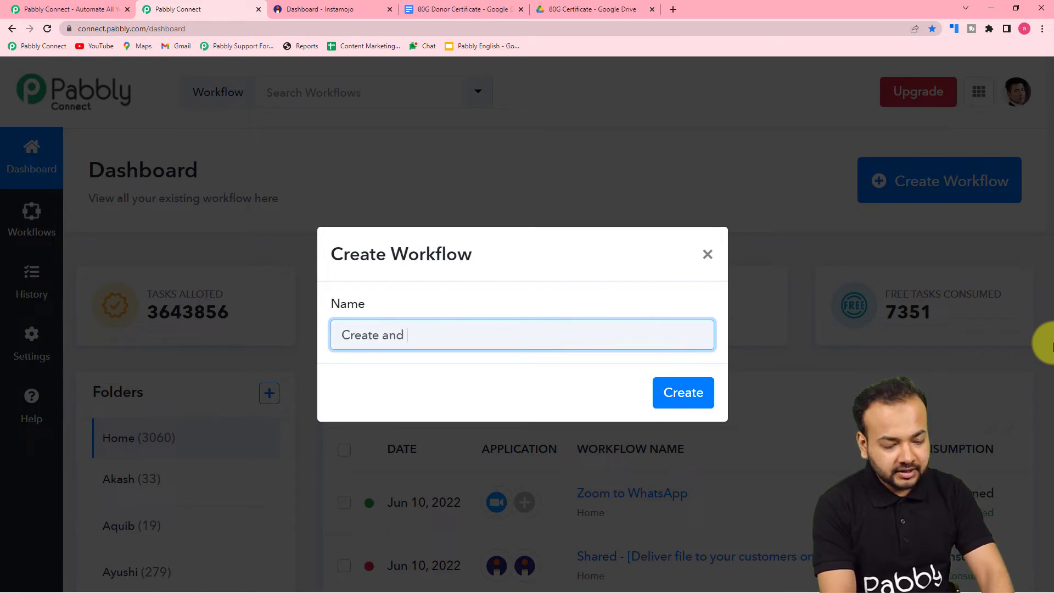
{"action": "type", "text": "Send do"}
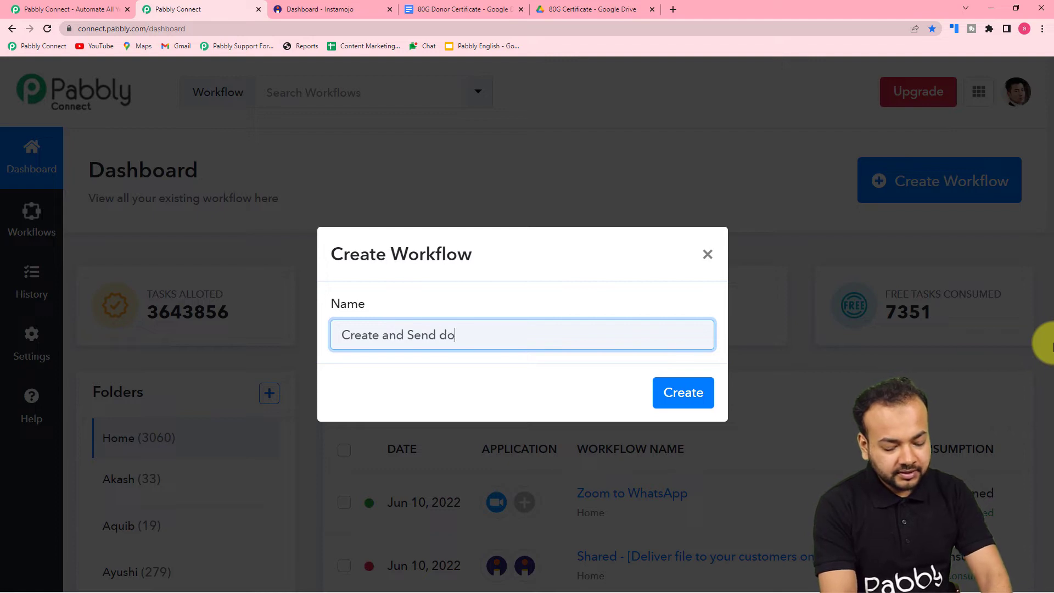
{"action": "type", "text": "cuments o"}
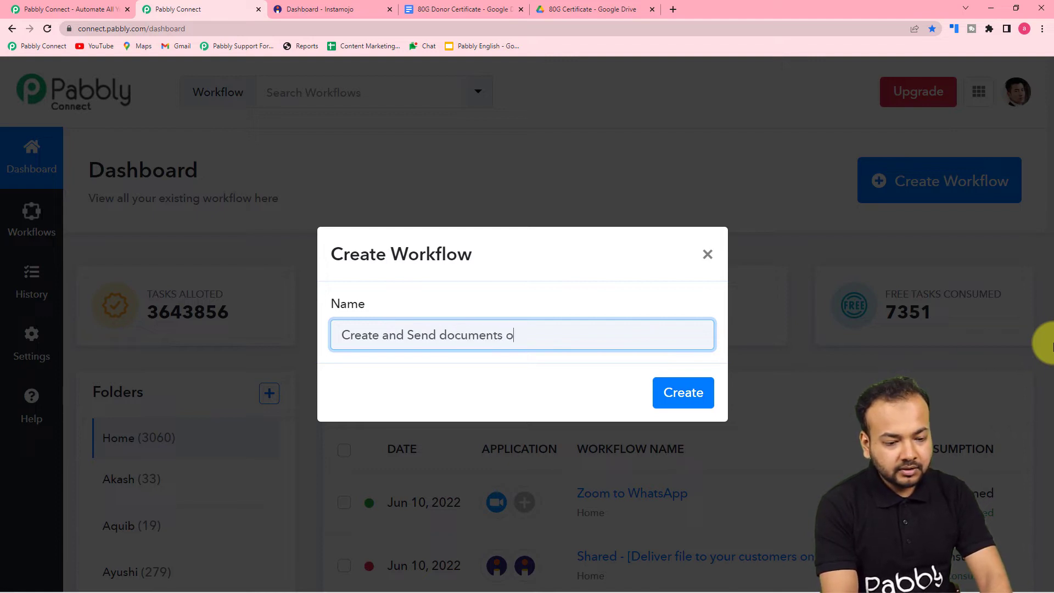
{"action": "type", "text": "n Insta"}
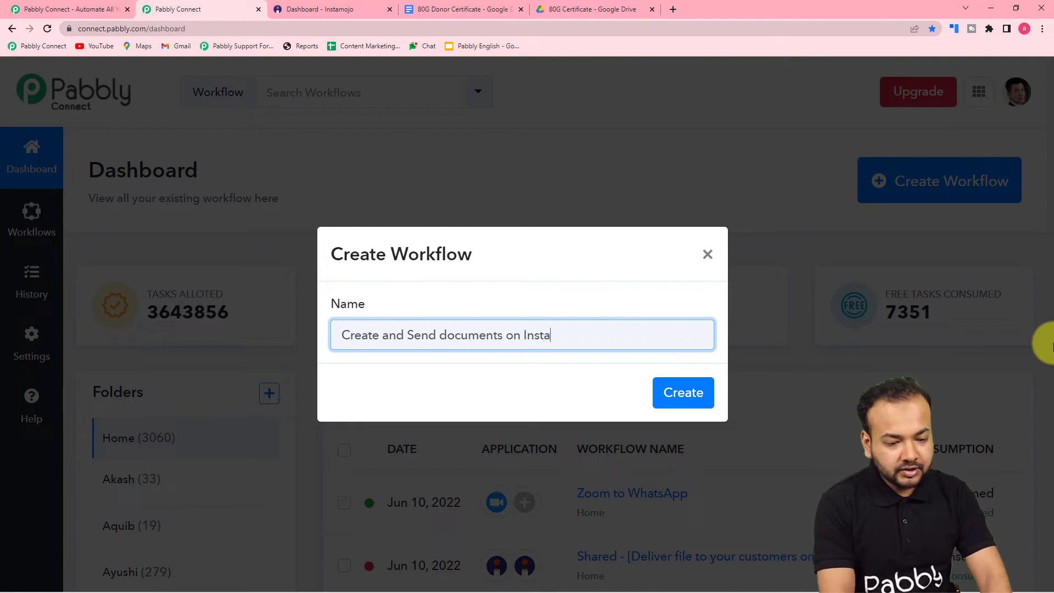
{"action": "type", "text": "mojo"}
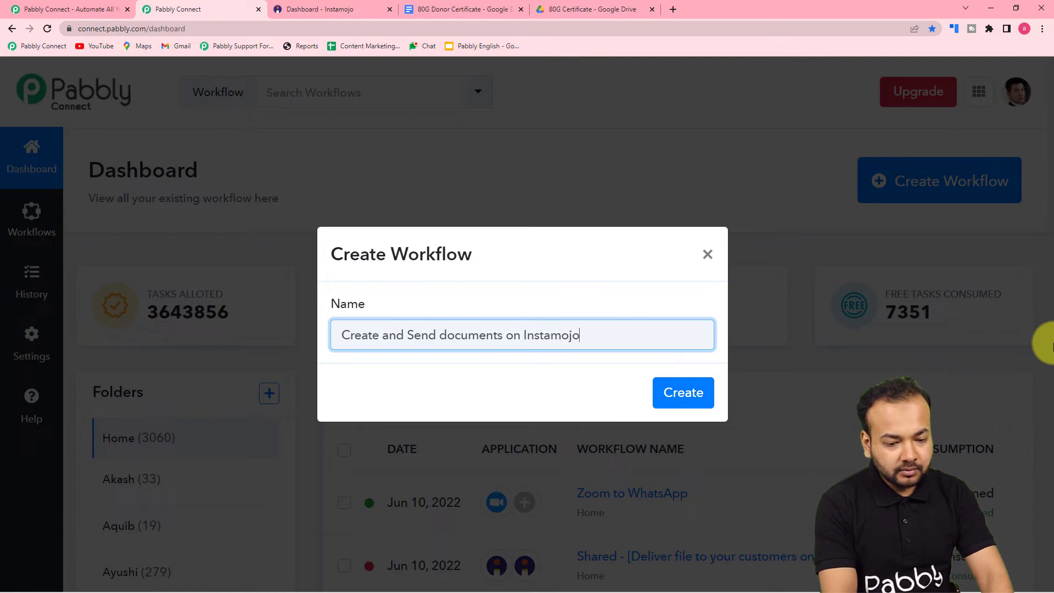
{"action": "type", "text": " Pay,entd"}
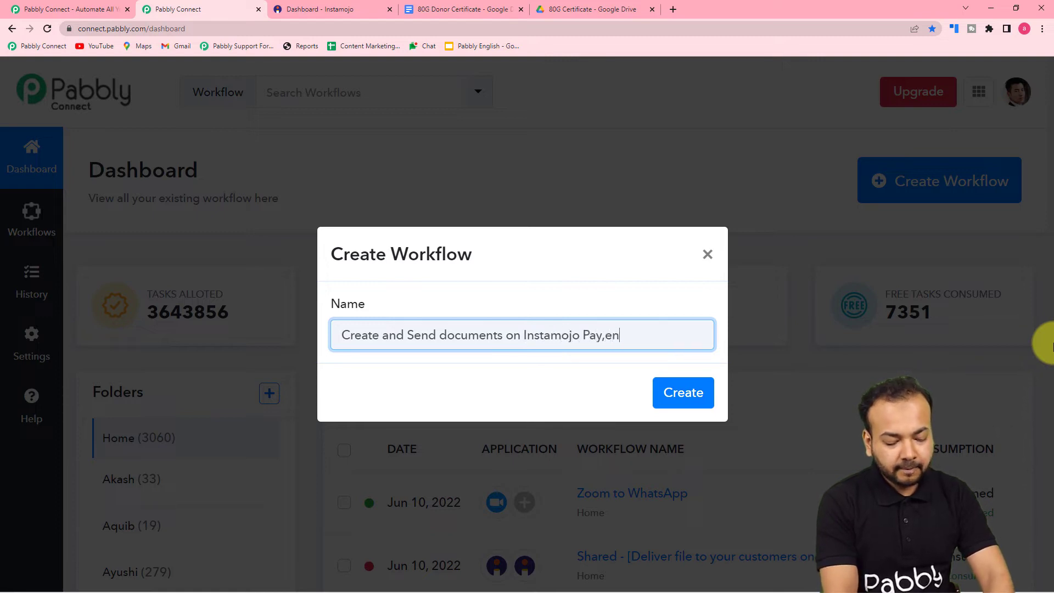
{"action": "key", "text": "BackSpace"}
{"action": "key", "text": "BackSpace"}
{"action": "key", "text": "BackSpace"}
{"action": "key", "text": "BackSpace"}
{"action": "key", "text": "BackSpace"}
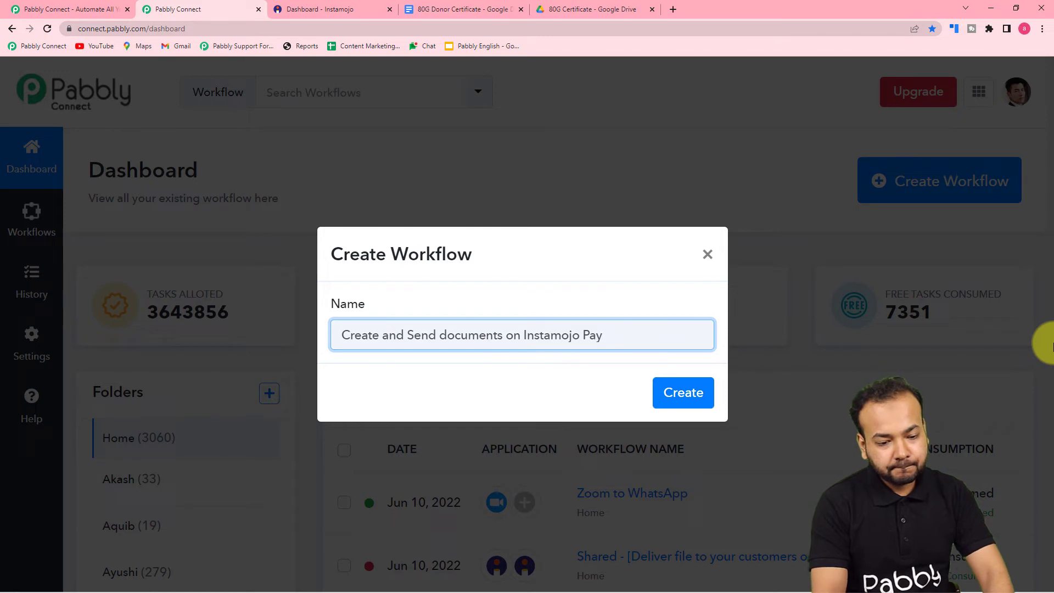
{"action": "type", "text": "ments"}
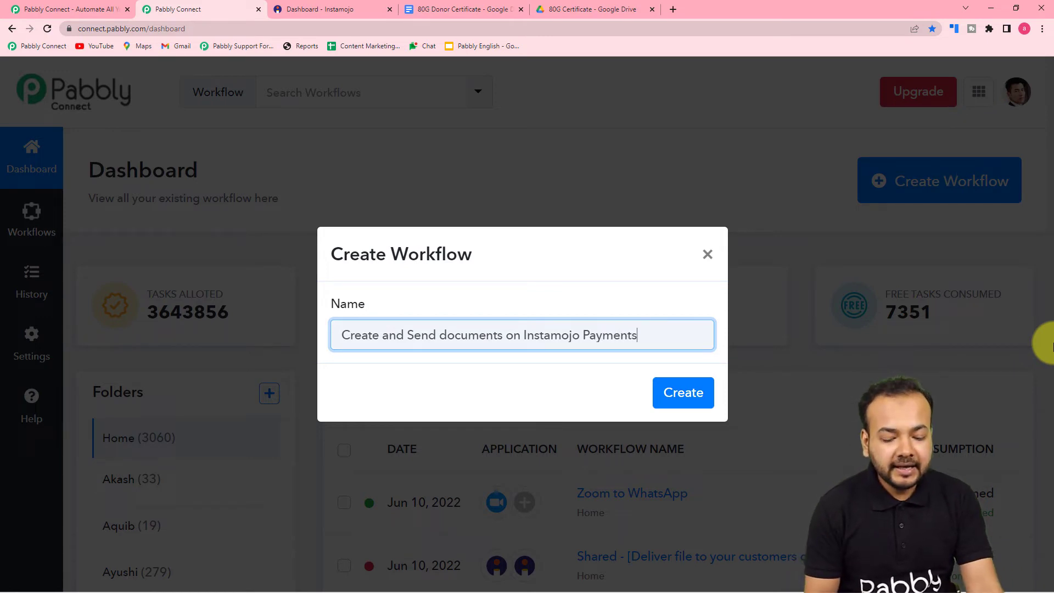
{"action": "left_click", "coordinate": [683, 393]}
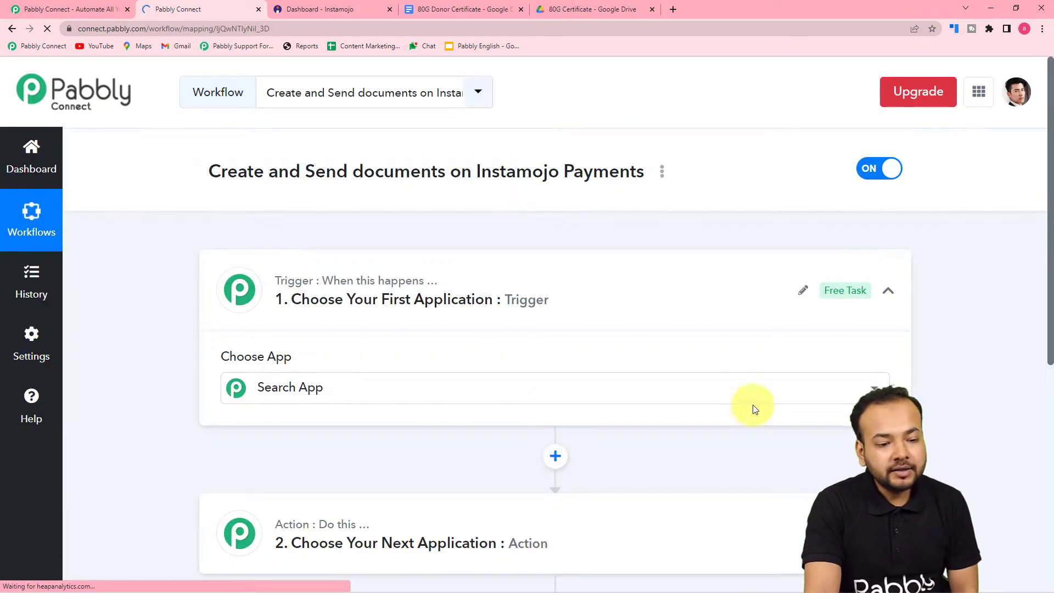
Collapse the trigger step's app chooser in the new workflow editor
{"action": "left_click", "coordinate": [887, 290]}
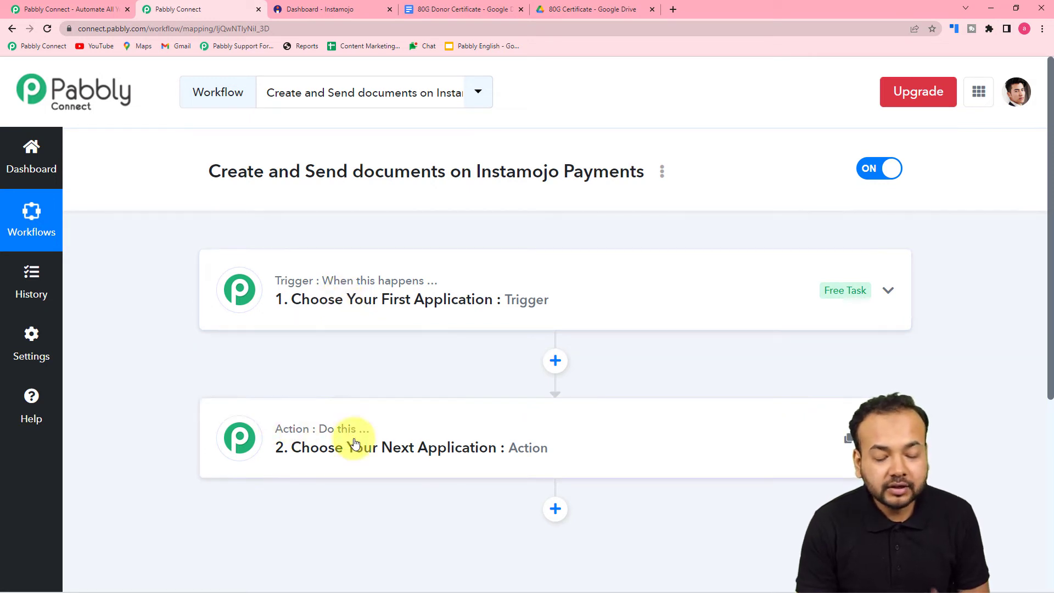
{"action": "mouse_move", "coordinate": [352, 441]}
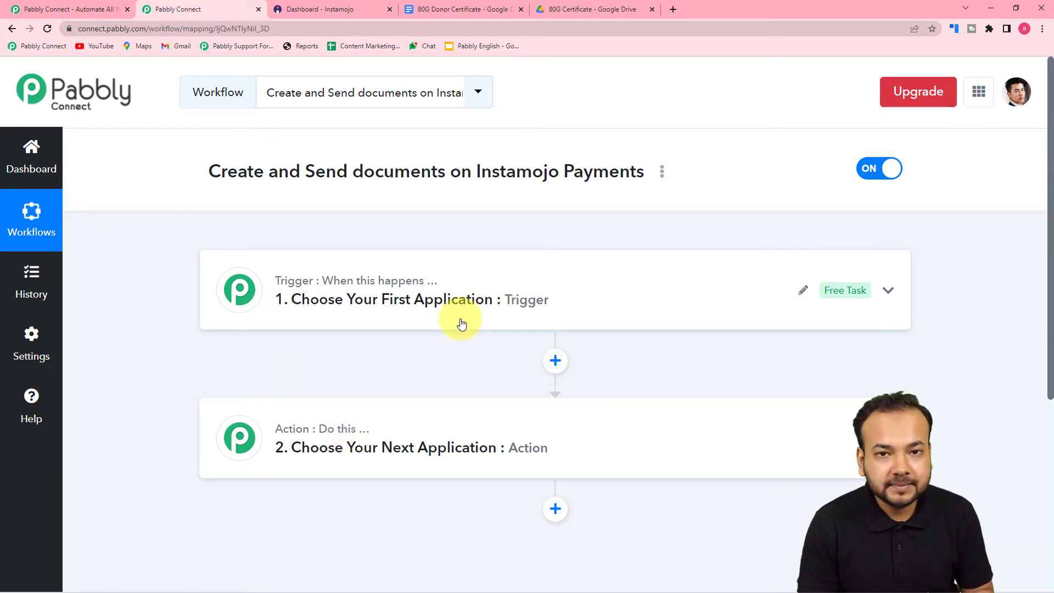
Set the trigger to Instamojo's New Sale event, then go to the Instamojo dashboard
{"action": "left_click", "coordinate": [332, 317]}
{"action": "scroll", "coordinate": [332, 319], "scroll_direction": "down", "scroll_amount": 3}
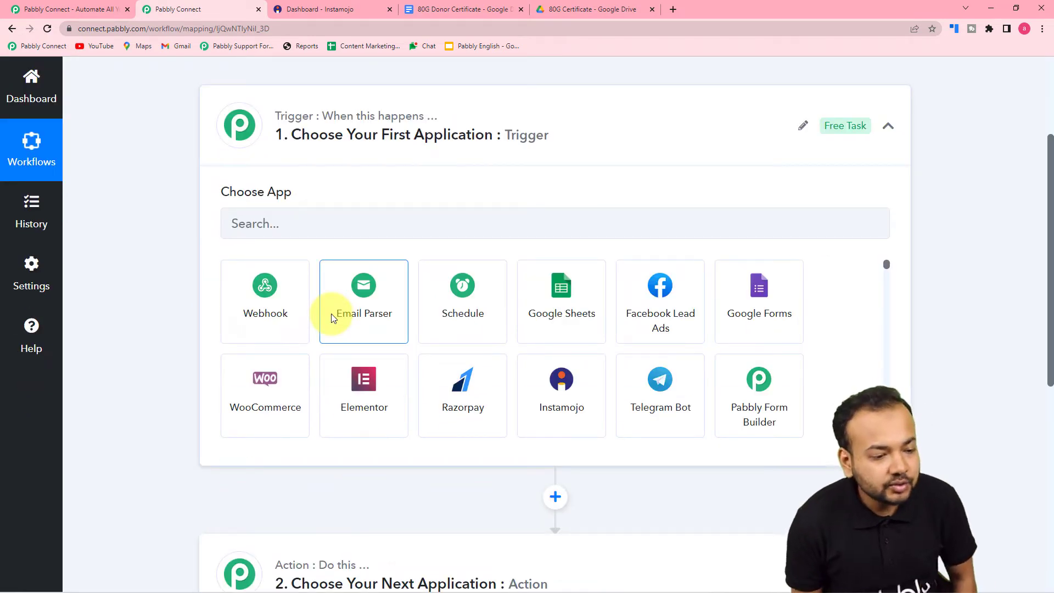
{"action": "left_click", "coordinate": [517, 219]}
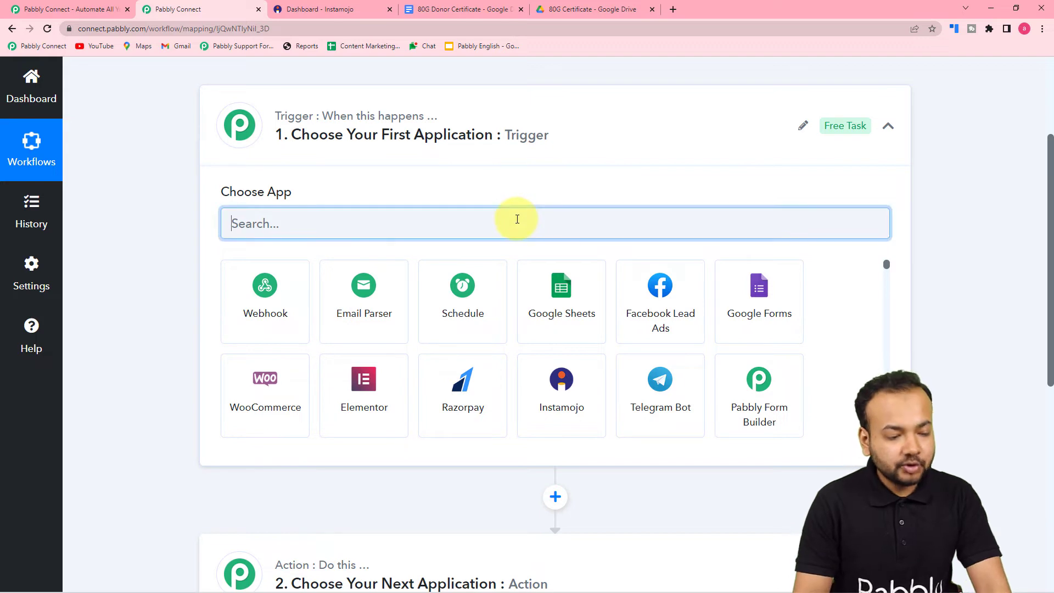
{"action": "type", "text": "insta"}
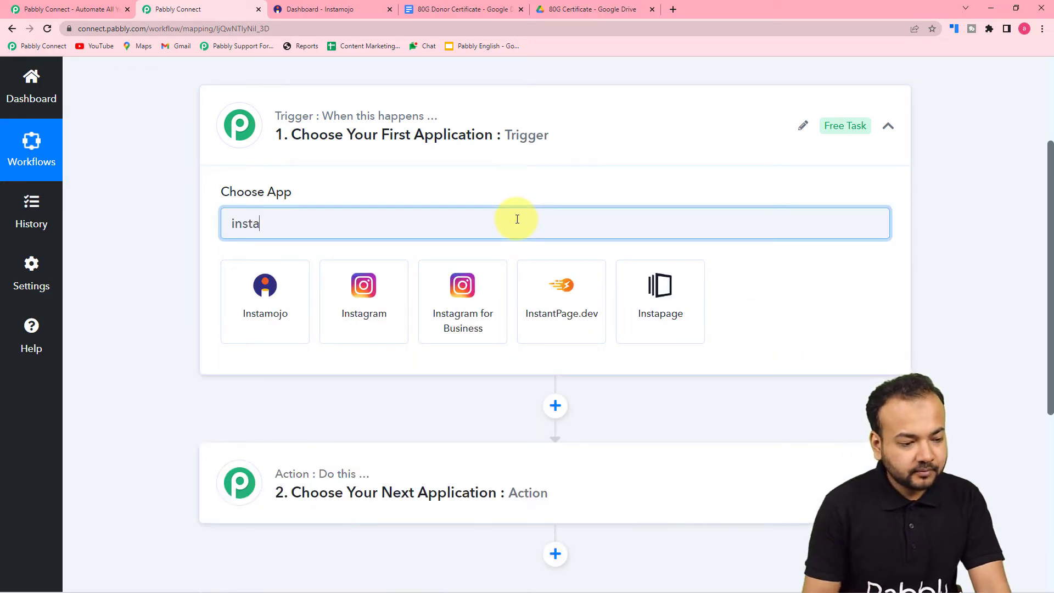
{"action": "left_click", "coordinate": [291, 299]}
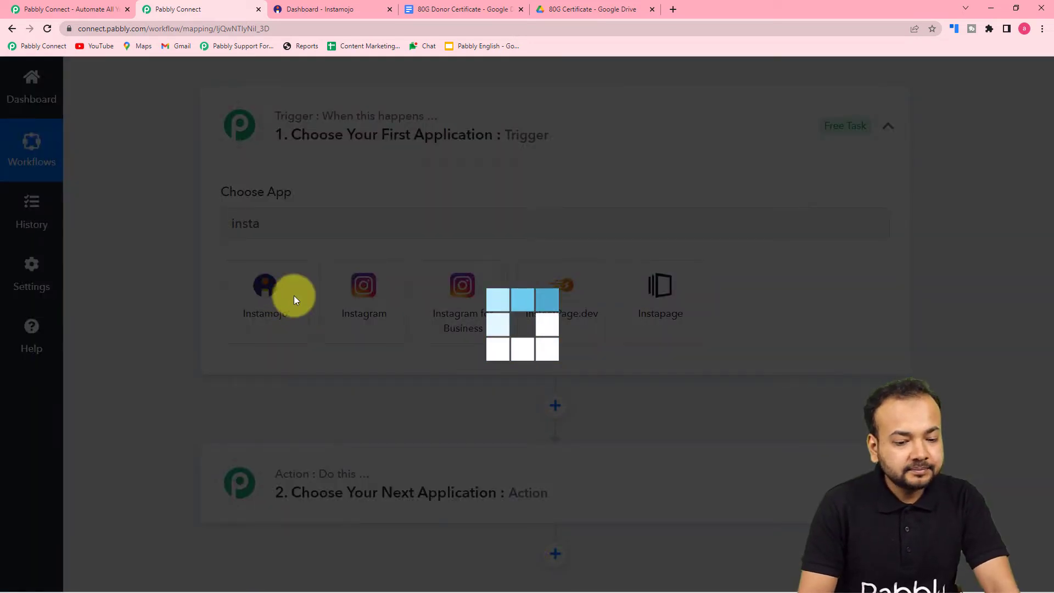
{"action": "scroll", "coordinate": [384, 258], "scroll_direction": "down", "scroll_amount": 2}
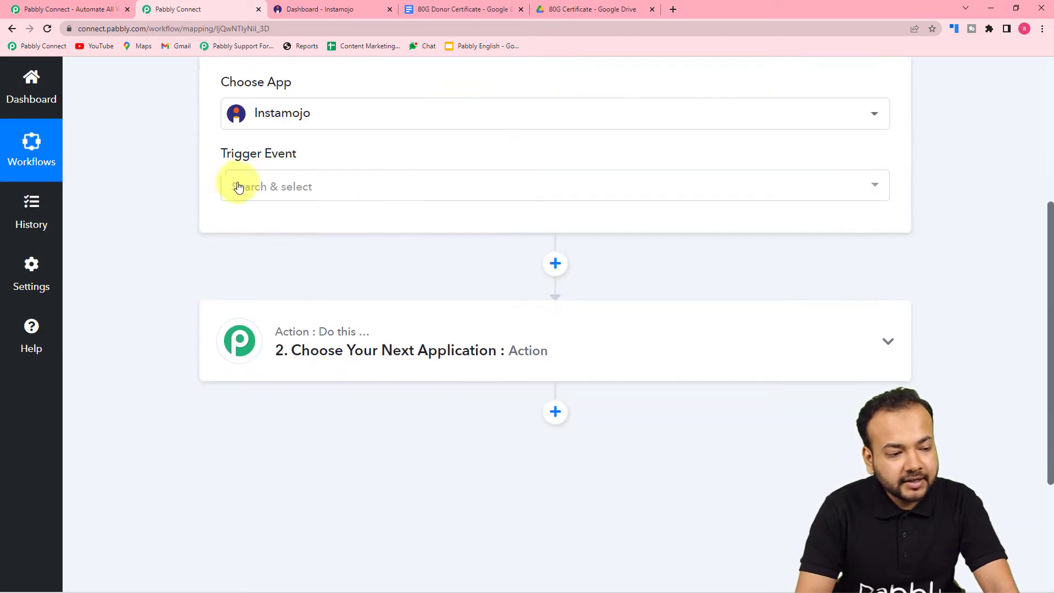
{"action": "left_click", "coordinate": [260, 186]}
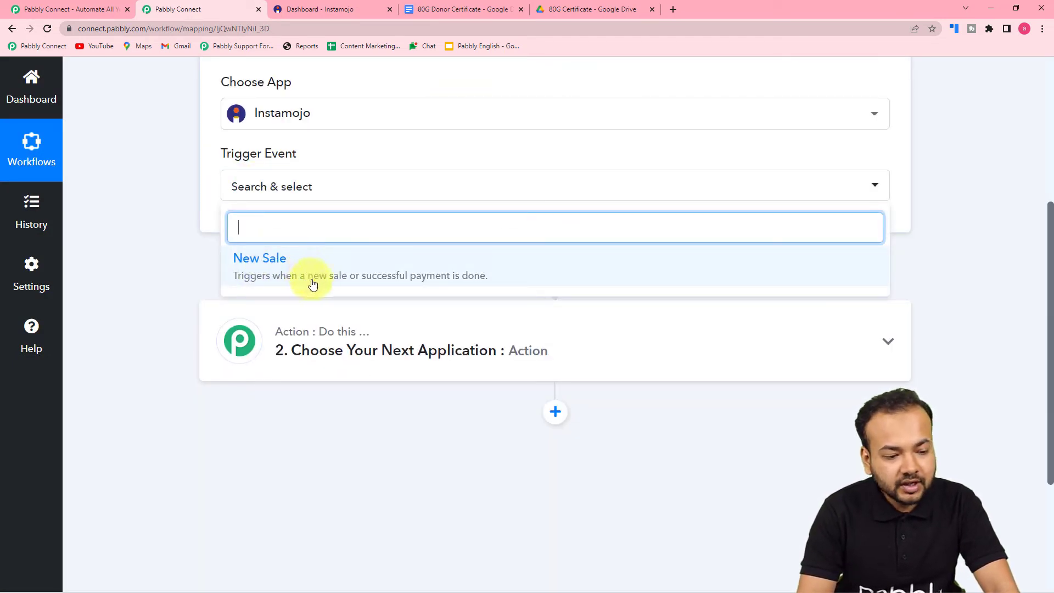
{"action": "left_click", "coordinate": [422, 274]}
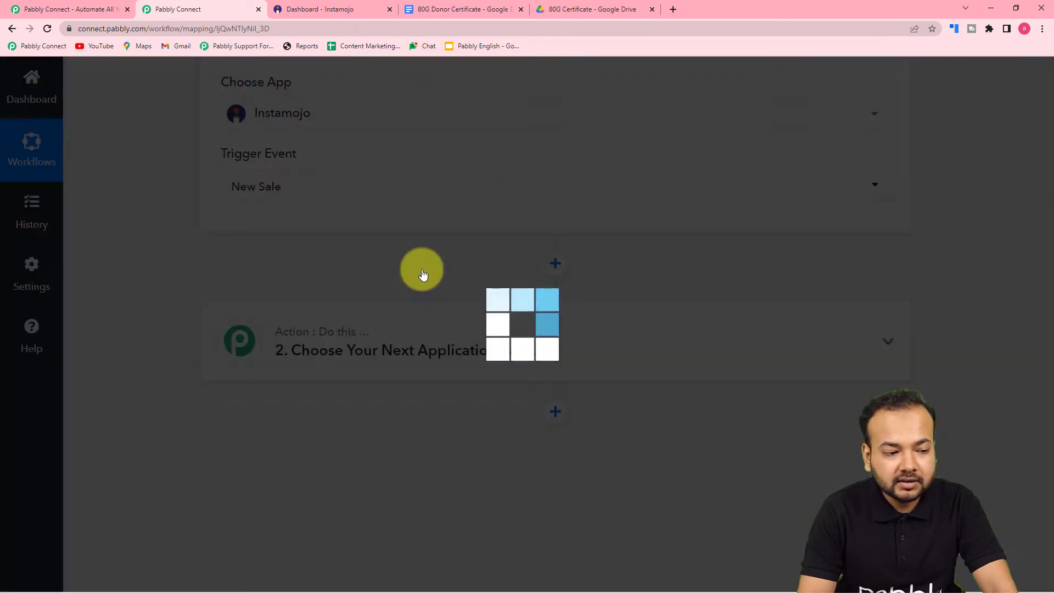
{"action": "scroll", "coordinate": [422, 275], "scroll_direction": "down", "scroll_amount": 1}
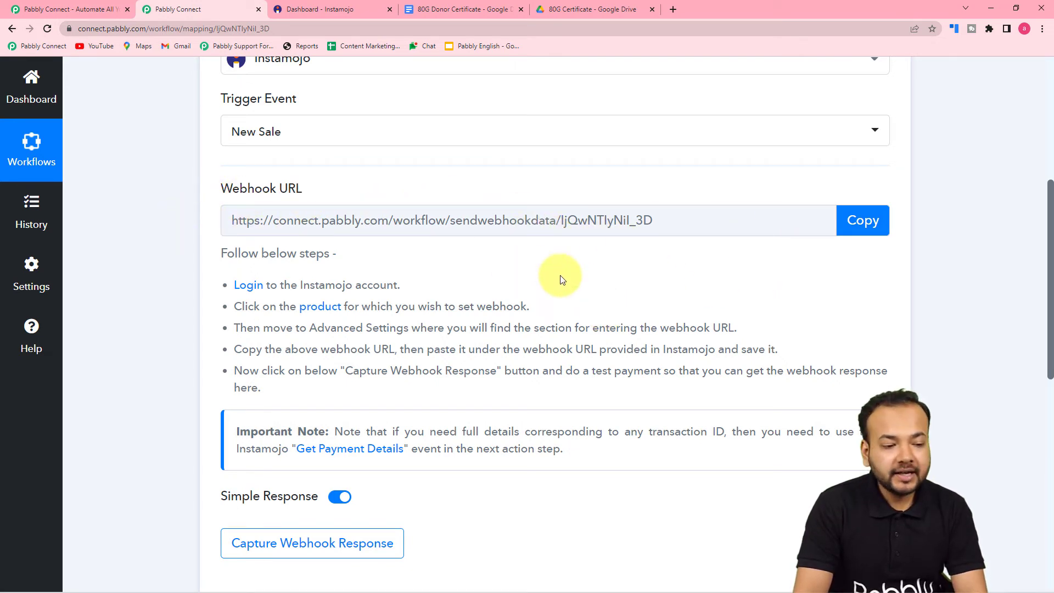
{"action": "scroll", "coordinate": [561, 280], "scroll_direction": "down", "scroll_amount": 1}
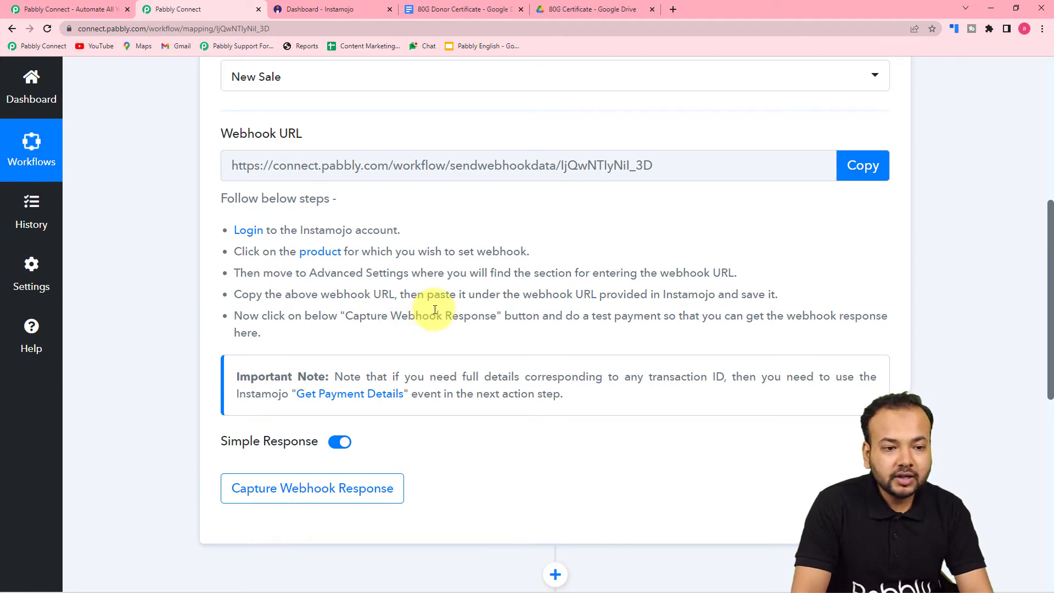
{"action": "left_click", "coordinate": [331, 9]}
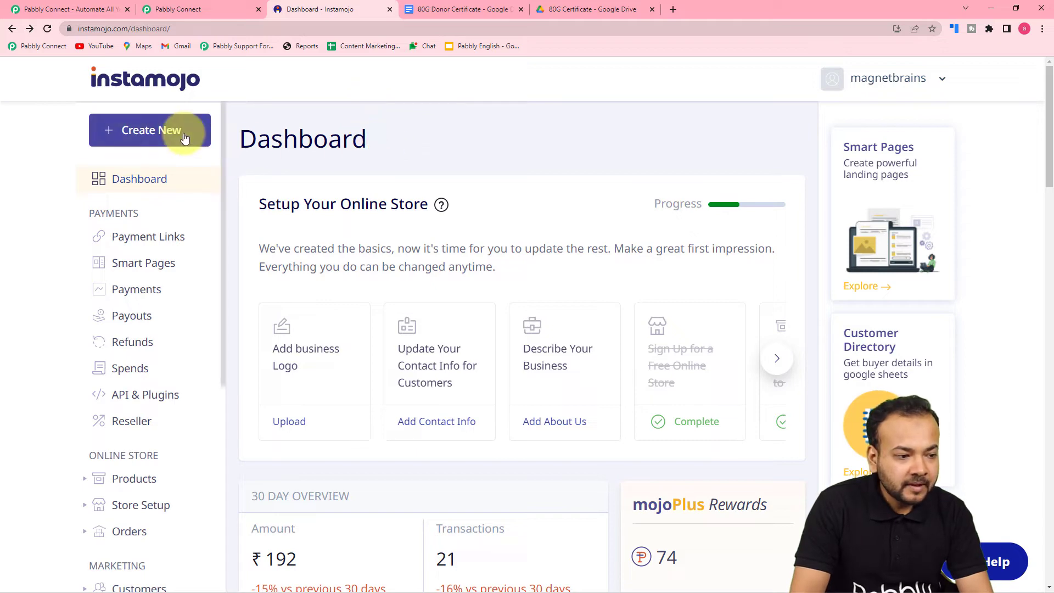
Start a new Instamojo payment link of the Smart Link type
{"action": "left_click", "coordinate": [160, 133]}
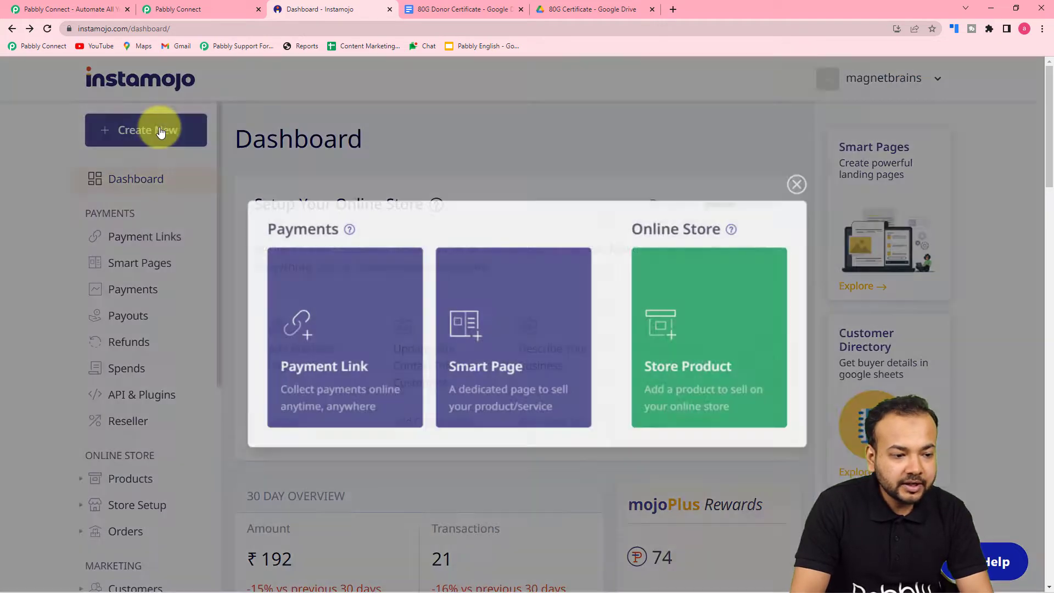
{"action": "mouse_move", "coordinate": [330, 354]}
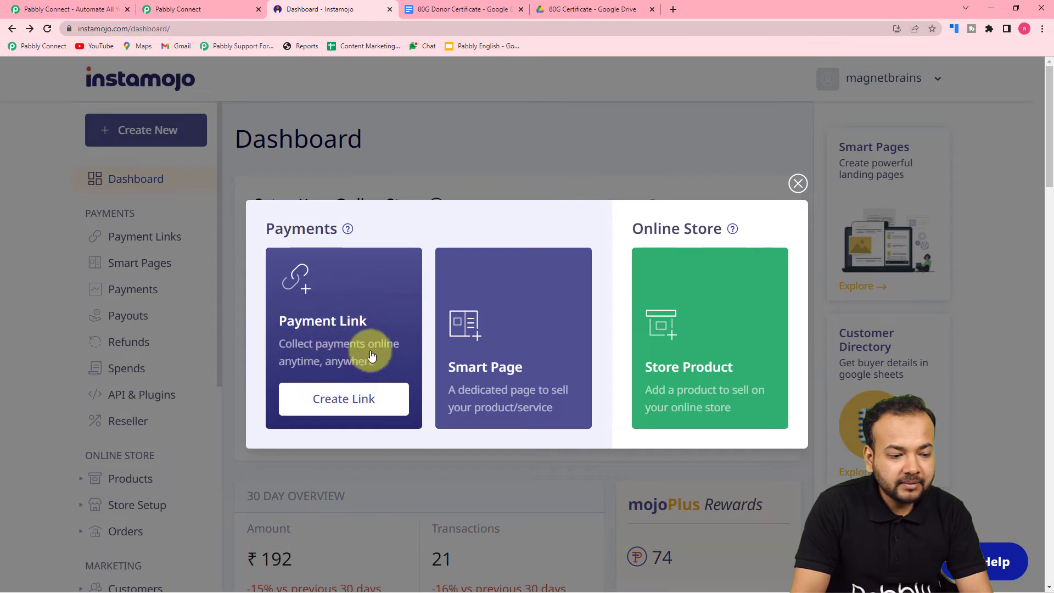
{"action": "left_click", "coordinate": [340, 409]}
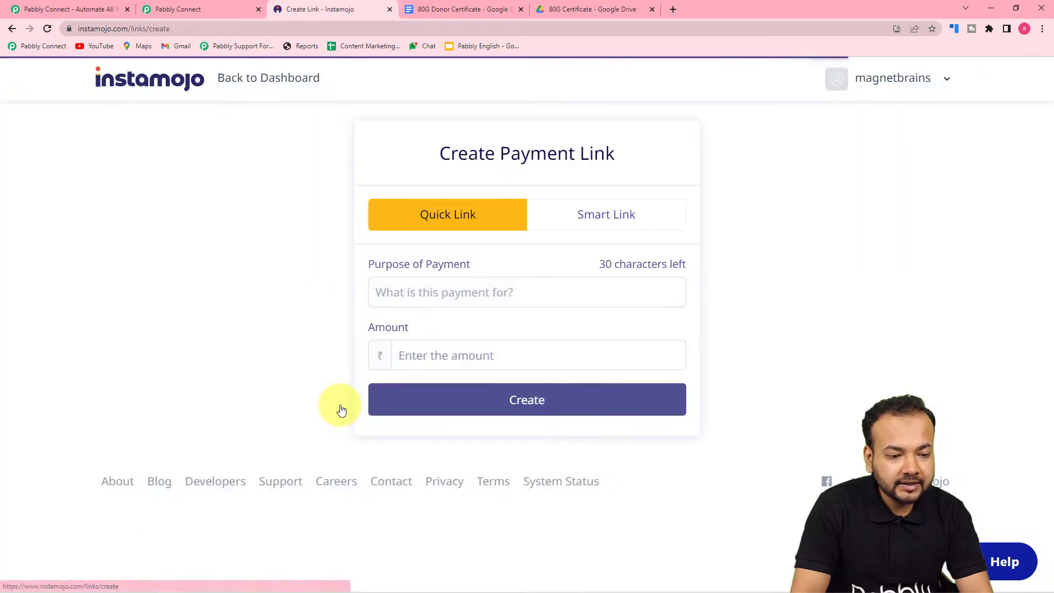
{"action": "left_click", "coordinate": [604, 219]}
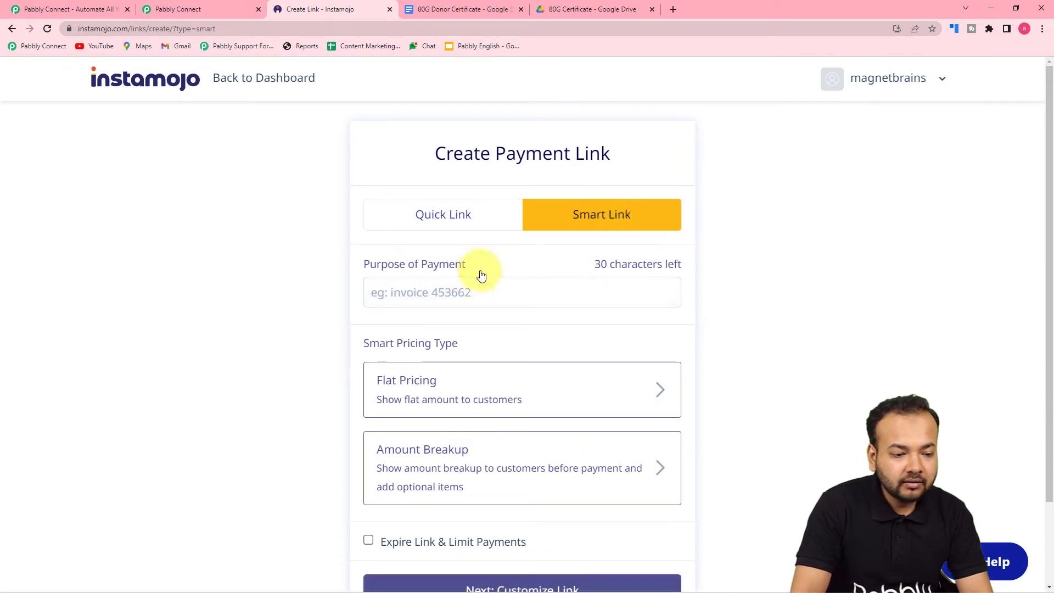
{"action": "scroll", "coordinate": [457, 285], "scroll_direction": "down", "scroll_amount": 1}
Enter 'Donations' as the purpose of payment with flat pricing of 10
{"action": "left_click", "coordinate": [471, 248]}
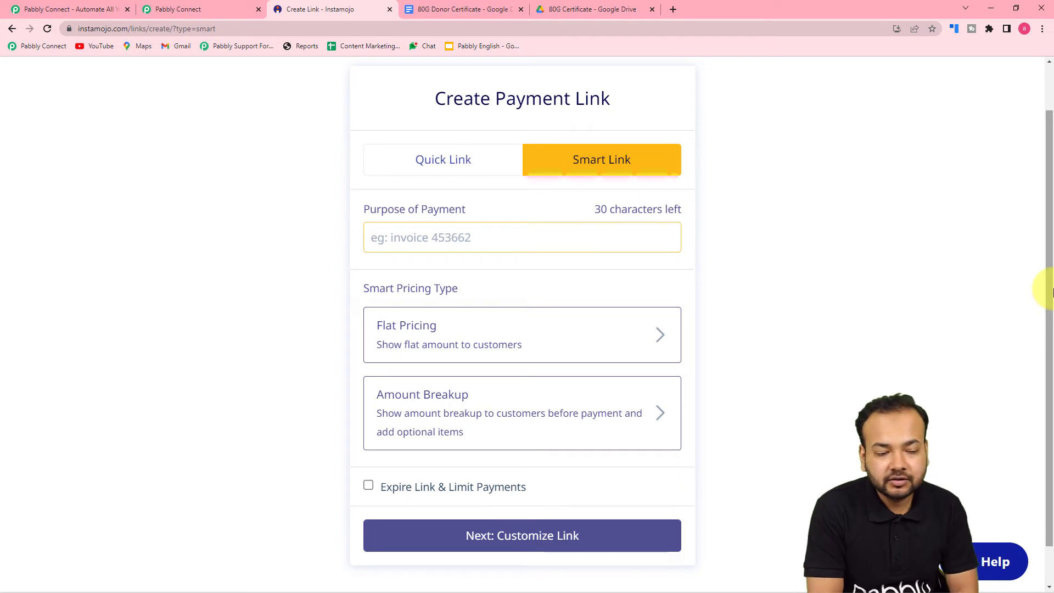
{"action": "type", "text": "D"}
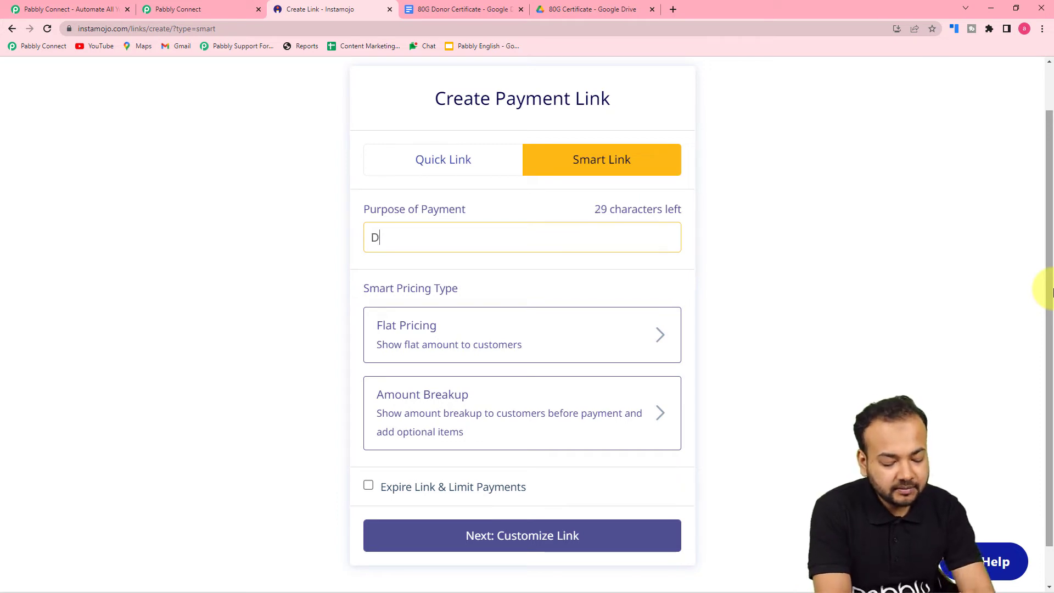
{"action": "type", "text": "ona"}
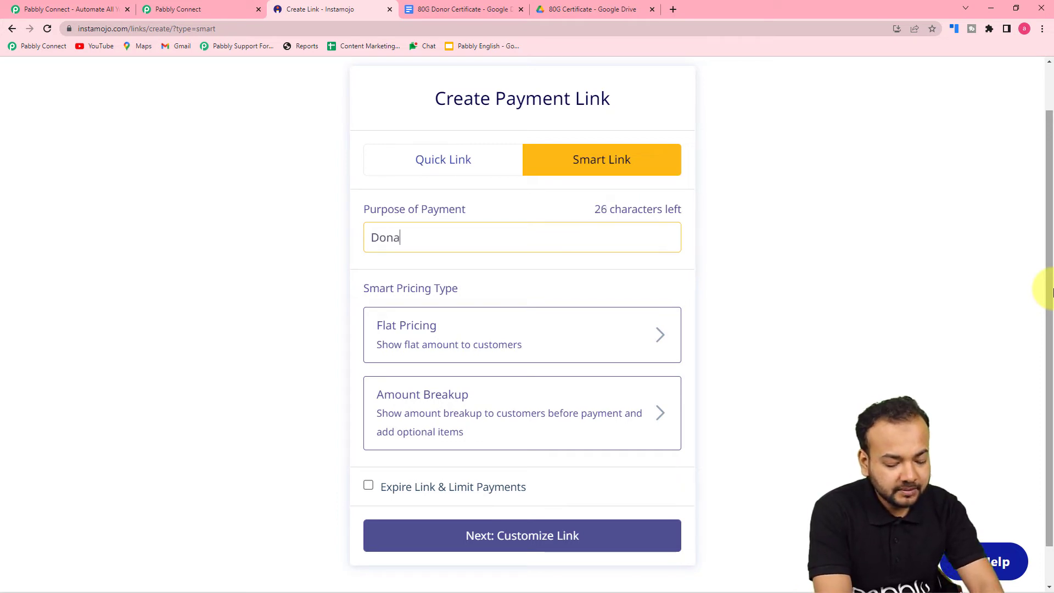
{"action": "type", "text": "tions"}
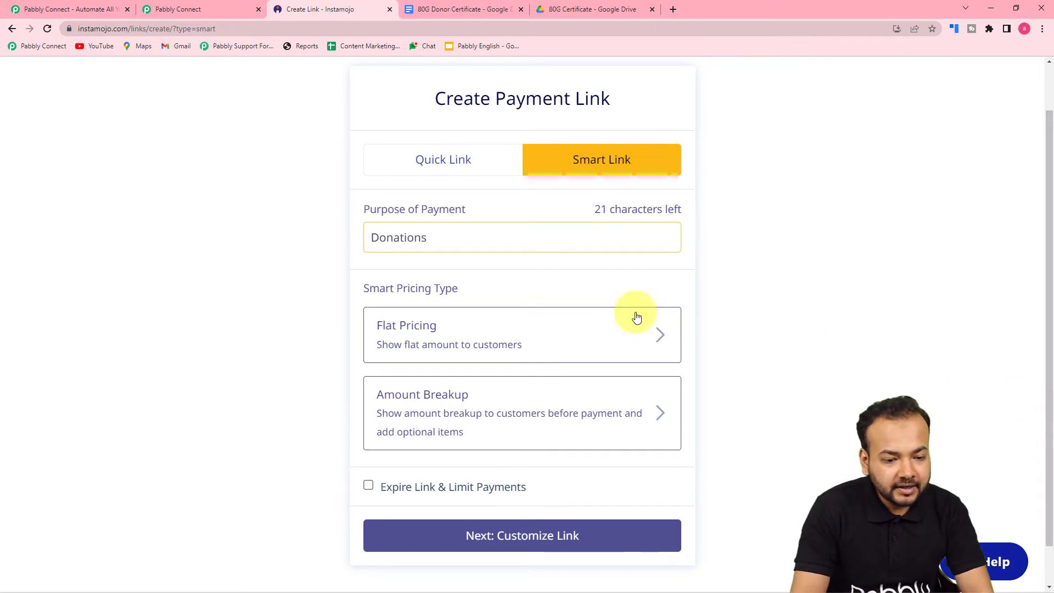
{"action": "left_click", "coordinate": [409, 337]}
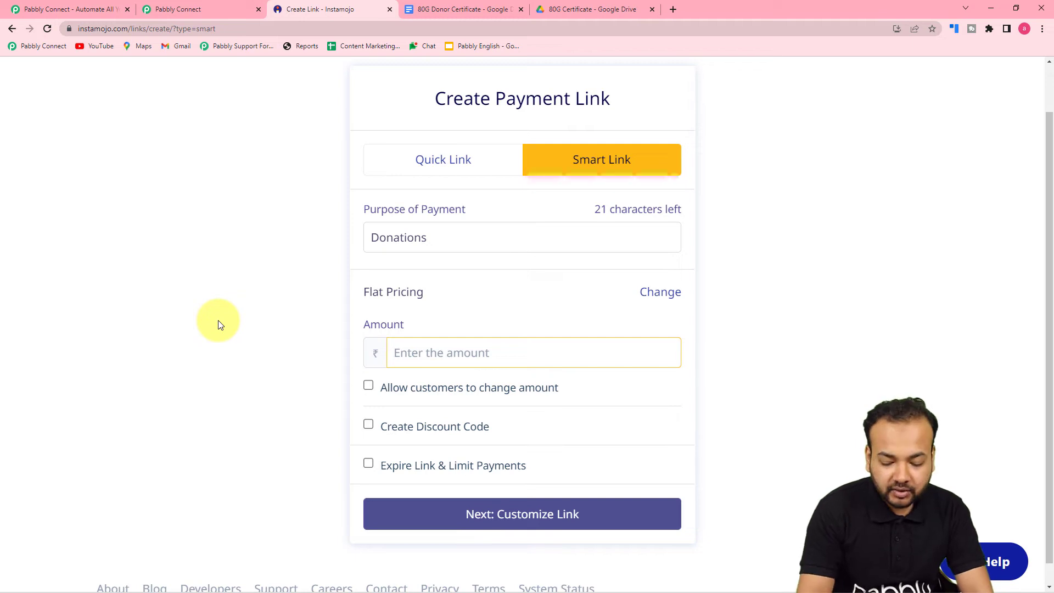
{"action": "type", "text": "10"}
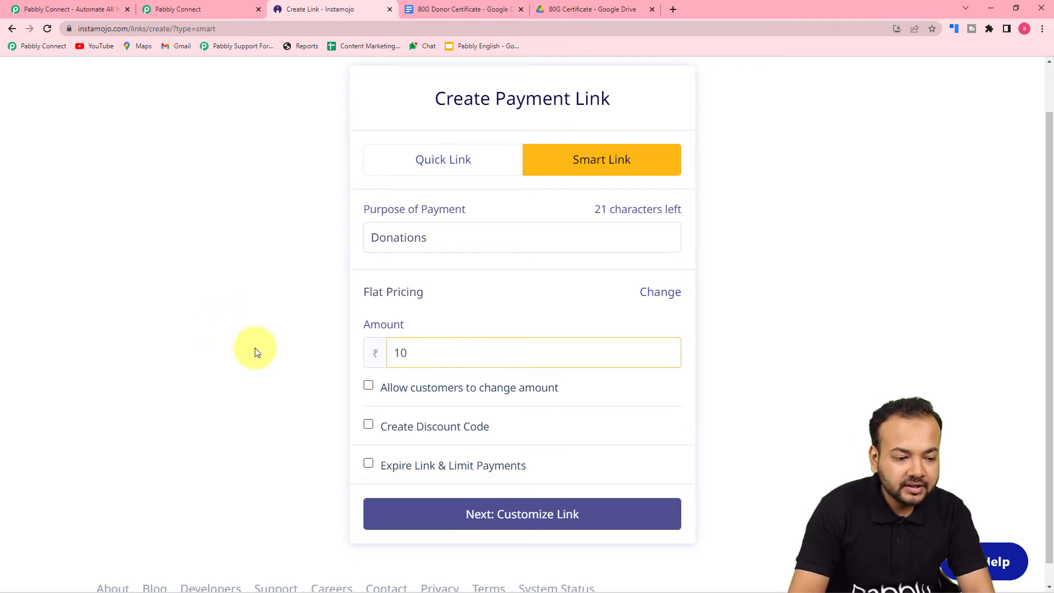
{"action": "left_click", "coordinate": [256, 351]}
{"action": "scroll", "coordinate": [255, 352], "scroll_direction": "down", "scroll_amount": 1}
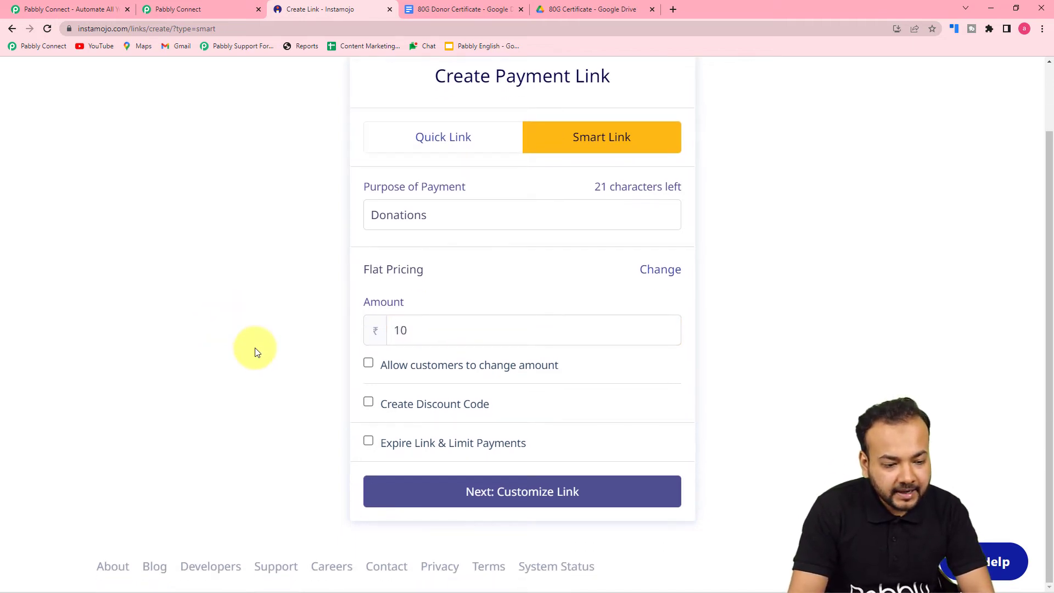
On the link customization page, enable Smart Actions with Add Webhook, then return to Pabbly Connect
{"action": "left_click", "coordinate": [541, 497]}
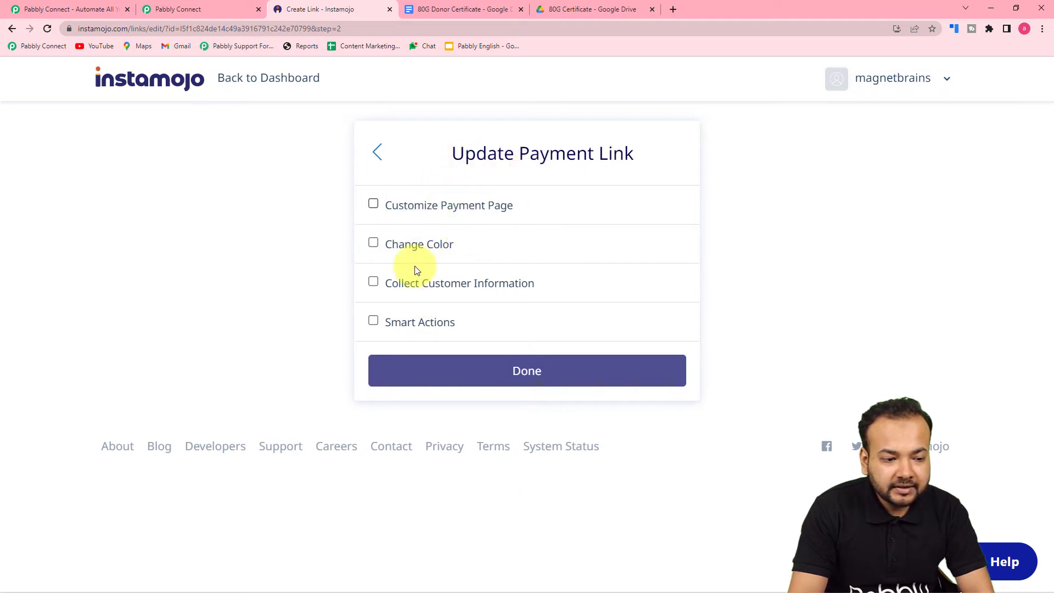
{"action": "left_click", "coordinate": [373, 322]}
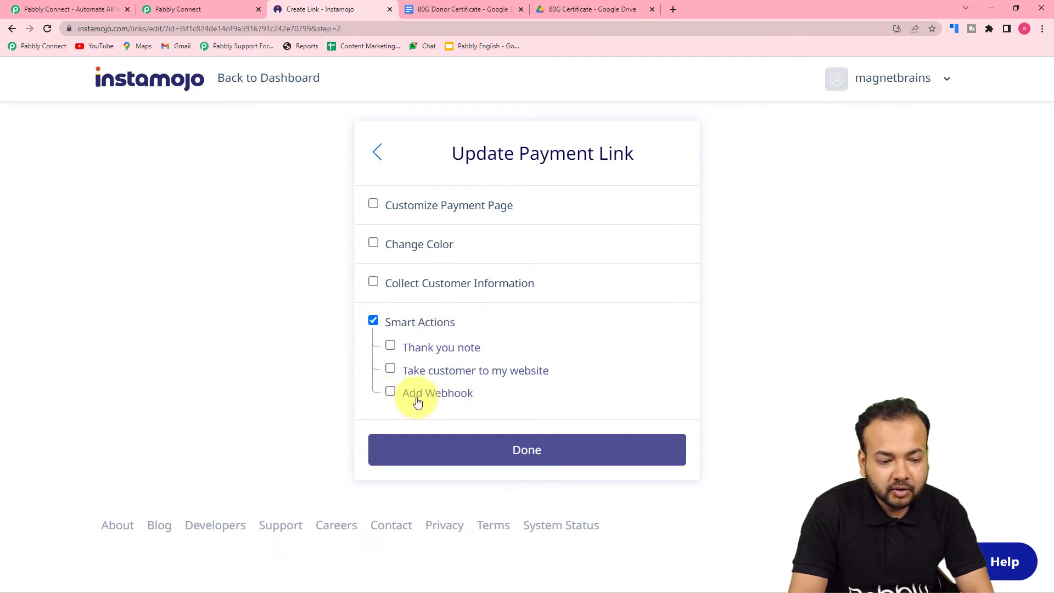
{"action": "left_click", "coordinate": [390, 392]}
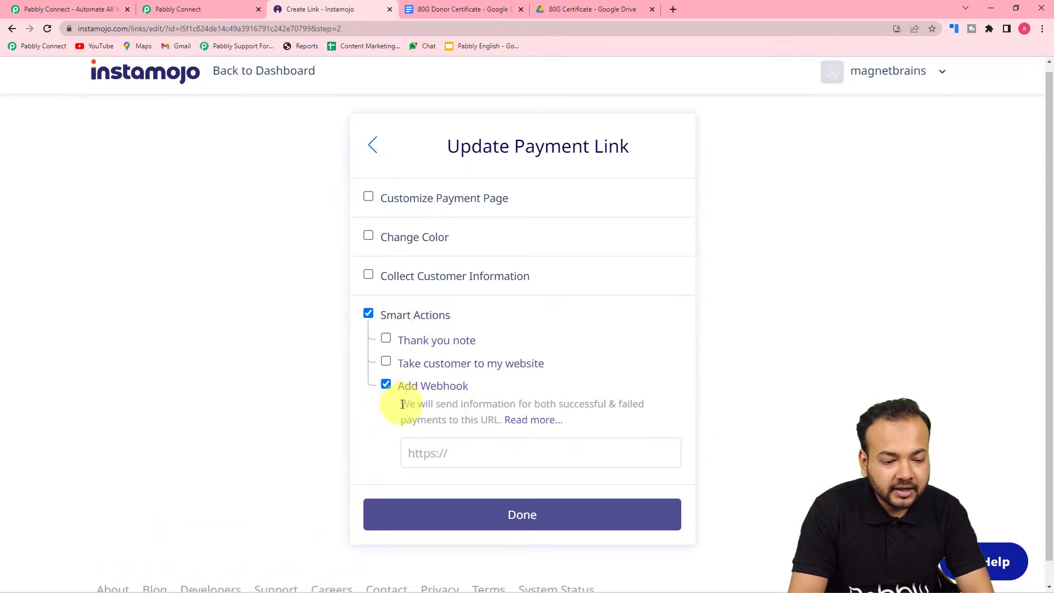
{"action": "scroll", "coordinate": [407, 412], "scroll_direction": "down", "scroll_amount": 1}
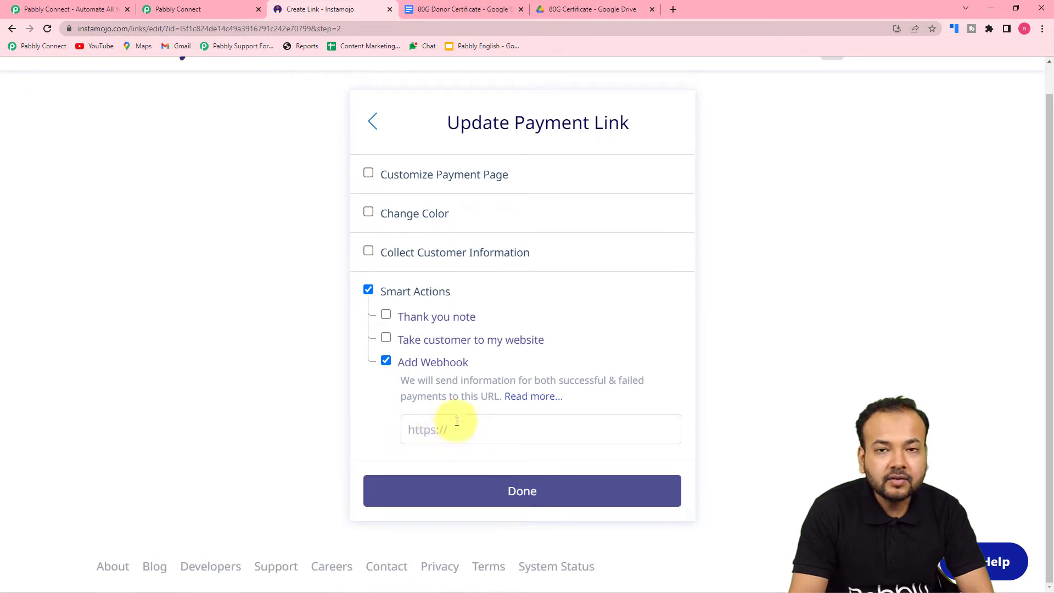
{"action": "left_click", "coordinate": [187, 9]}
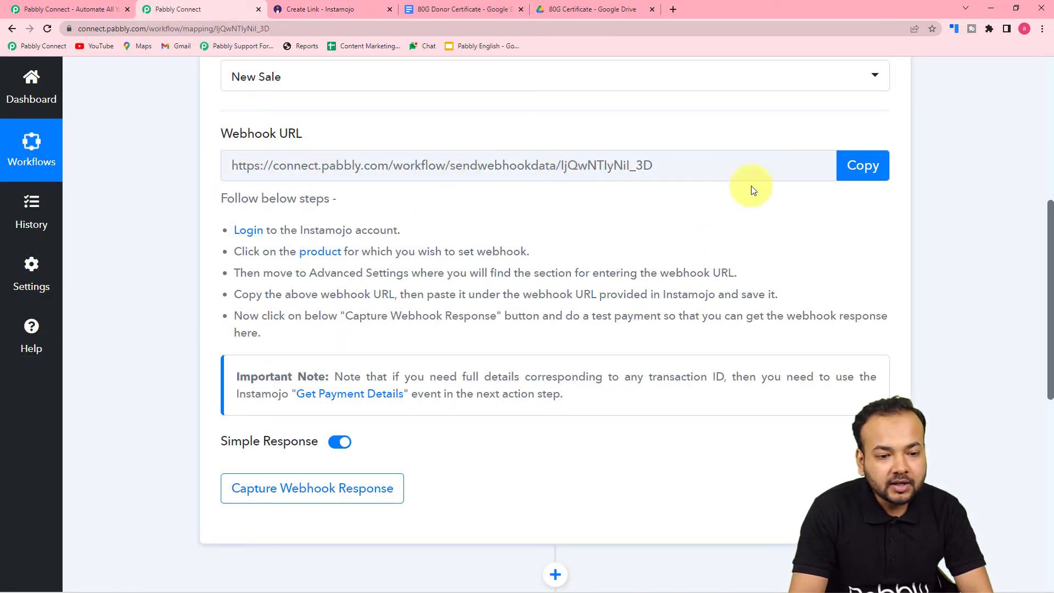
Paste the Pabbly Connect webhook URL into Instamojo's Add Webhook field and finish the link
{"action": "left_click", "coordinate": [866, 165]}
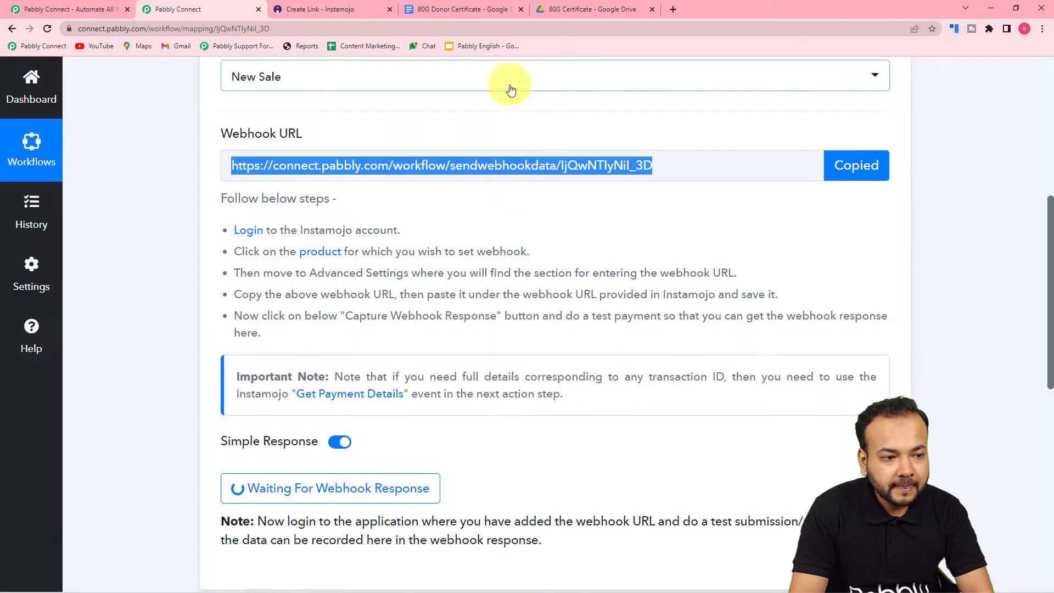
{"action": "left_click", "coordinate": [367, 10]}
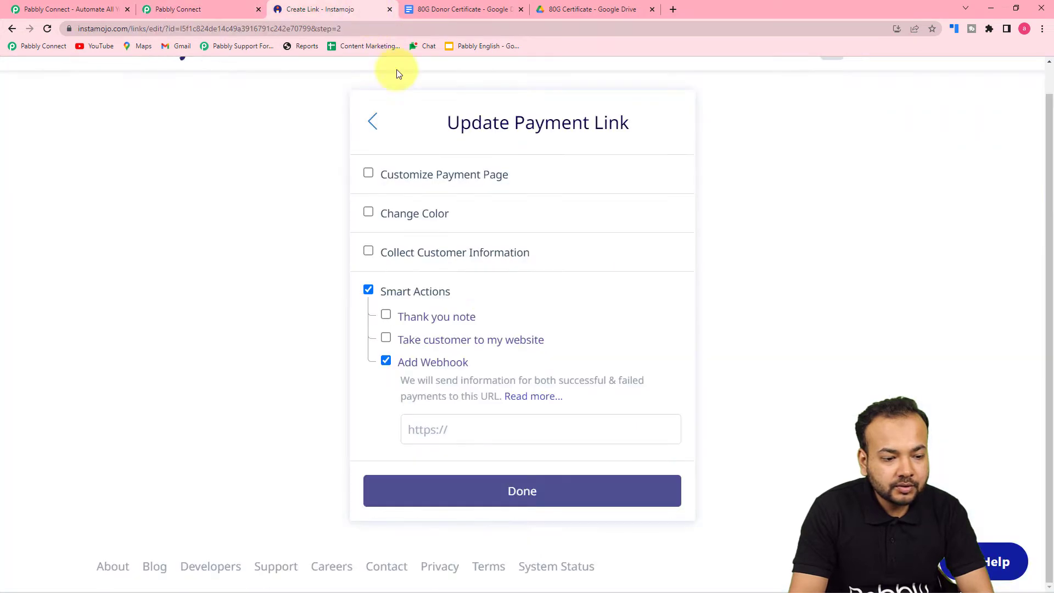
{"action": "right_click", "coordinate": [418, 431]}
{"action": "left_click", "coordinate": [459, 358]}
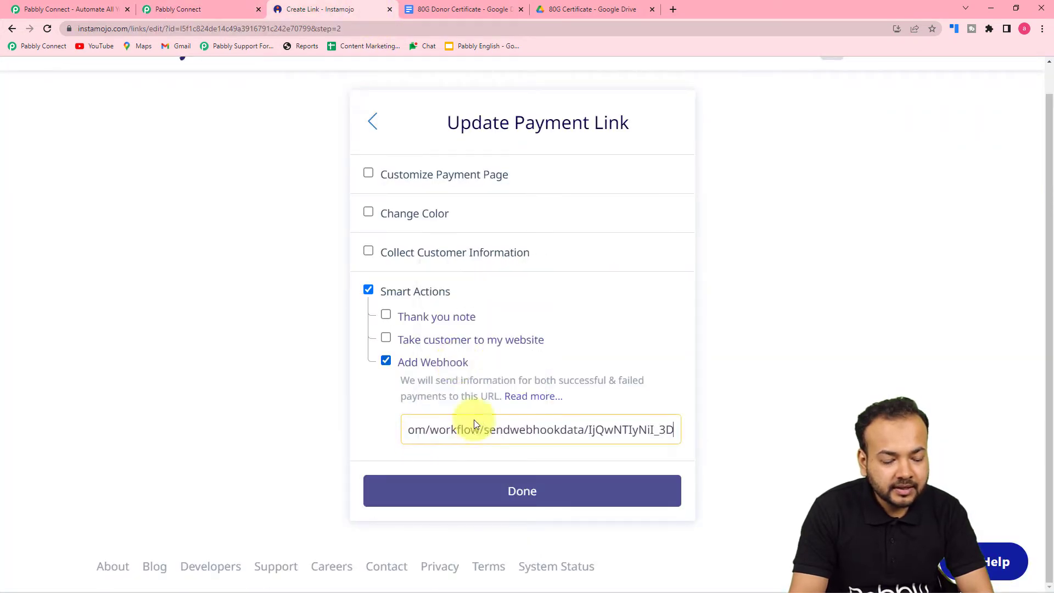
{"action": "left_click", "coordinate": [466, 489]}
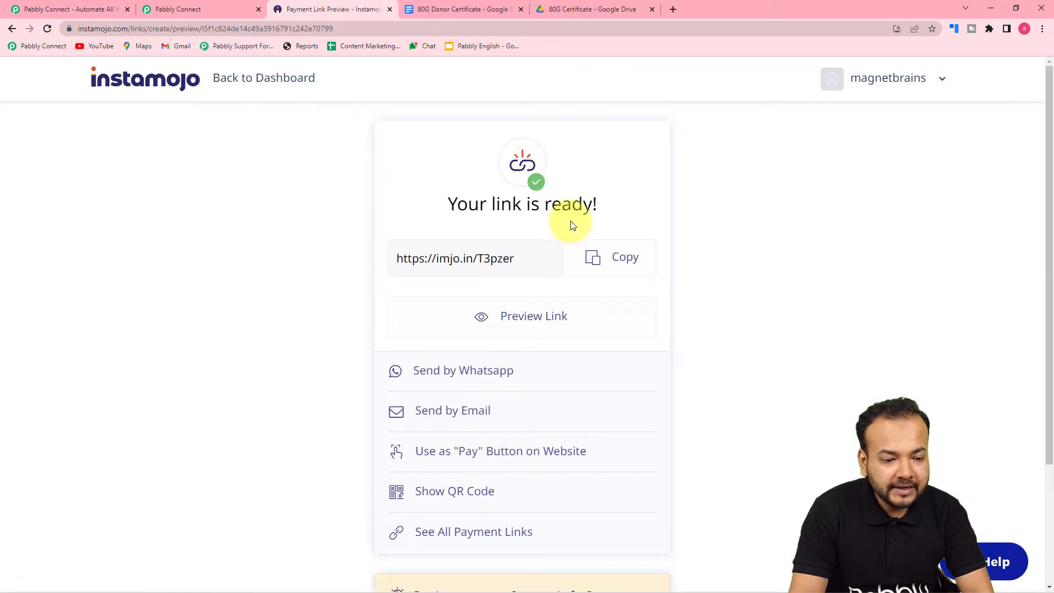
Copy the new payment link and open it in a new browser tab
{"action": "left_click", "coordinate": [606, 265]}
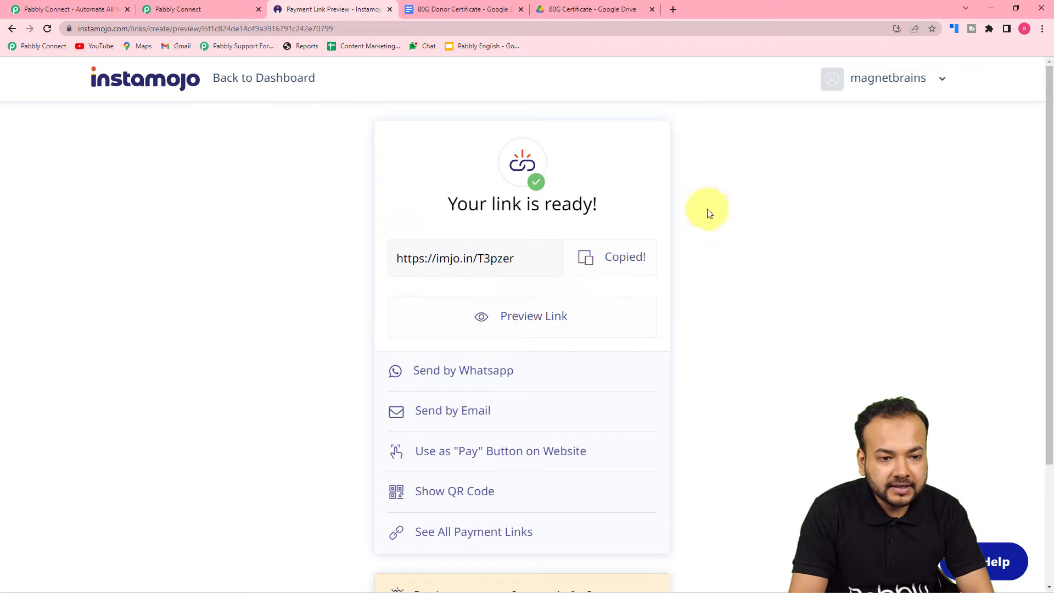
{"action": "left_click", "coordinate": [670, 10]}
{"action": "key", "text": "ctrl+v"}
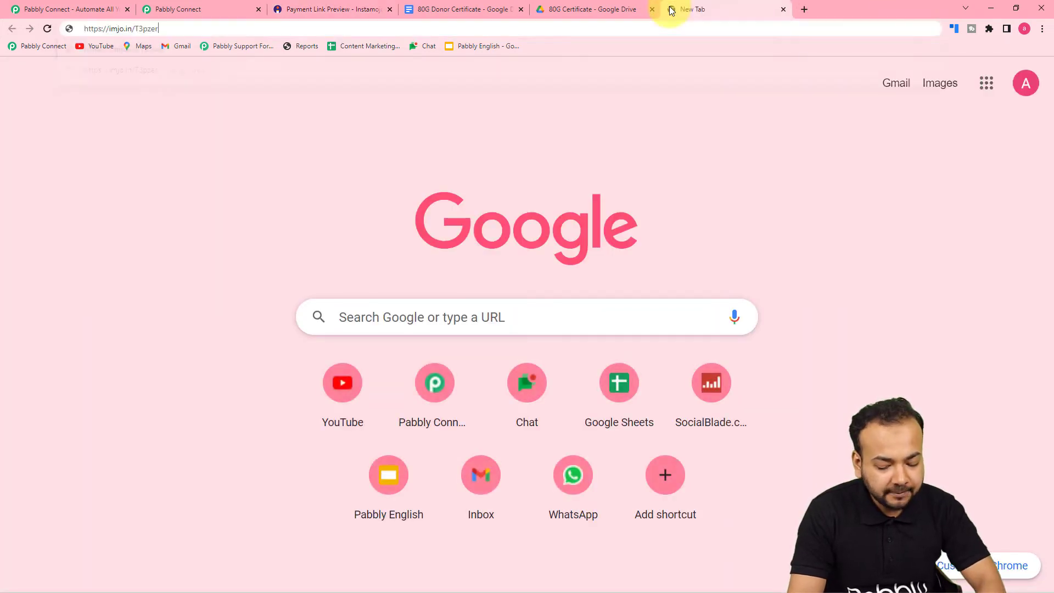
{"action": "key", "text": "Return"}
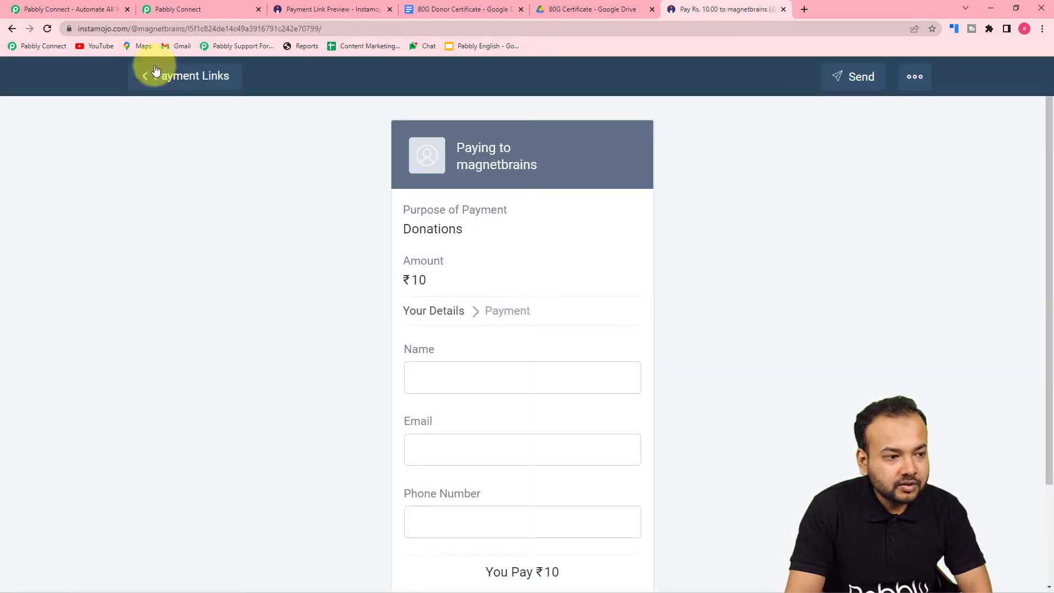
{"action": "left_click", "coordinate": [172, 10]}
{"action": "scroll", "coordinate": [142, 239], "scroll_direction": "down", "scroll_amount": 1}
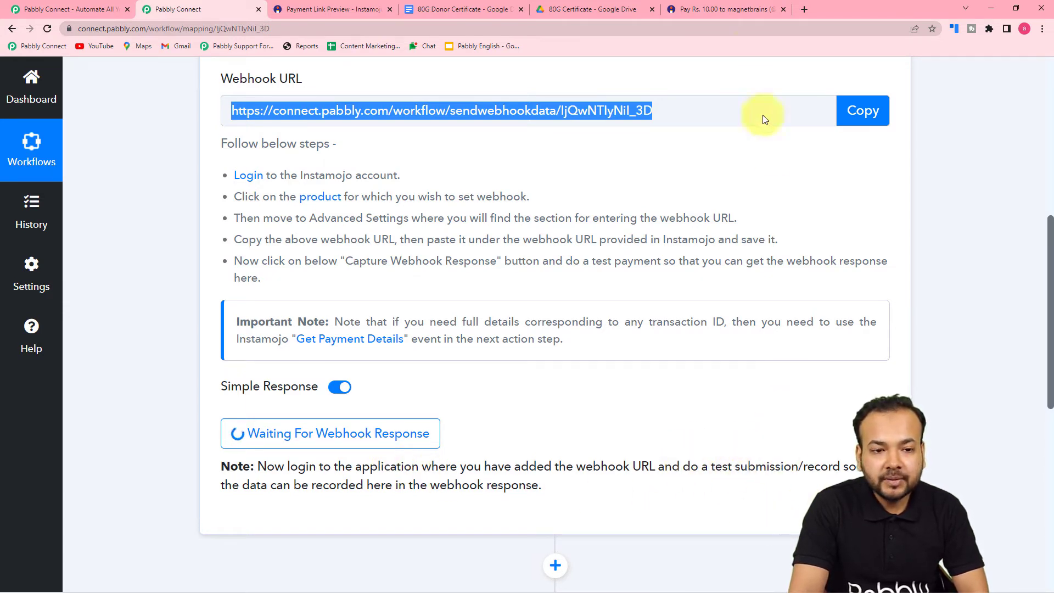
{"action": "left_click", "coordinate": [737, 8]}
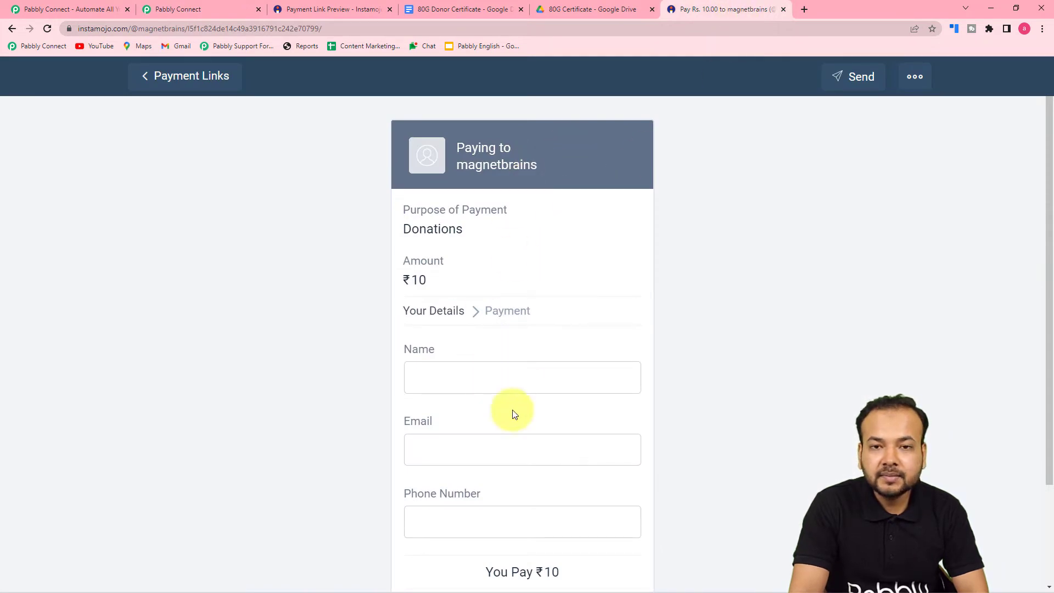
{"action": "left_click", "coordinate": [202, 4]}
{"action": "scroll", "coordinate": [211, 453], "scroll_direction": "down", "scroll_amount": 2}
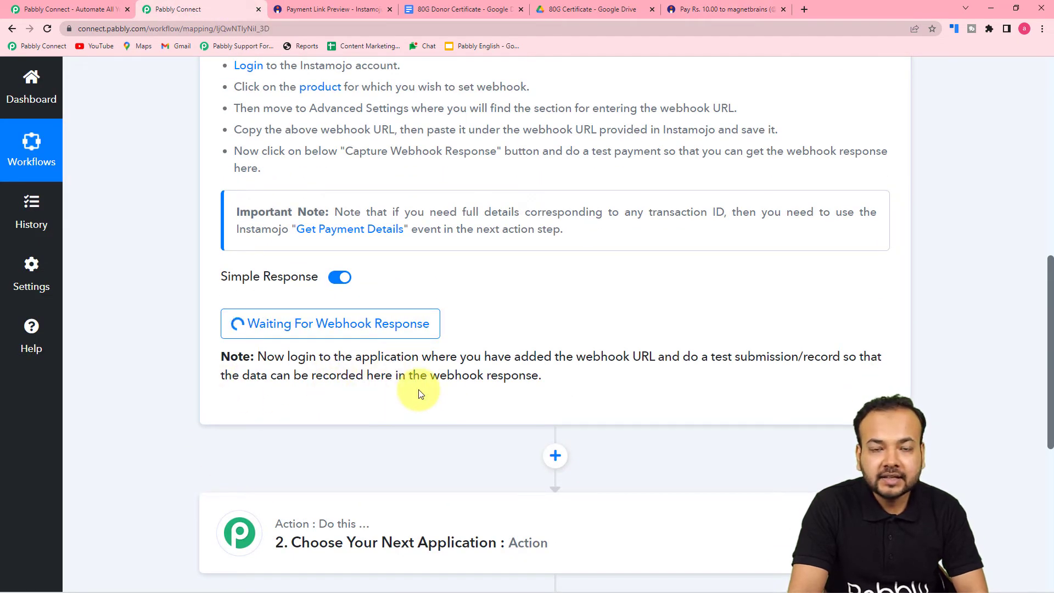
{"action": "left_click", "coordinate": [706, 7]}
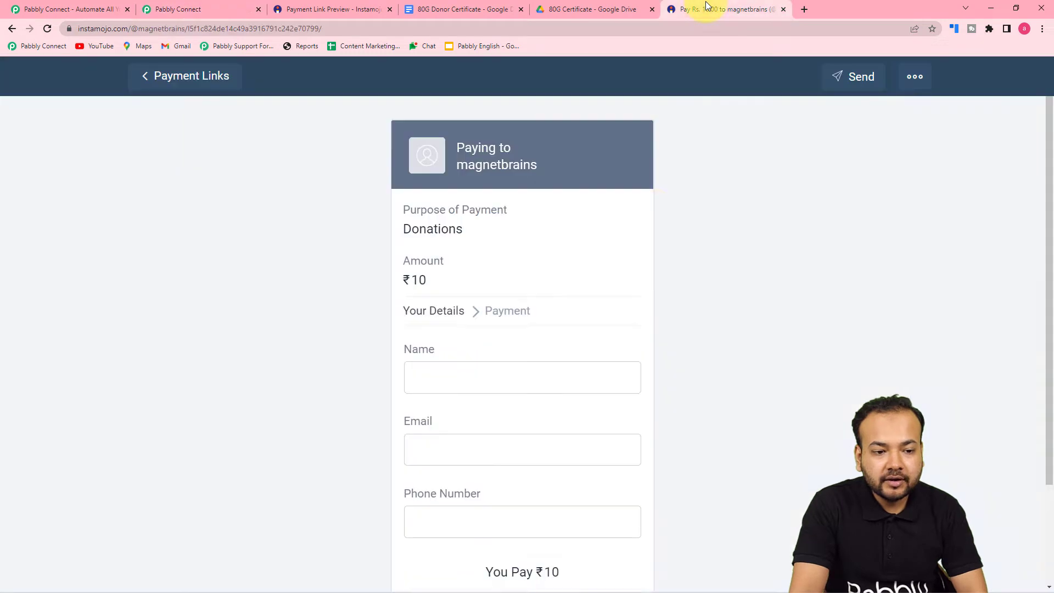
{"action": "left_click", "coordinate": [528, 365]}
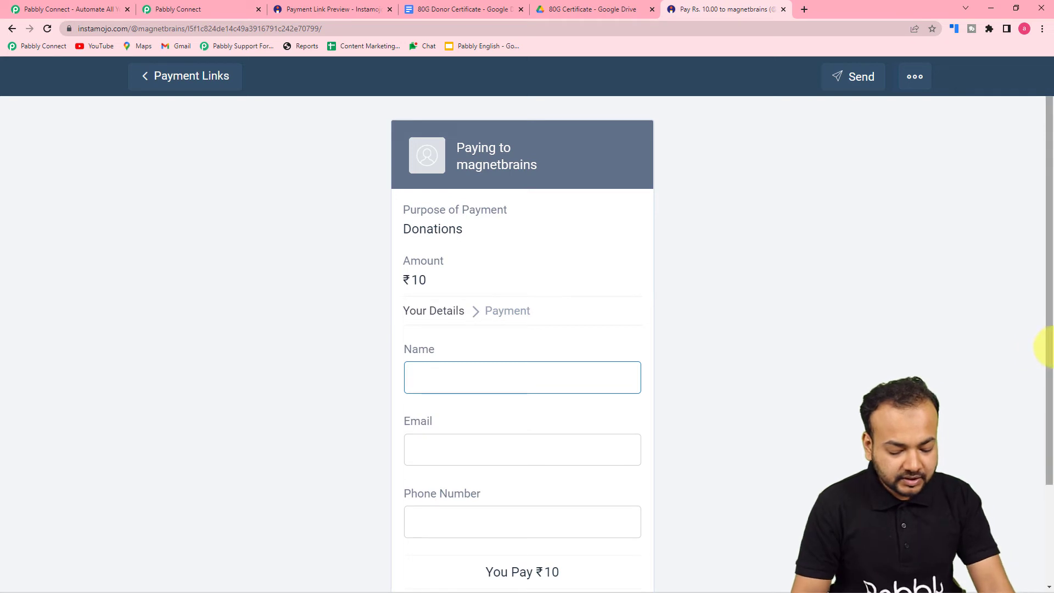
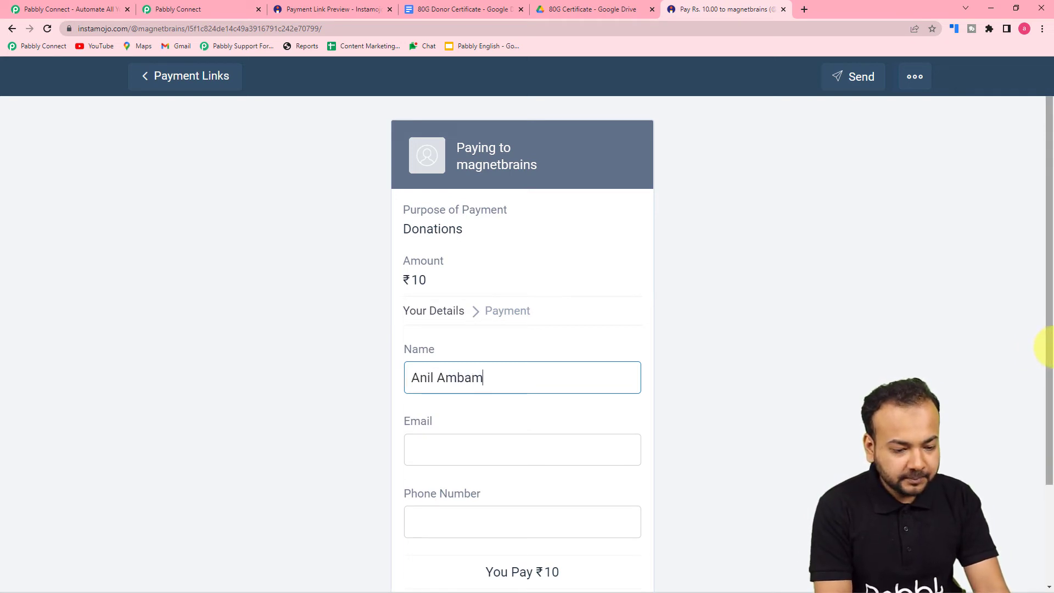
Fill in the donor's full name and e-mail address on the checkout form
{"action": "key", "text": "BackSpace"}
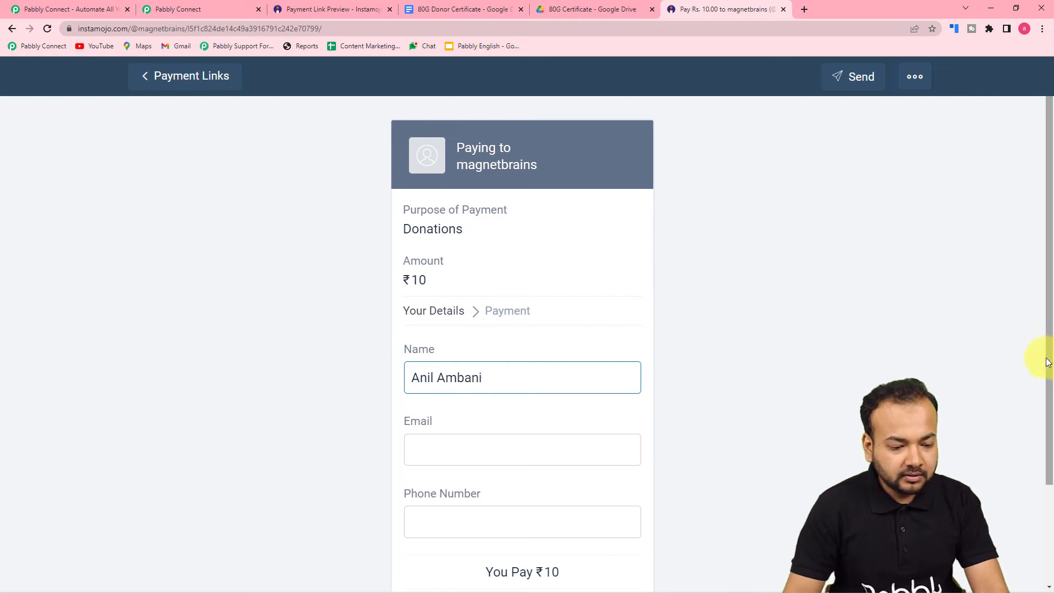
{"action": "left_click", "coordinate": [578, 451]}
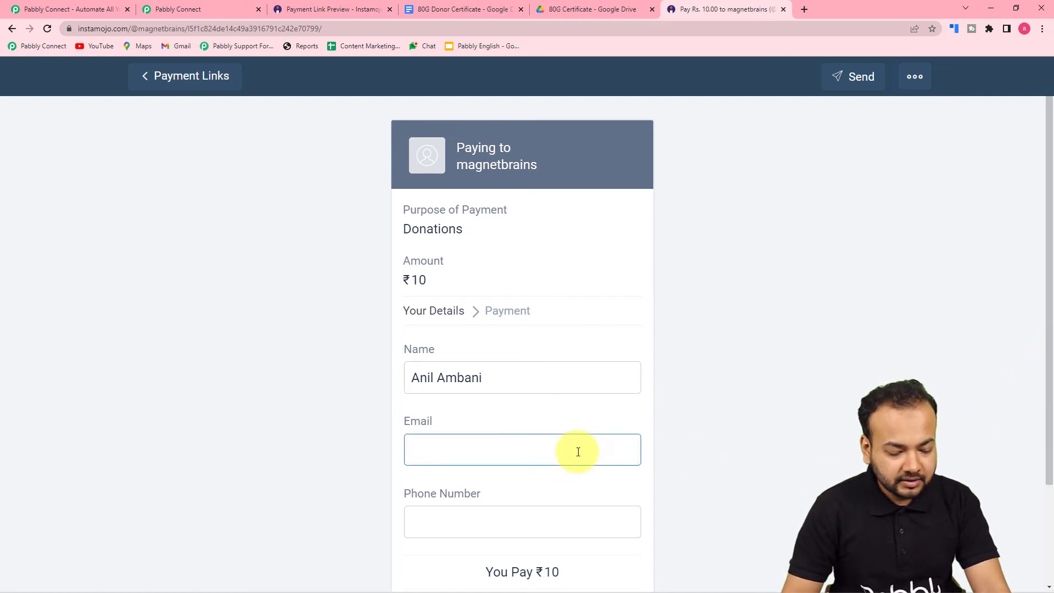
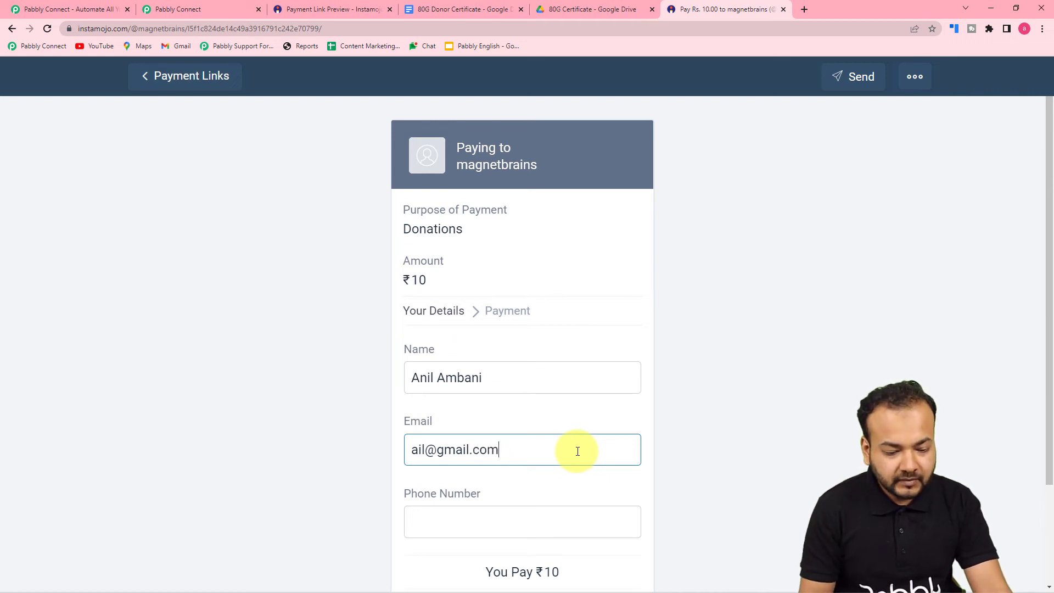
Enter the donor's phone number and continue to the ₹10 UPI payment page
{"action": "scroll", "coordinate": [271, 369], "scroll_direction": "down", "scroll_amount": 2}
{"action": "left_click", "coordinate": [498, 405]}
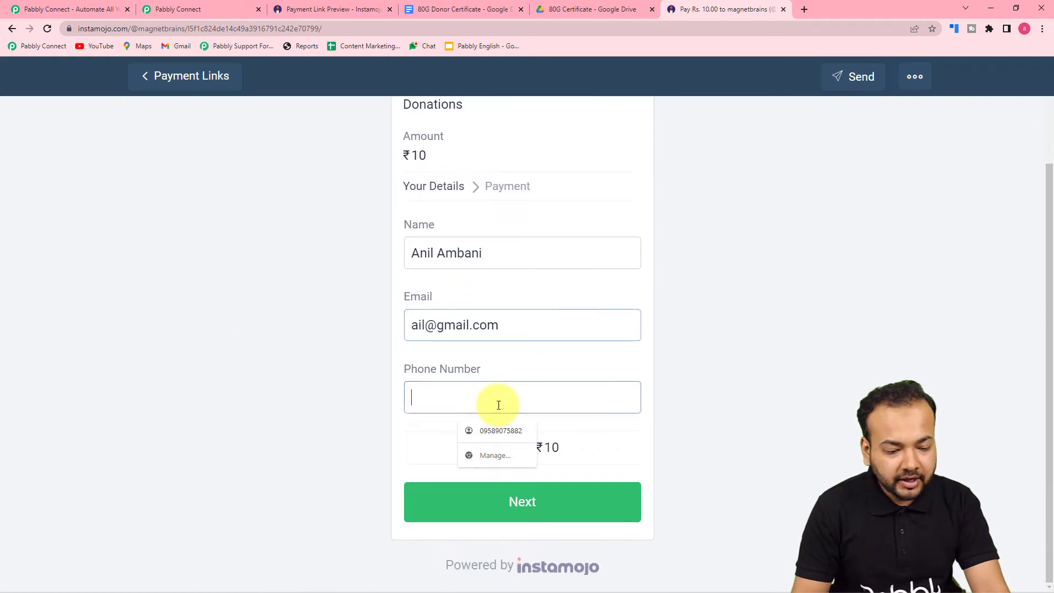
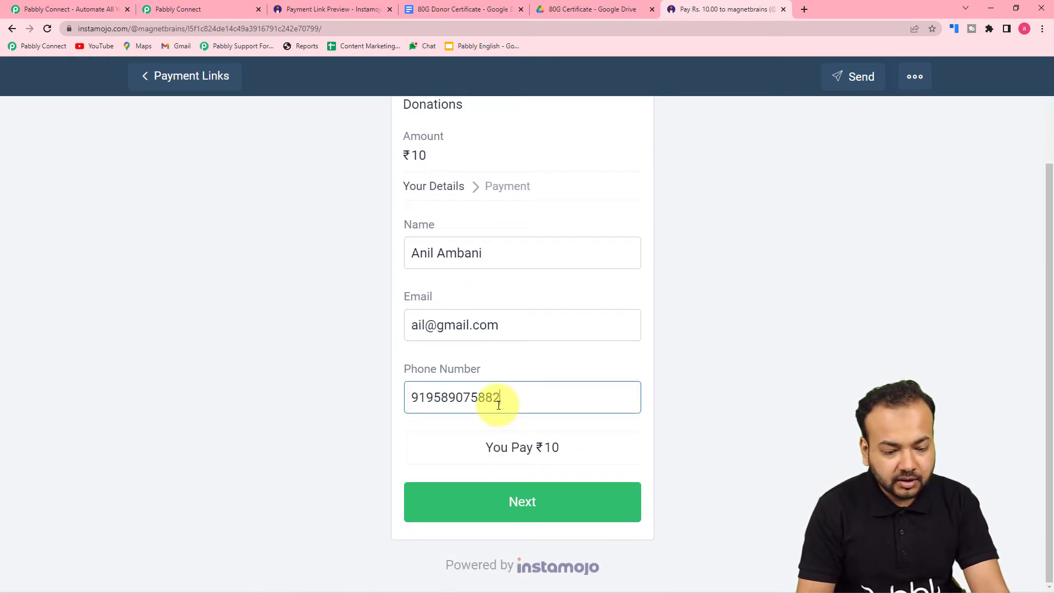
{"action": "left_click", "coordinate": [356, 401]}
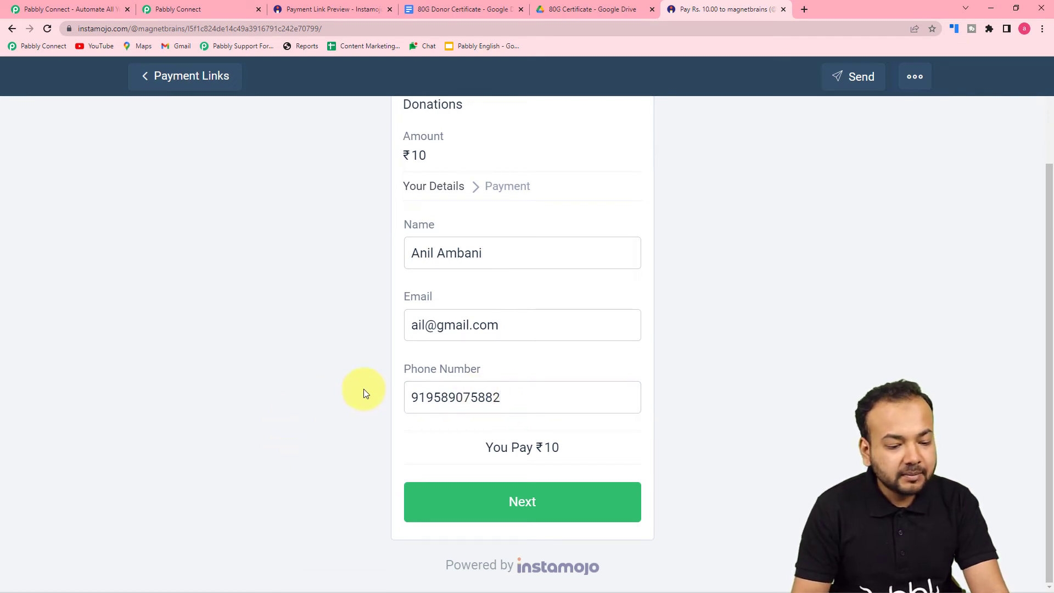
{"action": "left_click", "coordinate": [496, 503]}
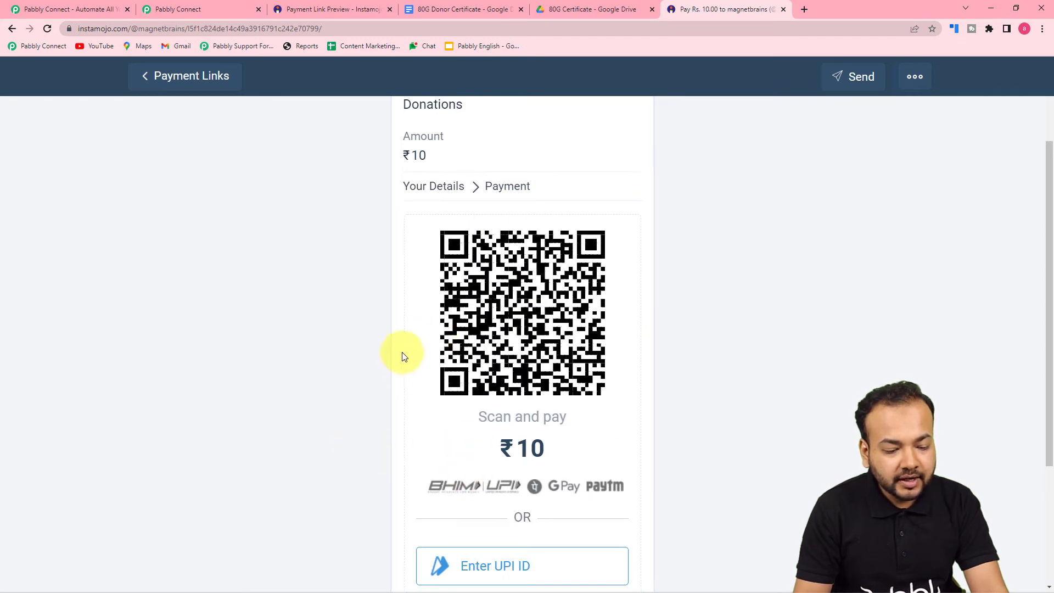
Complete the ₹10 UPI payment, then return to the Pabbly Connect workflow
{"action": "scroll", "coordinate": [400, 356], "scroll_direction": "down", "scroll_amount": 1}
{"action": "scroll", "coordinate": [401, 357], "scroll_direction": "down", "scroll_amount": 2}
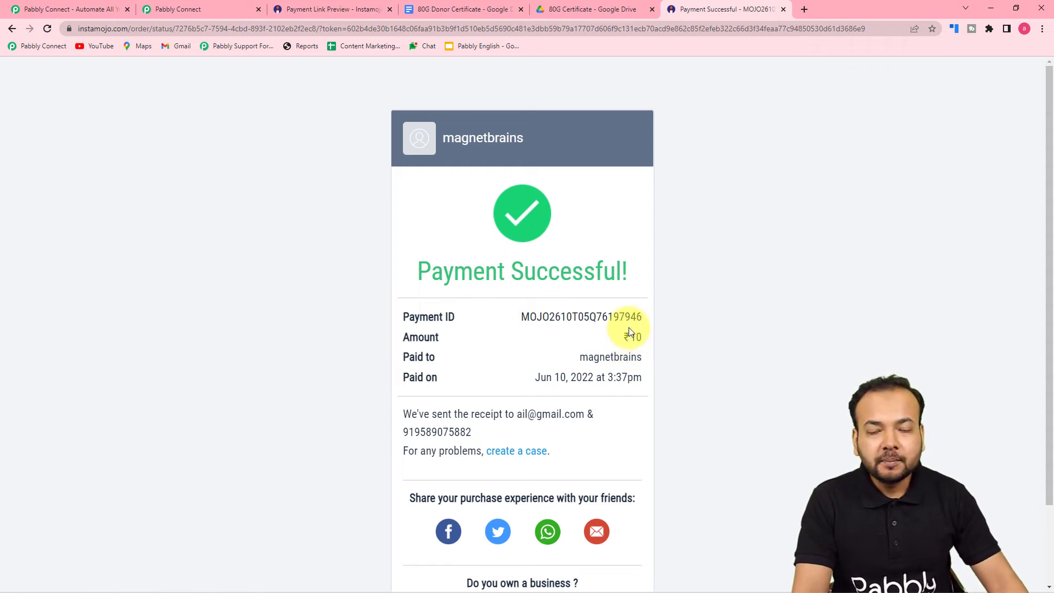
{"action": "left_click", "coordinate": [176, 9]}
{"action": "scroll", "coordinate": [191, 221], "scroll_direction": "down", "scroll_amount": 1}
{"action": "scroll", "coordinate": [192, 221], "scroll_direction": "down", "scroll_amount": 4}
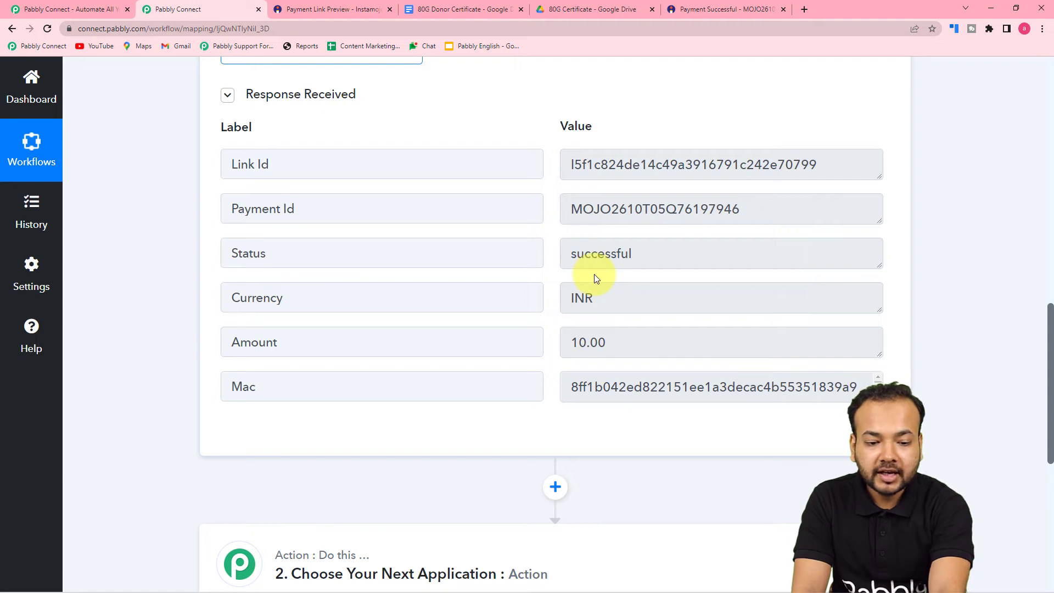
{"action": "scroll", "coordinate": [594, 275], "scroll_direction": "down", "scroll_amount": 1}
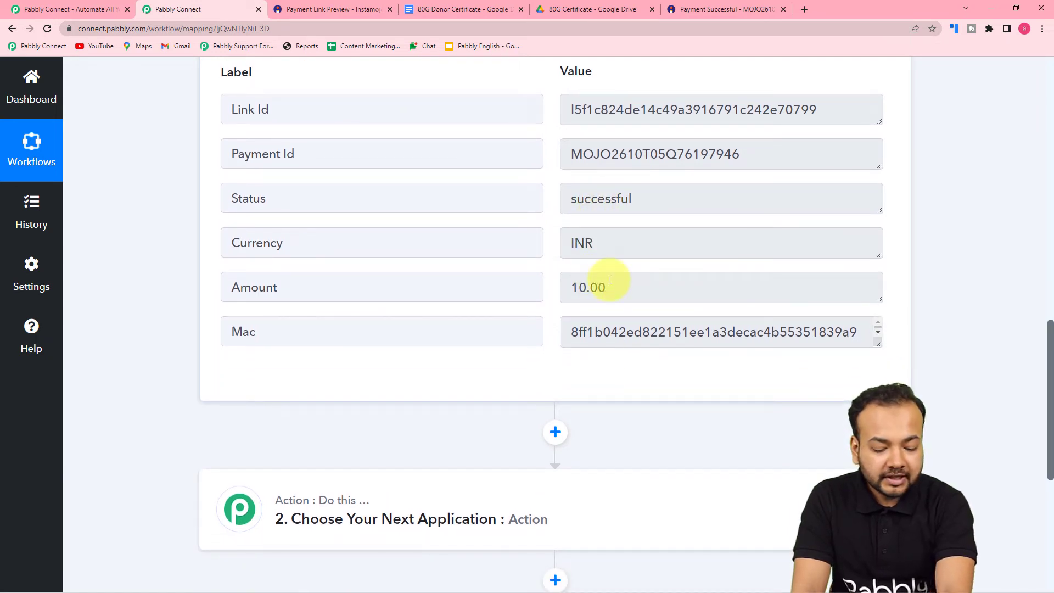
{"action": "scroll", "coordinate": [610, 280], "scroll_direction": "down", "scroll_amount": 3}
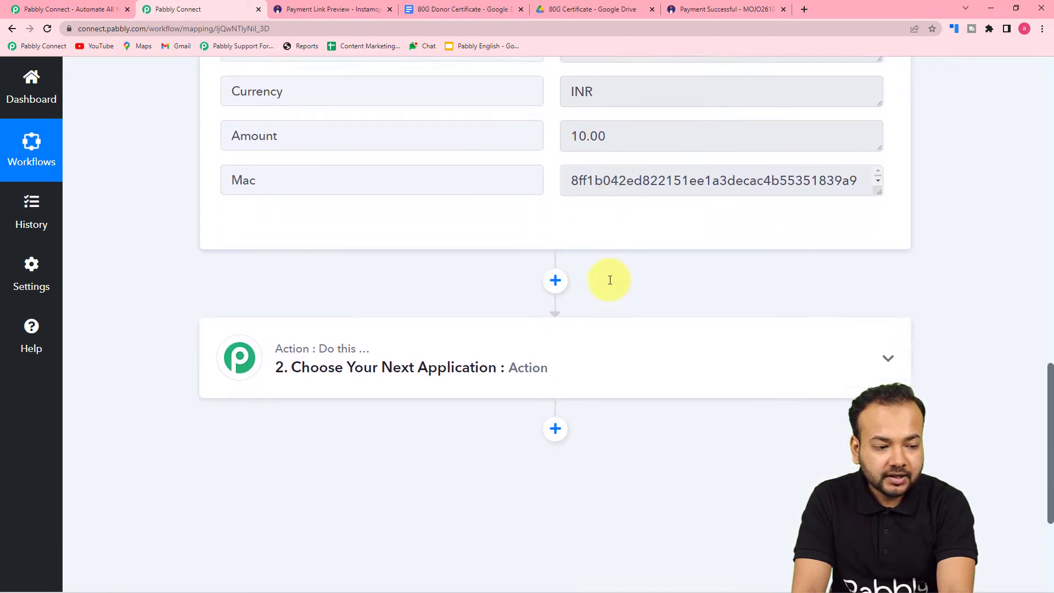
Choose Instamojo as the app for the workflow's second step
{"action": "left_click", "coordinate": [382, 368]}
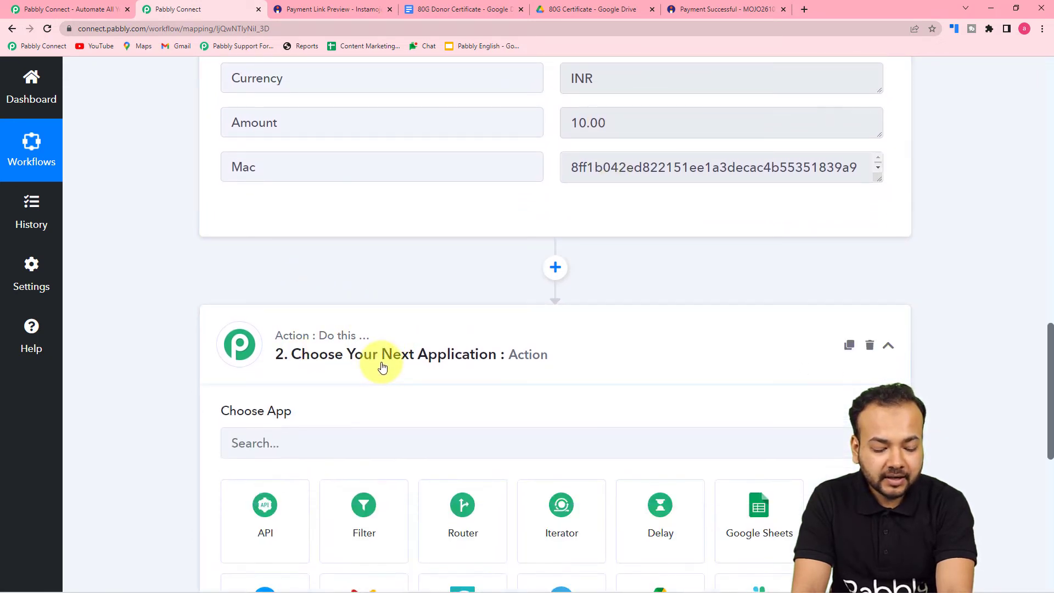
{"action": "scroll", "coordinate": [385, 367], "scroll_direction": "down", "scroll_amount": 1}
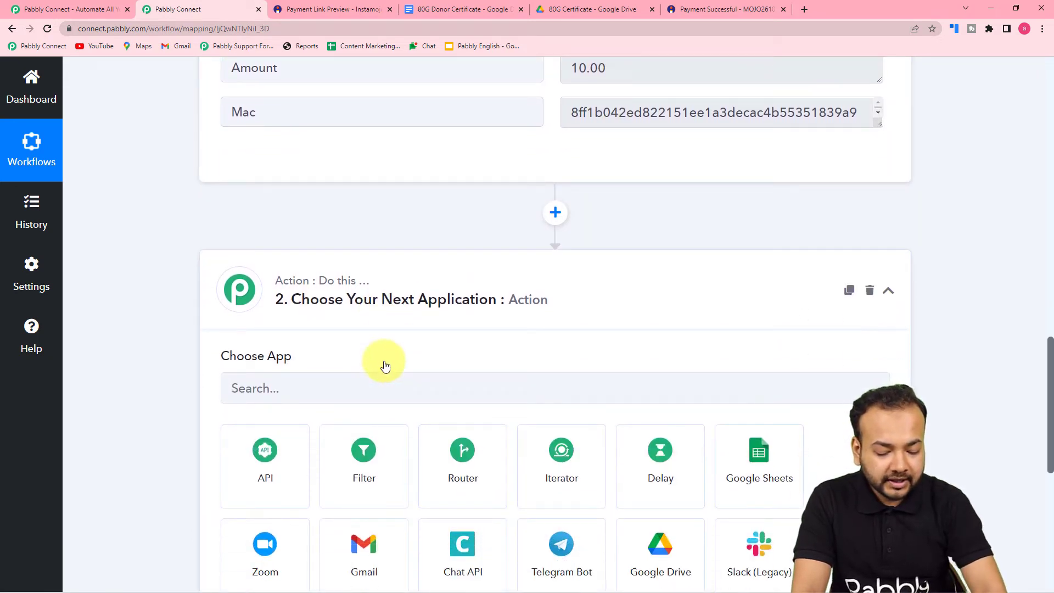
{"action": "scroll", "coordinate": [386, 365], "scroll_direction": "down", "scroll_amount": 2}
{"action": "left_click", "coordinate": [365, 276]}
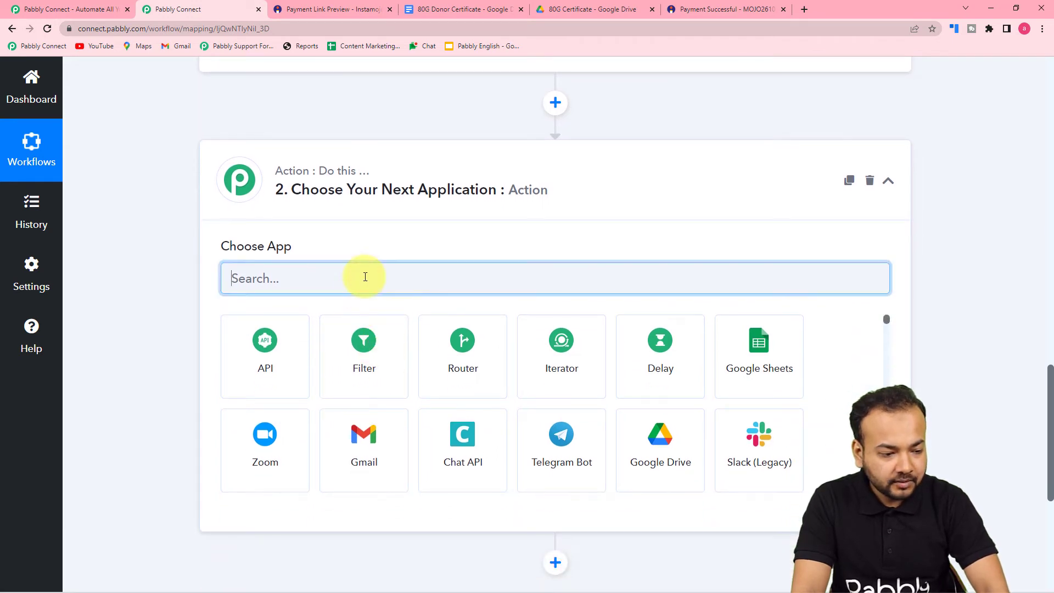
{"action": "type", "text": "insta"}
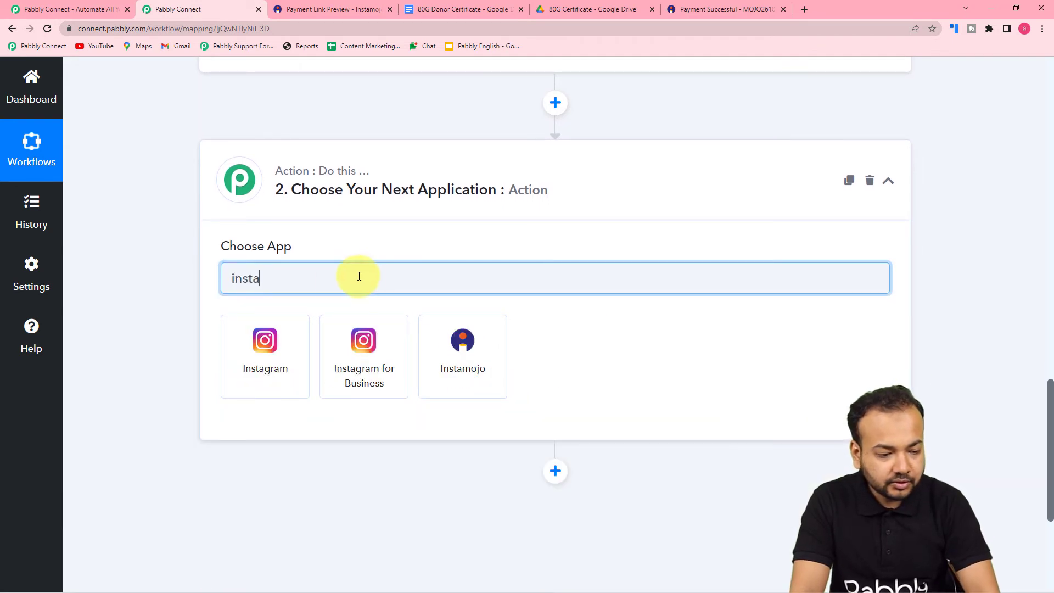
{"action": "left_click", "coordinate": [460, 351]}
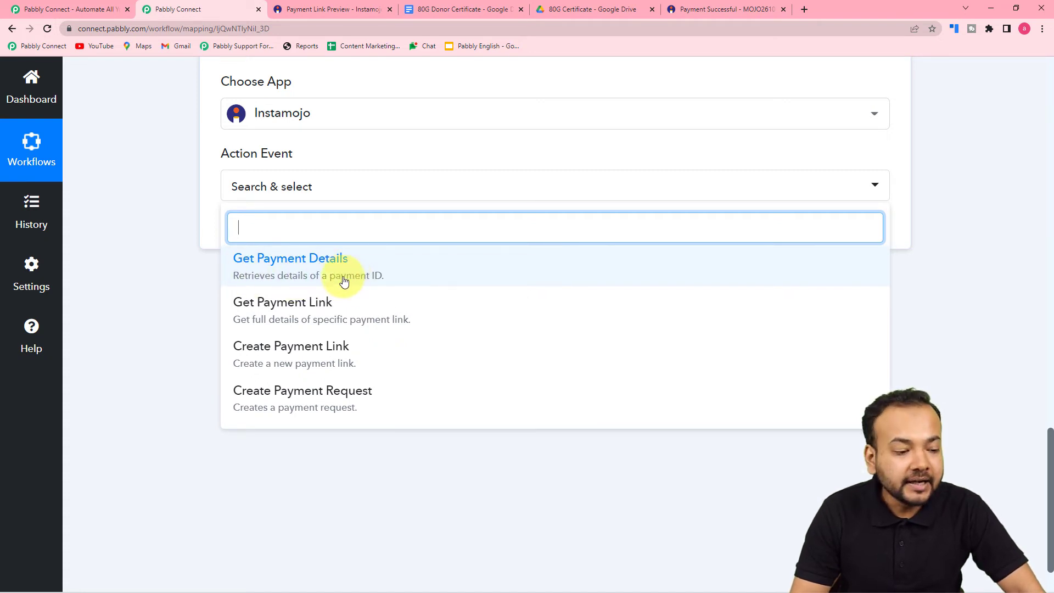
Select the Get Payment Details action event and open the Instamojo account connection
{"action": "left_click", "coordinate": [259, 286]}
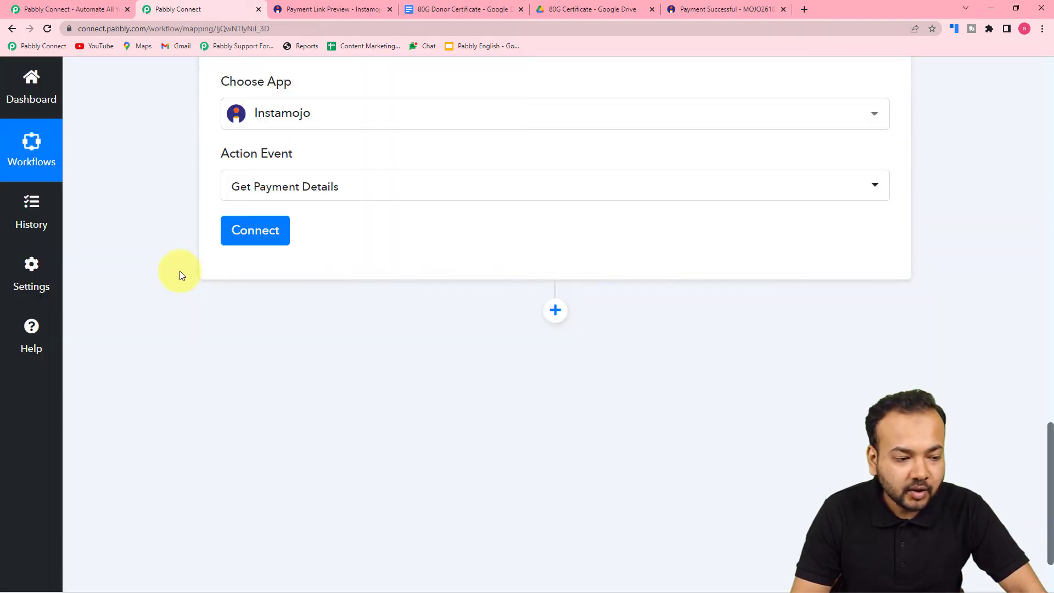
{"action": "scroll", "coordinate": [180, 272], "scroll_direction": "up", "scroll_amount": 4}
{"action": "left_click", "coordinate": [254, 449]}
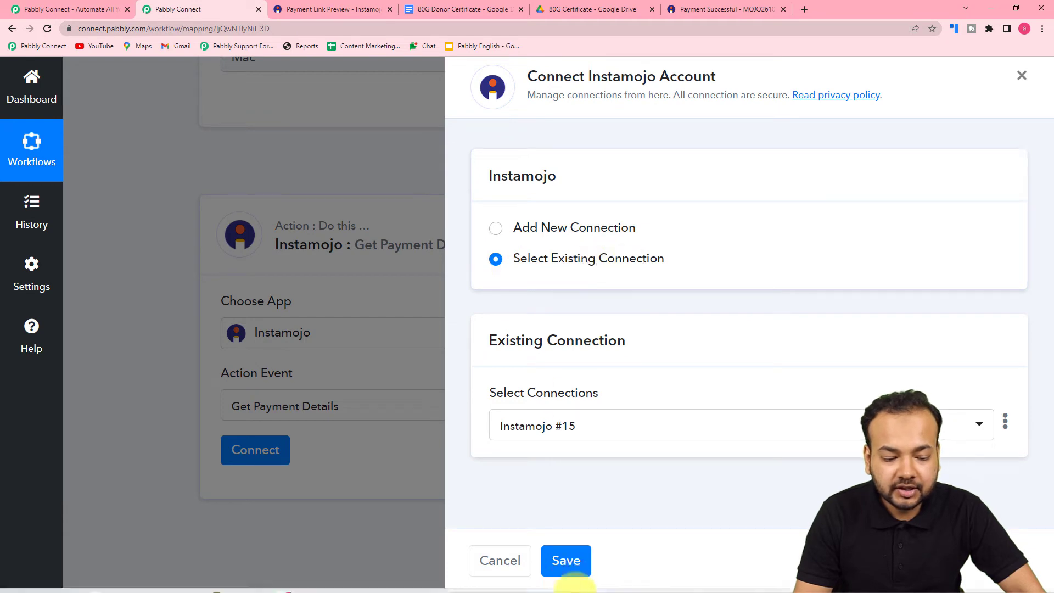
{"action": "left_click", "coordinate": [571, 555]}
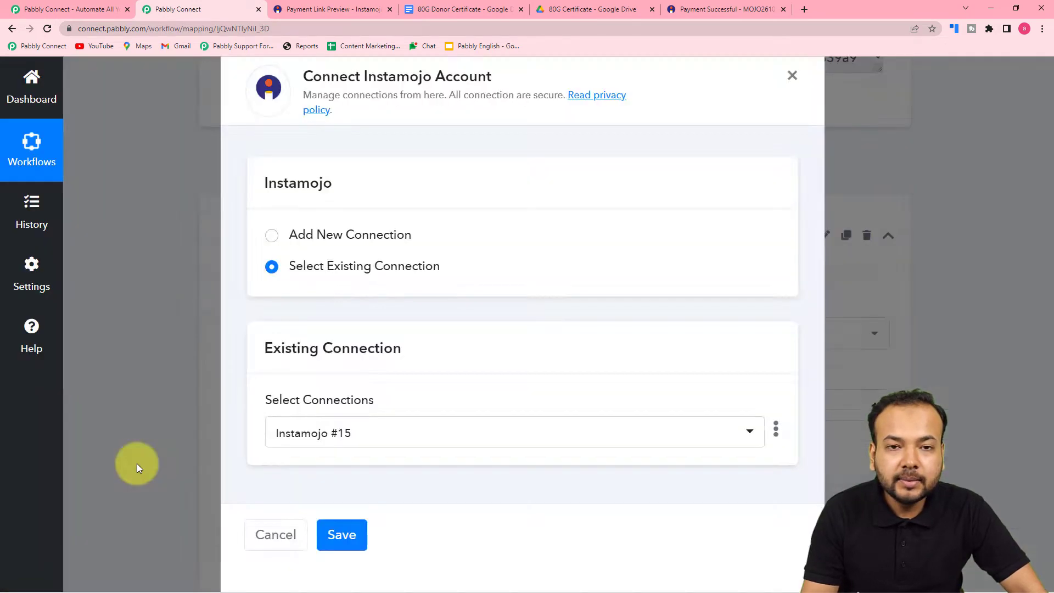
{"action": "scroll", "coordinate": [171, 341], "scroll_direction": "down", "scroll_amount": 2}
{"action": "scroll", "coordinate": [169, 338], "scroll_direction": "down", "scroll_amount": 1}
{"action": "scroll", "coordinate": [169, 339], "scroll_direction": "up", "scroll_amount": 1}
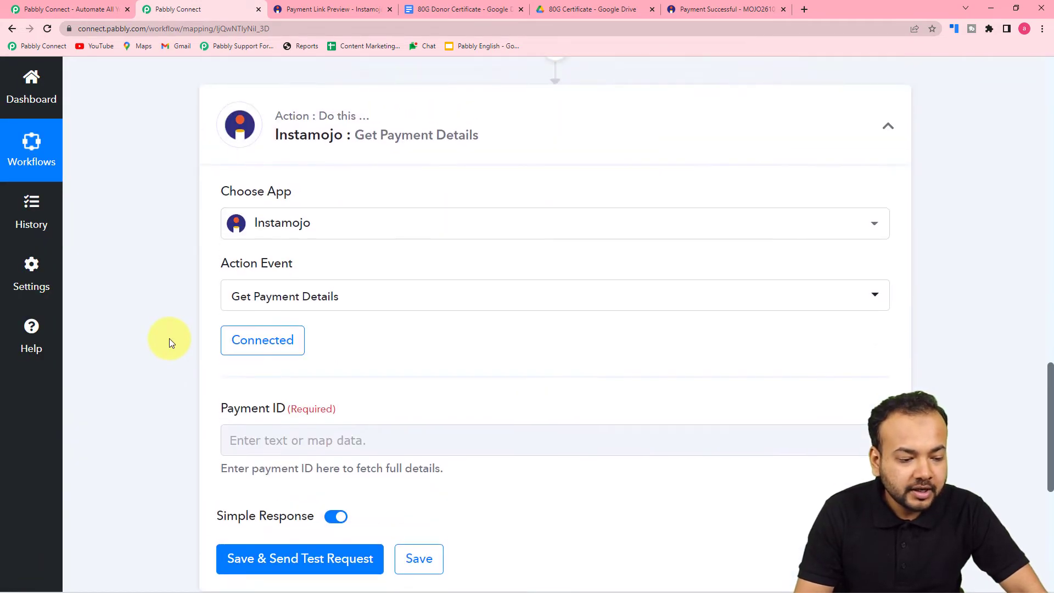
{"action": "scroll", "coordinate": [169, 338], "scroll_direction": "down", "scroll_amount": 4}
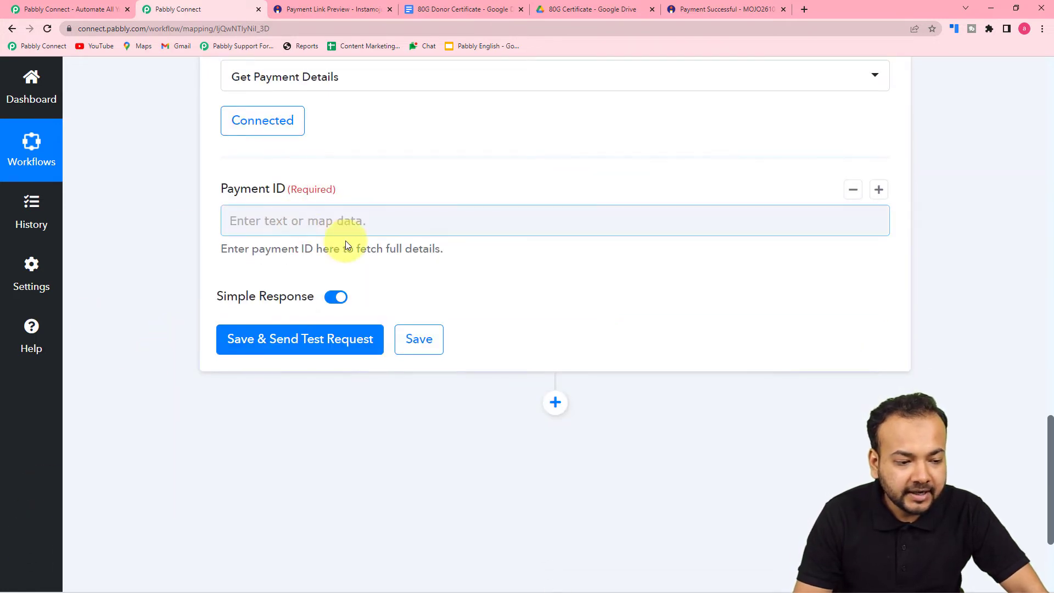
{"action": "scroll", "coordinate": [346, 242], "scroll_direction": "up", "scroll_amount": 5}
{"action": "scroll", "coordinate": [351, 247], "scroll_direction": "up", "scroll_amount": 4}
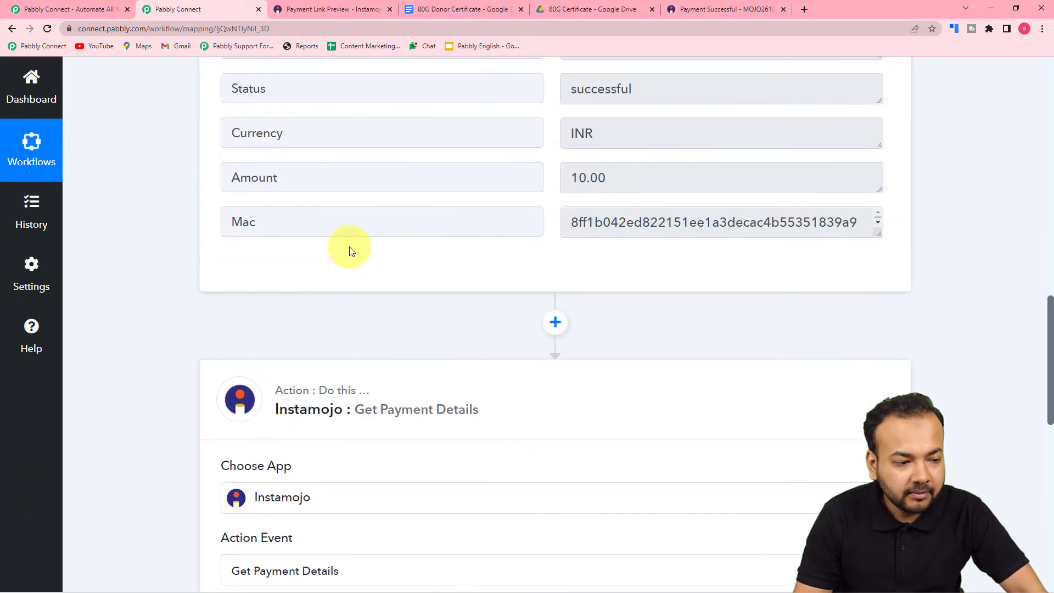
{"action": "scroll", "coordinate": [349, 249], "scroll_direction": "up", "scroll_amount": 3}
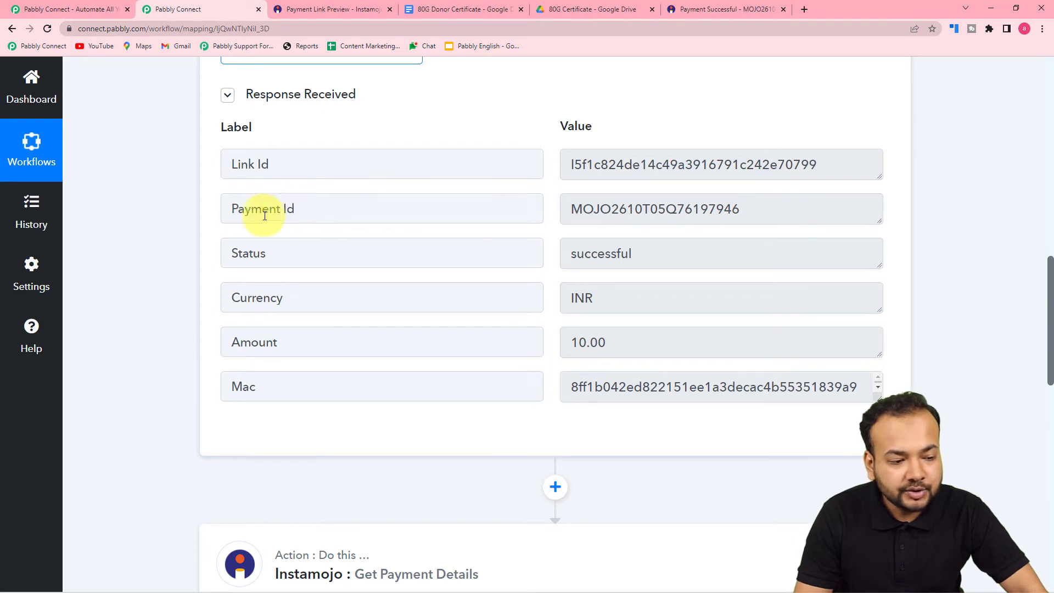
{"action": "scroll", "coordinate": [164, 250], "scroll_direction": "down", "scroll_amount": 10}
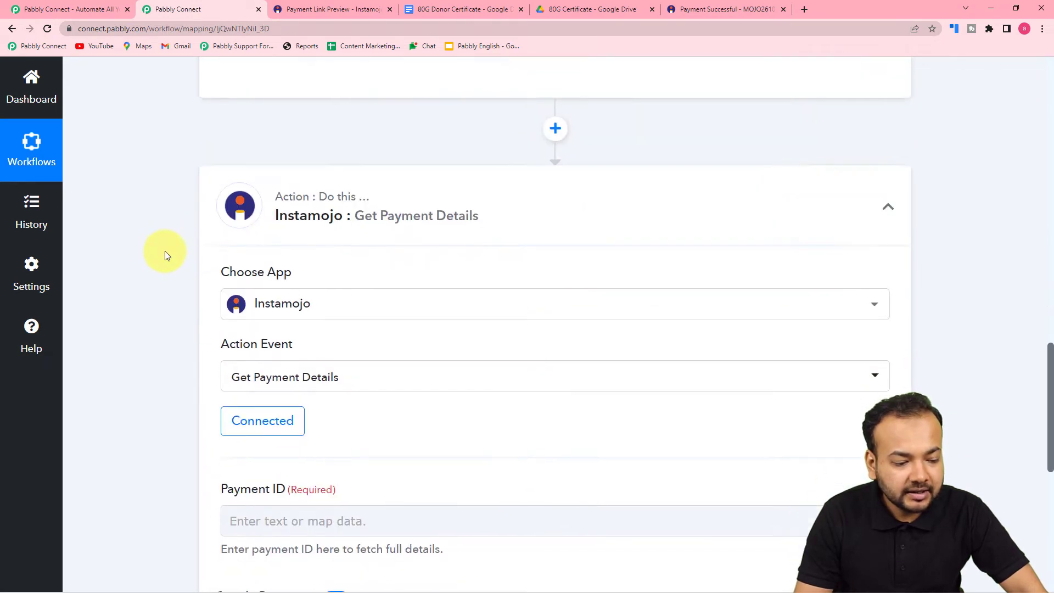
{"action": "scroll", "coordinate": [165, 252], "scroll_direction": "down", "scroll_amount": 3}
{"action": "scroll", "coordinate": [341, 203], "scroll_direction": "up", "scroll_amount": 2}
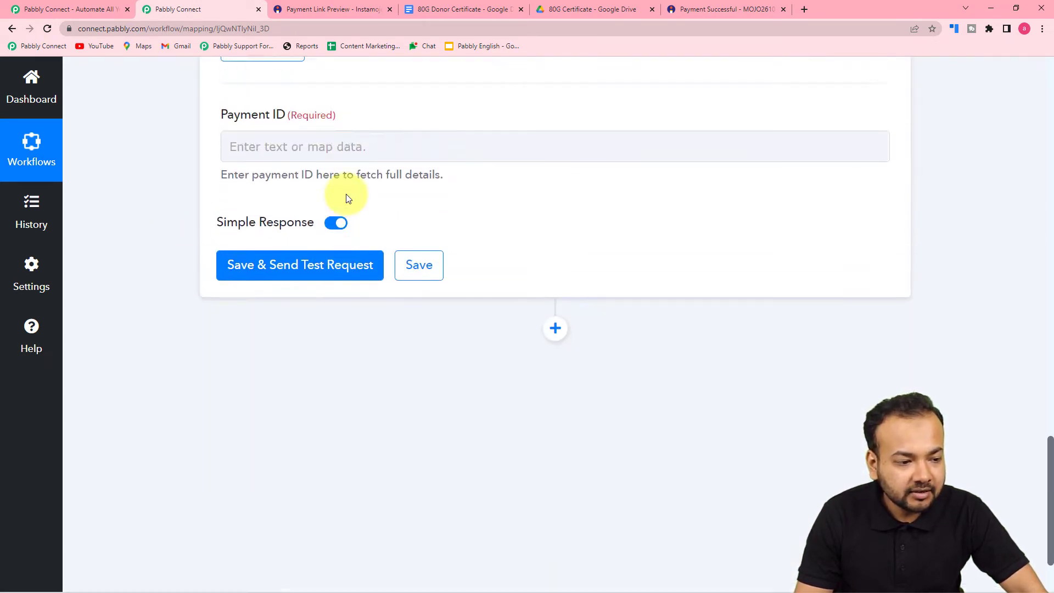
{"action": "left_click", "coordinate": [320, 171]}
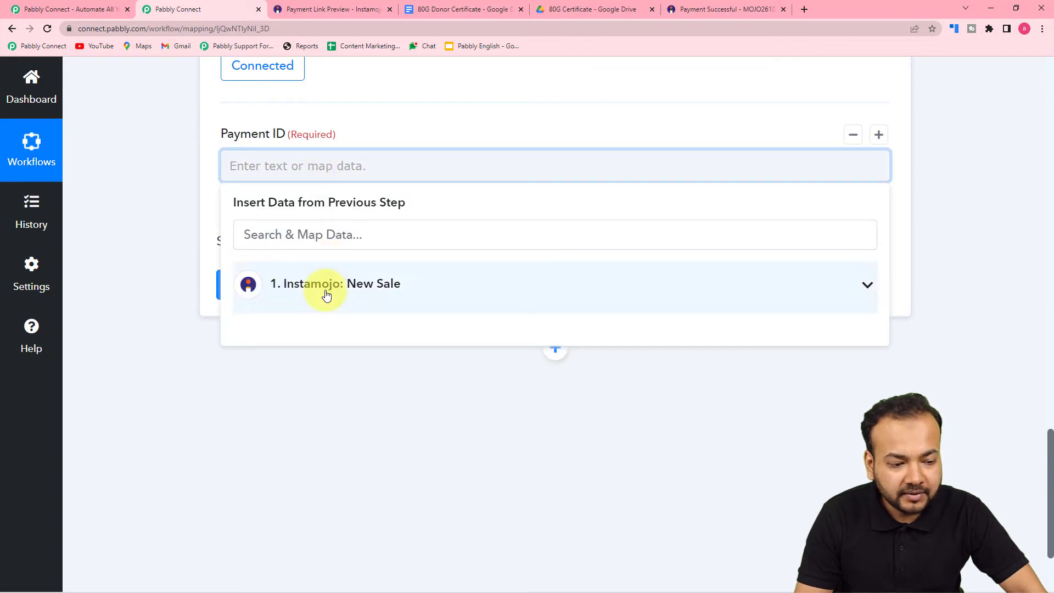
{"action": "left_click", "coordinate": [328, 293]}
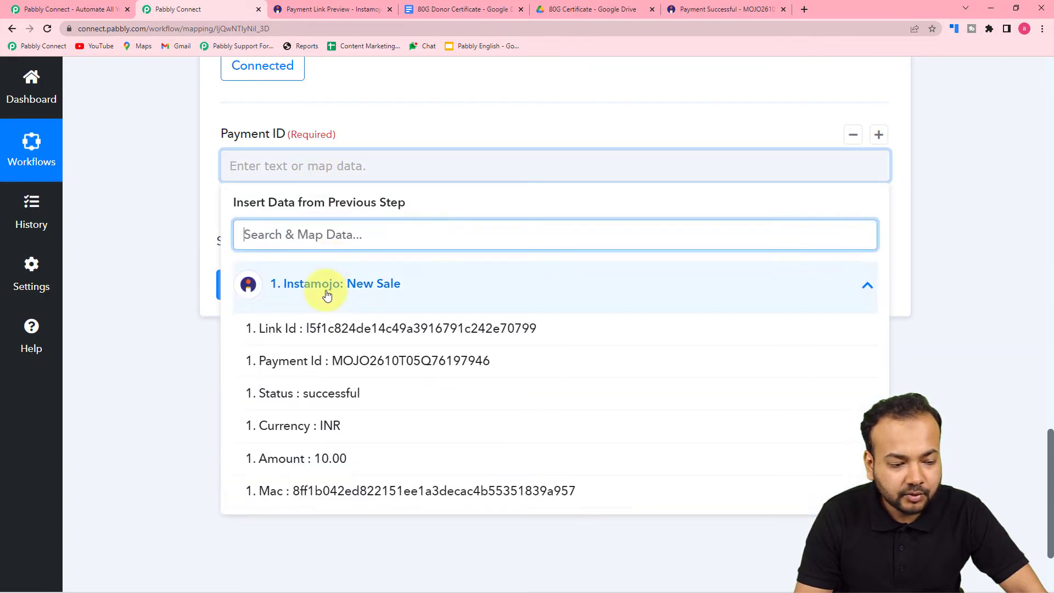
{"action": "left_click", "coordinate": [283, 360]}
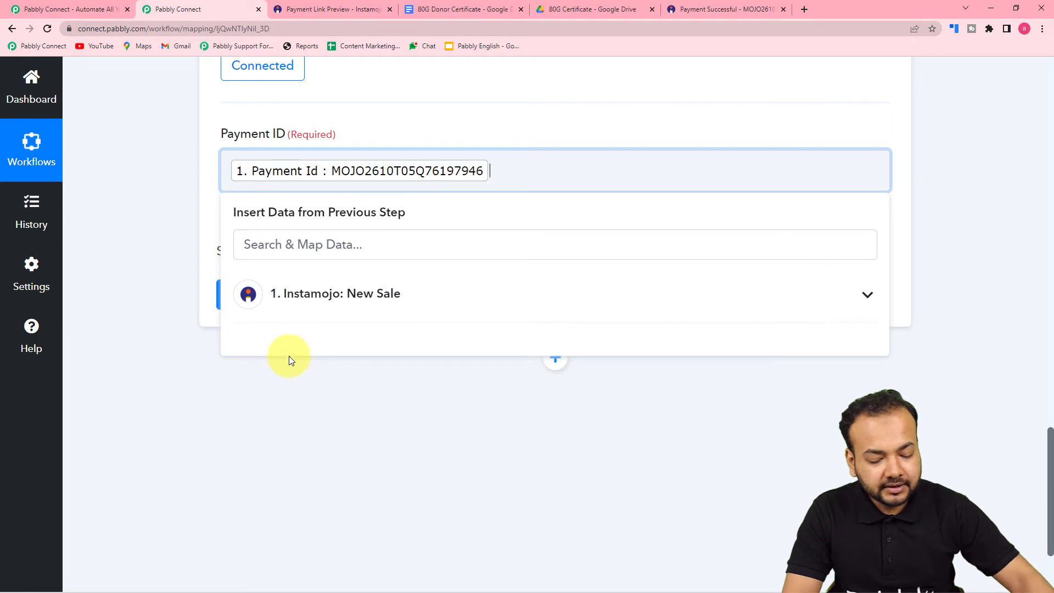
{"action": "left_click", "coordinate": [166, 236]}
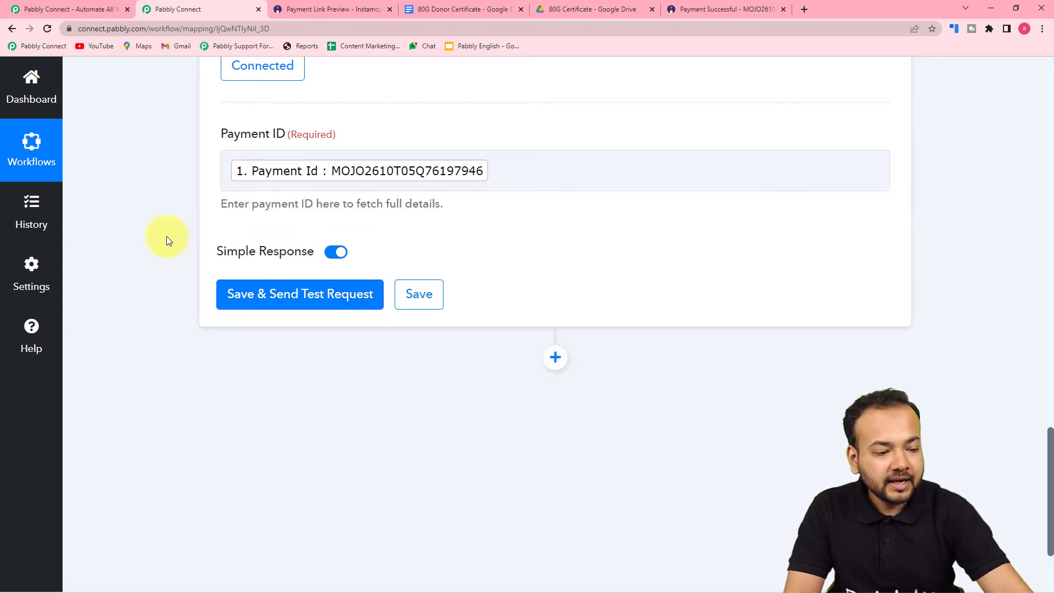
{"action": "left_click", "coordinate": [220, 286]}
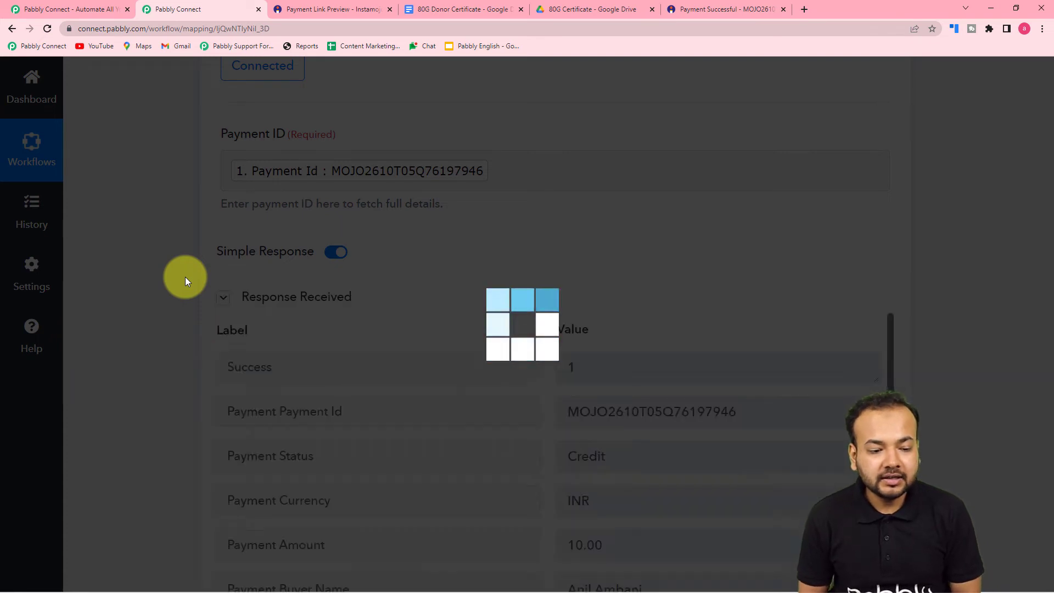
{"action": "scroll", "coordinate": [186, 277], "scroll_direction": "down", "scroll_amount": 4}
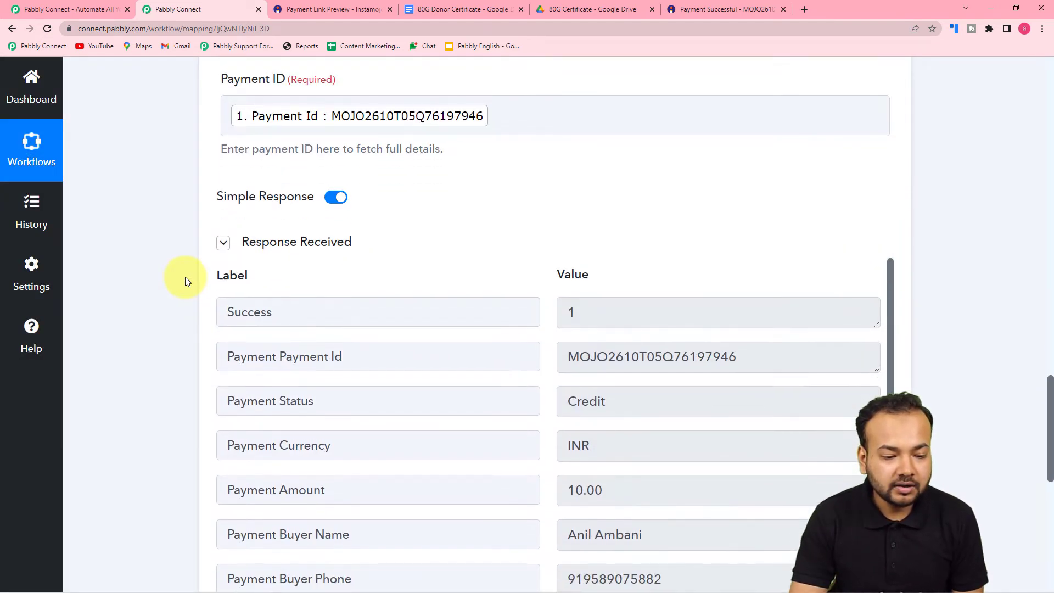
{"action": "scroll", "coordinate": [208, 296], "scroll_direction": "down", "scroll_amount": 1}
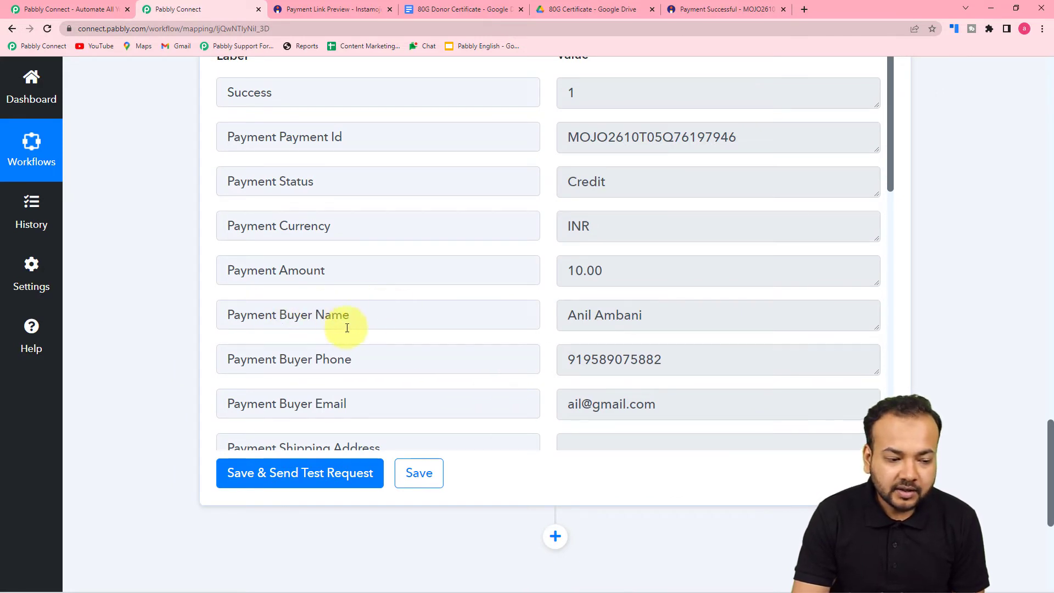
{"action": "scroll", "coordinate": [387, 326], "scroll_direction": "down", "scroll_amount": 1}
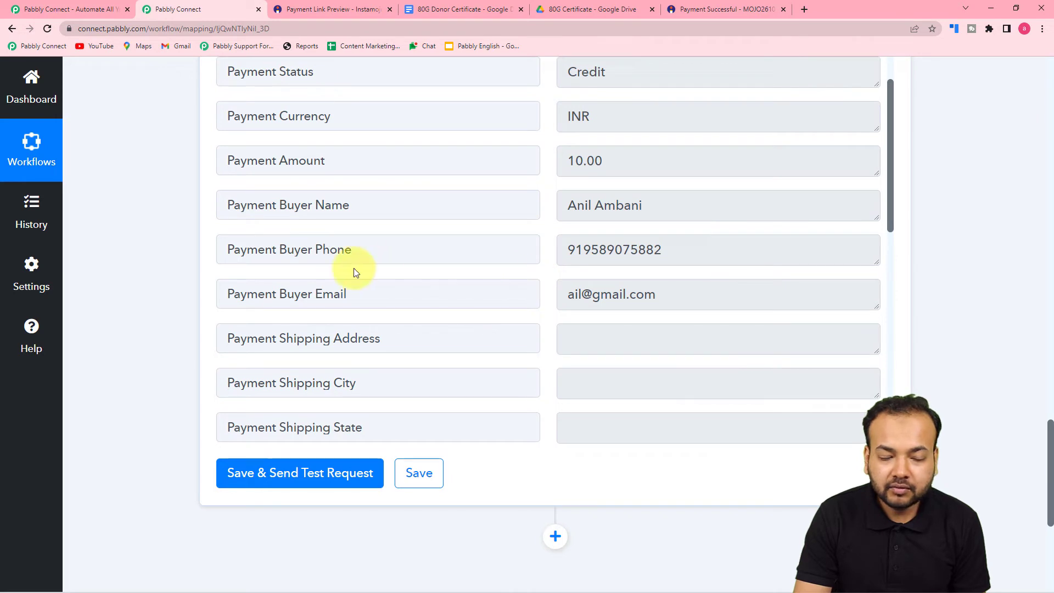
{"action": "scroll", "coordinate": [355, 271], "scroll_direction": "down", "scroll_amount": 6}
{"action": "scroll", "coordinate": [436, 322], "scroll_direction": "down", "scroll_amount": 5}
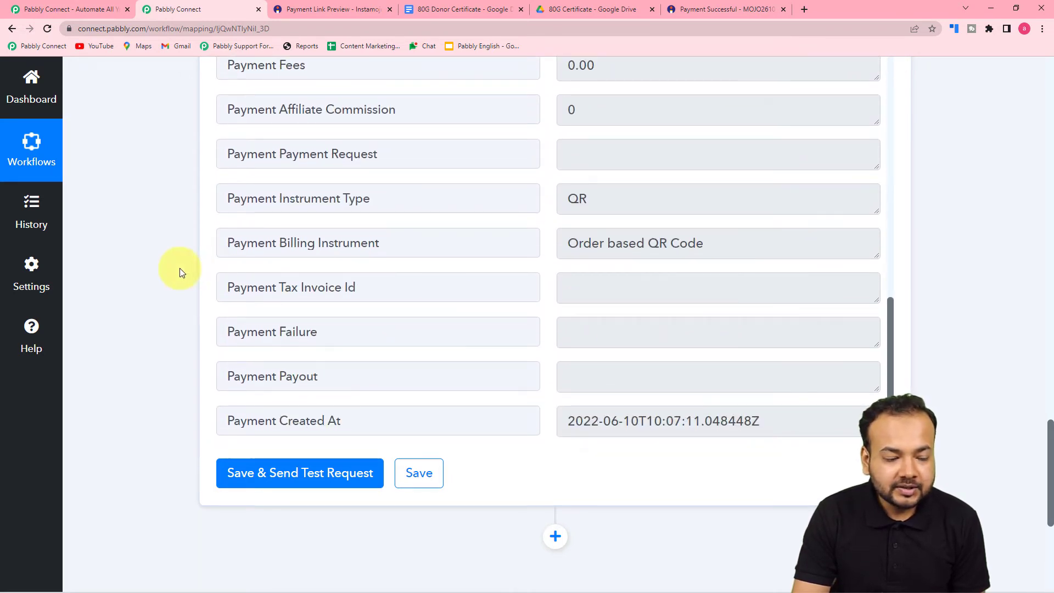
{"action": "scroll", "coordinate": [173, 269], "scroll_direction": "down", "scroll_amount": 4}
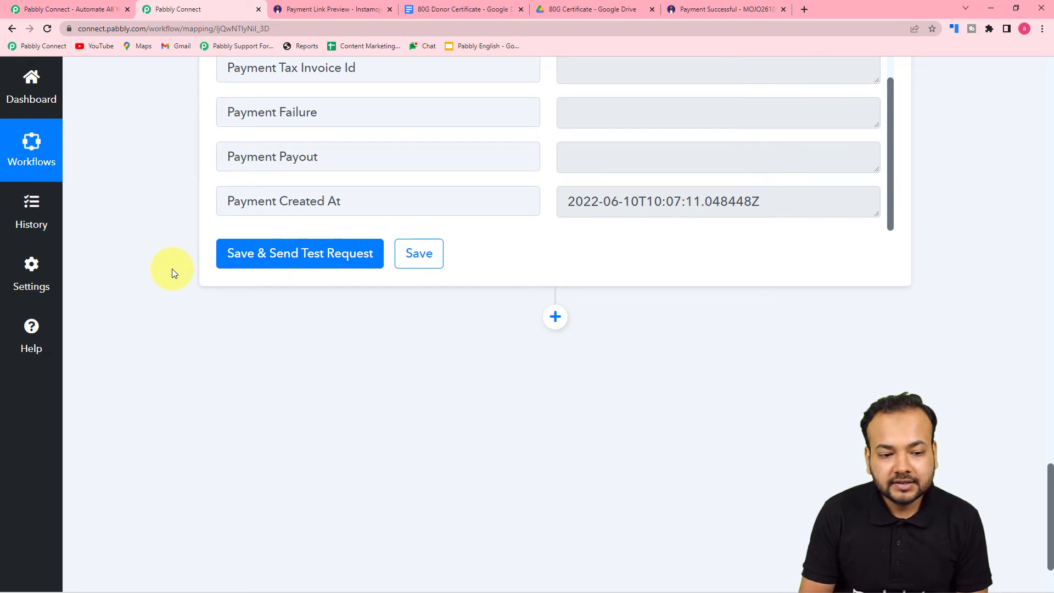
{"action": "scroll", "coordinate": [170, 269], "scroll_direction": "down", "scroll_amount": 2}
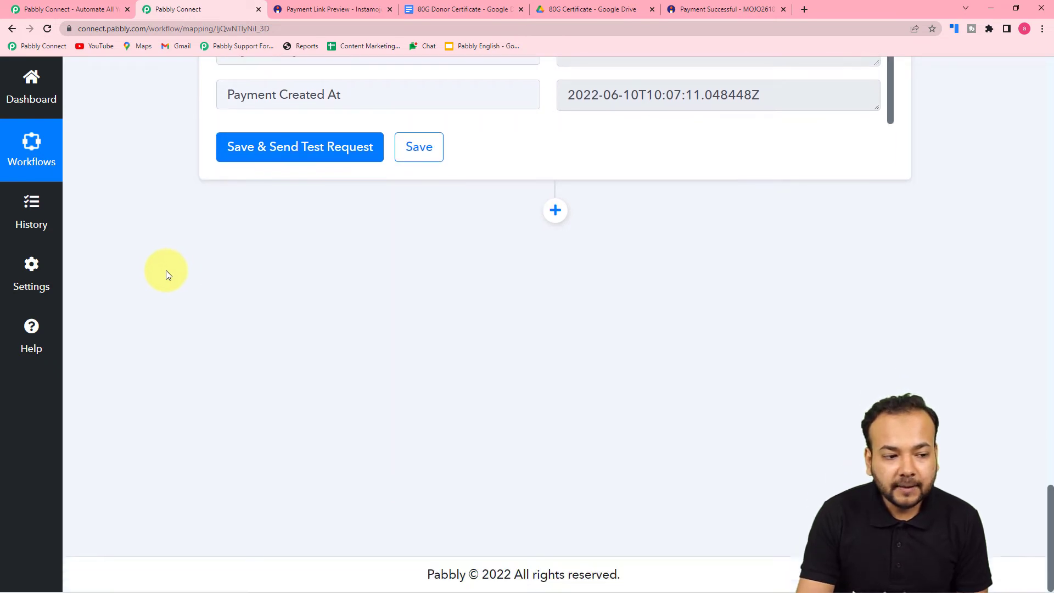
{"action": "left_click", "coordinate": [476, 14]}
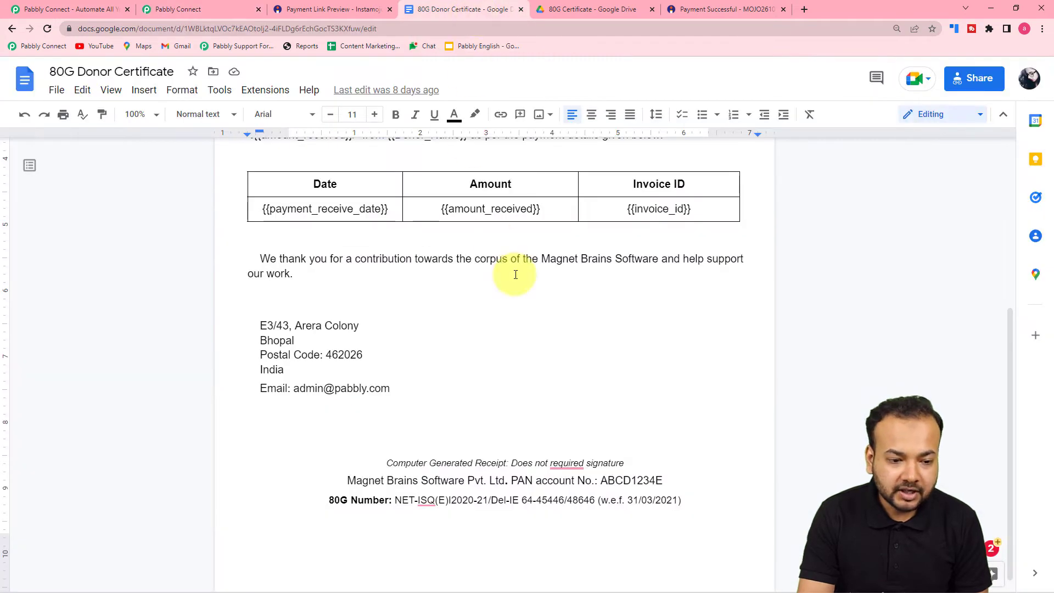
{"action": "scroll", "coordinate": [514, 274], "scroll_direction": "up", "scroll_amount": 3}
{"action": "scroll", "coordinate": [516, 279], "scroll_direction": "up", "scroll_amount": 2}
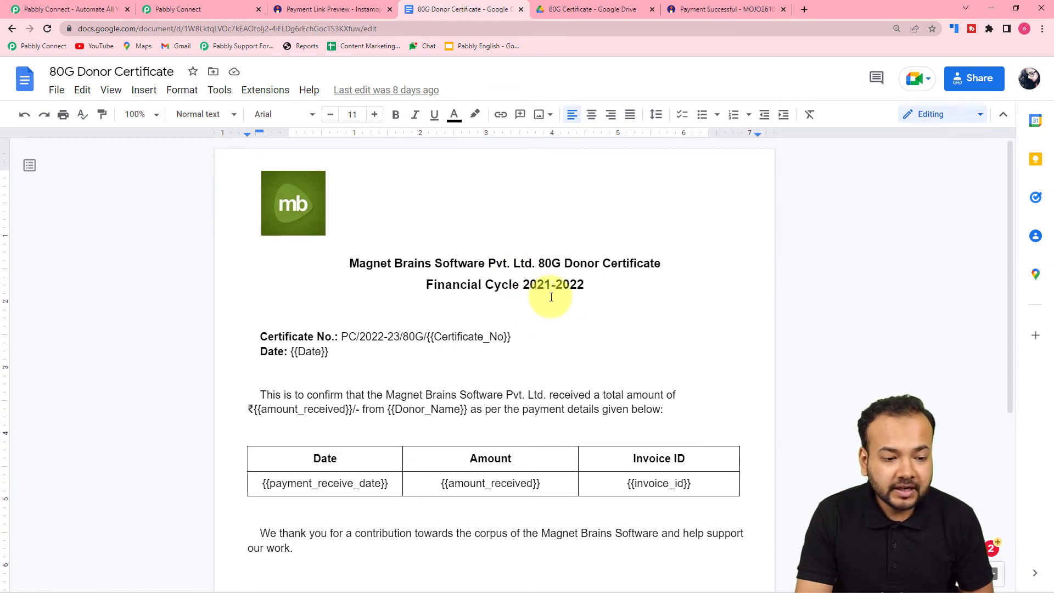
{"action": "scroll", "coordinate": [635, 284], "scroll_direction": "down", "scroll_amount": 1}
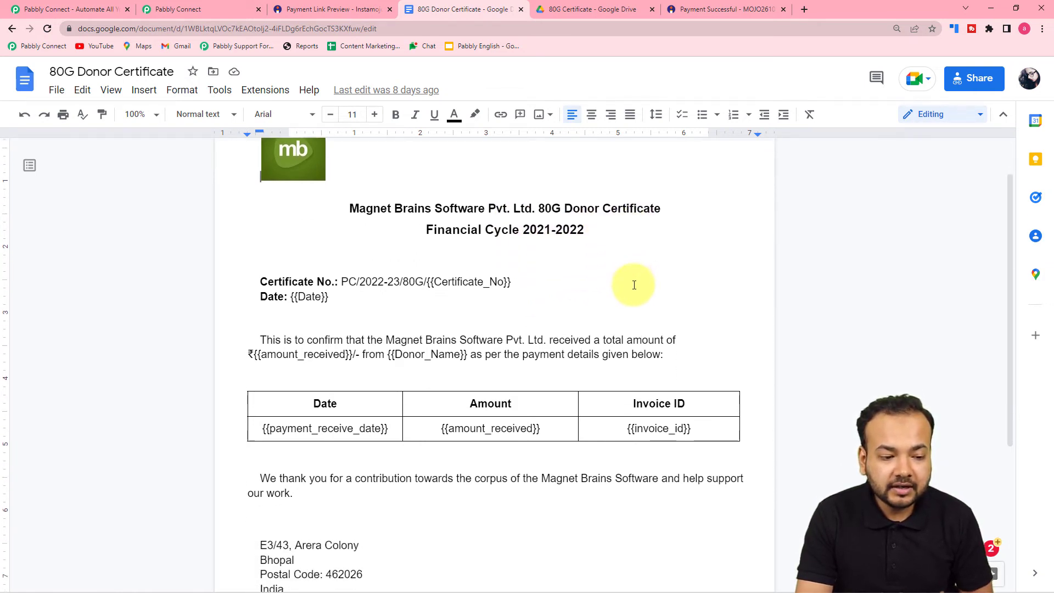
{"action": "scroll", "coordinate": [633, 285], "scroll_direction": "down", "scroll_amount": 1}
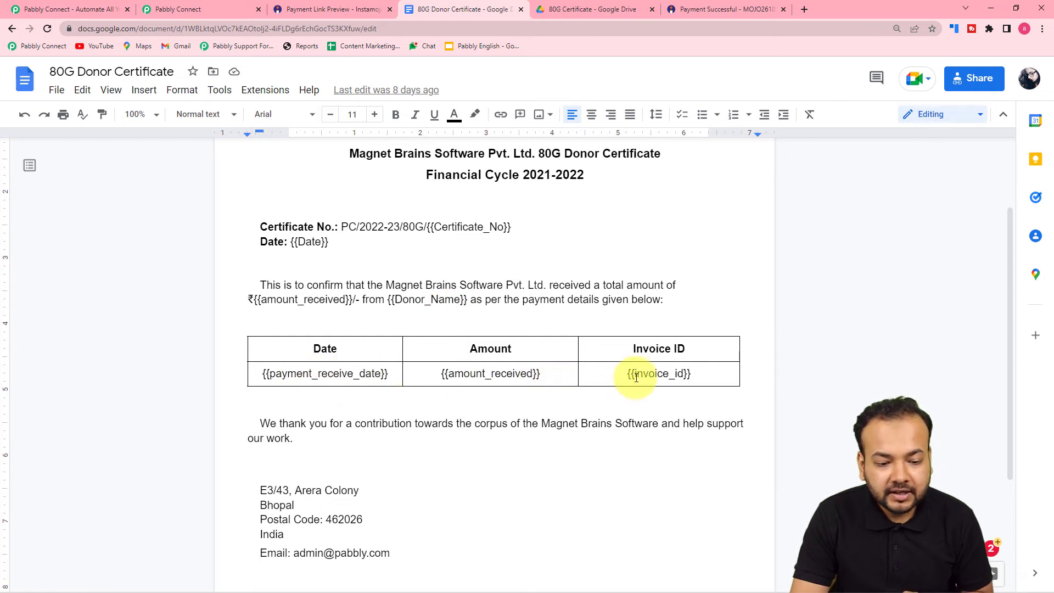
{"action": "scroll", "coordinate": [704, 371], "scroll_direction": "down", "scroll_amount": 1}
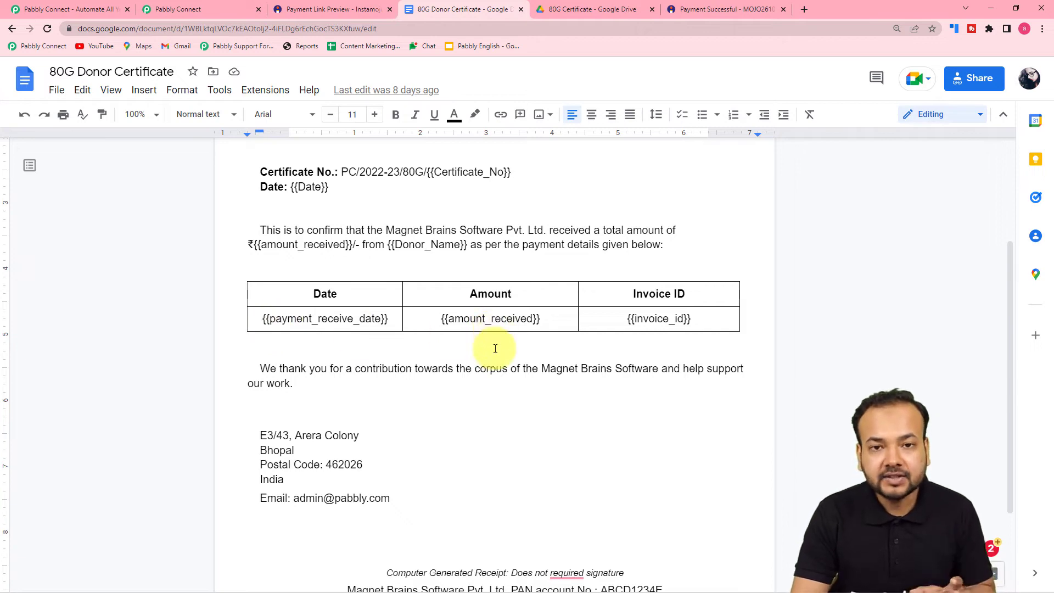
{"action": "scroll", "coordinate": [500, 347], "scroll_direction": "down", "scroll_amount": 2}
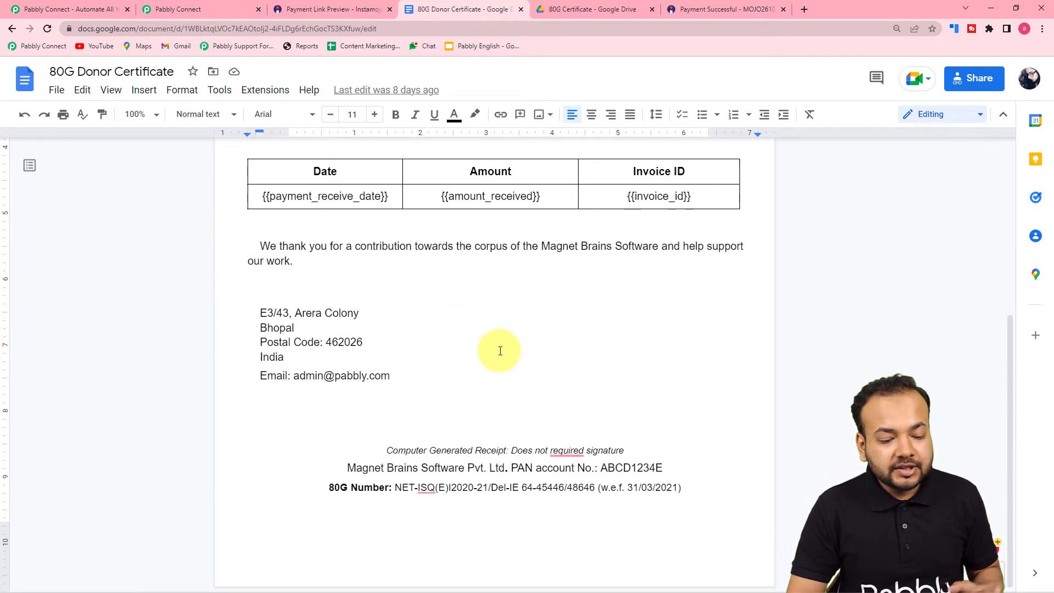
{"action": "scroll", "coordinate": [499, 351], "scroll_direction": "up", "scroll_amount": 5}
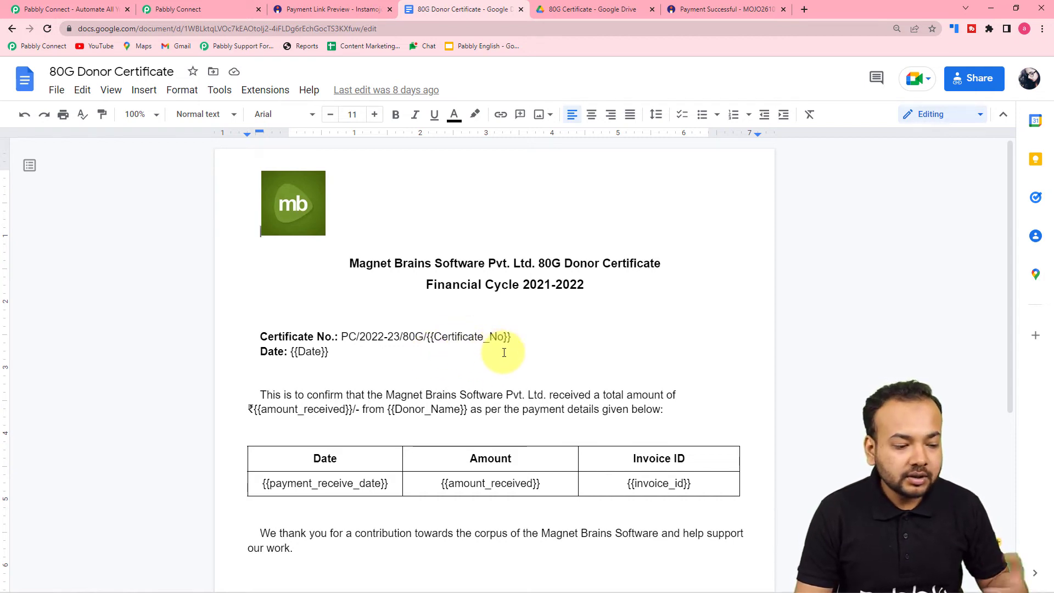
{"action": "scroll", "coordinate": [504, 353], "scroll_direction": "down", "scroll_amount": 1}
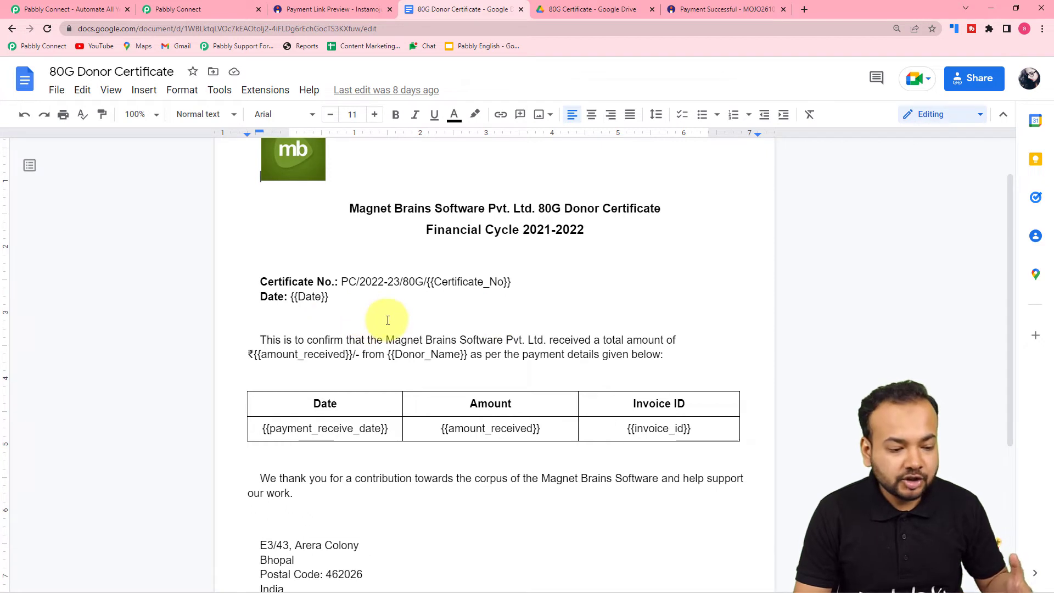
{"action": "scroll", "coordinate": [388, 320], "scroll_direction": "down", "scroll_amount": 1}
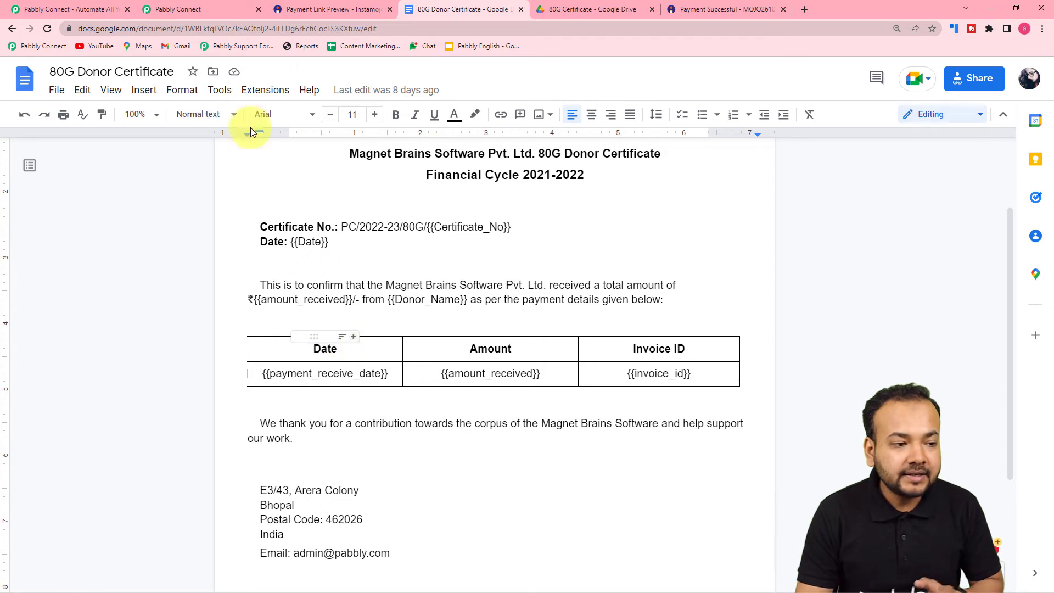
{"action": "left_click", "coordinate": [195, 9]}
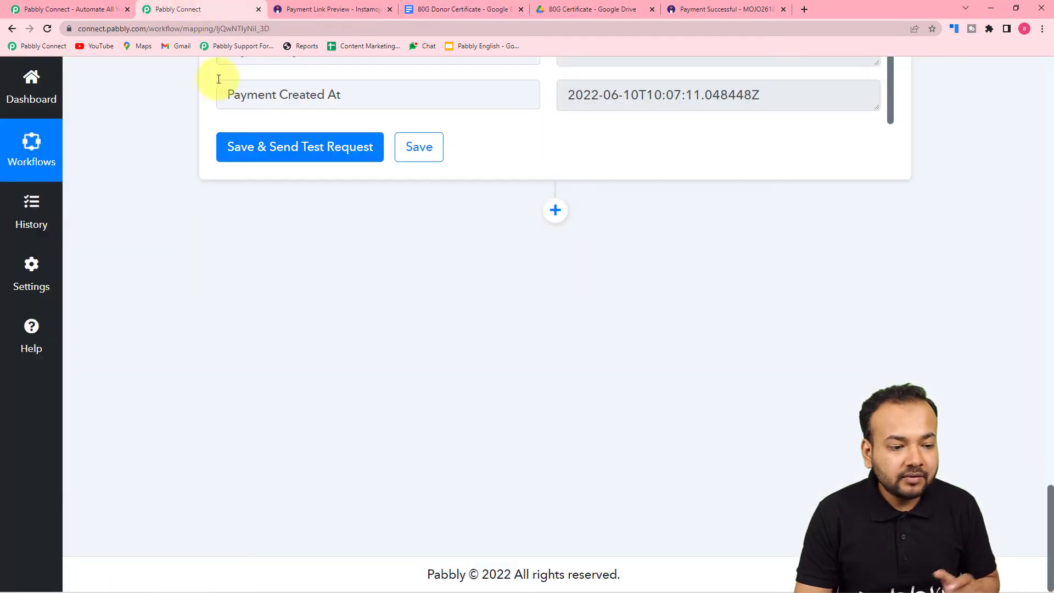
Add a Google Docs action step using the Create Document from Template event
{"action": "left_click", "coordinate": [555, 211]}
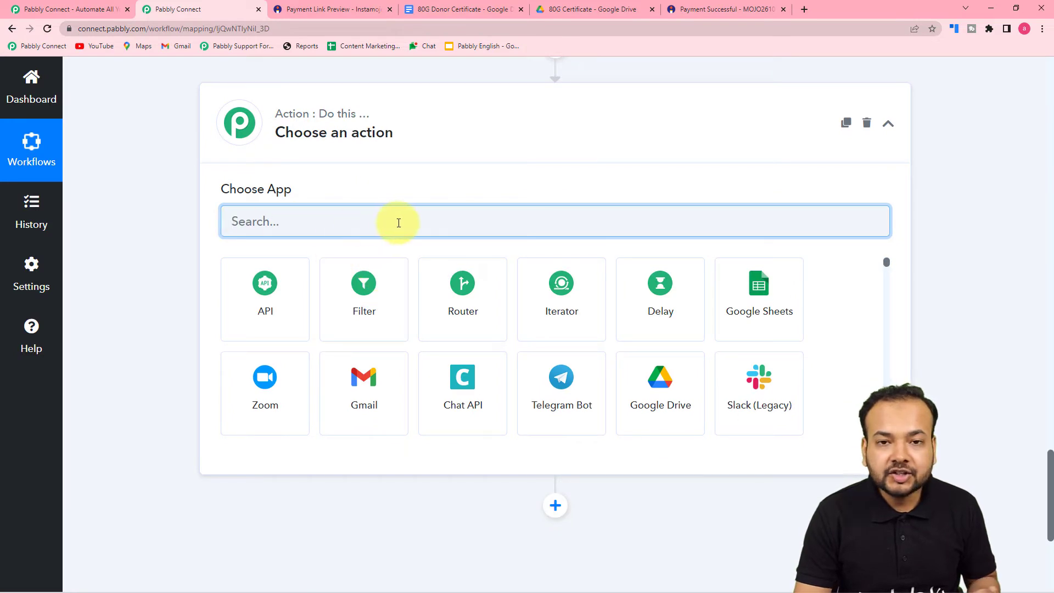
{"action": "type", "text": "g"}
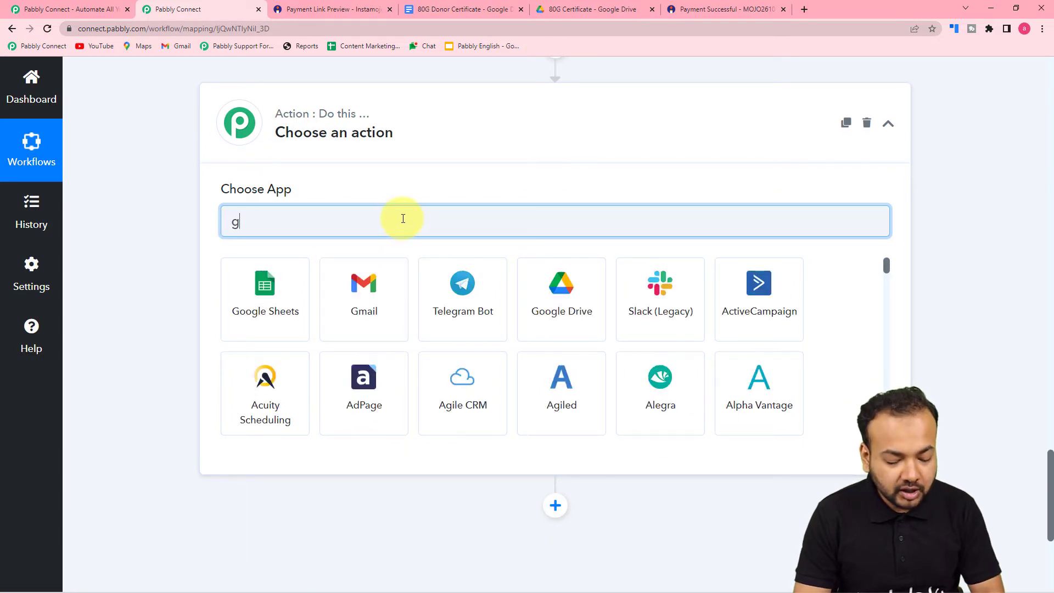
{"action": "type", "text": "oo"}
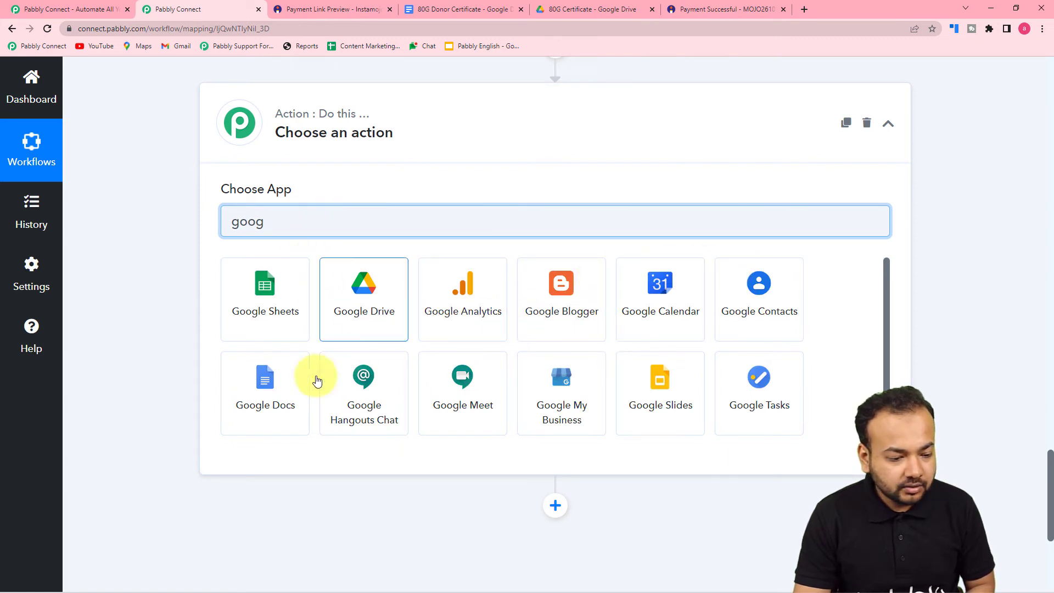
{"action": "left_click", "coordinate": [263, 404]}
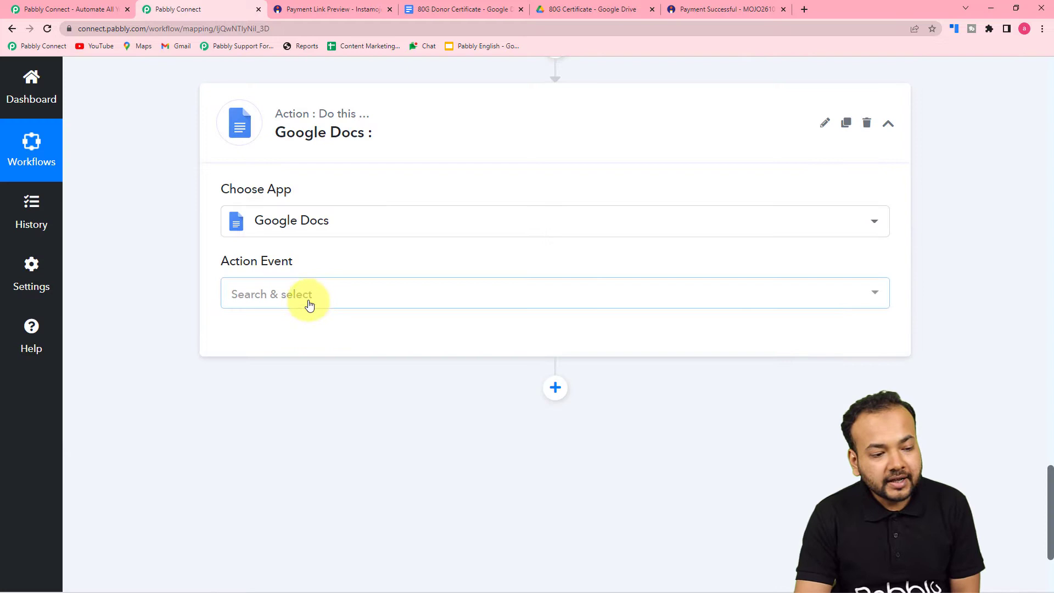
{"action": "left_click", "coordinate": [307, 299]}
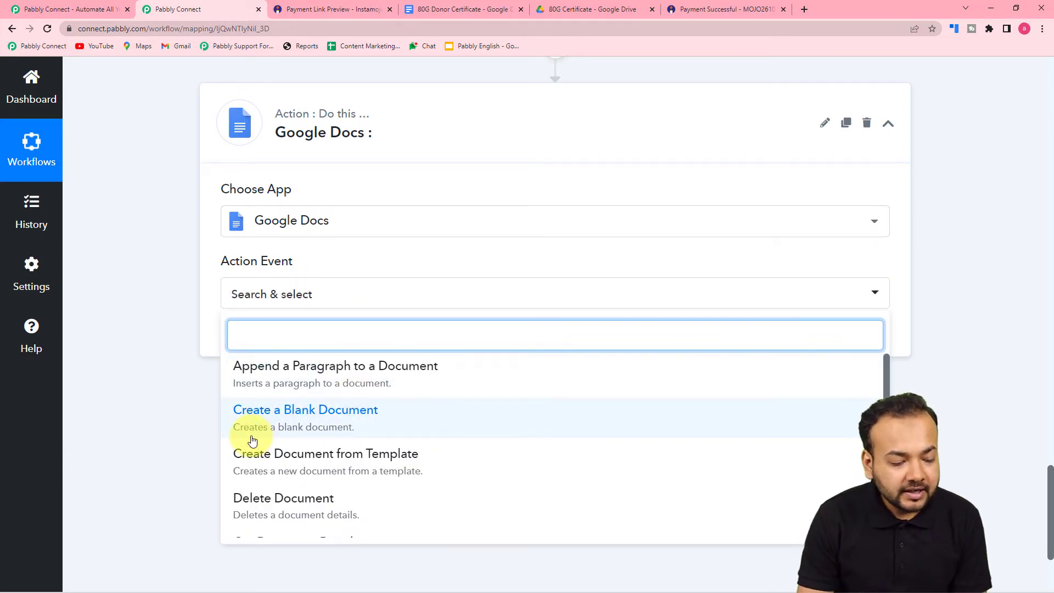
{"action": "left_click", "coordinate": [318, 461]}
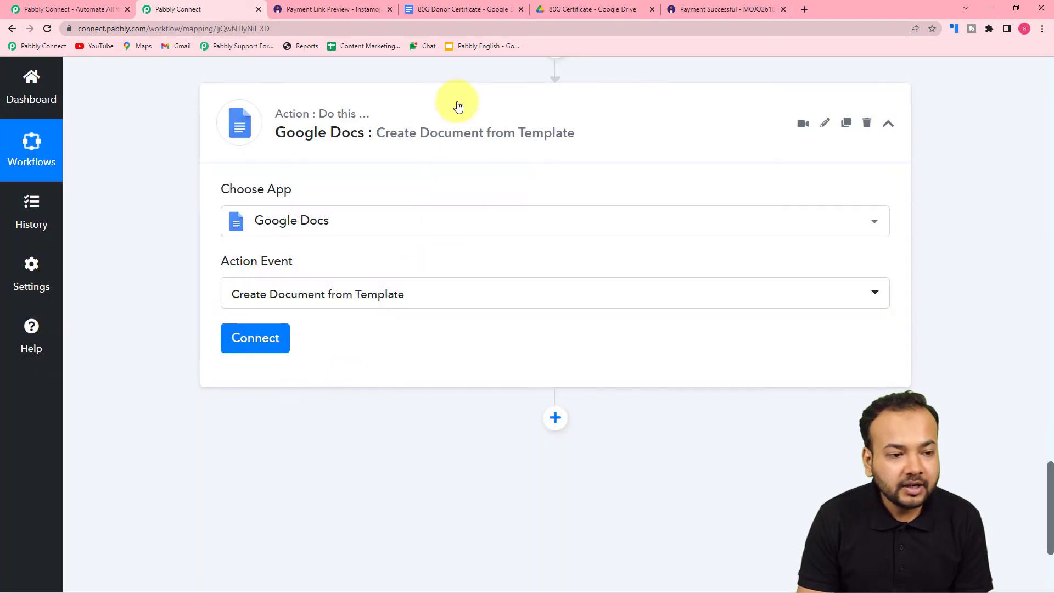
{"action": "left_click", "coordinate": [453, 9]}
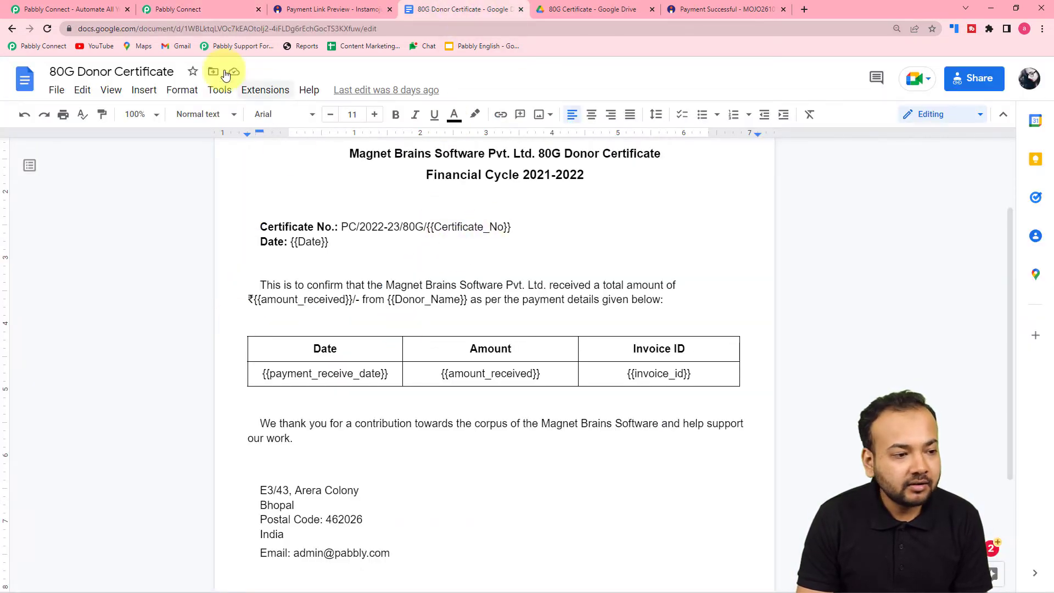
{"action": "left_click", "coordinate": [188, 10]}
Add a new Google Docs connection by signing in with a Google account and granting access
{"action": "left_click", "coordinate": [252, 343]}
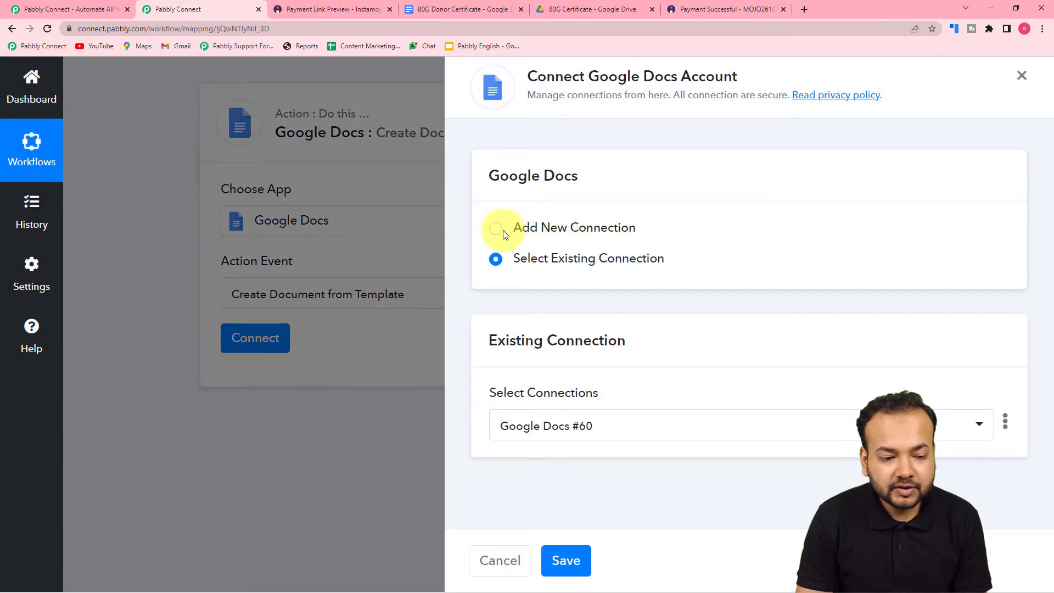
{"action": "left_click", "coordinate": [497, 230]}
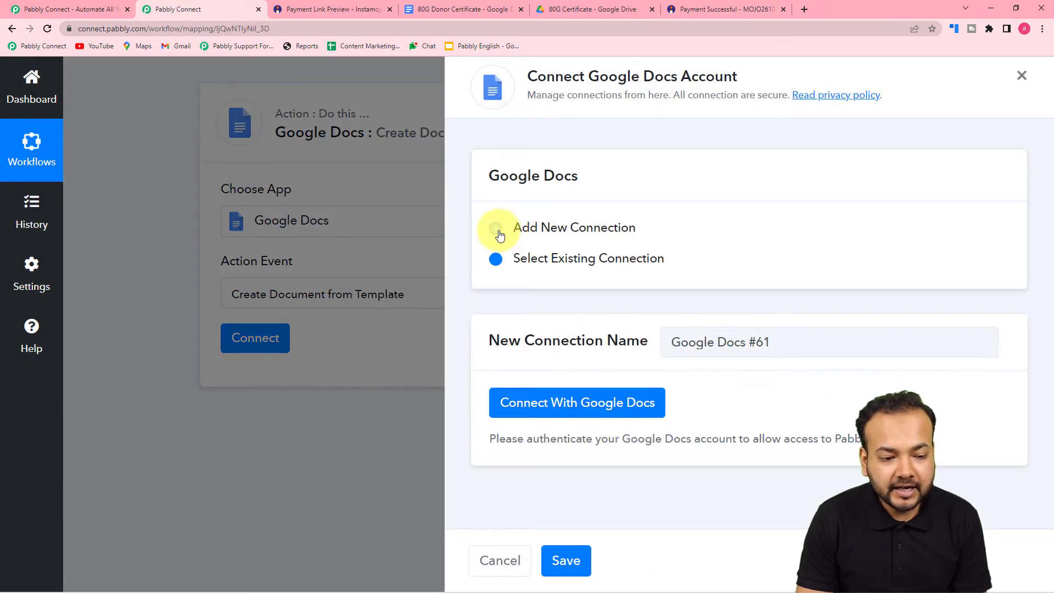
{"action": "left_click", "coordinate": [613, 409]}
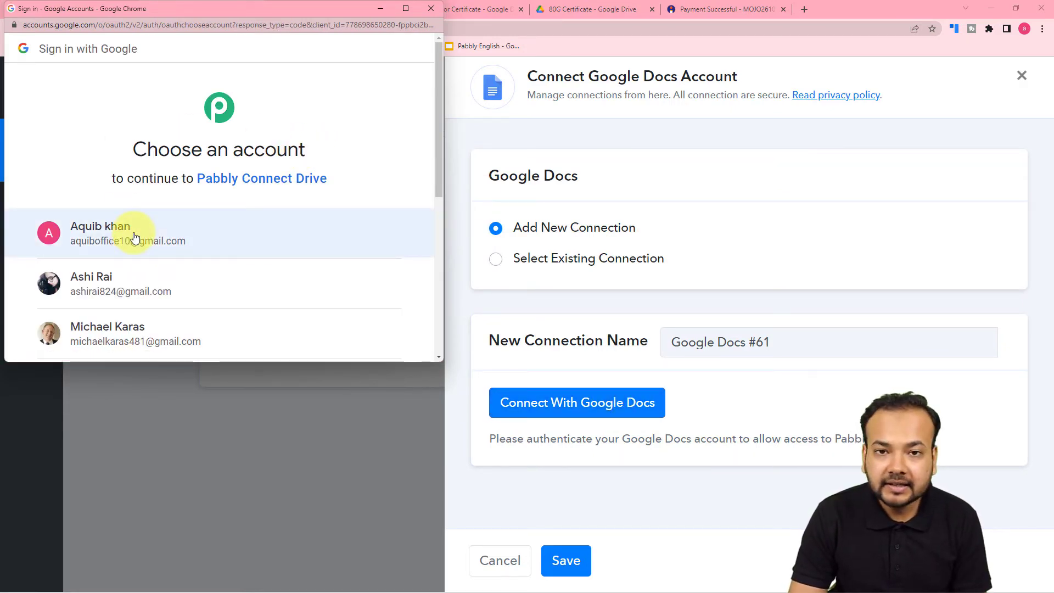
{"action": "left_click", "coordinate": [230, 281]}
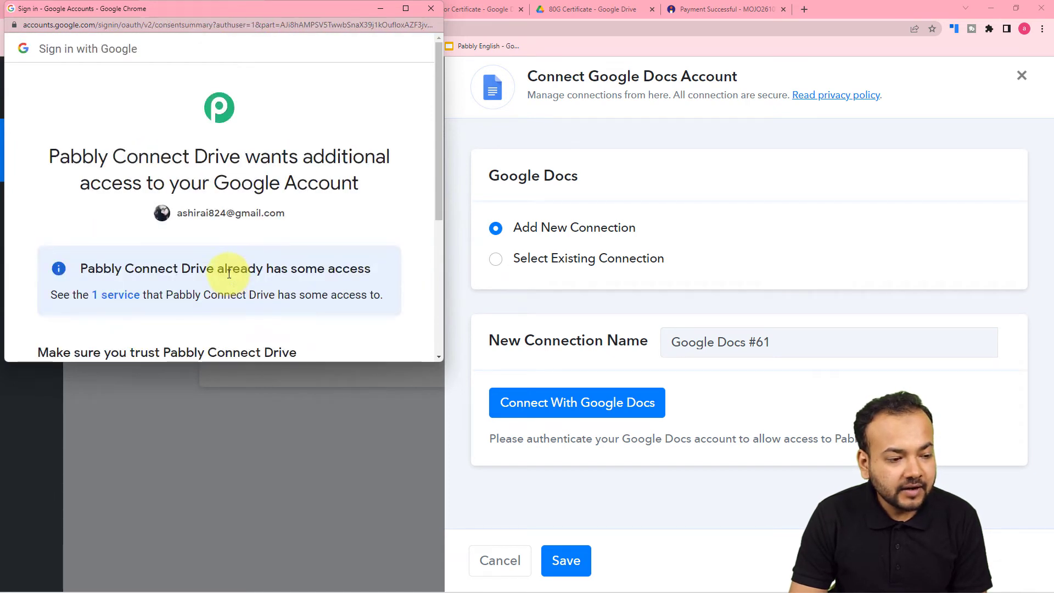
{"action": "scroll", "coordinate": [229, 273], "scroll_direction": "down", "scroll_amount": 1}
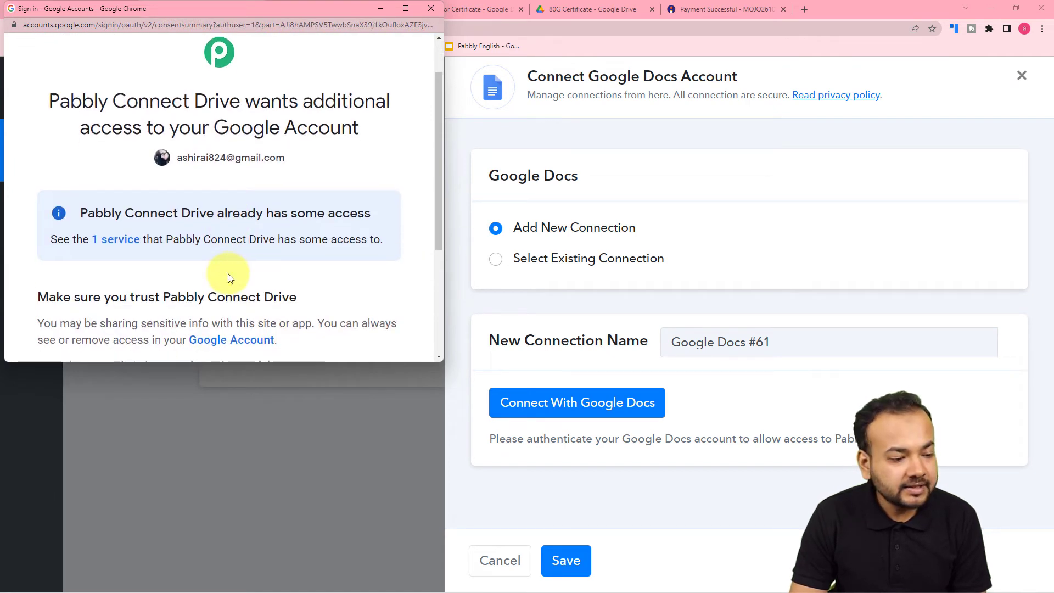
{"action": "scroll", "coordinate": [233, 275], "scroll_direction": "down", "scroll_amount": 2}
{"action": "left_click", "coordinate": [291, 331]}
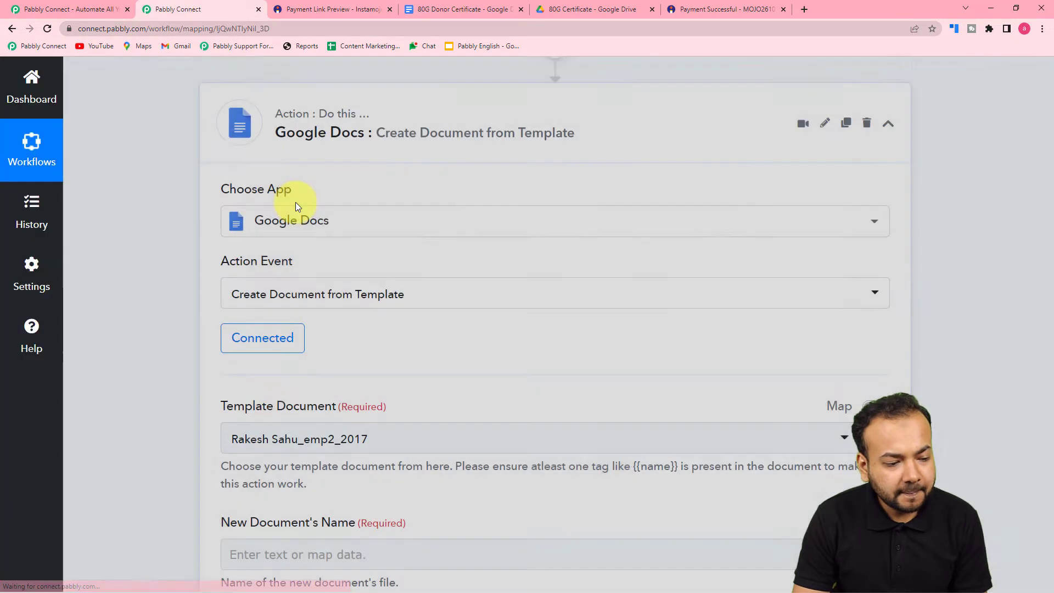
Search '80' in Template Document and select the 80G Donor Certificate template
{"action": "scroll", "coordinate": [295, 206], "scroll_direction": "down", "scroll_amount": 3}
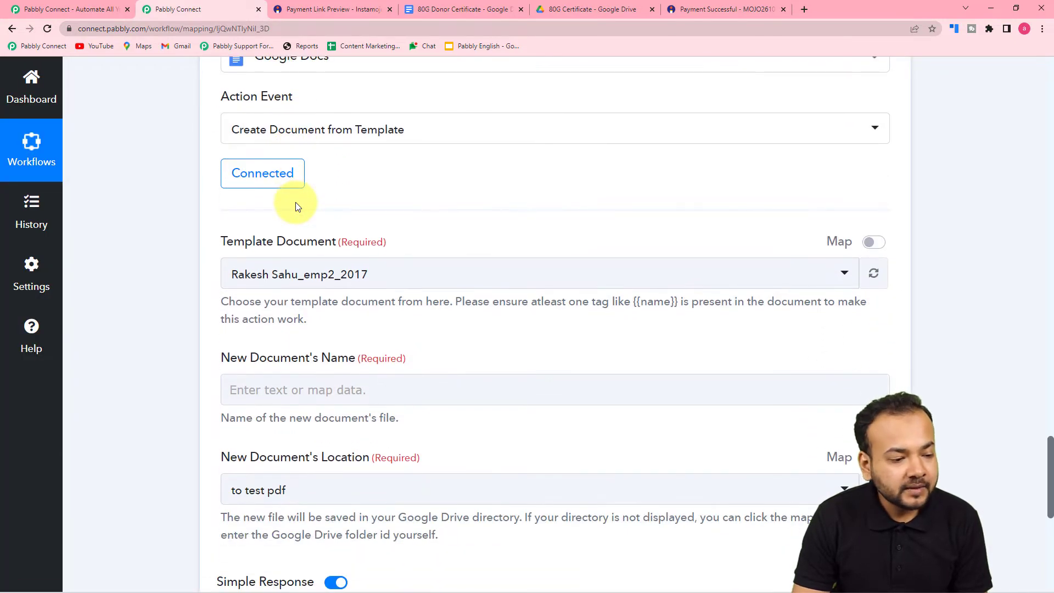
{"action": "scroll", "coordinate": [295, 202], "scroll_direction": "down", "scroll_amount": 1}
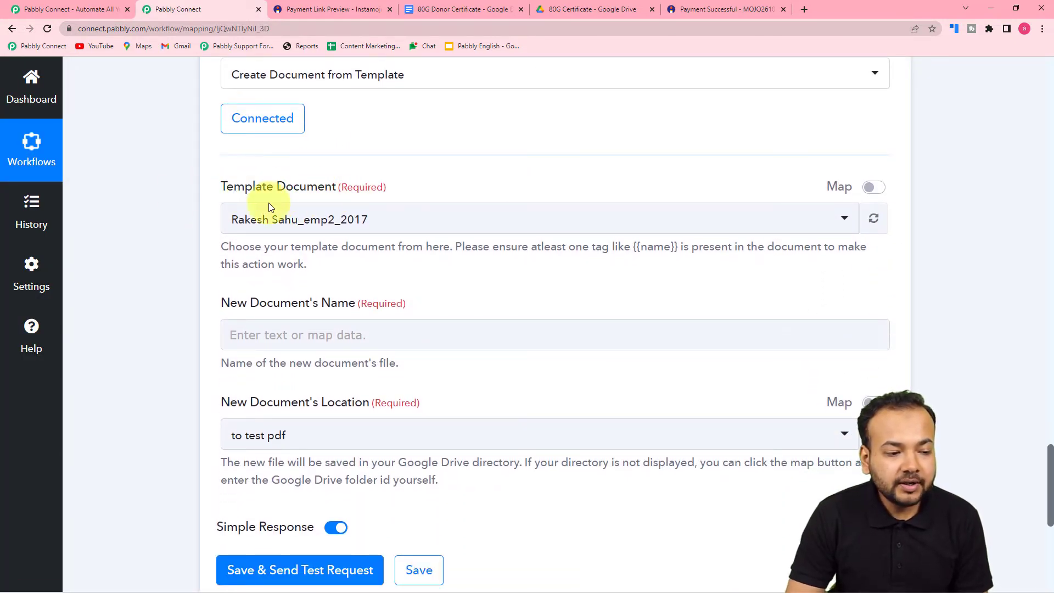
{"action": "left_click", "coordinate": [341, 219]}
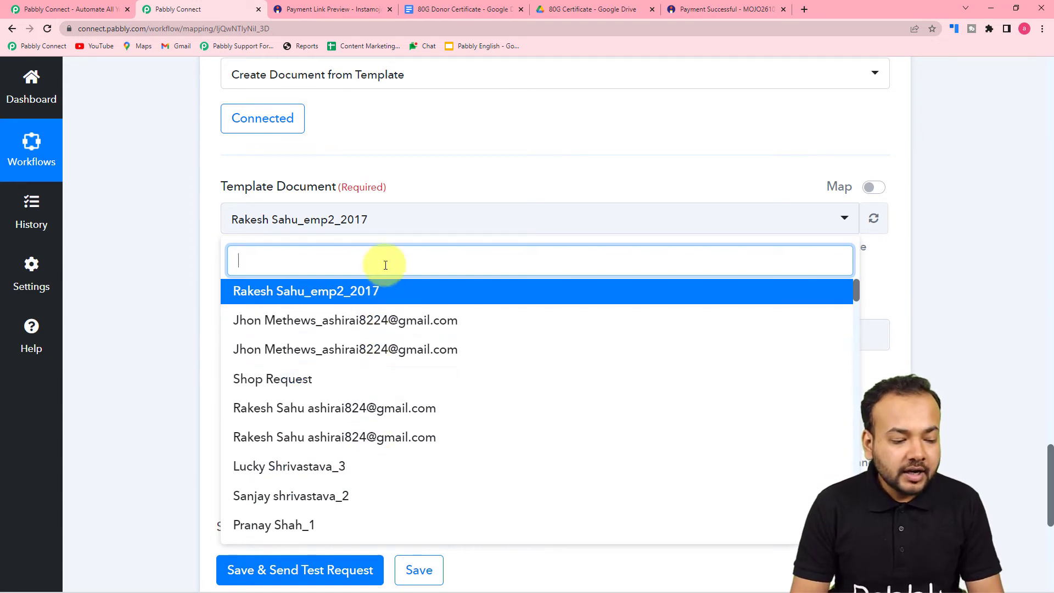
{"action": "left_click", "coordinate": [434, 10]}
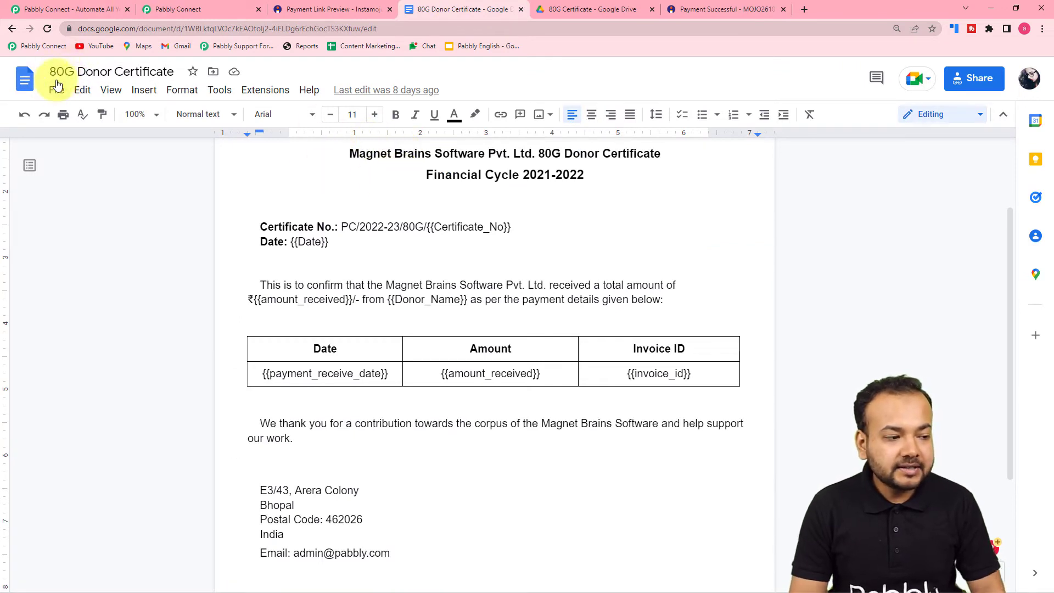
{"action": "left_click", "coordinate": [209, 6]}
{"action": "type", "text": "80"}
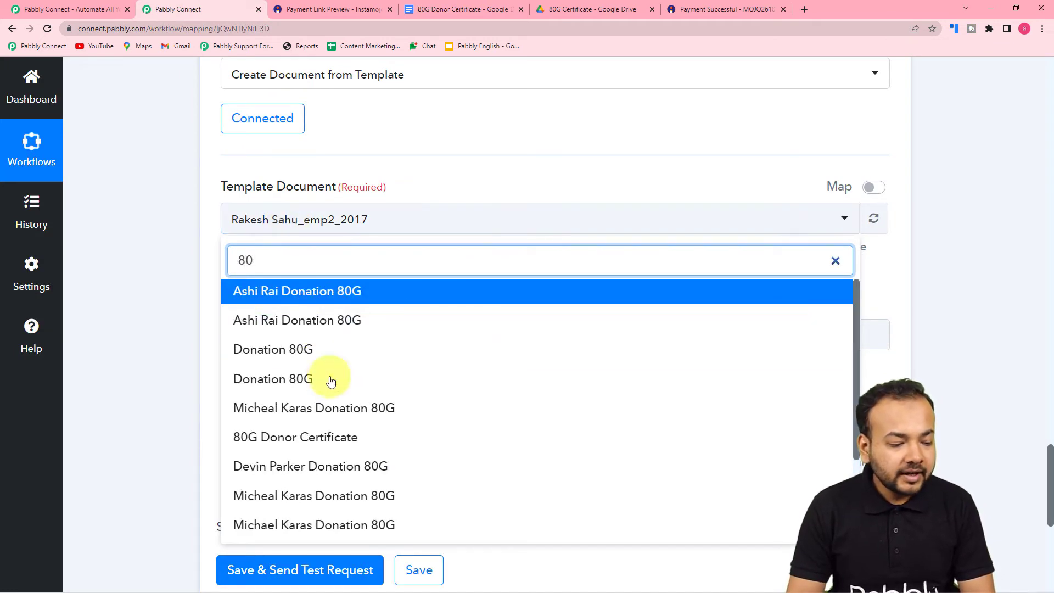
{"action": "left_click", "coordinate": [324, 439]}
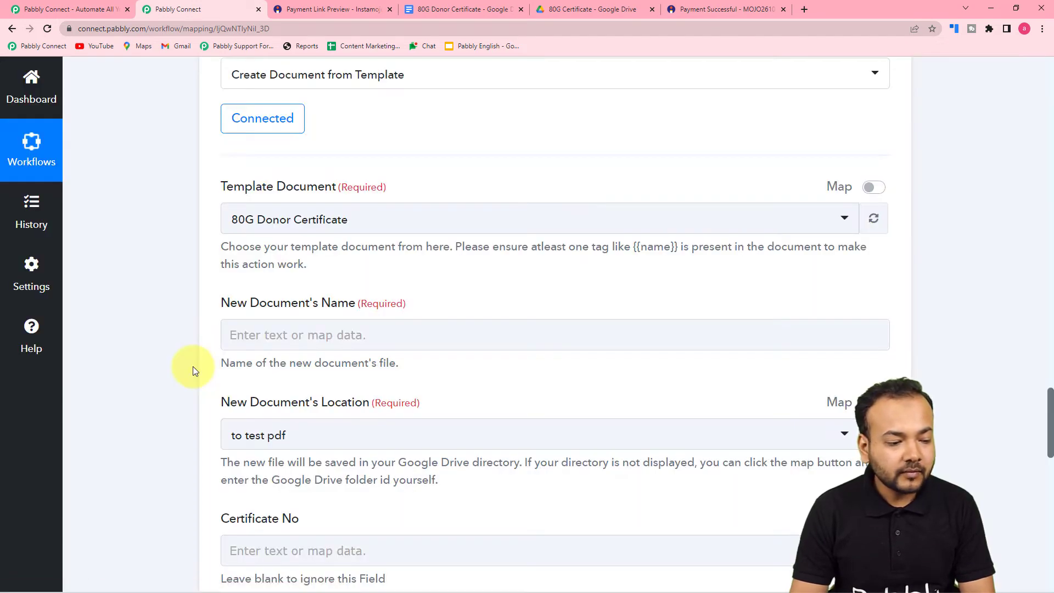
{"action": "scroll", "coordinate": [193, 367], "scroll_direction": "down", "scroll_amount": 3}
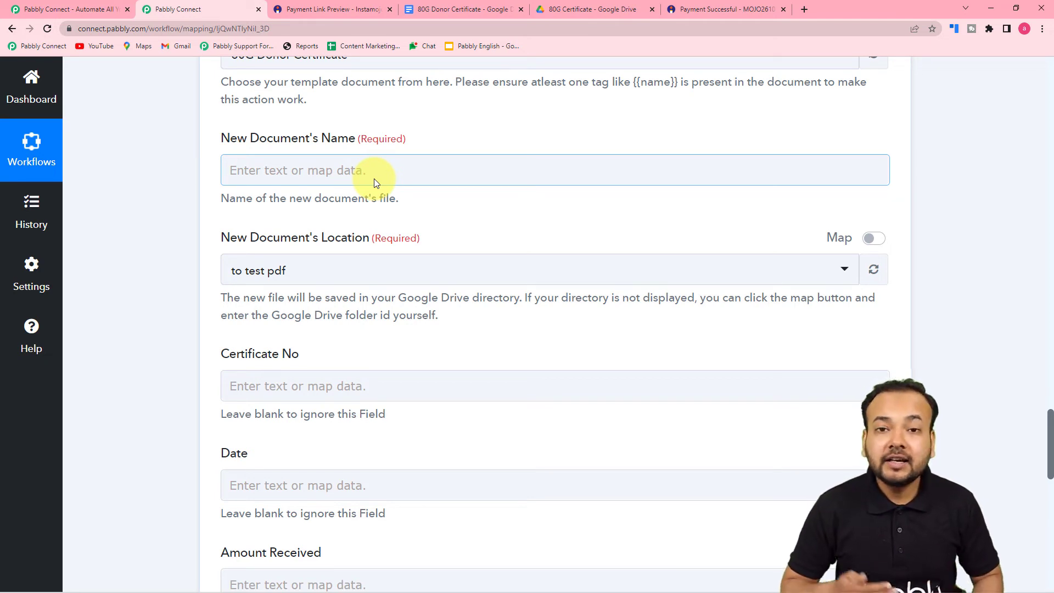
{"action": "scroll", "coordinate": [397, 183], "scroll_direction": "up", "scroll_amount": 8}
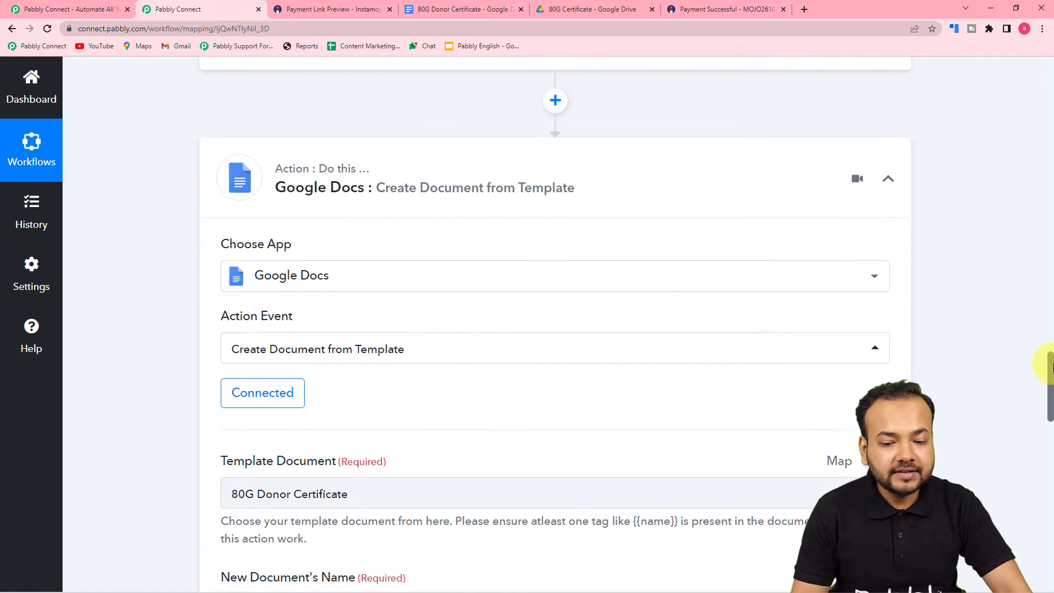
{"action": "left_click_drag", "start_coordinate": [1050, 366], "coordinate": [1044, 303]}
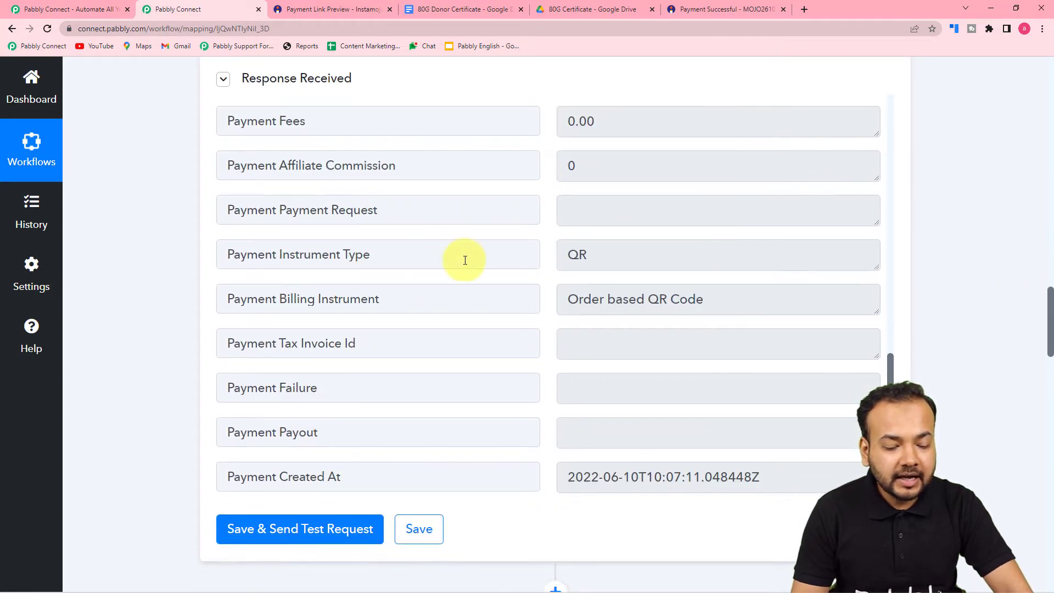
Map the Instamojo Get Payment Details Payment Buyer Name into the New Document's Name
{"action": "scroll", "coordinate": [466, 258], "scroll_direction": "up", "scroll_amount": 6}
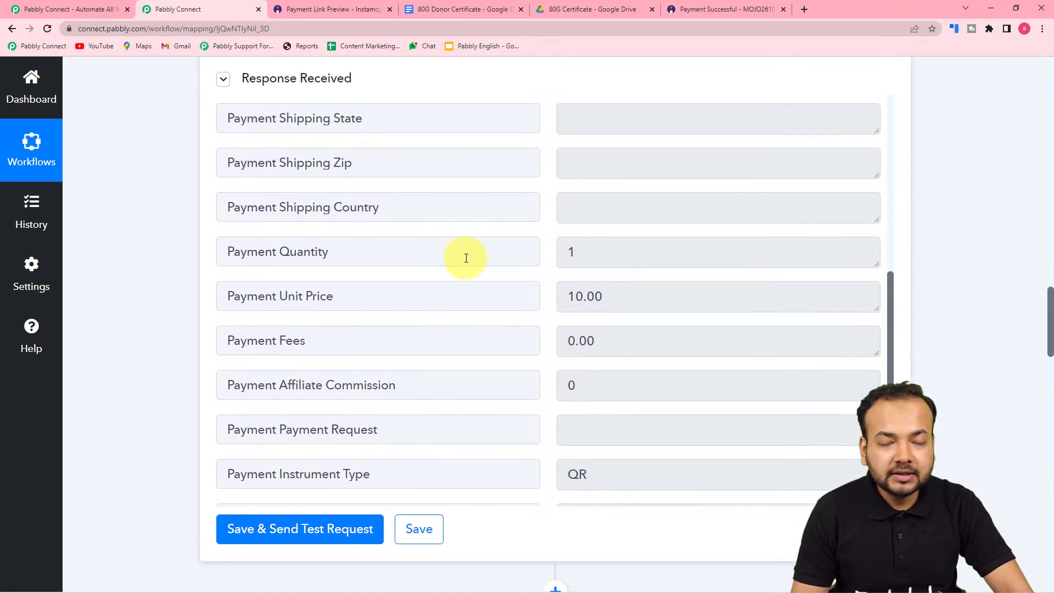
{"action": "scroll", "coordinate": [466, 258], "scroll_direction": "up", "scroll_amount": 6}
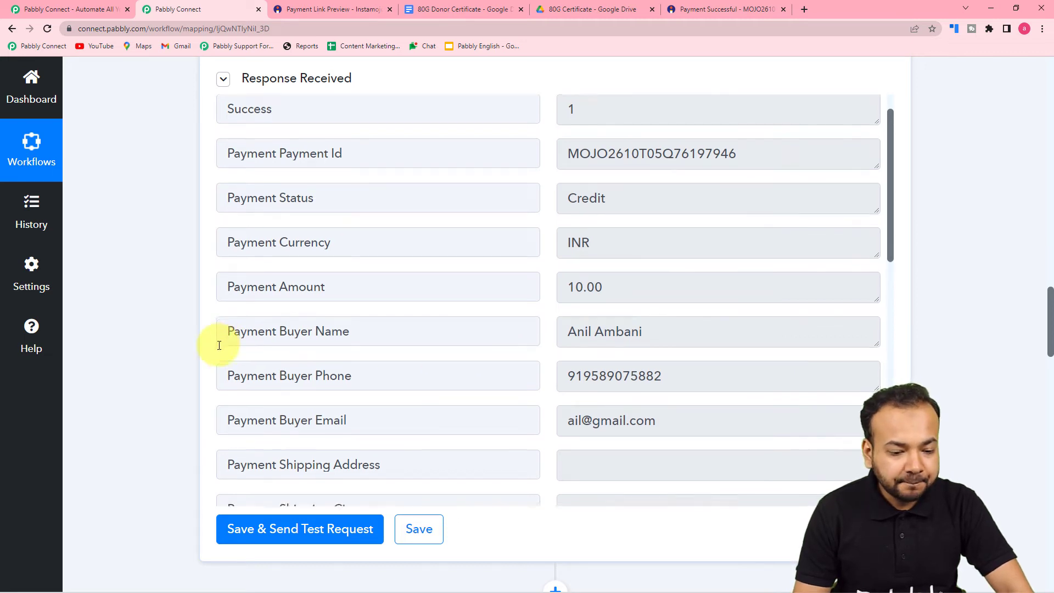
{"action": "scroll", "coordinate": [253, 345], "scroll_direction": "down", "scroll_amount": 3}
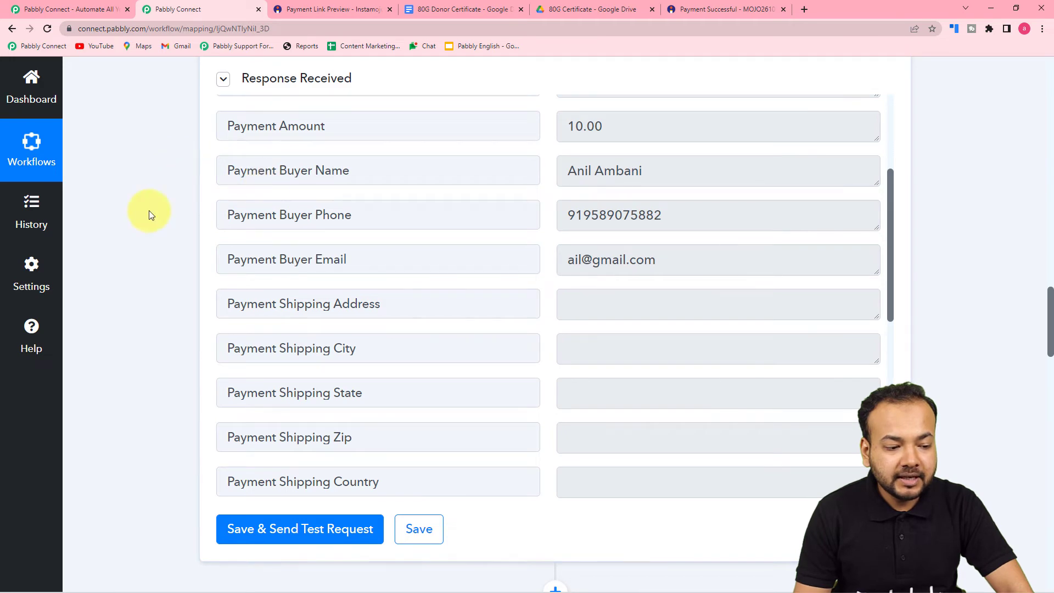
{"action": "scroll", "coordinate": [149, 210], "scroll_direction": "down", "scroll_amount": 10}
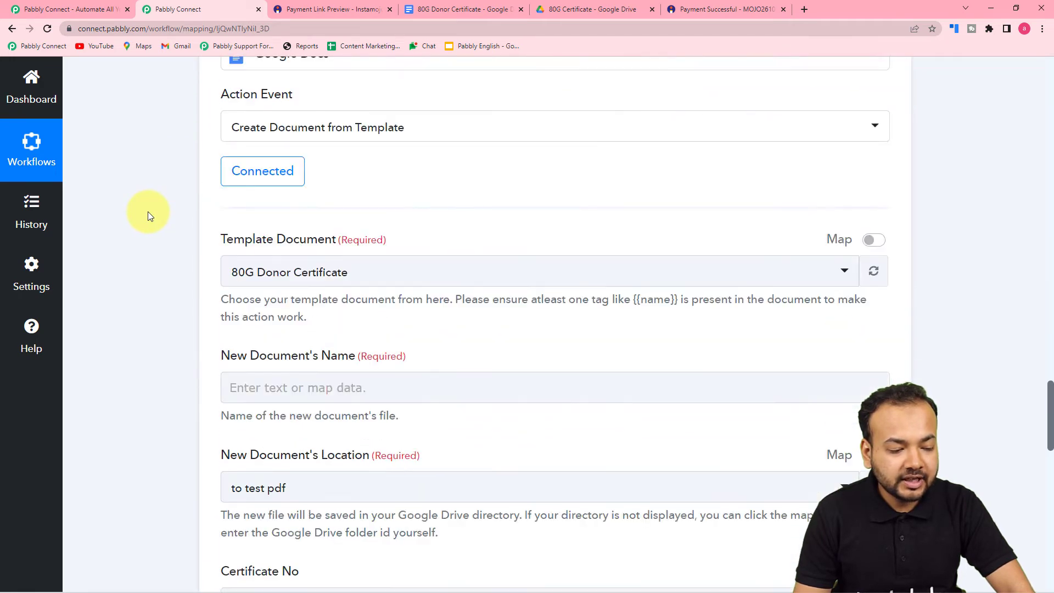
{"action": "scroll", "coordinate": [147, 212], "scroll_direction": "down", "scroll_amount": 5}
{"action": "scroll", "coordinate": [166, 246], "scroll_direction": "up", "scroll_amount": 3}
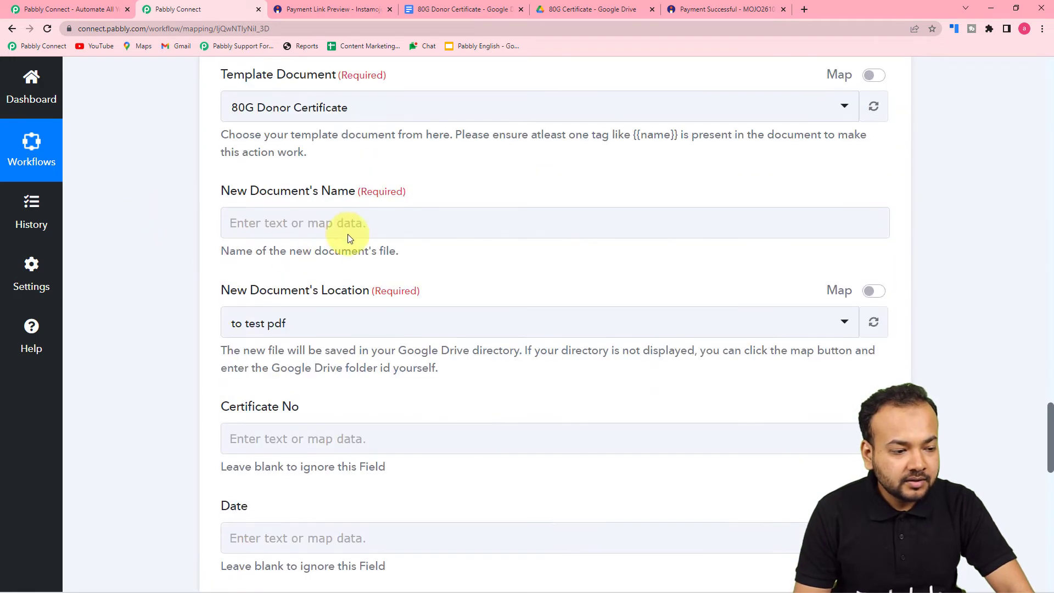
{"action": "left_click", "coordinate": [300, 225]}
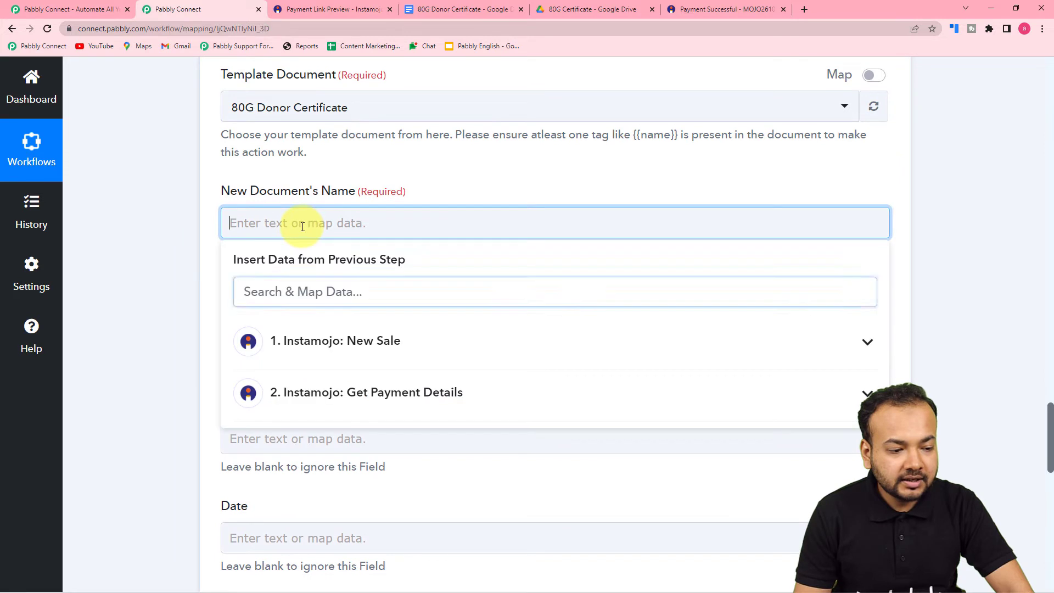
{"action": "left_click", "coordinate": [300, 392]}
{"action": "scroll", "coordinate": [311, 433], "scroll_direction": "down", "scroll_amount": 3}
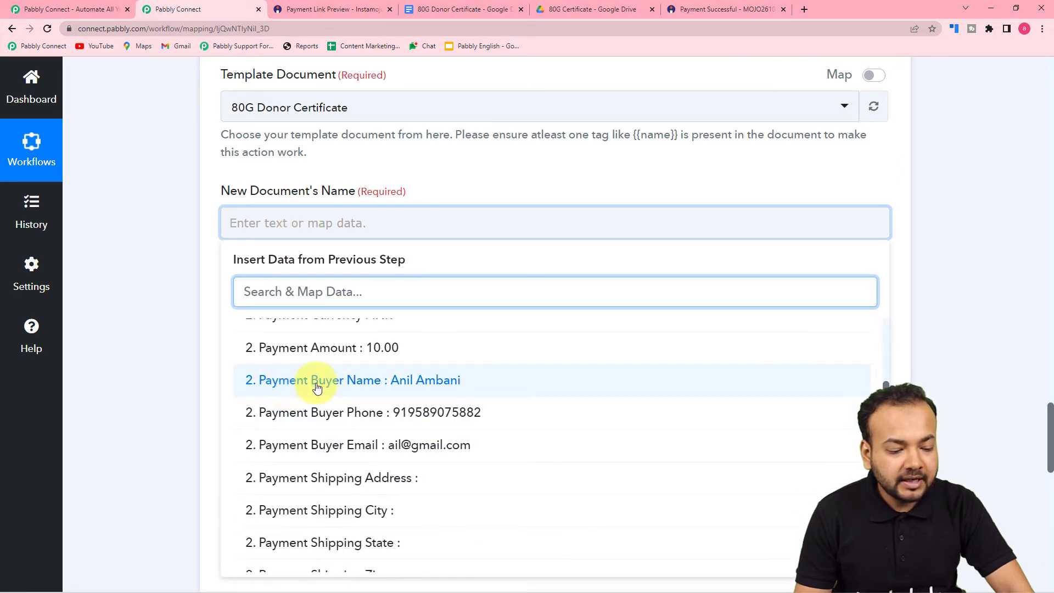
{"action": "left_click", "coordinate": [317, 381]}
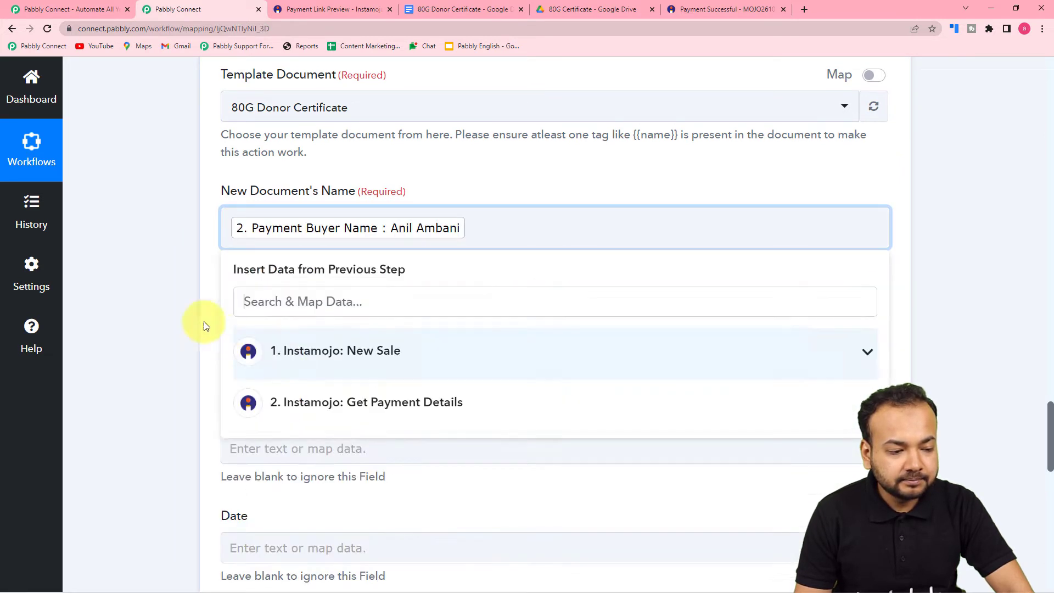
Check the 80G Certificate folder in Google Drive
{"action": "left_click", "coordinate": [168, 291]}
{"action": "scroll", "coordinate": [168, 291], "scroll_direction": "down", "scroll_amount": 3}
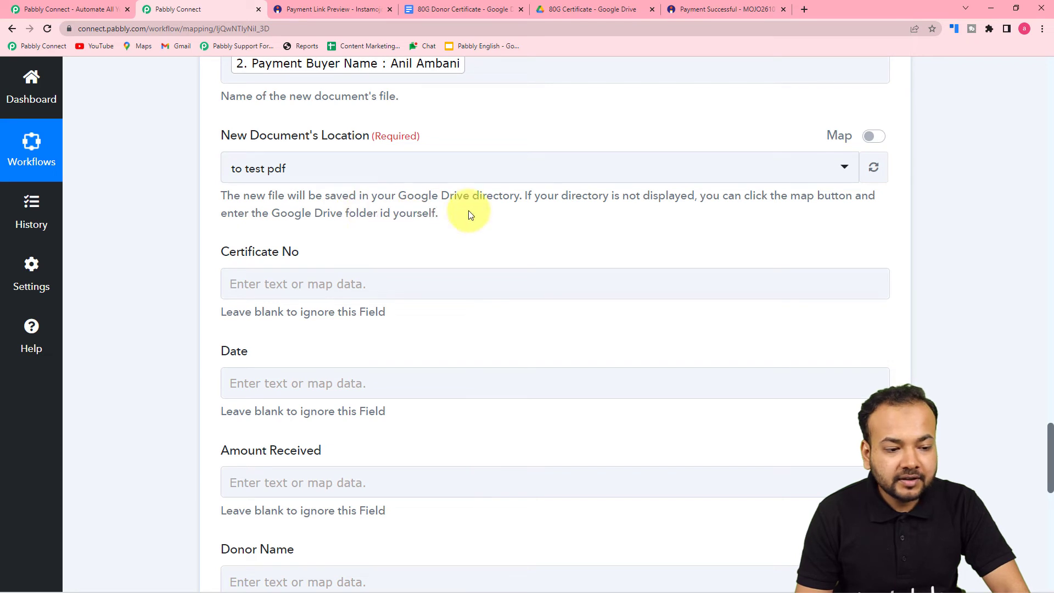
{"action": "left_click", "coordinate": [588, 8]}
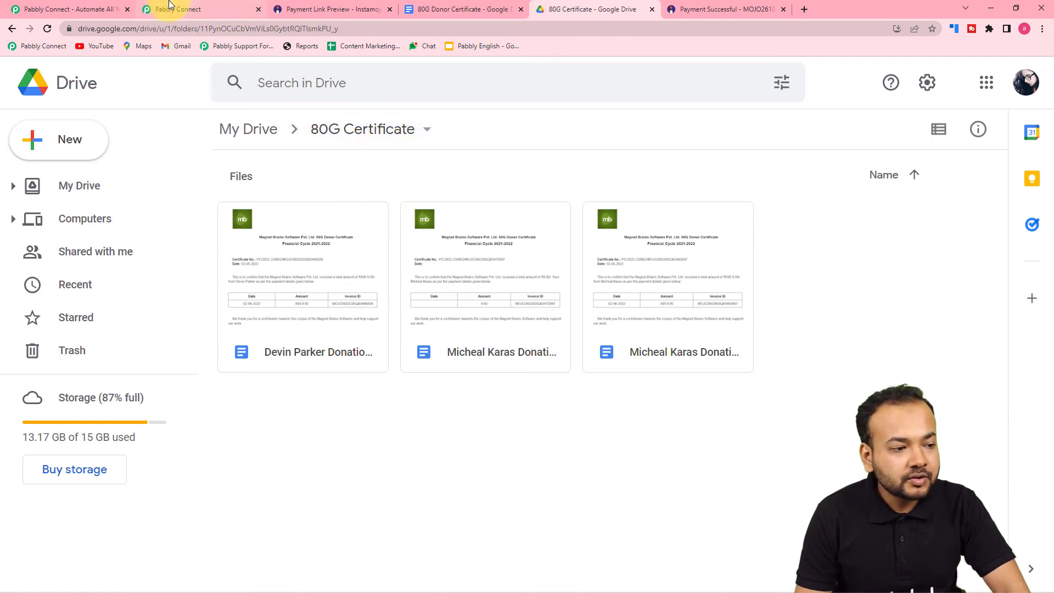
Set the New Document's Location to the 80G Certificate folder
{"action": "left_click", "coordinate": [169, 6]}
{"action": "left_click", "coordinate": [369, 173]}
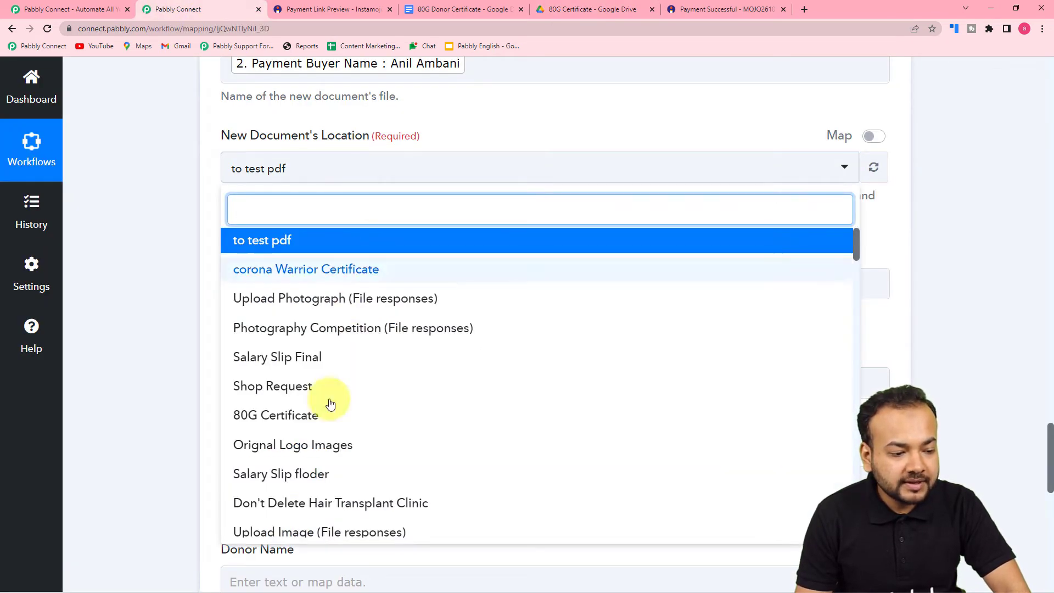
{"action": "left_click", "coordinate": [254, 426]}
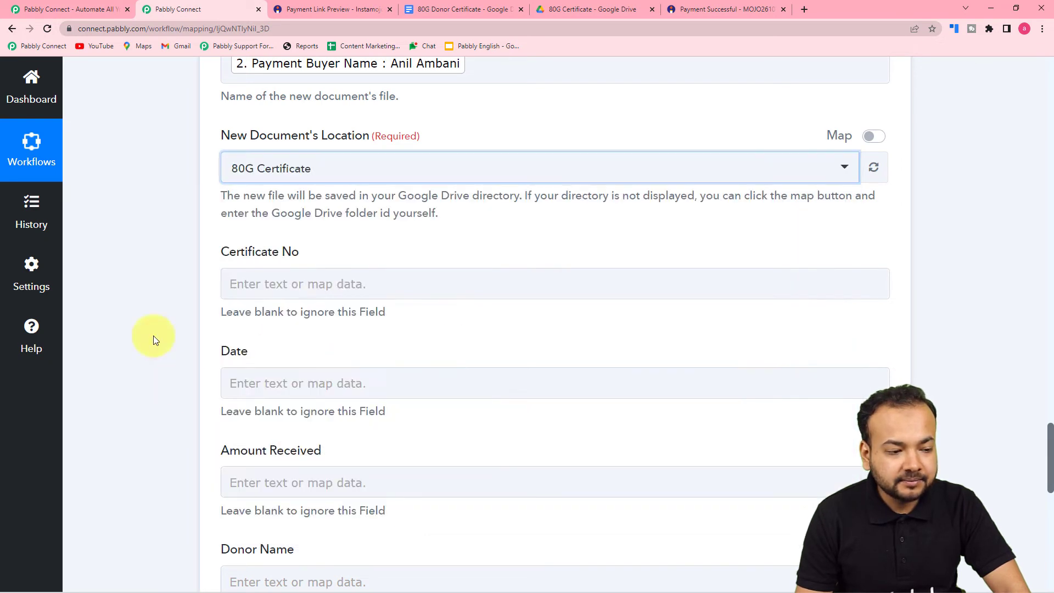
{"action": "scroll", "coordinate": [152, 307], "scroll_direction": "down", "scroll_amount": 2}
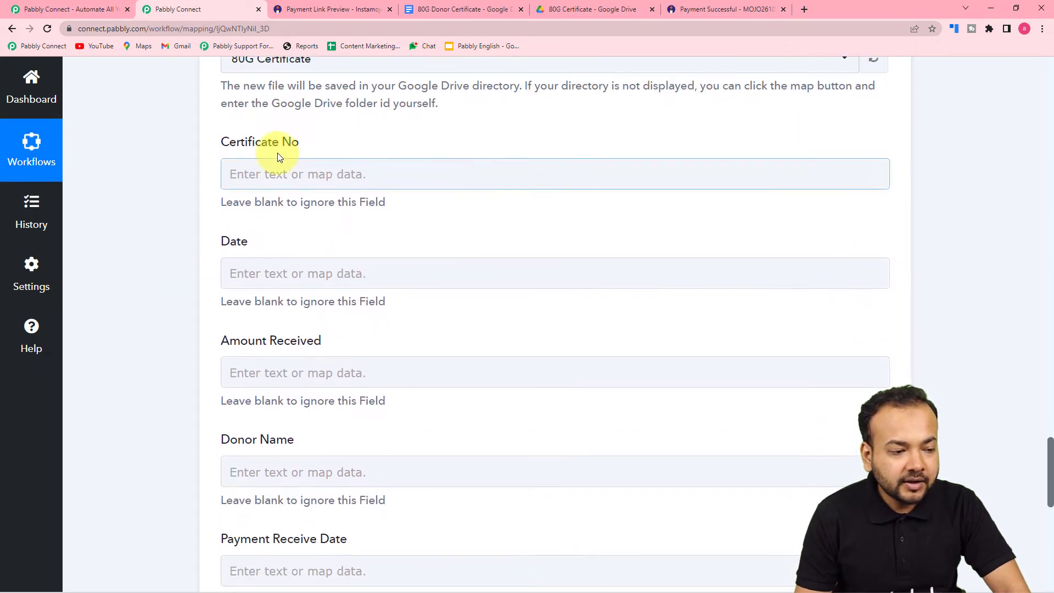
{"action": "scroll", "coordinate": [258, 258], "scroll_direction": "down", "scroll_amount": 2}
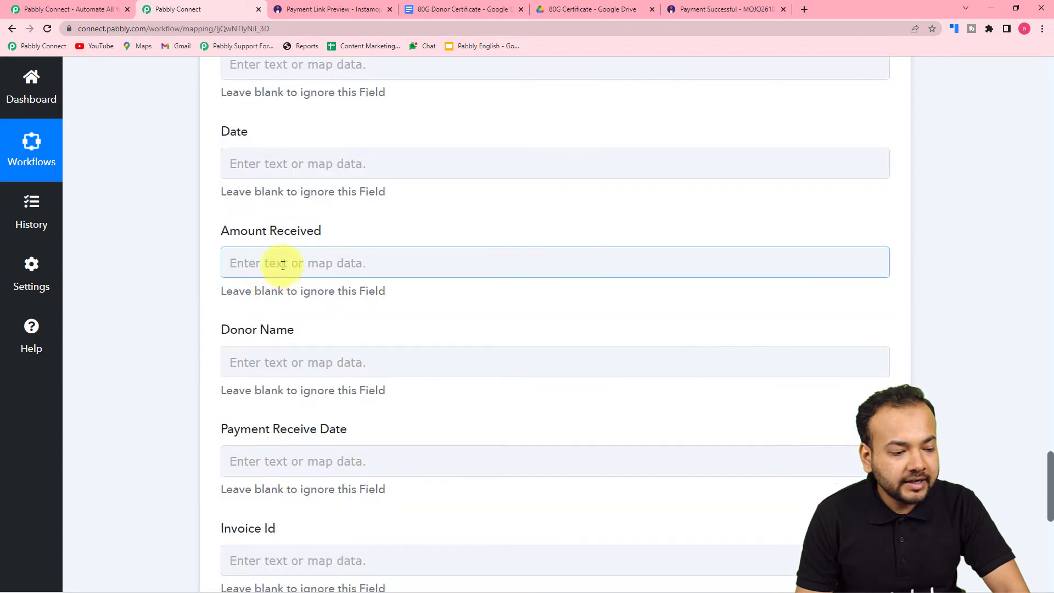
{"action": "scroll", "coordinate": [252, 304], "scroll_direction": "down", "scroll_amount": 2}
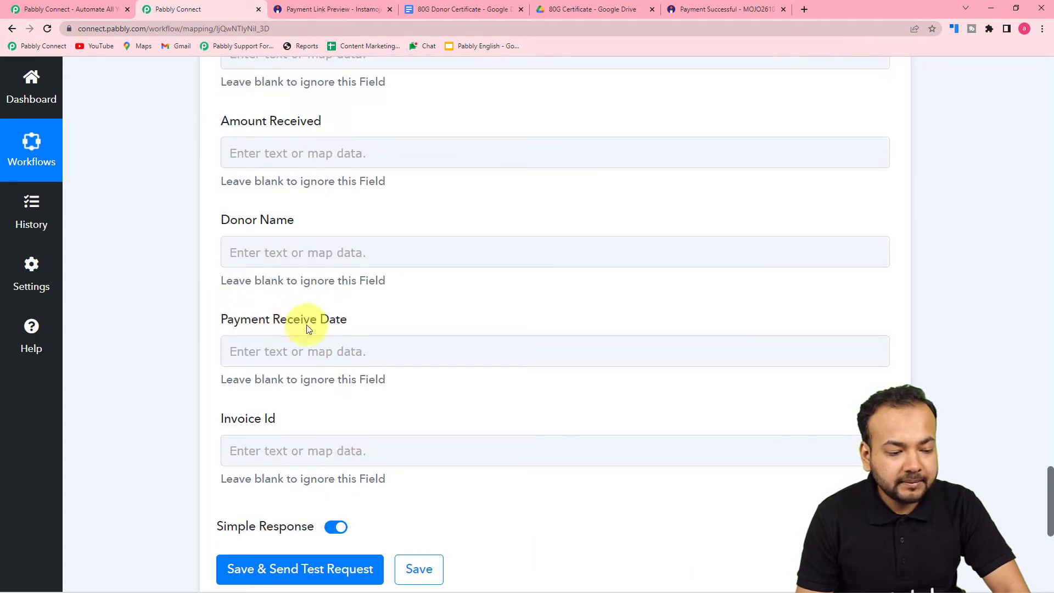
{"action": "scroll", "coordinate": [357, 315], "scroll_direction": "up", "scroll_amount": 4}
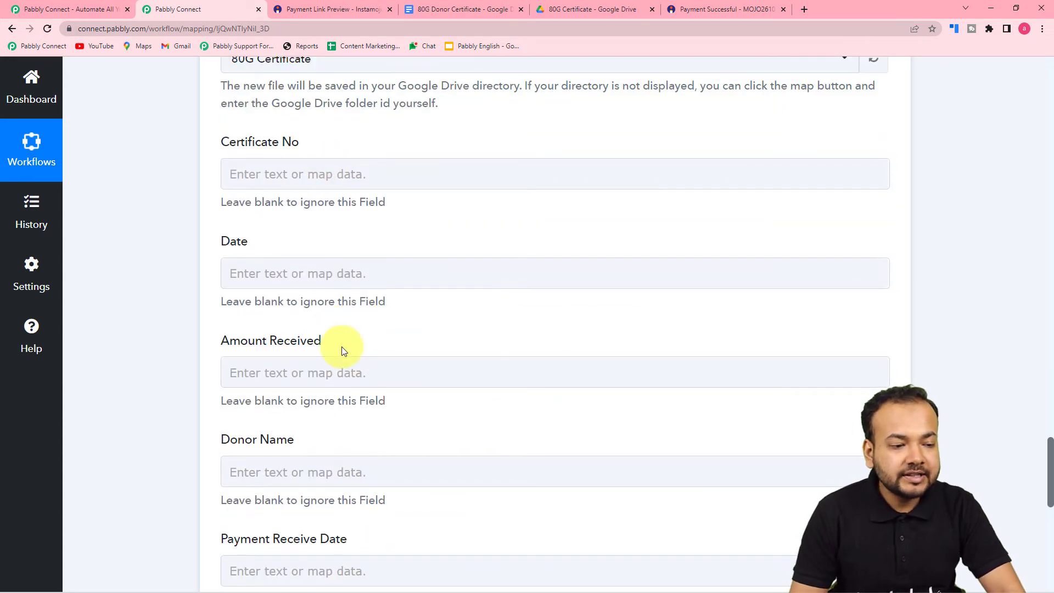
{"action": "left_click", "coordinate": [371, 366]}
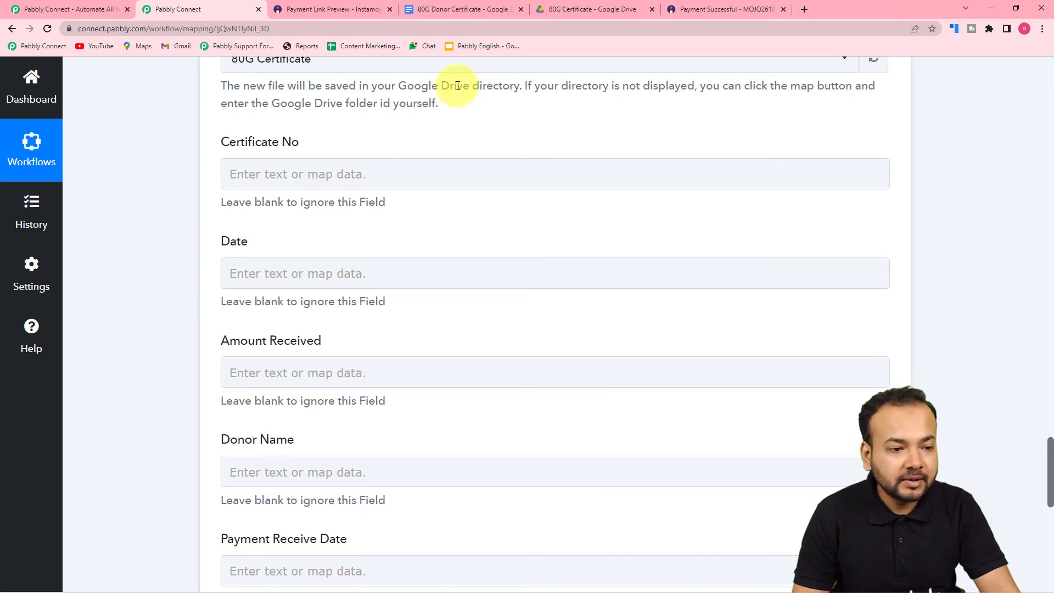
{"action": "left_click", "coordinate": [453, 10]}
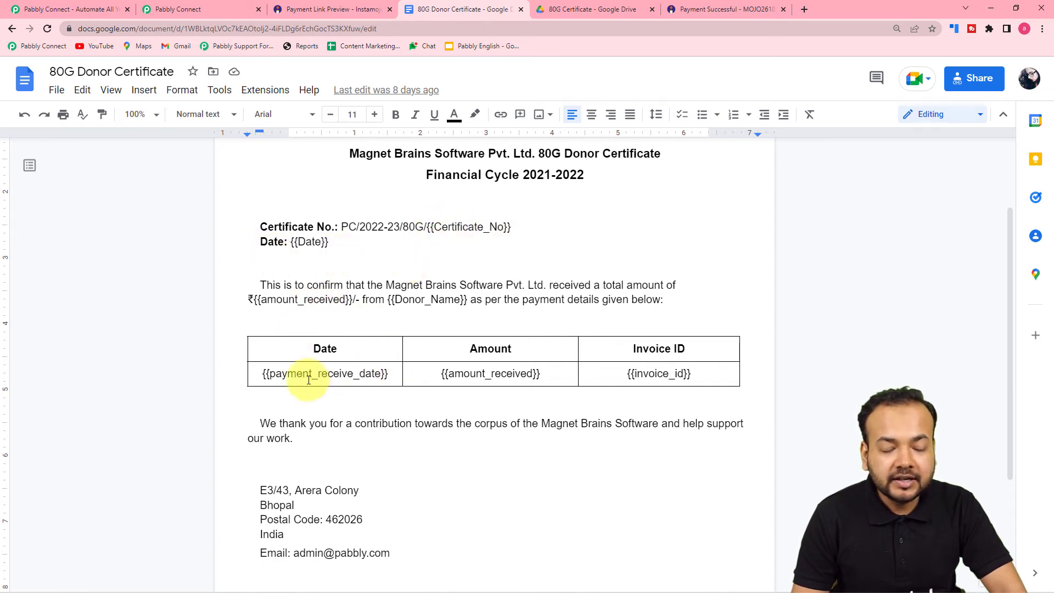
{"action": "left_click", "coordinate": [214, 10]}
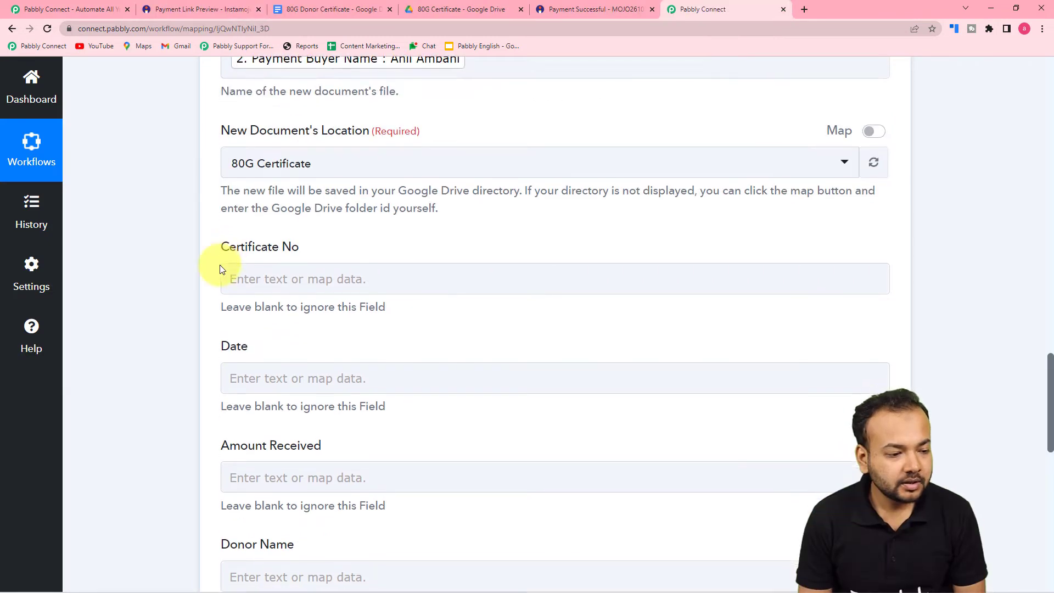
Select the Certificate No field and review the captured webhook response data
{"action": "scroll", "coordinate": [219, 265], "scroll_direction": "down", "scroll_amount": 1}
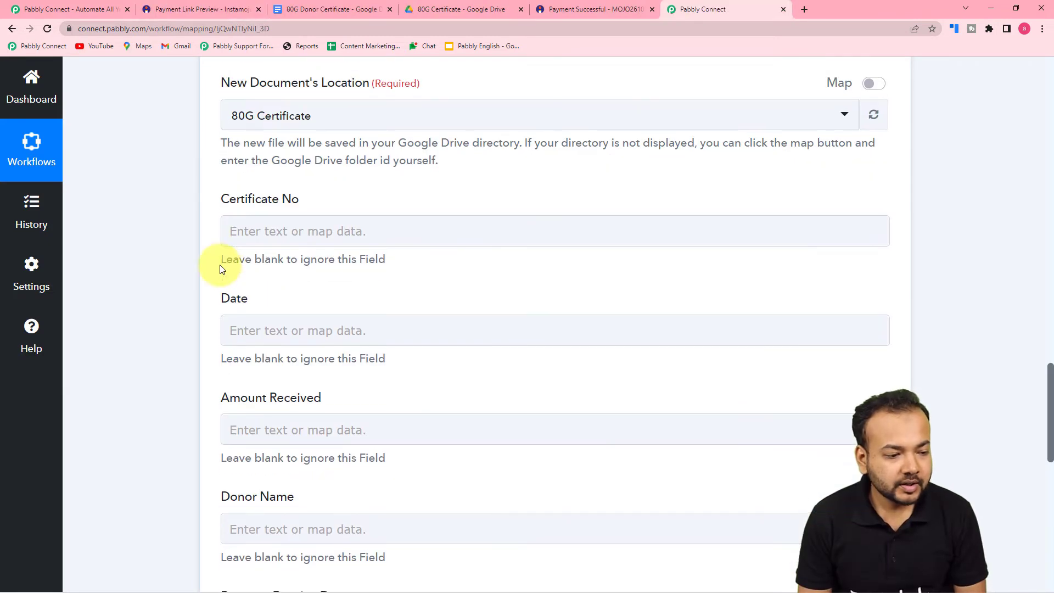
{"action": "left_click", "coordinate": [272, 240]}
{"action": "scroll", "coordinate": [271, 246], "scroll_direction": "up", "scroll_amount": 12}
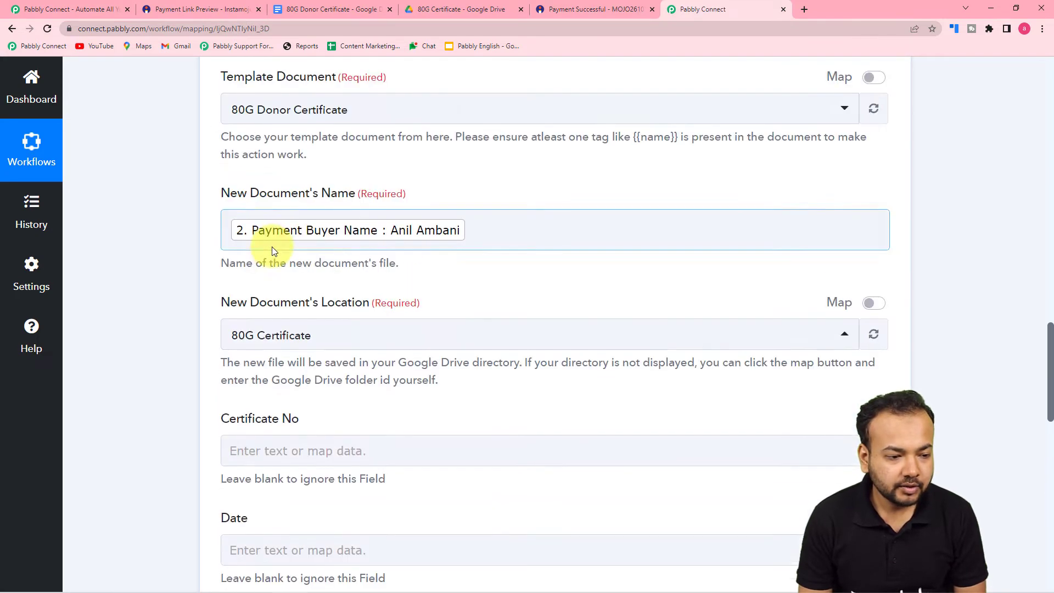
{"action": "scroll", "coordinate": [272, 246], "scroll_direction": "up", "scroll_amount": 4}
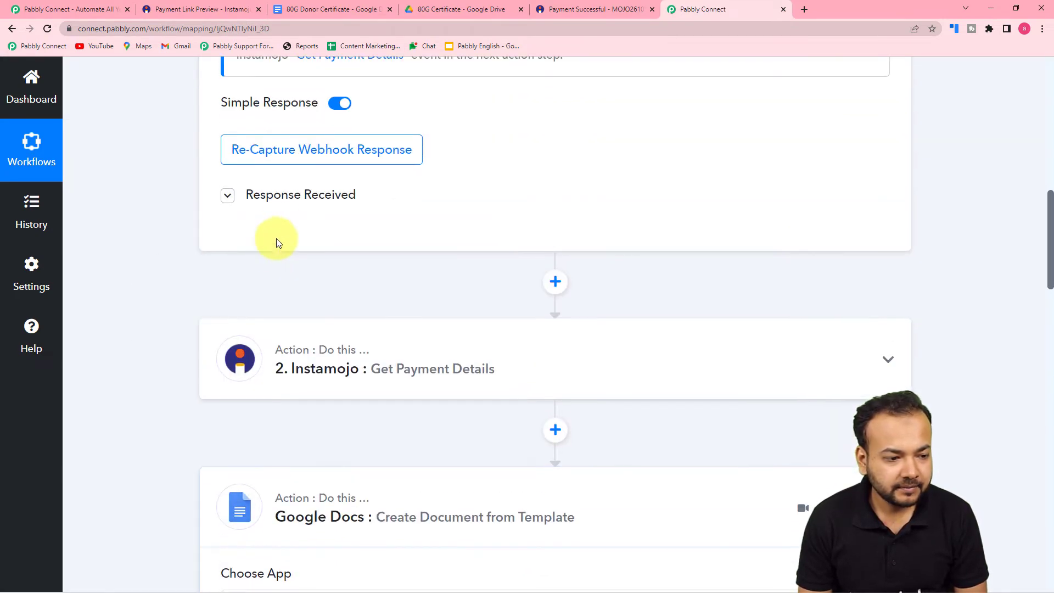
{"action": "left_click", "coordinate": [276, 196]}
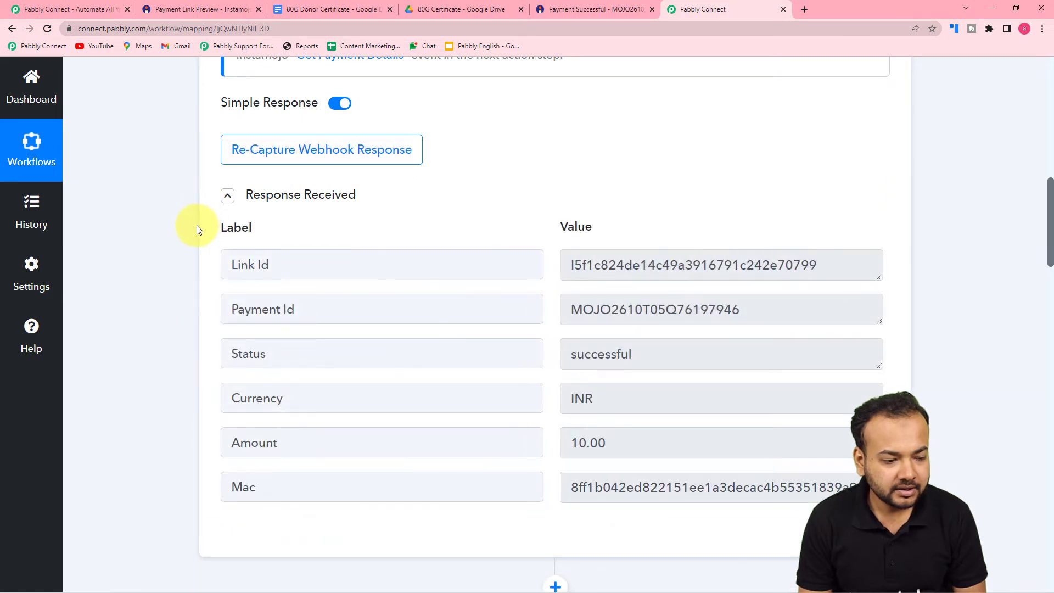
{"action": "scroll", "coordinate": [197, 225], "scroll_direction": "down", "scroll_amount": 2}
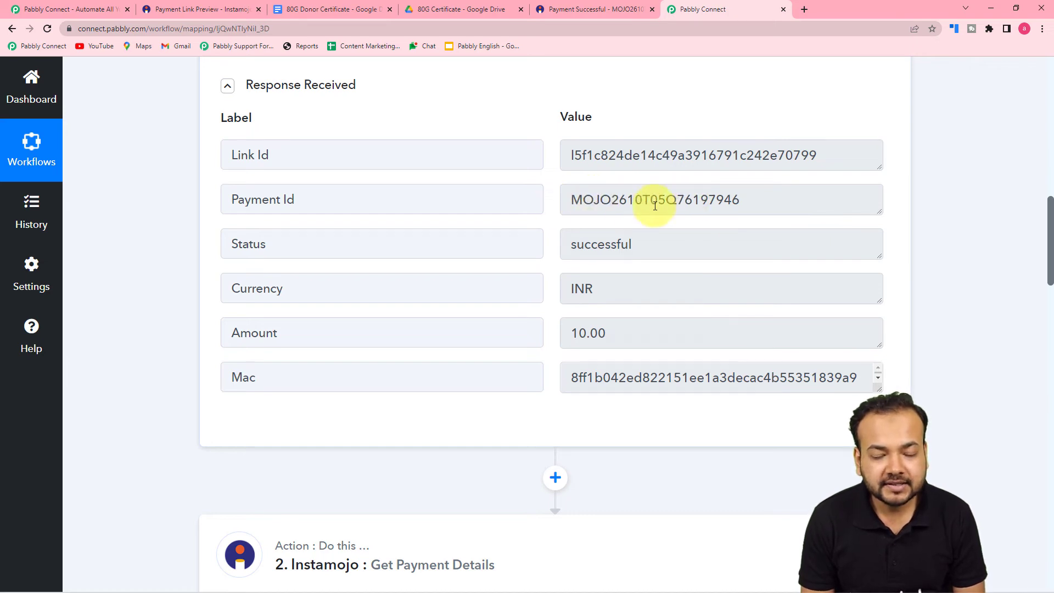
{"action": "scroll", "coordinate": [589, 214], "scroll_direction": "down", "scroll_amount": 12}
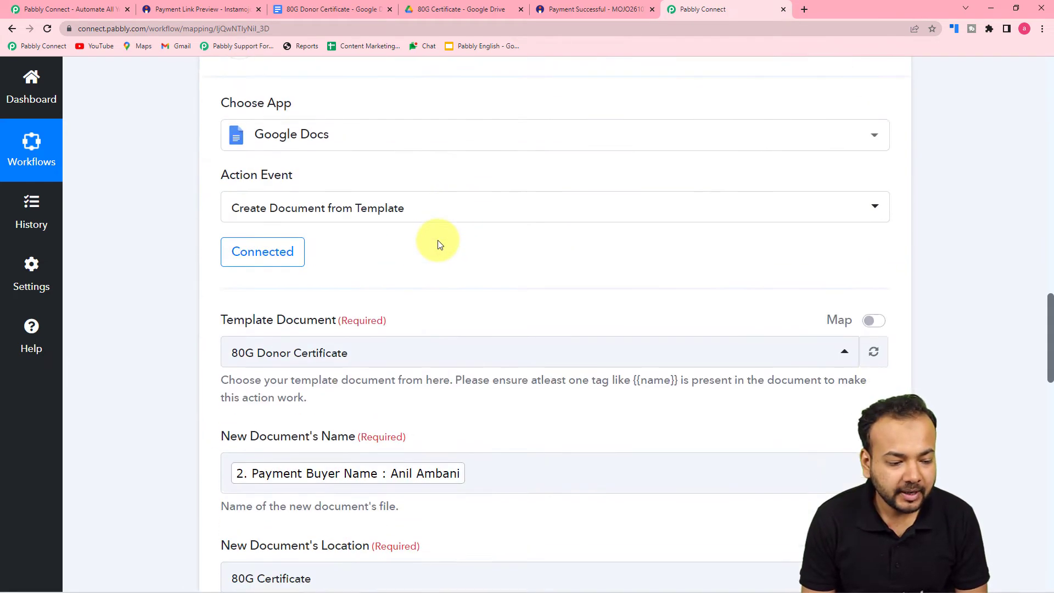
{"action": "scroll", "coordinate": [438, 241], "scroll_direction": "down", "scroll_amount": 10}
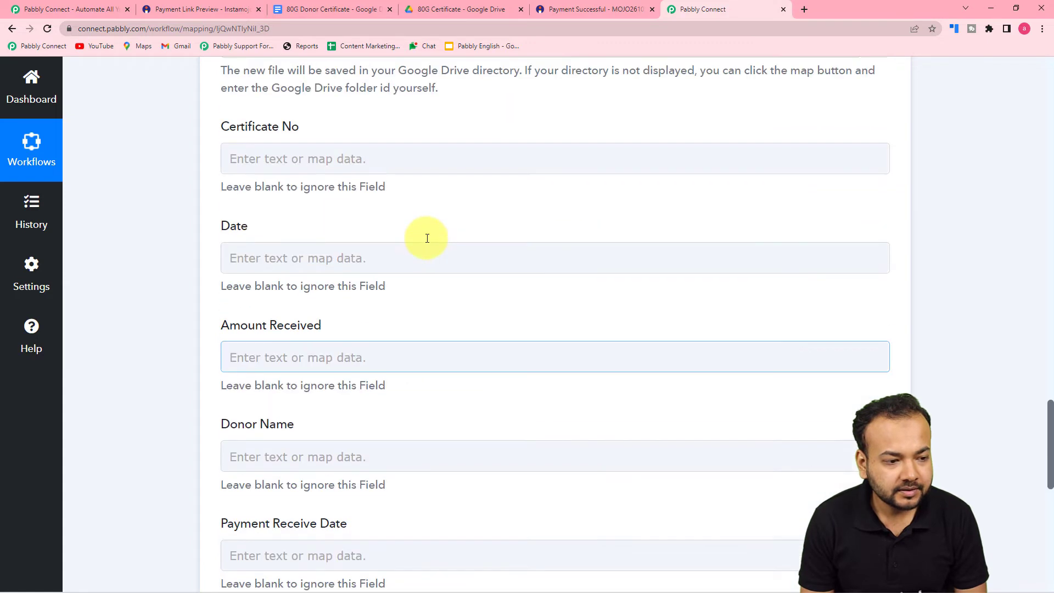
{"action": "scroll", "coordinate": [428, 237], "scroll_direction": "up", "scroll_amount": 1}
Map the Instamojo New Sale Payment Id into the Certificate No field
{"action": "left_click", "coordinate": [384, 207]}
{"action": "left_click", "coordinate": [378, 325]}
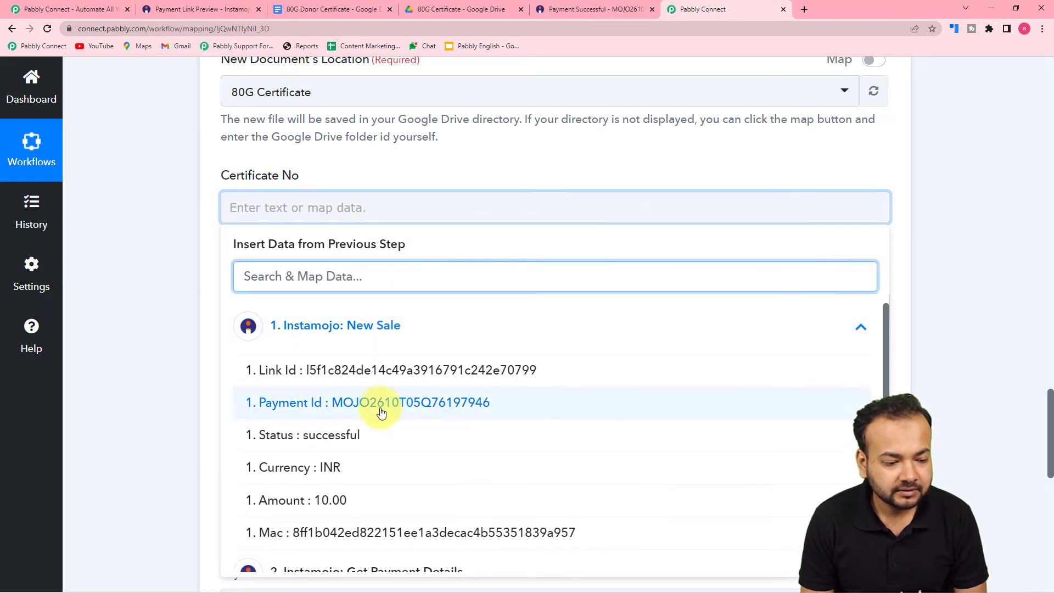
{"action": "left_click", "coordinate": [381, 403]}
{"action": "left_click", "coordinate": [207, 338]}
{"action": "scroll", "coordinate": [214, 339], "scroll_direction": "down", "scroll_amount": 2}
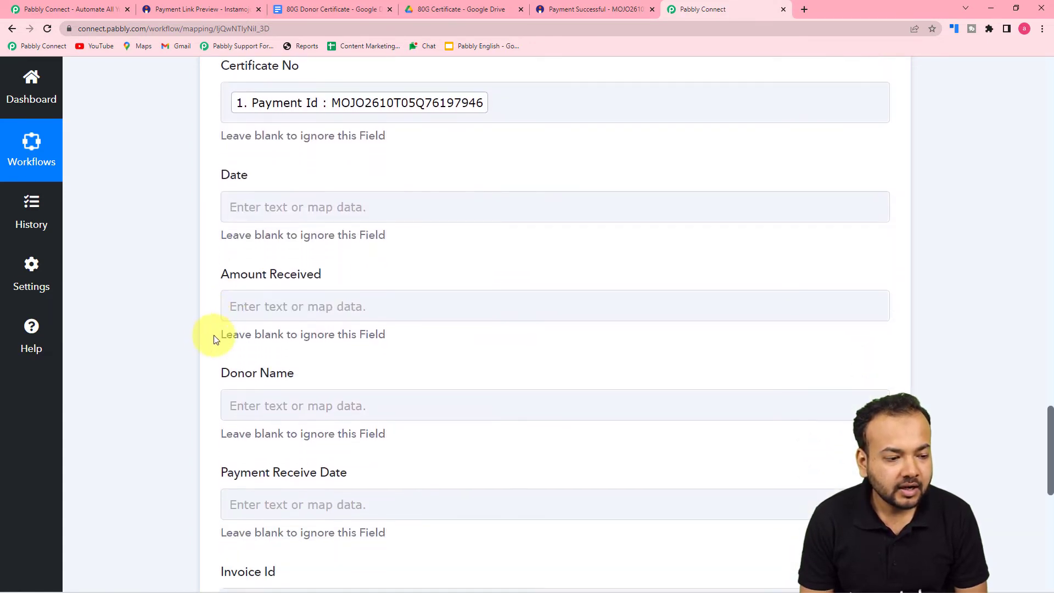
{"action": "left_click", "coordinate": [239, 210]}
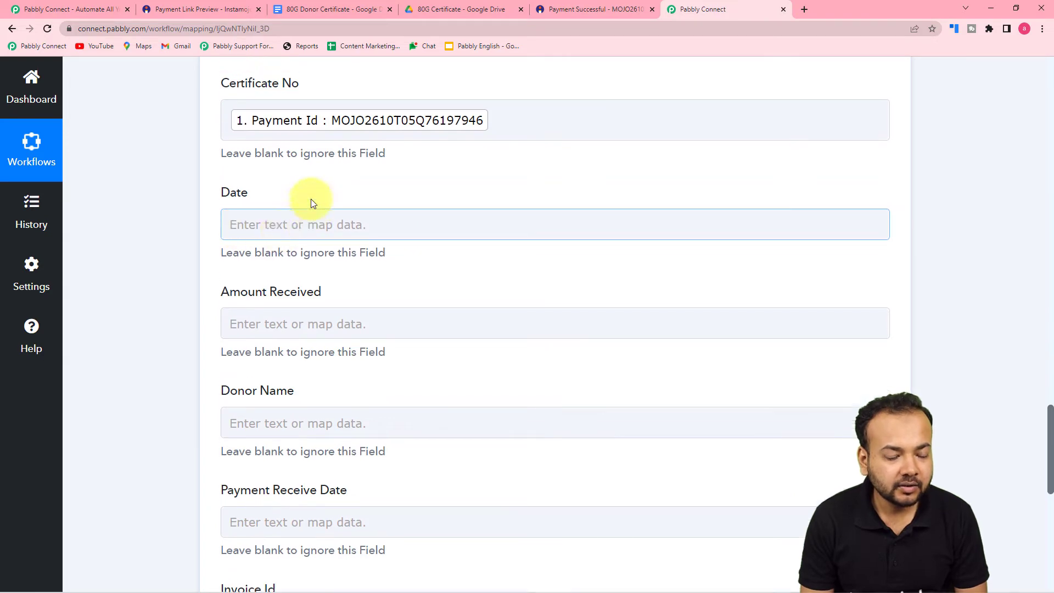
Expand Get Payment Details' Response Received to find Payment Created At (2022-06-10T10:07:11.048448Z)
{"action": "scroll", "coordinate": [311, 199], "scroll_direction": "up", "scroll_amount": 10}
{"action": "scroll", "coordinate": [950, 259], "scroll_direction": "up", "scroll_amount": 6}
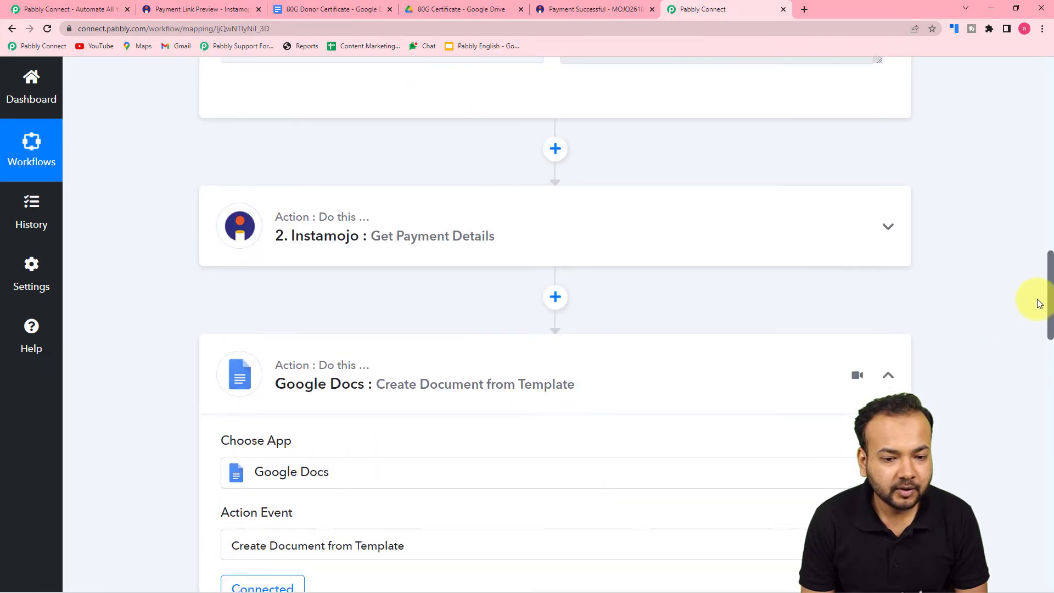
{"action": "scroll", "coordinate": [454, 275], "scroll_direction": "up", "scroll_amount": 1}
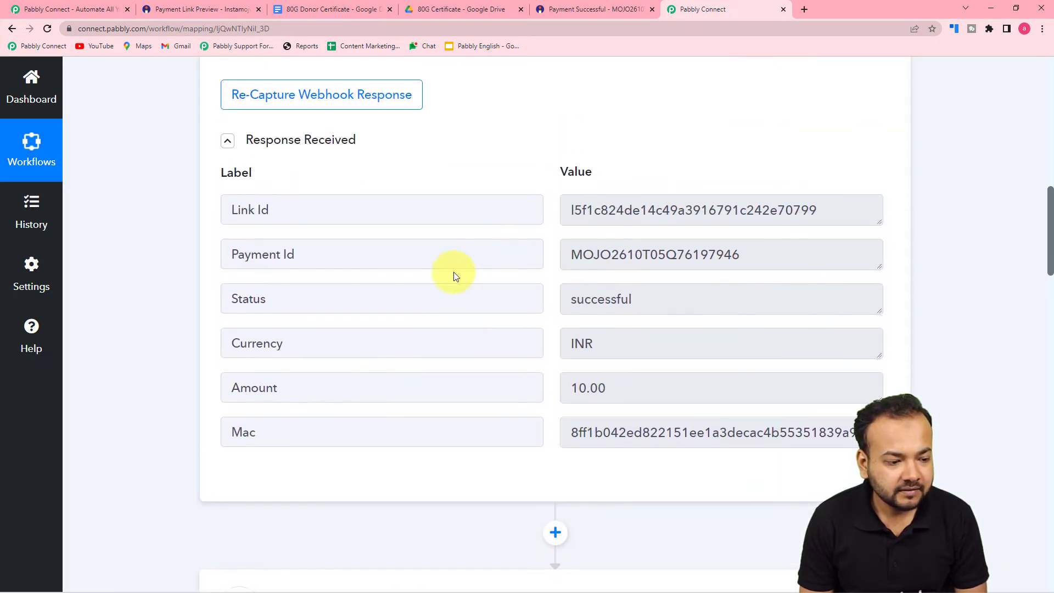
{"action": "scroll", "coordinate": [400, 277], "scroll_direction": "down", "scroll_amount": 1}
{"action": "scroll", "coordinate": [198, 272], "scroll_direction": "down", "scroll_amount": 2}
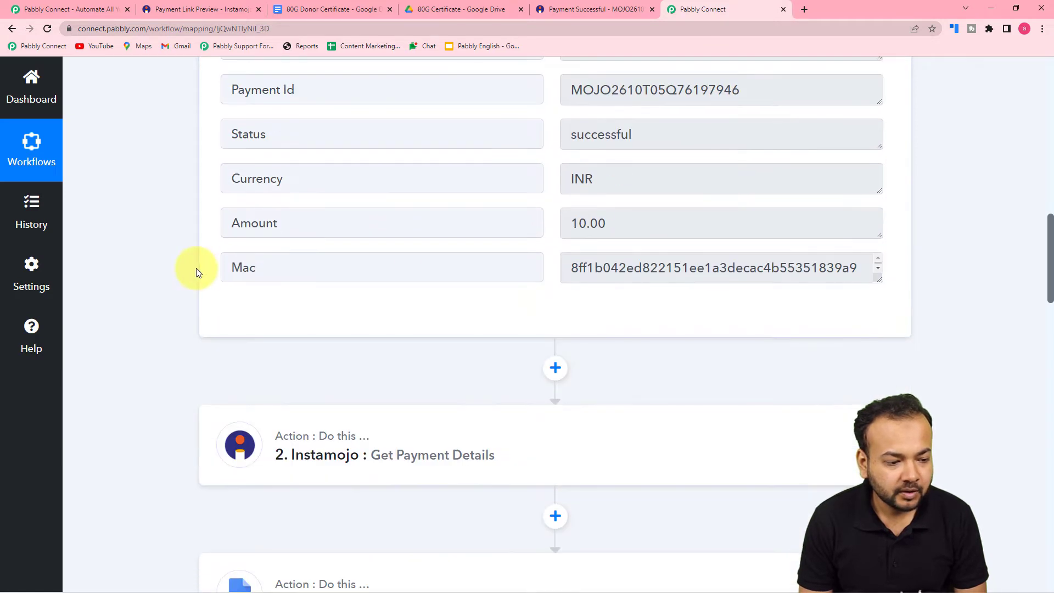
{"action": "scroll", "coordinate": [231, 268], "scroll_direction": "down", "scroll_amount": 6}
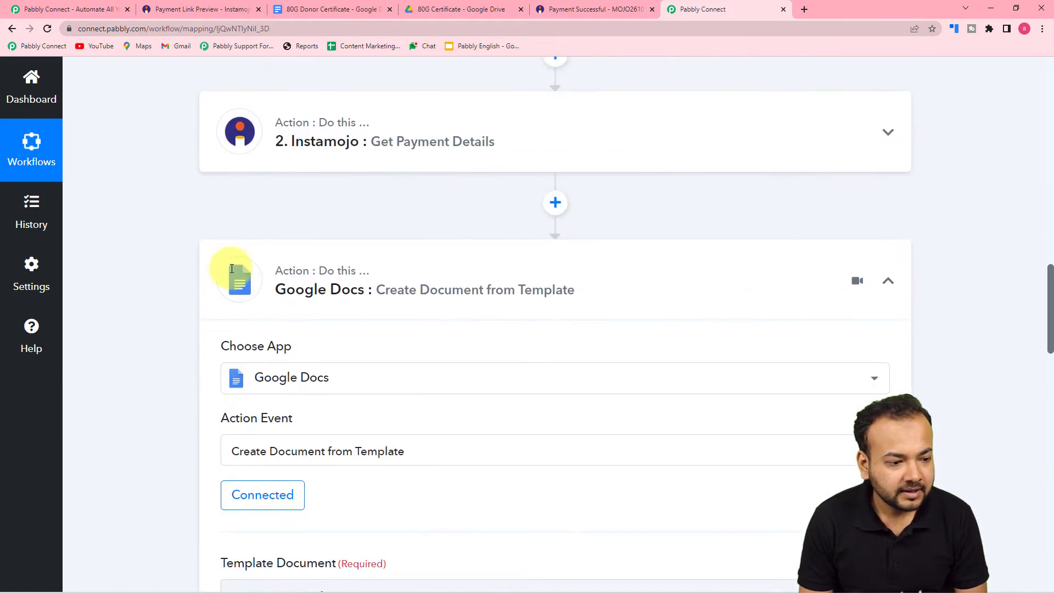
{"action": "left_click", "coordinate": [329, 138]}
{"action": "scroll", "coordinate": [201, 205], "scroll_direction": "down", "scroll_amount": 5}
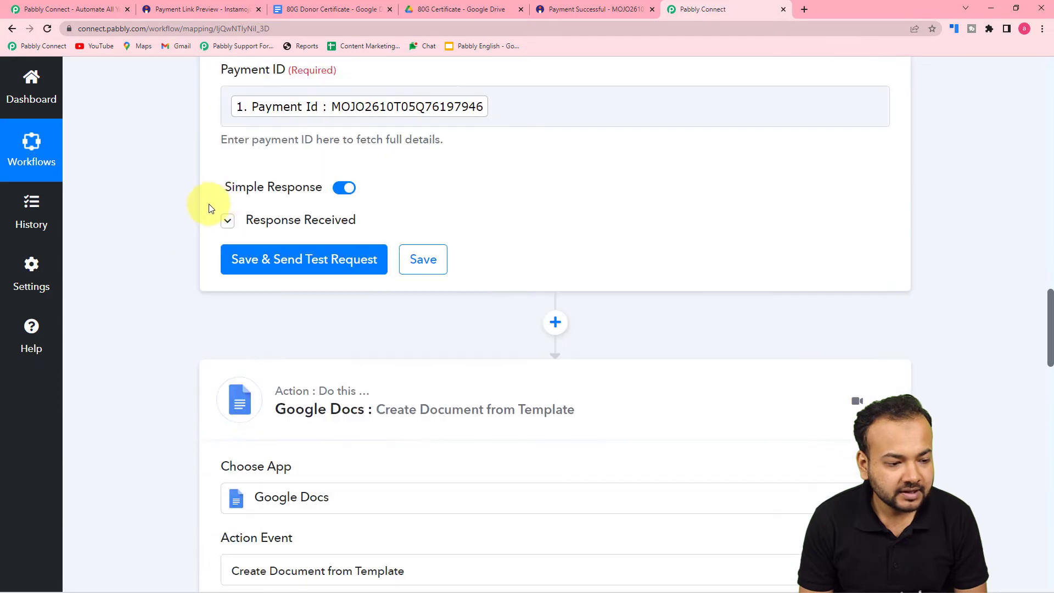
{"action": "left_click", "coordinate": [286, 232]}
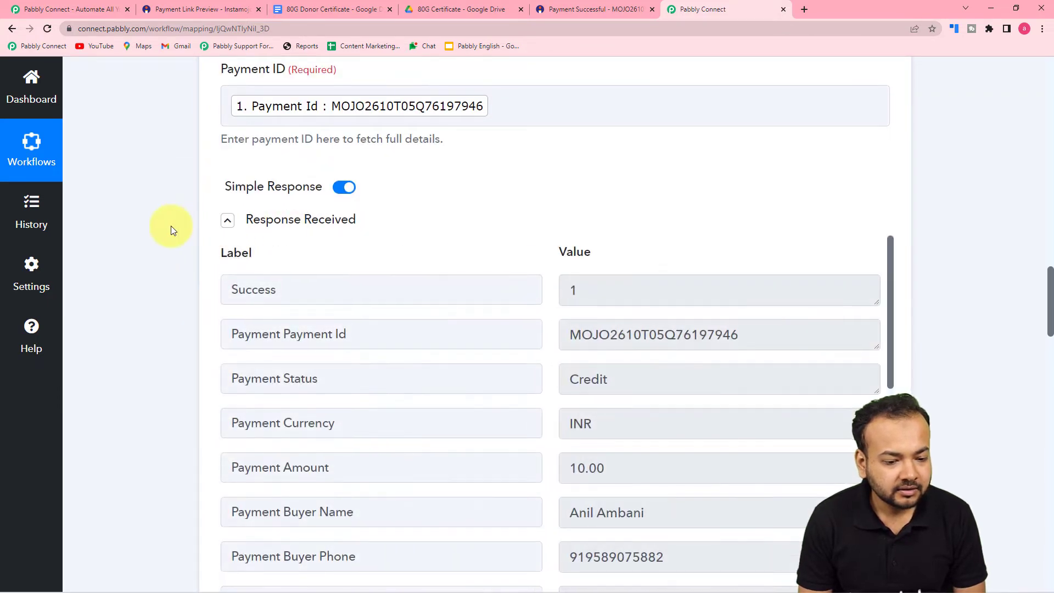
{"action": "scroll", "coordinate": [172, 228], "scroll_direction": "down", "scroll_amount": 4}
{"action": "scroll", "coordinate": [357, 199], "scroll_direction": "down", "scroll_amount": 12}
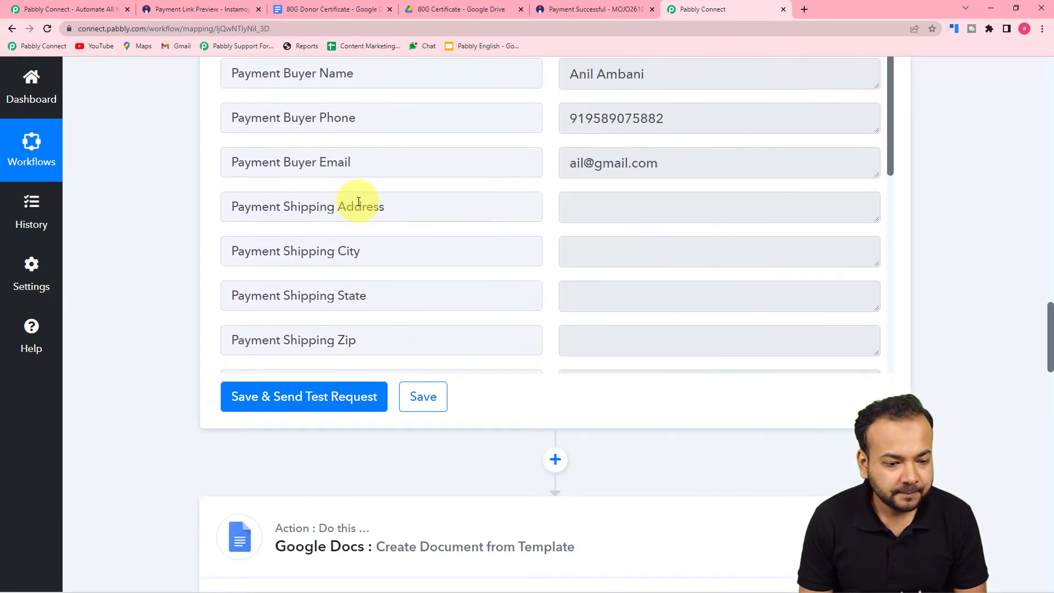
{"action": "scroll", "coordinate": [359, 201], "scroll_direction": "down", "scroll_amount": 2}
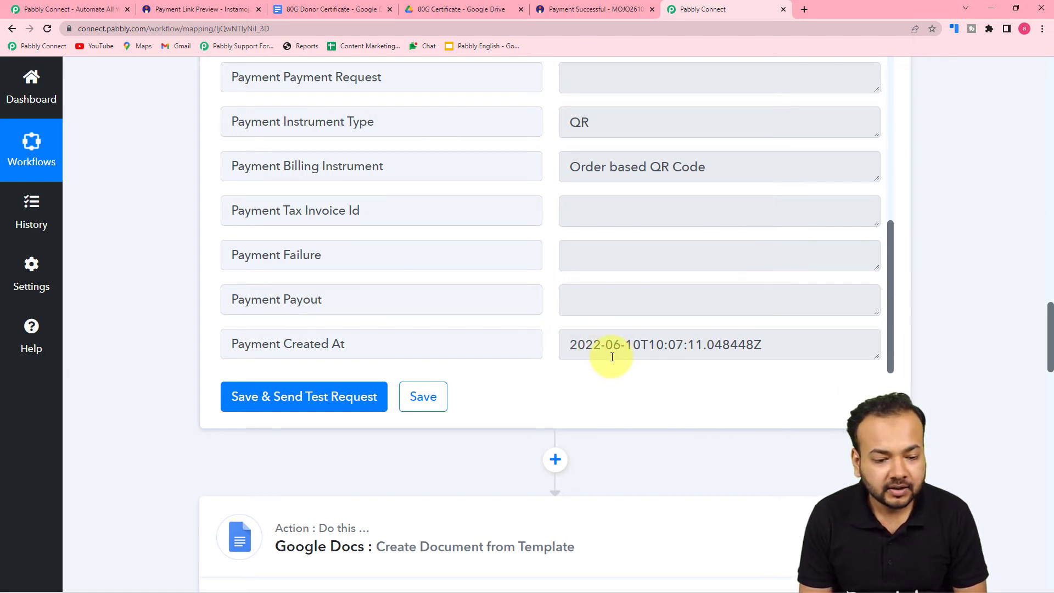
{"action": "scroll", "coordinate": [610, 357], "scroll_direction": "down", "scroll_amount": 1}
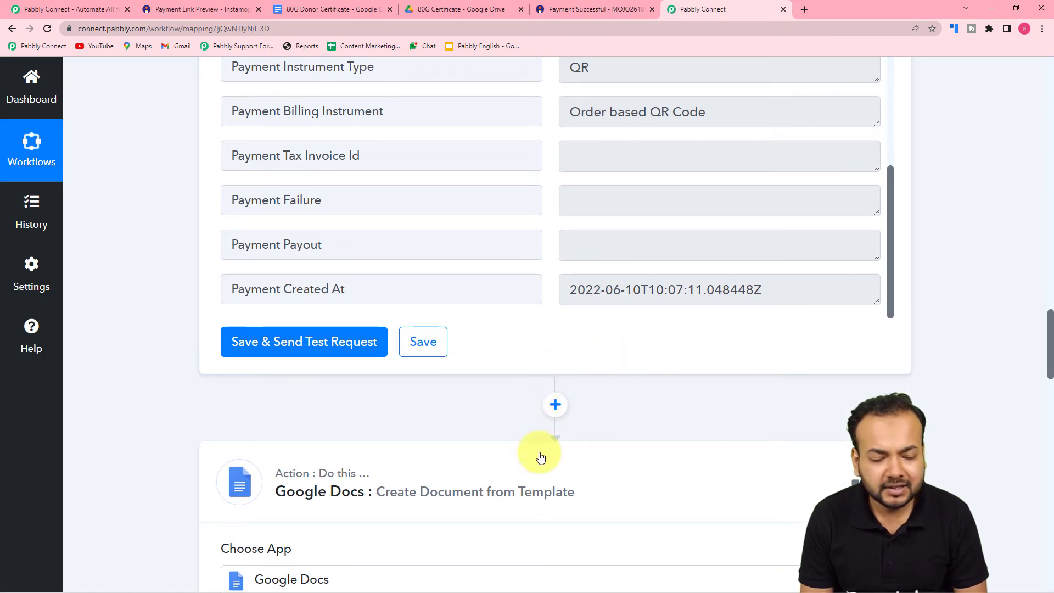
Add a Date/Time Formatter action step with the Format Date Only event
{"action": "left_click", "coordinate": [556, 406]}
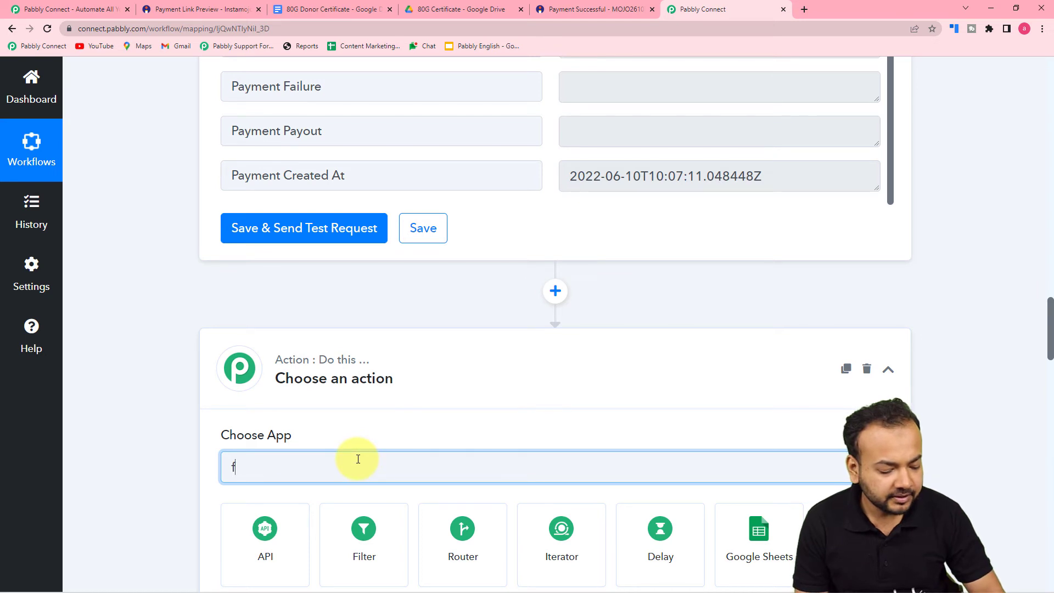
{"action": "type", "text": "date"}
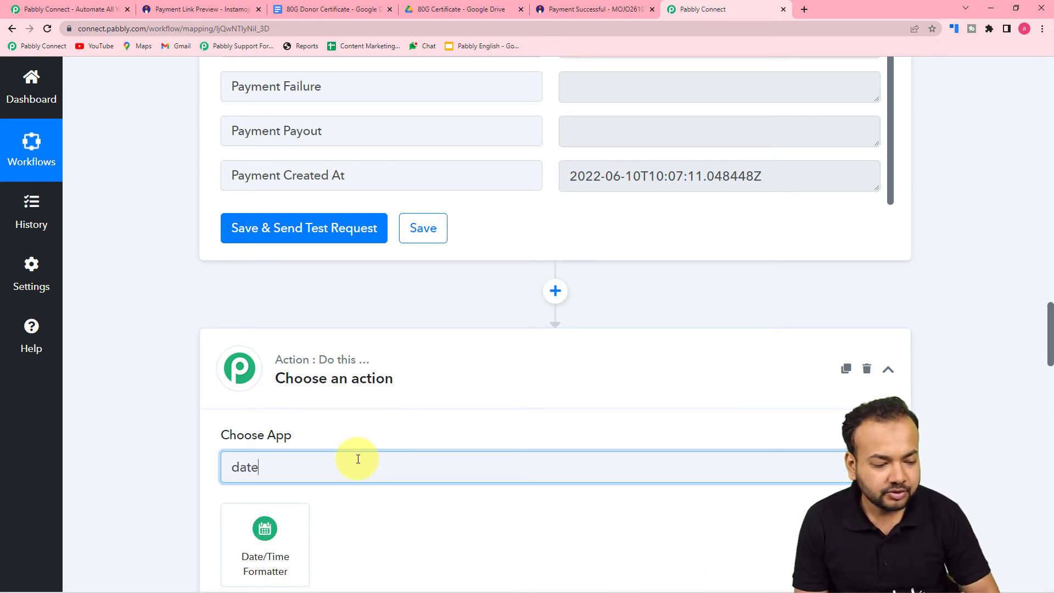
{"action": "scroll", "coordinate": [340, 447], "scroll_direction": "down", "scroll_amount": 3}
{"action": "left_click", "coordinate": [271, 395]}
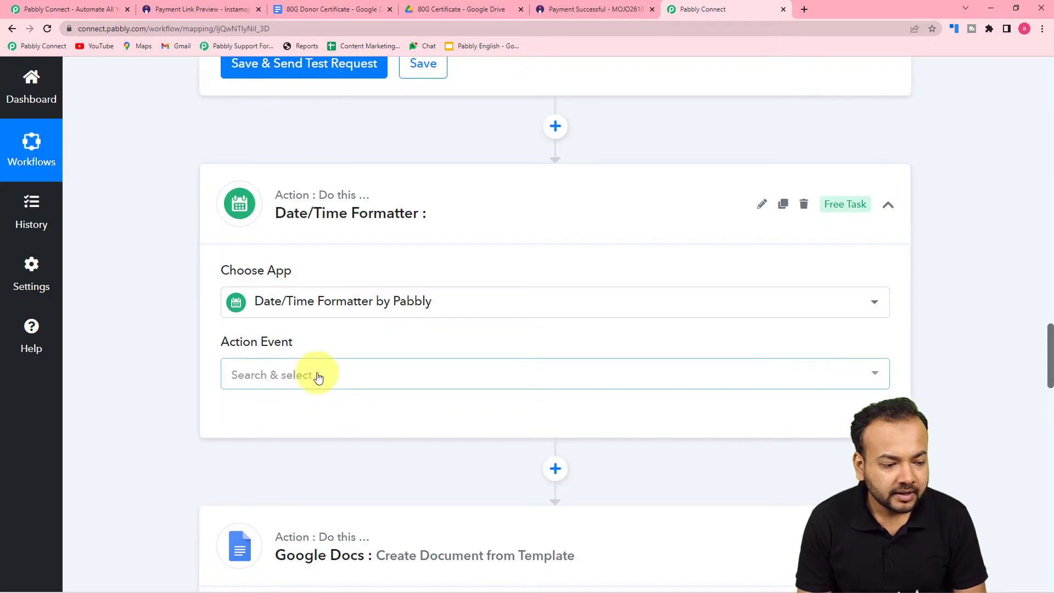
{"action": "left_click", "coordinate": [319, 377]}
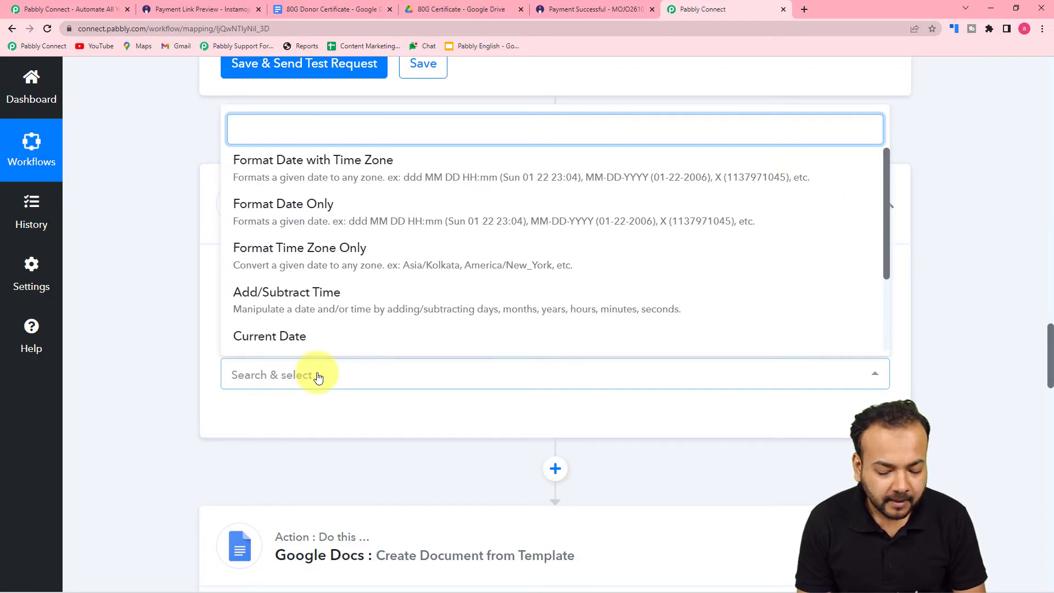
{"action": "left_click", "coordinate": [322, 225]}
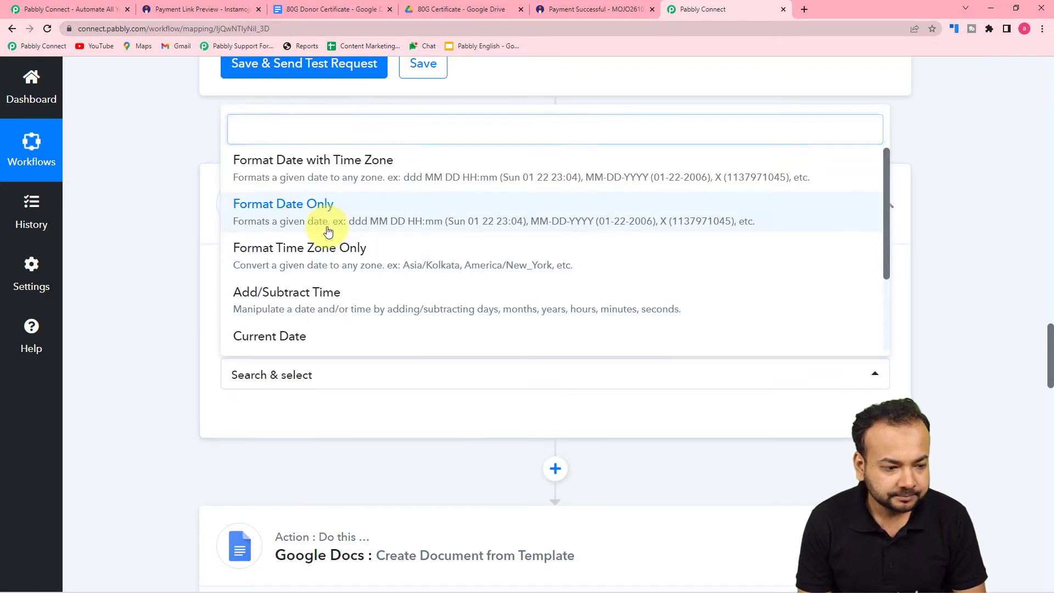
Connect the Date/Time Formatter step and select its Date field
{"action": "scroll", "coordinate": [173, 242], "scroll_direction": "down", "scroll_amount": 2}
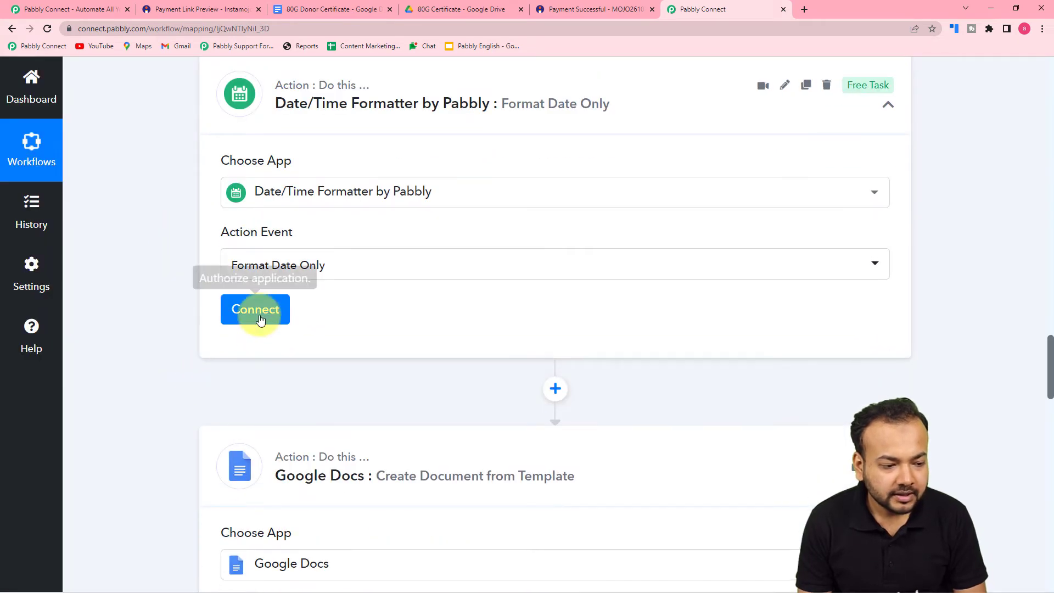
{"action": "left_click", "coordinate": [254, 311]}
{"action": "scroll", "coordinate": [184, 295], "scroll_direction": "down", "scroll_amount": 3}
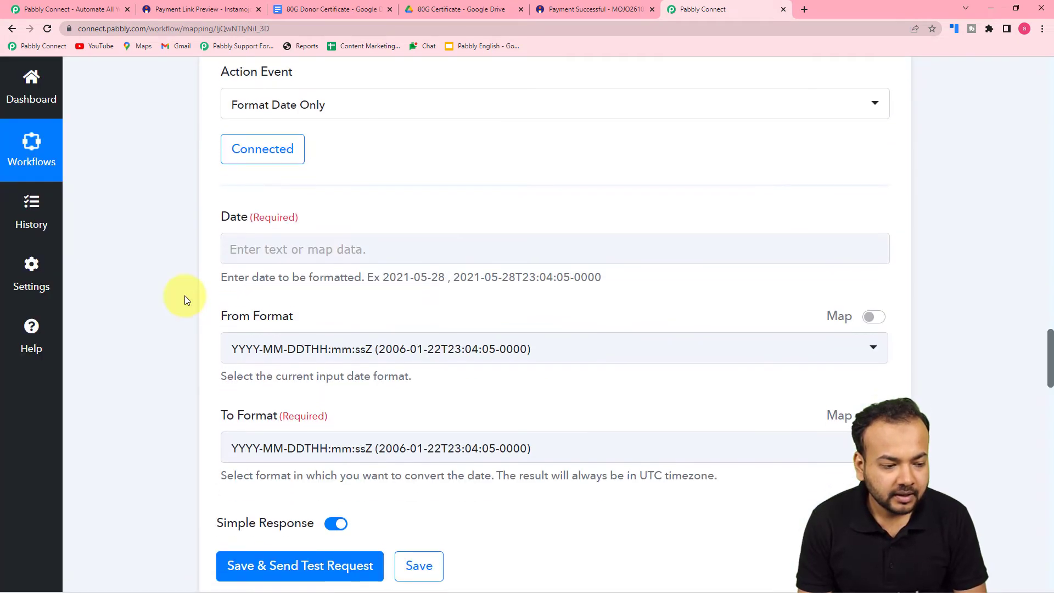
{"action": "left_click", "coordinate": [236, 243]}
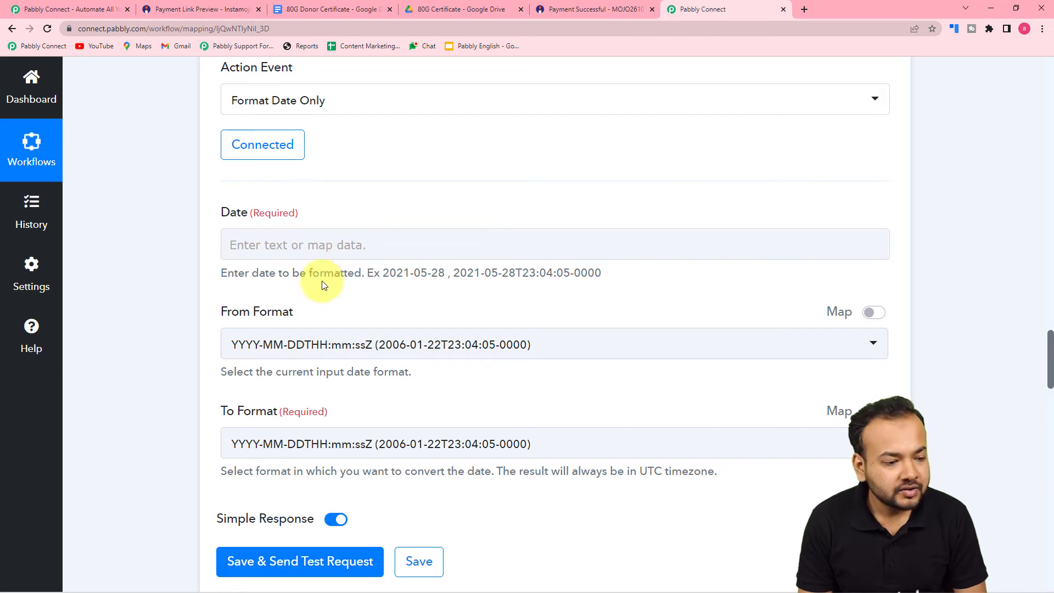
{"action": "scroll", "coordinate": [322, 282], "scroll_direction": "up", "scroll_amount": 8}
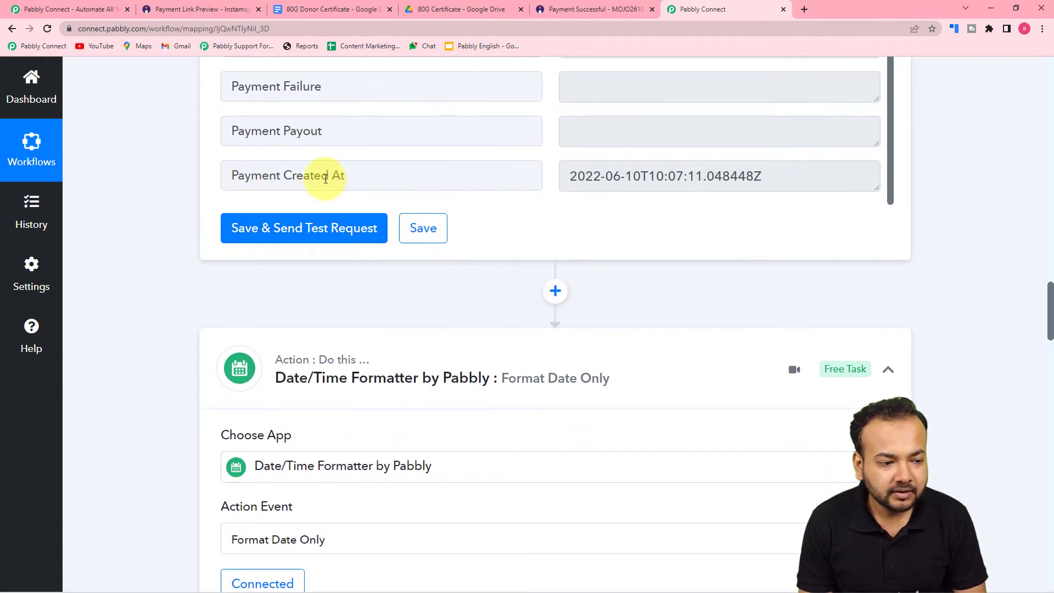
{"action": "scroll", "coordinate": [150, 235], "scroll_direction": "down", "scroll_amount": 3}
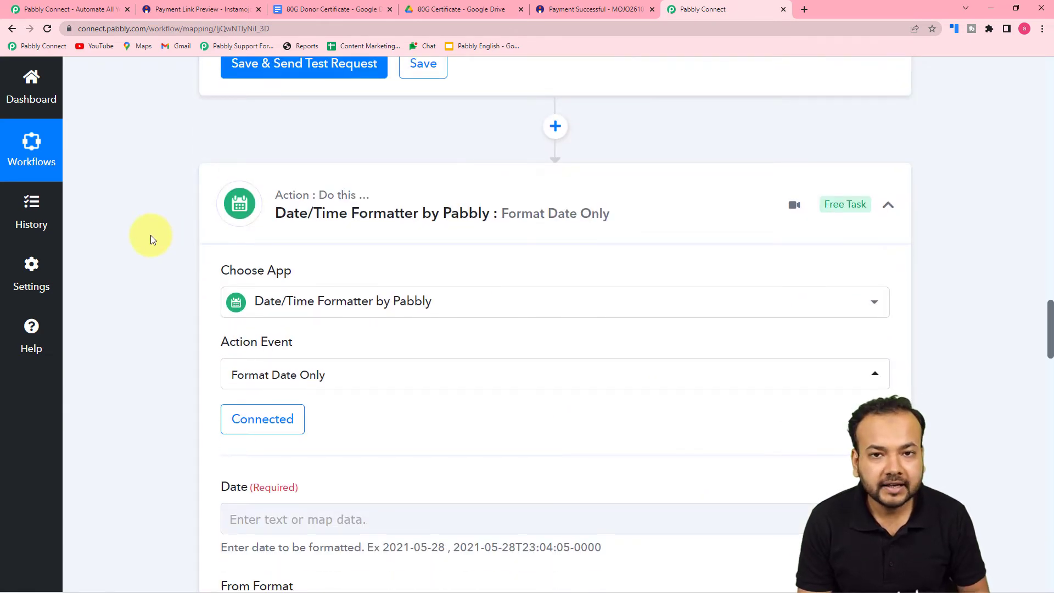
{"action": "scroll", "coordinate": [150, 235], "scroll_direction": "down", "scroll_amount": 7}
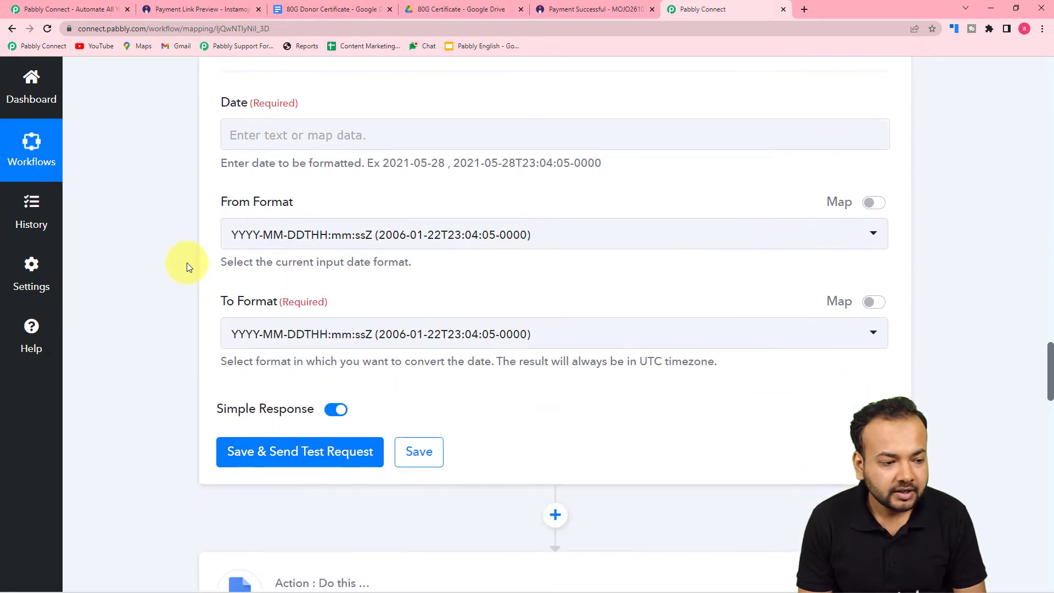
Map Get Payment Details' Payment Created At into the formatter's Date field
{"action": "left_click", "coordinate": [318, 135]}
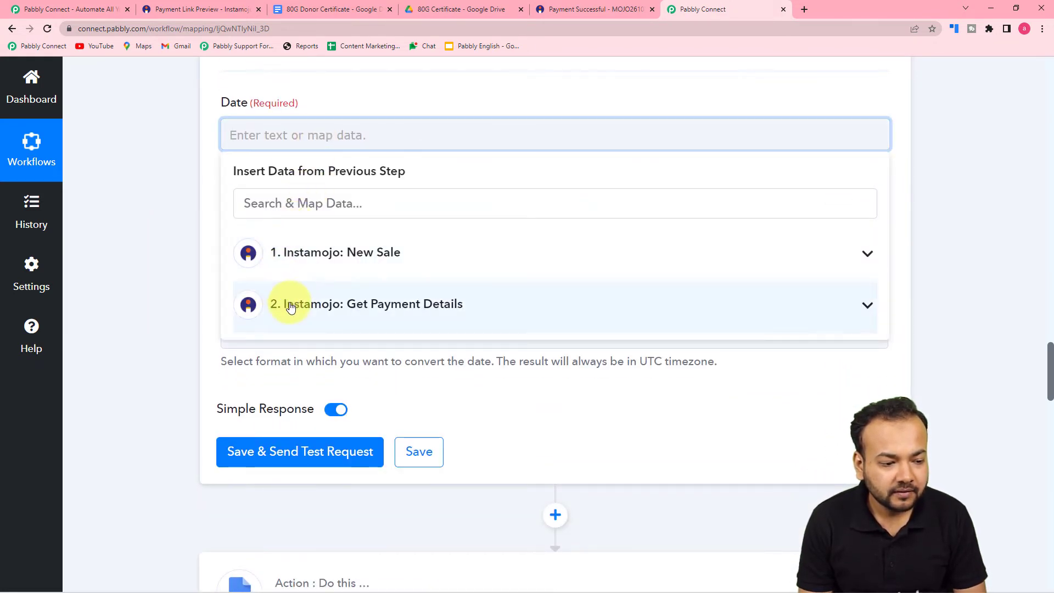
{"action": "left_click", "coordinate": [291, 306]}
{"action": "scroll", "coordinate": [339, 486], "scroll_direction": "down", "scroll_amount": 10}
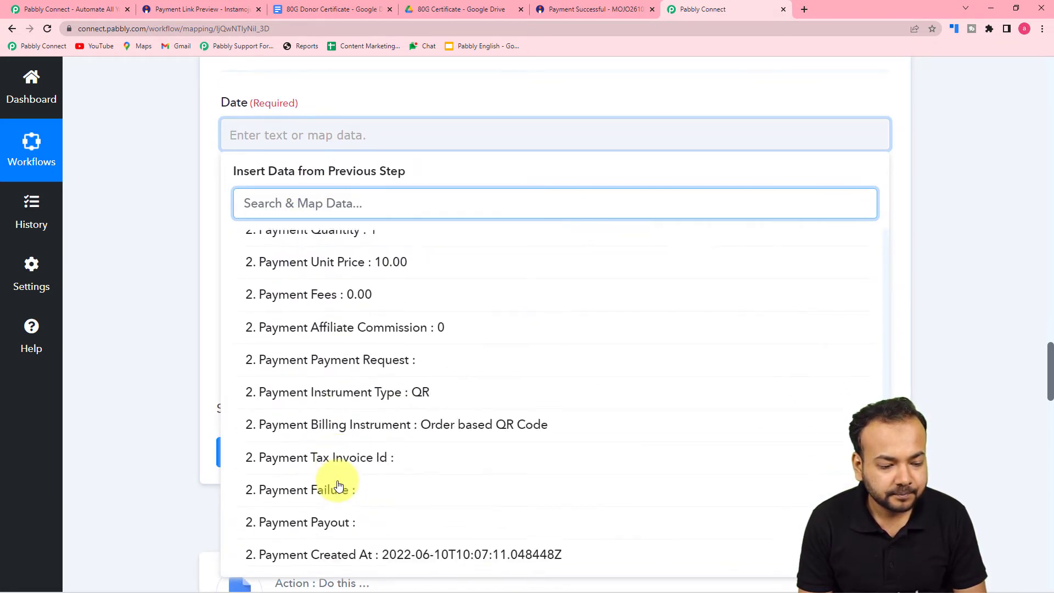
{"action": "scroll", "coordinate": [339, 489], "scroll_direction": "down", "scroll_amount": 3}
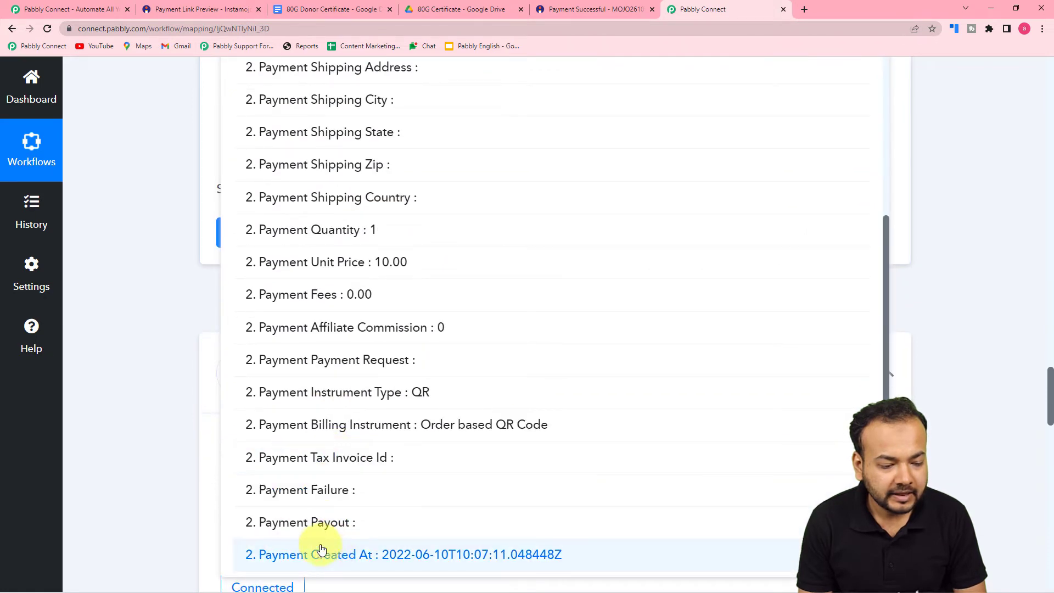
{"action": "left_click", "coordinate": [321, 551]}
{"action": "left_click", "coordinate": [147, 342]}
Choose DD-MM-YYYY (22-01-2006) as the To Format output
{"action": "scroll", "coordinate": [147, 343], "scroll_direction": "down", "scroll_amount": 1}
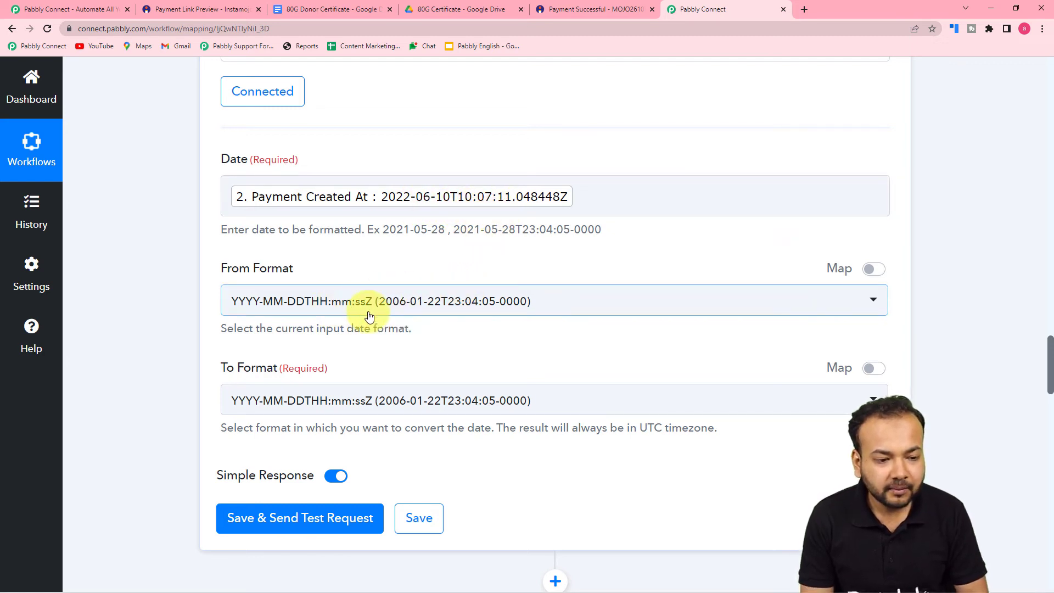
{"action": "scroll", "coordinate": [372, 314], "scroll_direction": "down", "scroll_amount": 1}
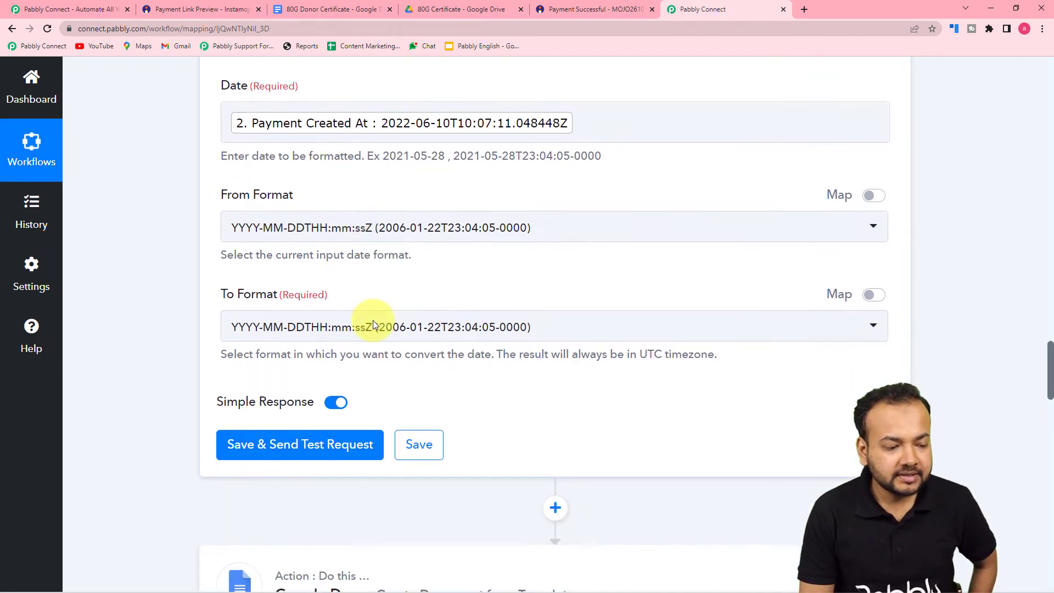
{"action": "scroll", "coordinate": [374, 321], "scroll_direction": "down", "scroll_amount": 1}
{"action": "left_click", "coordinate": [329, 246]}
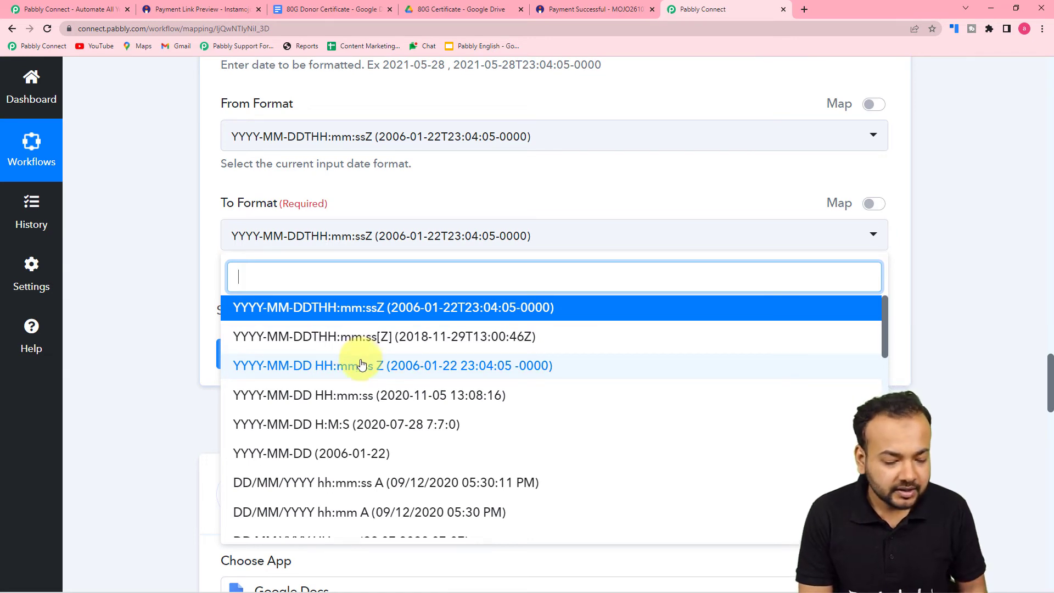
{"action": "scroll", "coordinate": [346, 393], "scroll_direction": "down", "scroll_amount": 1}
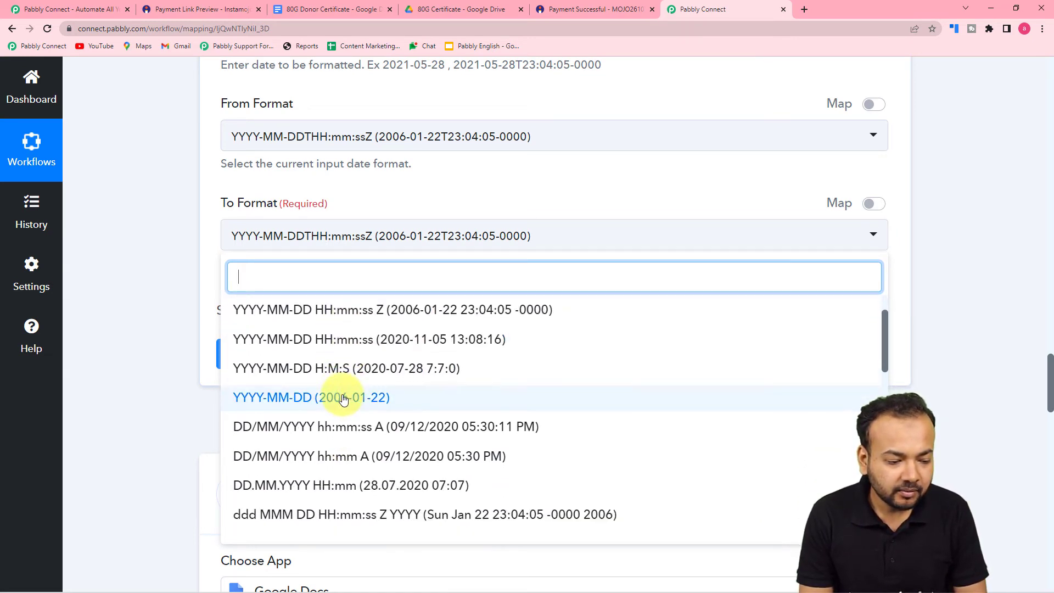
{"action": "scroll", "coordinate": [343, 399], "scroll_direction": "down", "scroll_amount": 2}
{"action": "scroll", "coordinate": [348, 376], "scroll_direction": "down", "scroll_amount": 1}
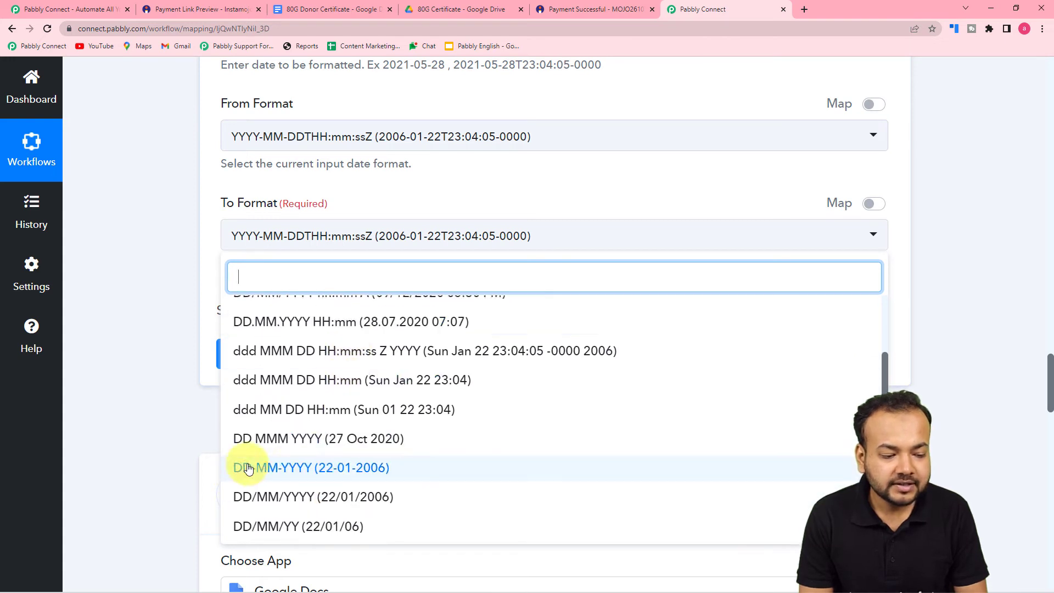
{"action": "left_click", "coordinate": [283, 468]}
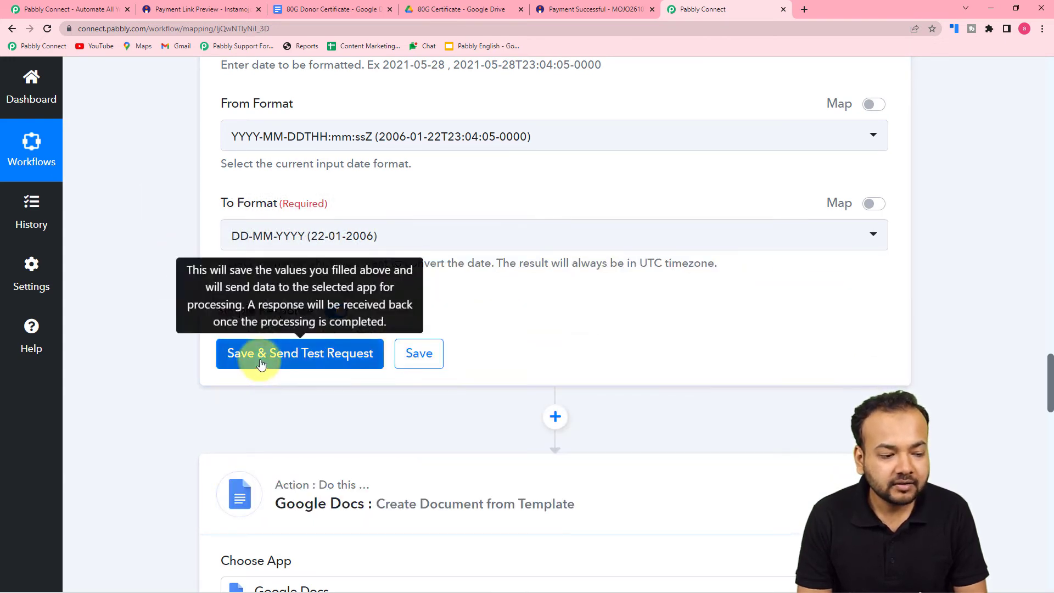
Save and test the formatter step, confirming it returns 10-06-2022
{"action": "left_click", "coordinate": [261, 365]}
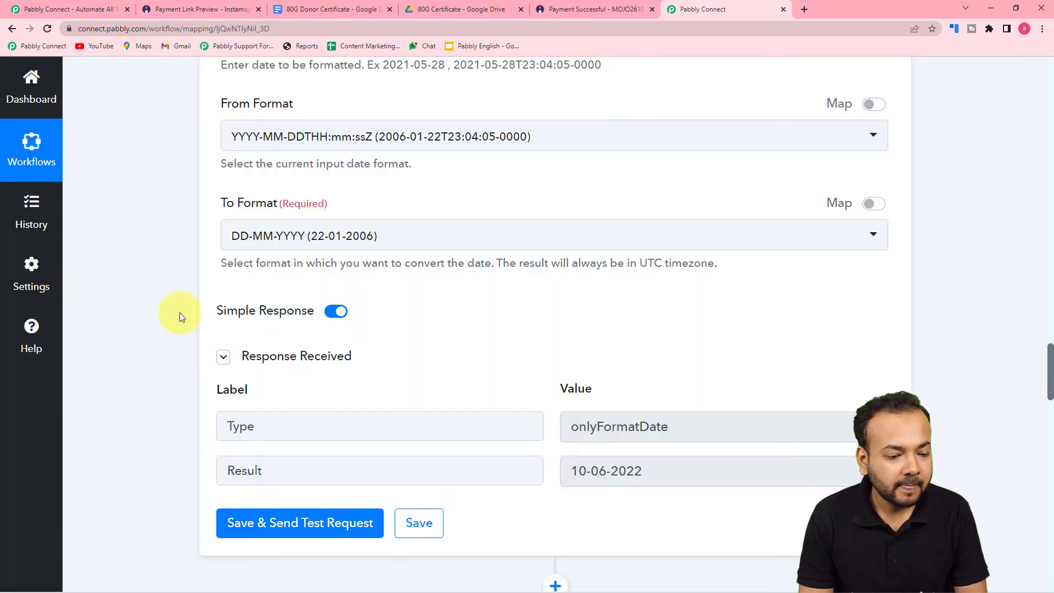
{"action": "scroll", "coordinate": [180, 312], "scroll_direction": "down", "scroll_amount": 3}
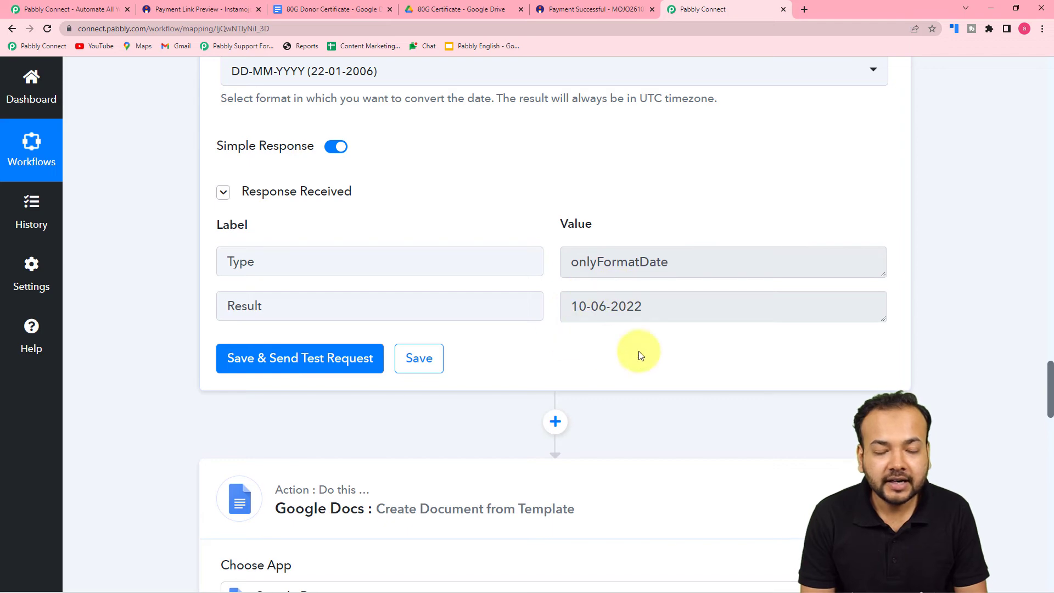
{"action": "scroll", "coordinate": [653, 347], "scroll_direction": "down", "scroll_amount": 1}
{"action": "scroll", "coordinate": [652, 344], "scroll_direction": "down", "scroll_amount": 10}
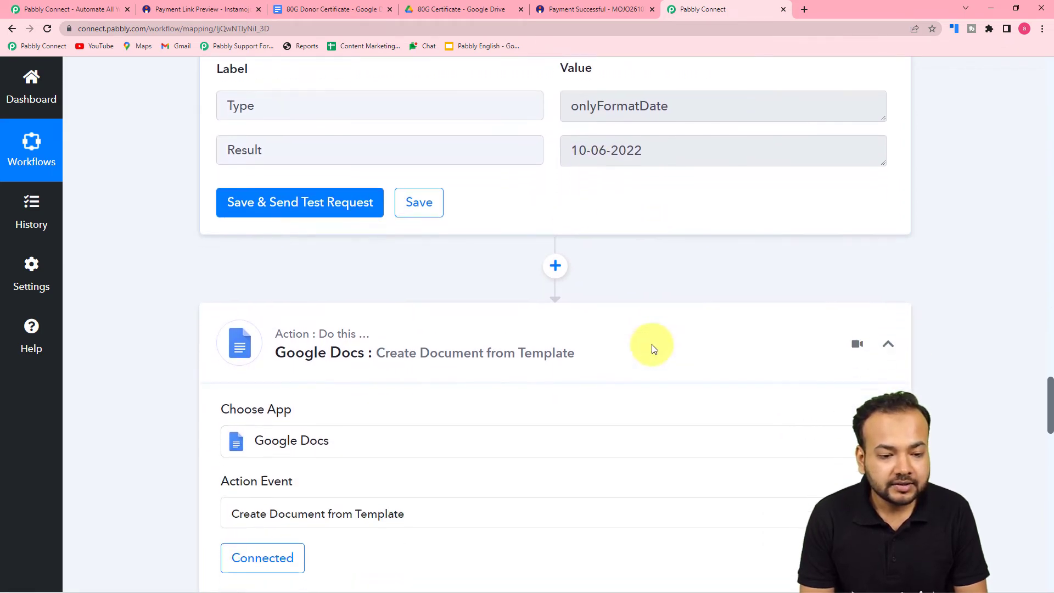
{"action": "scroll", "coordinate": [651, 345], "scroll_direction": "down", "scroll_amount": 6}
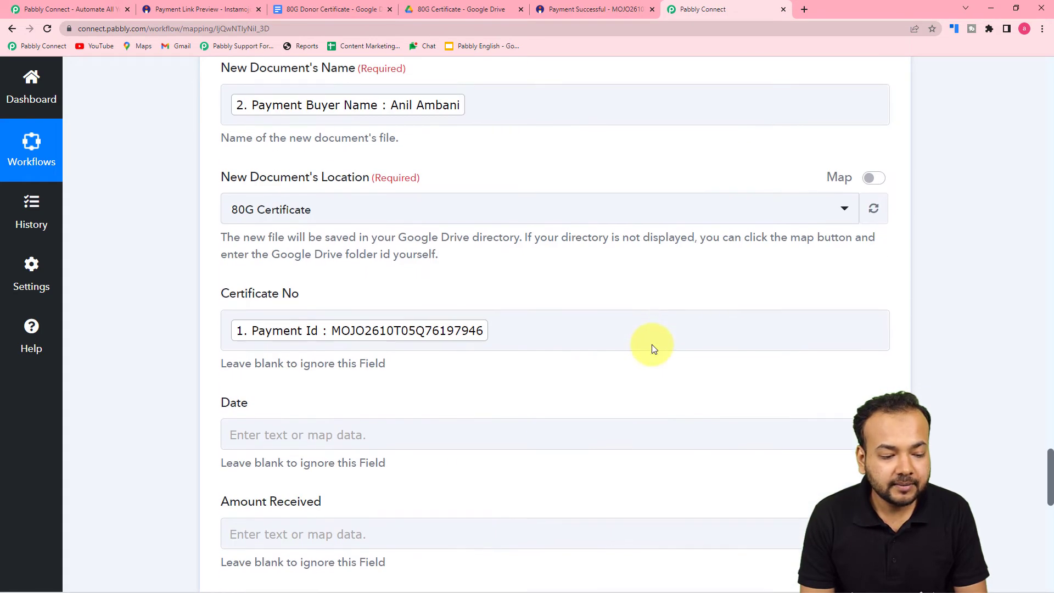
Open and close the Google Docs certificate Date field's data picker without mapping anything
{"action": "left_click", "coordinate": [330, 278]}
{"action": "left_click", "coordinate": [330, 279]}
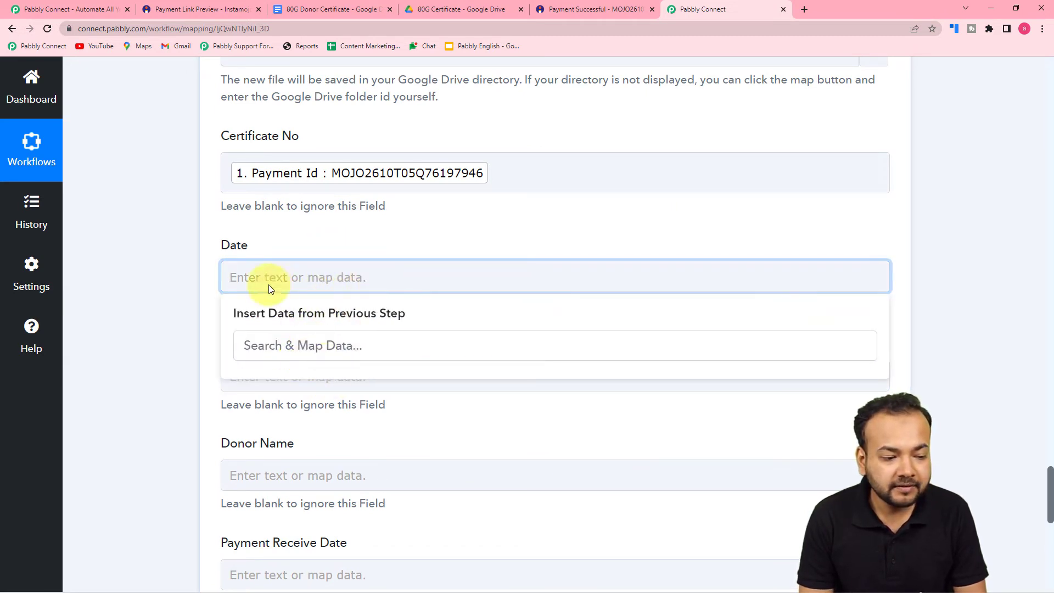
{"action": "left_click", "coordinate": [157, 318]}
{"action": "scroll", "coordinate": [158, 317], "scroll_direction": "up", "scroll_amount": 12}
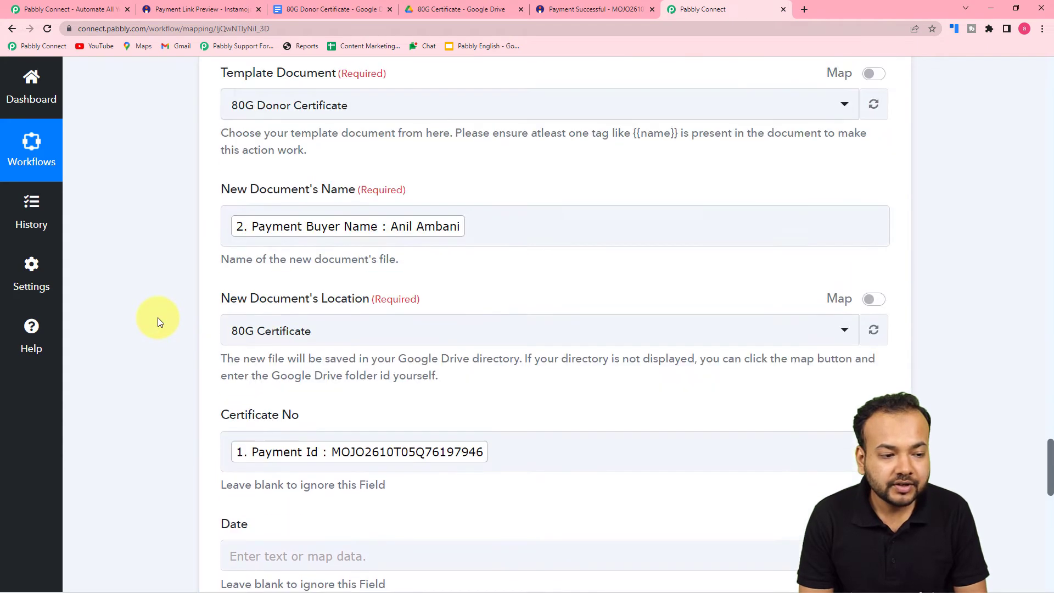
{"action": "scroll", "coordinate": [158, 321], "scroll_direction": "up", "scroll_amount": 2}
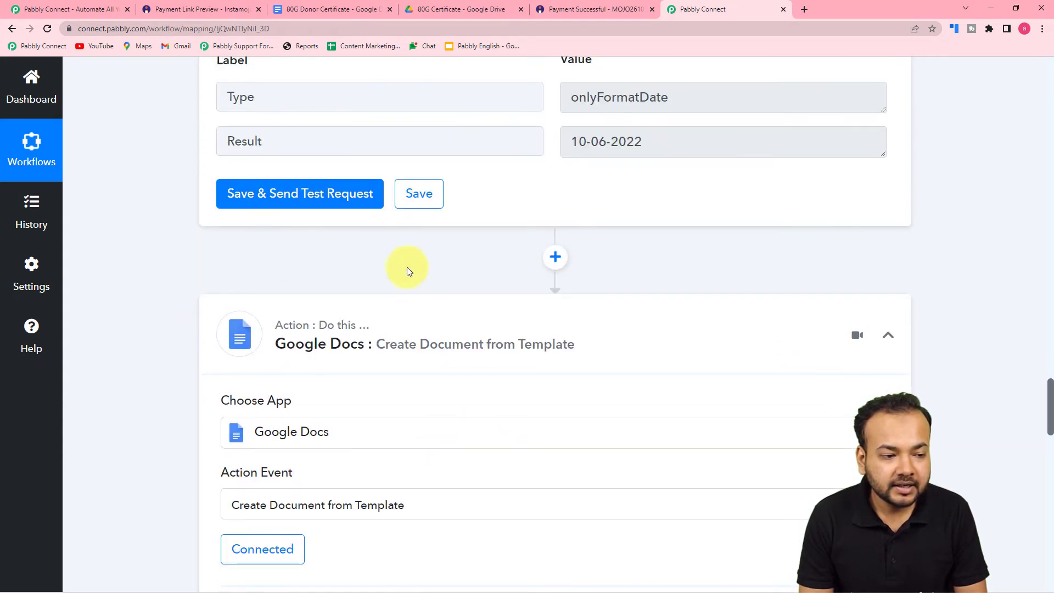
{"action": "scroll", "coordinate": [407, 267], "scroll_direction": "up", "scroll_amount": 2}
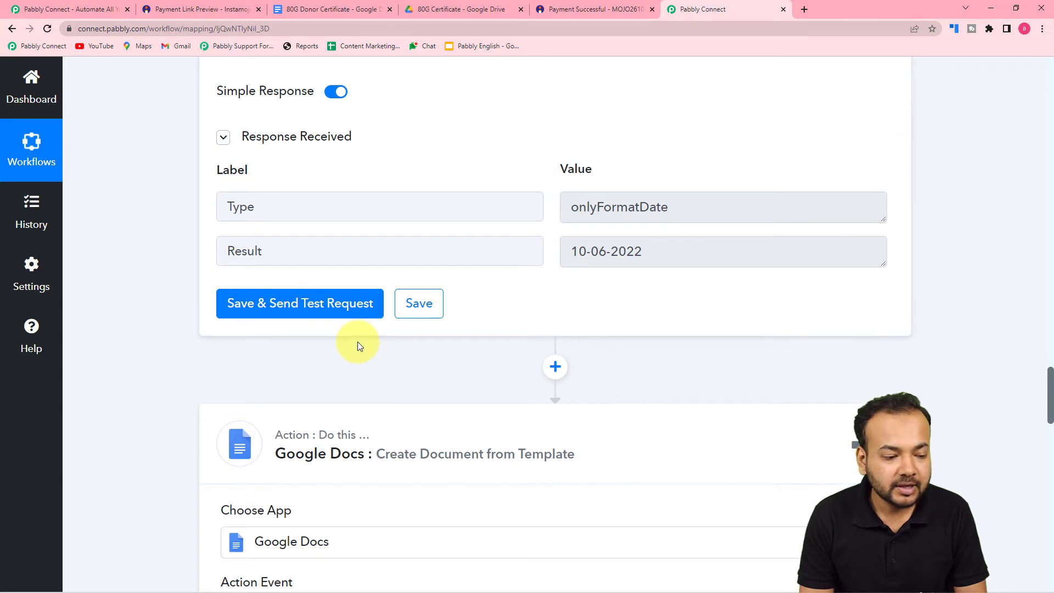
{"action": "scroll", "coordinate": [357, 346], "scroll_direction": "down", "scroll_amount": 5}
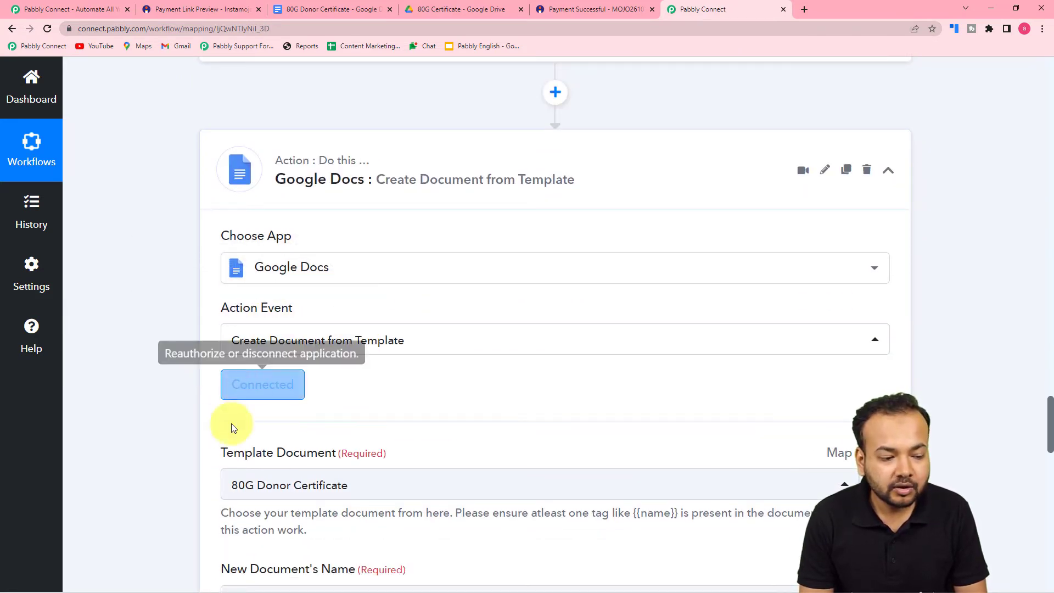
Keep the existing Google Docs #61 connection and re-save the Google Docs step
{"action": "left_click", "coordinate": [262, 393]}
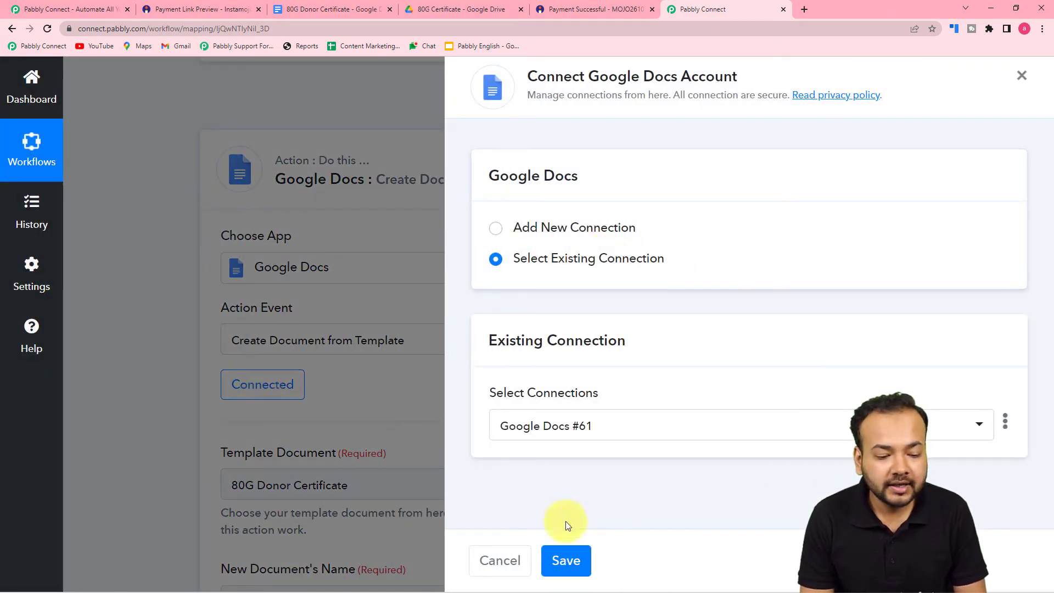
{"action": "left_click", "coordinate": [566, 560]}
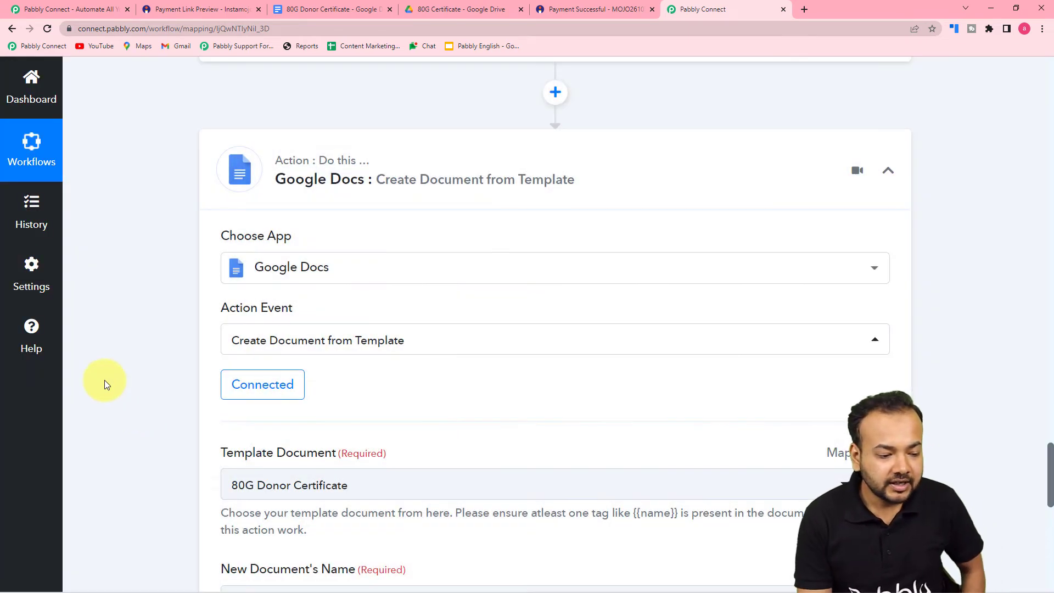
{"action": "scroll", "coordinate": [104, 380], "scroll_direction": "down", "scroll_amount": 8}
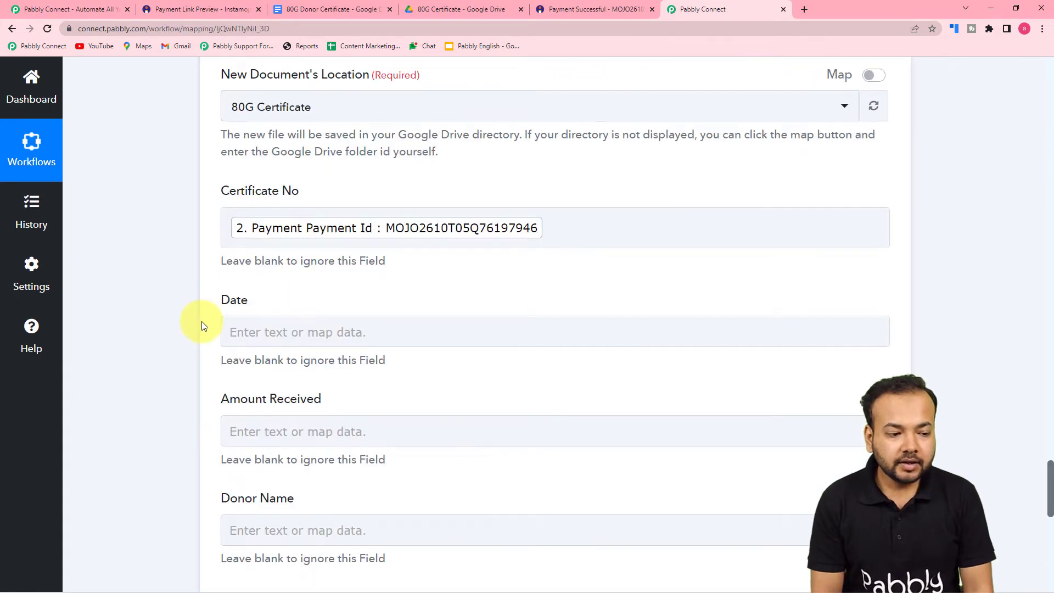
{"action": "scroll", "coordinate": [202, 322], "scroll_direction": "up", "scroll_amount": 2}
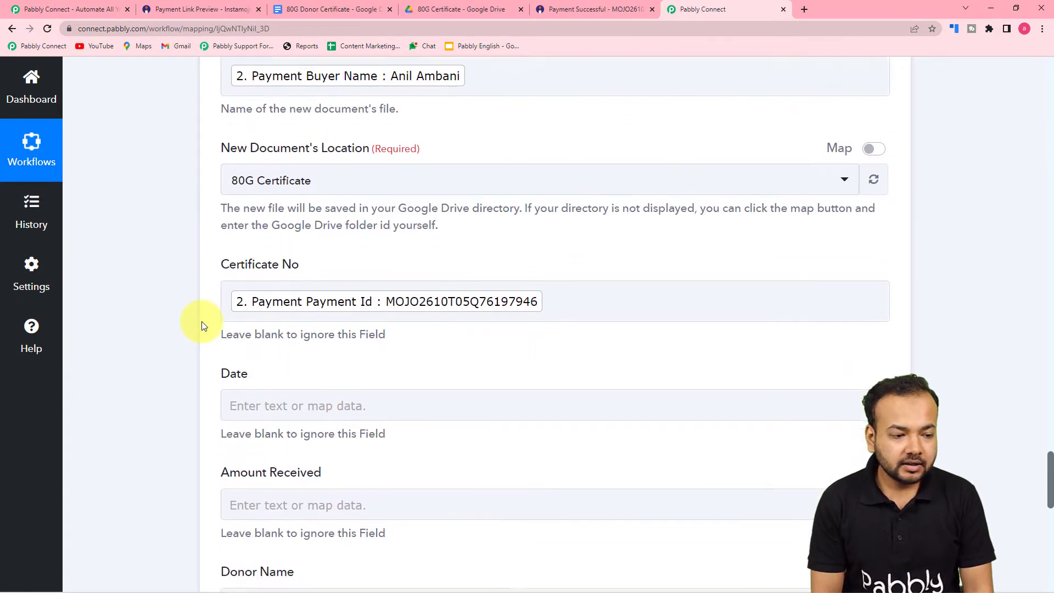
{"action": "scroll", "coordinate": [202, 324], "scroll_direction": "down", "scroll_amount": 1}
{"action": "scroll", "coordinate": [202, 324], "scroll_direction": "up", "scroll_amount": 3}
{"action": "scroll", "coordinate": [202, 324], "scroll_direction": "down", "scroll_amount": 3}
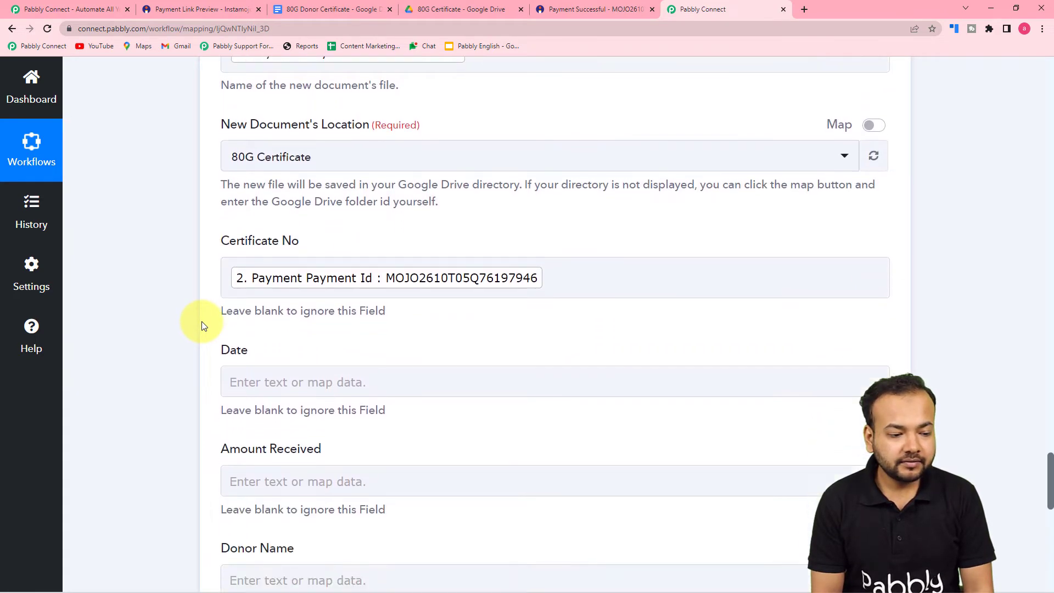
{"action": "scroll", "coordinate": [202, 325], "scroll_direction": "down", "scroll_amount": 2}
Map the Date field to the Date/Time Formatter's 10-06-2022 result
{"action": "left_click", "coordinate": [296, 284]}
{"action": "scroll", "coordinate": [294, 281], "scroll_direction": "down", "scroll_amount": 2}
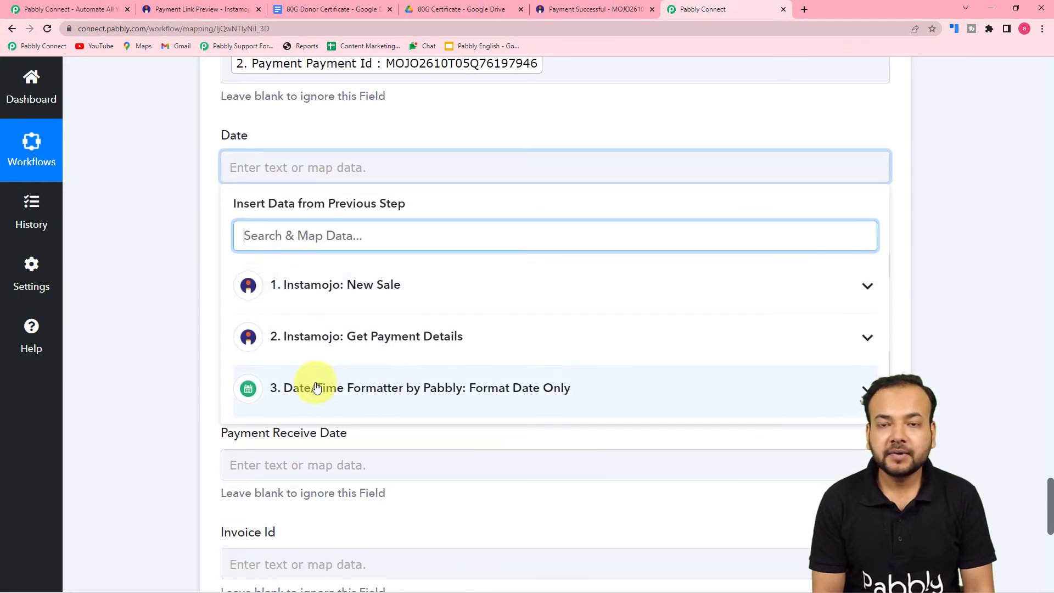
{"action": "left_click", "coordinate": [331, 347]}
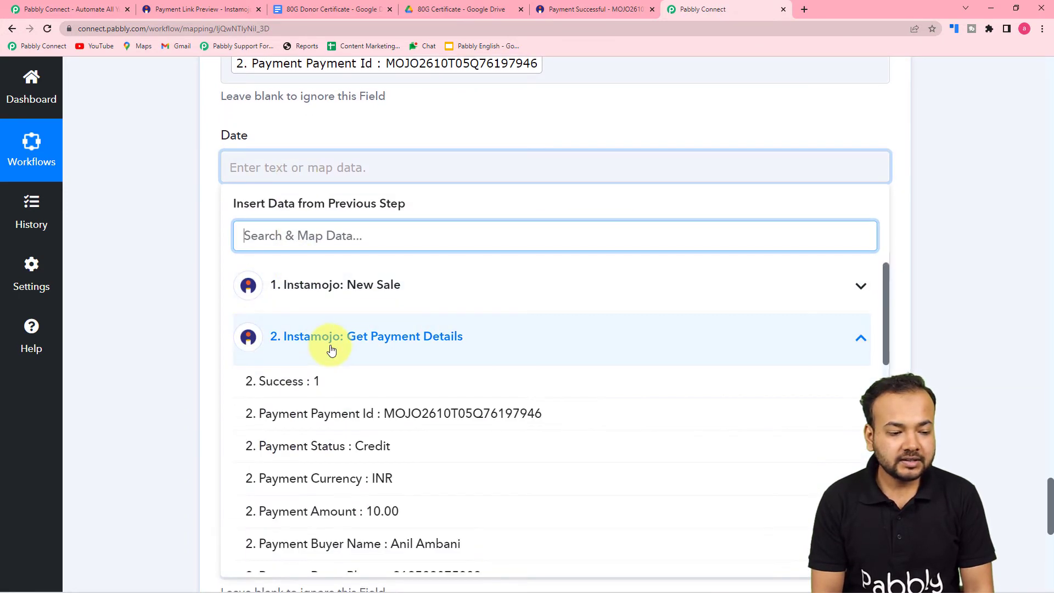
{"action": "left_click", "coordinate": [306, 341]}
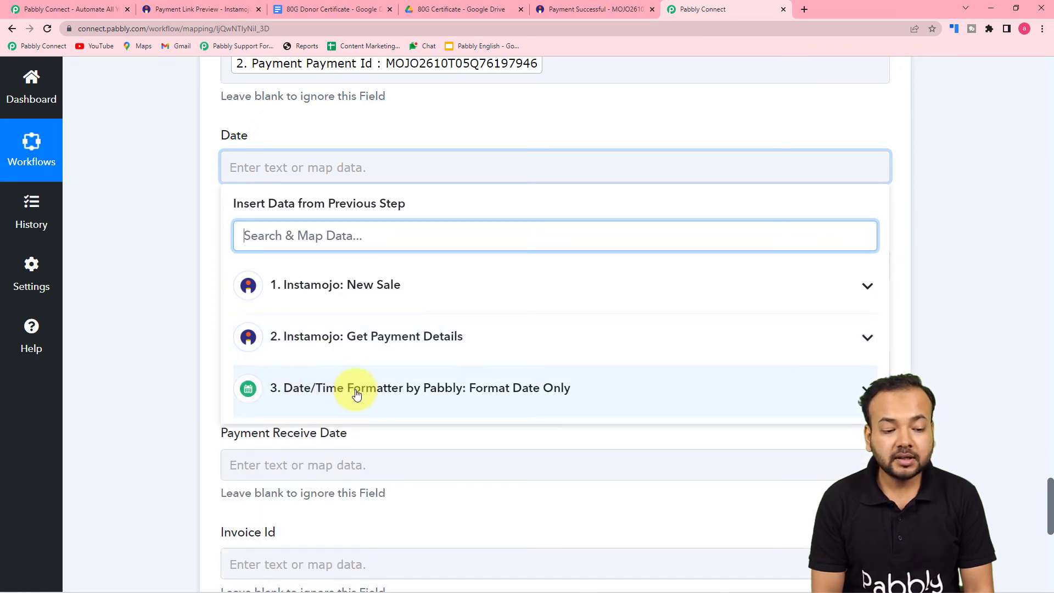
{"action": "left_click", "coordinate": [374, 392]}
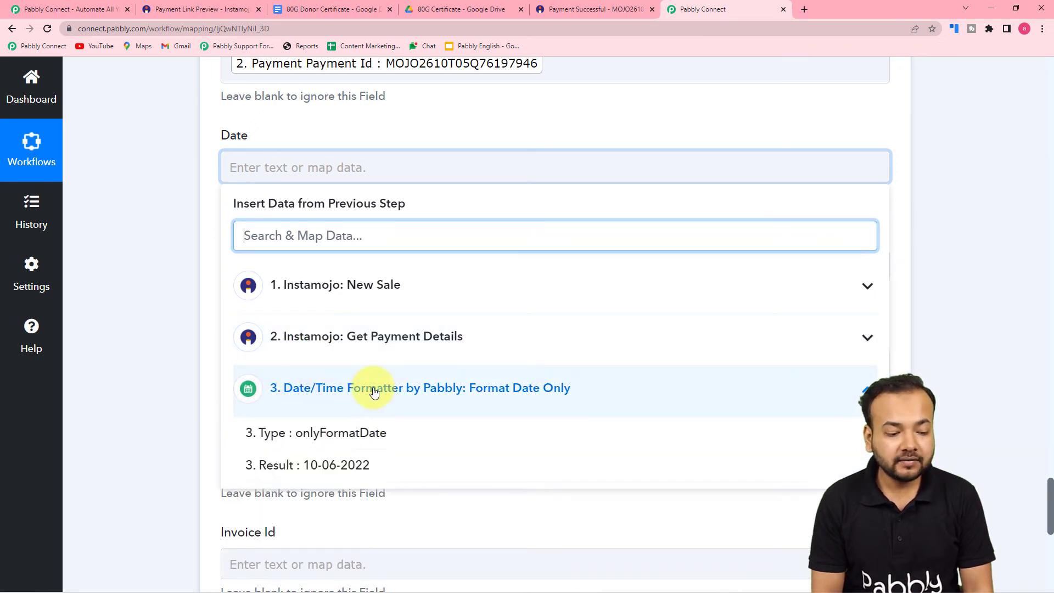
{"action": "left_click", "coordinate": [360, 477]}
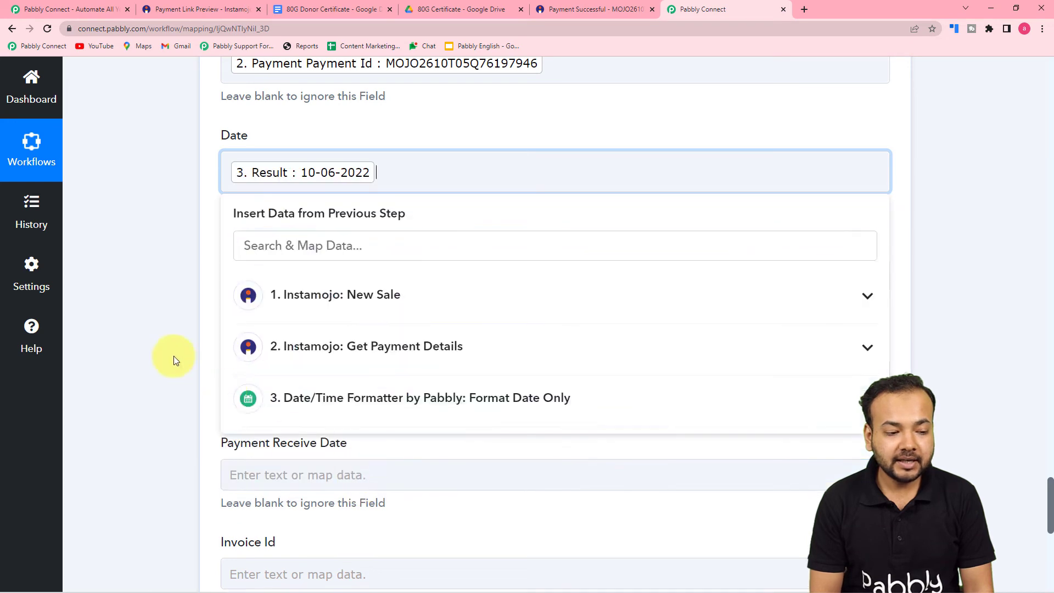
{"action": "left_click", "coordinate": [147, 328]}
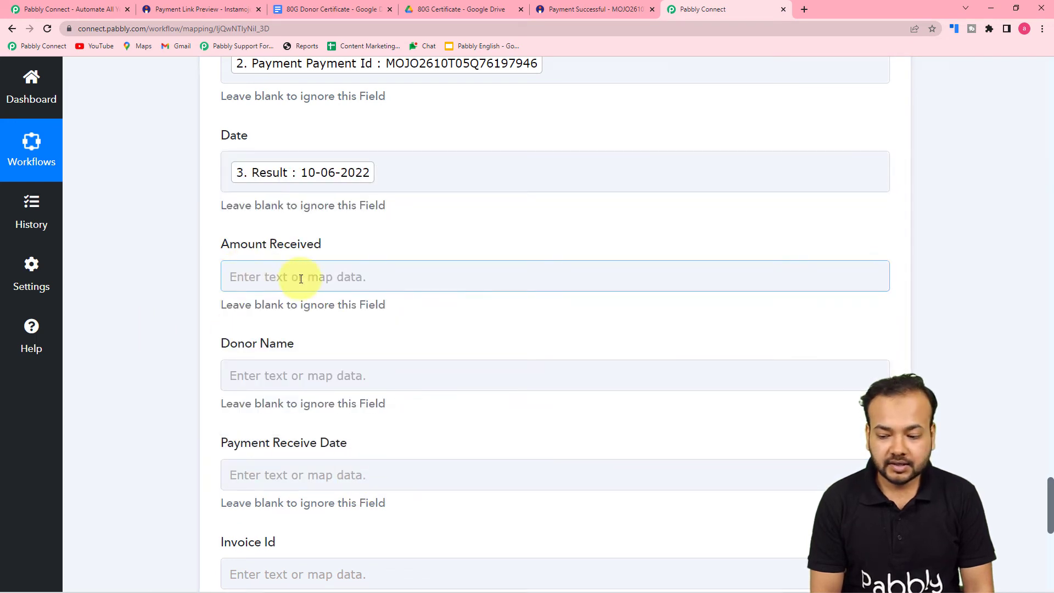
Map Amount Received to the New Sale trigger's 10.00 sale amount
{"action": "scroll", "coordinate": [301, 280], "scroll_direction": "down", "scroll_amount": 1}
{"action": "left_click", "coordinate": [315, 219]}
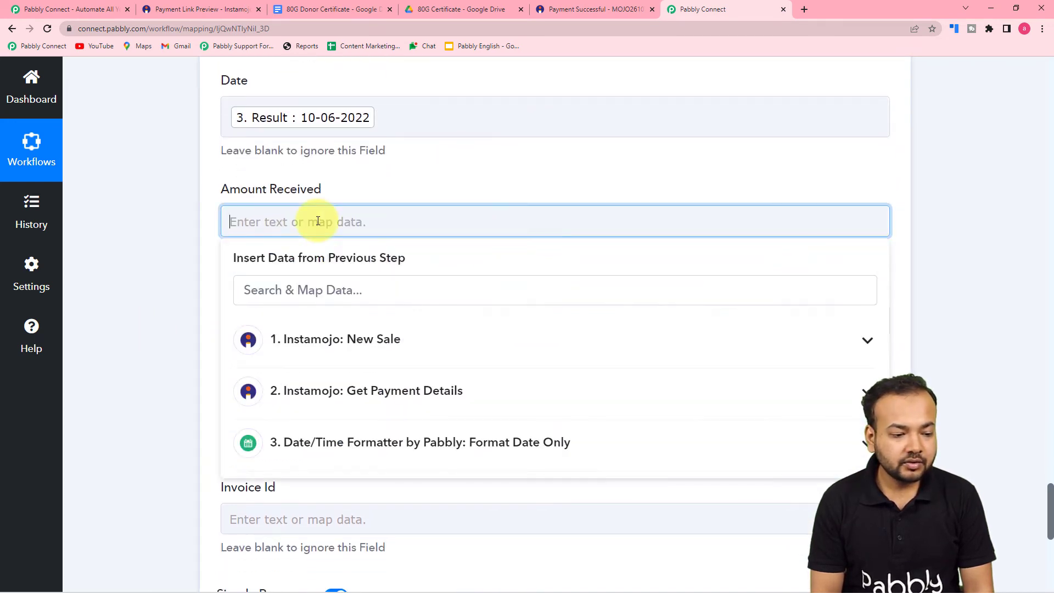
{"action": "left_click", "coordinate": [305, 346]}
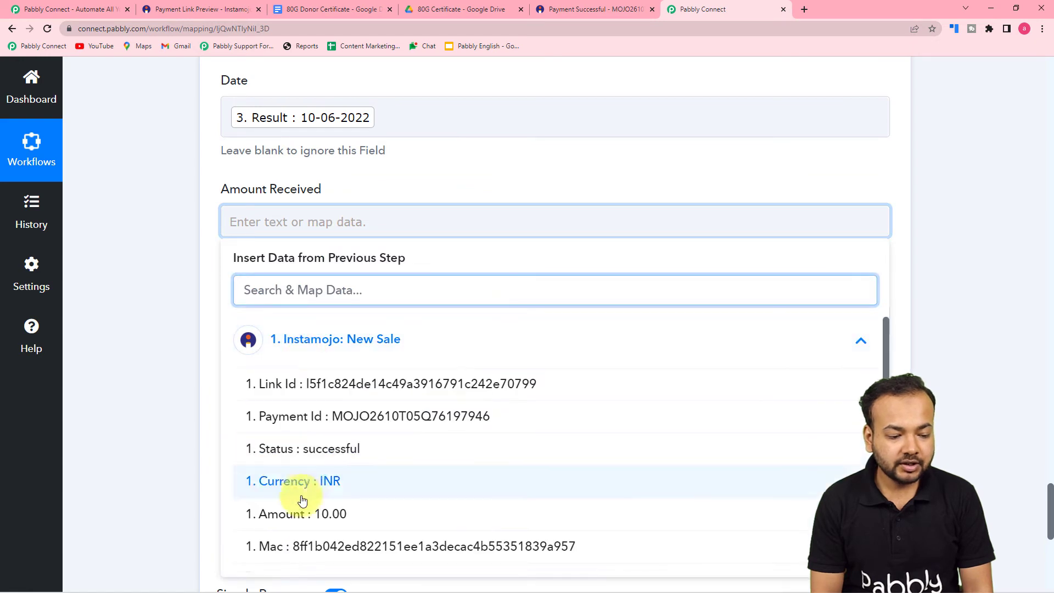
{"action": "left_click", "coordinate": [295, 574]}
{"action": "left_click", "coordinate": [170, 344]}
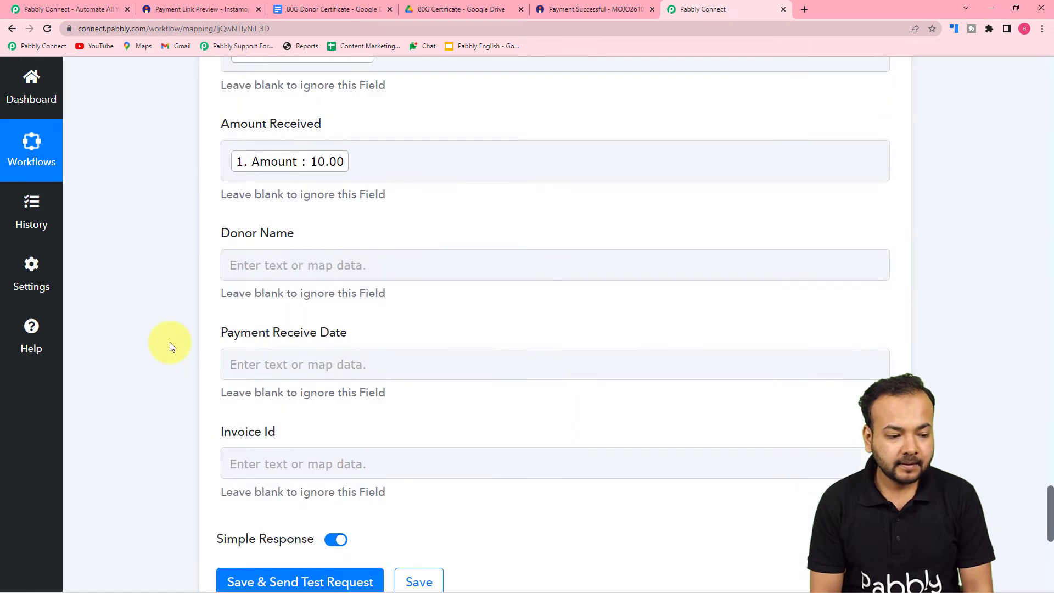
Map Donor Name to the buyer's name from Get Payment Details
{"action": "scroll", "coordinate": [170, 345], "scroll_direction": "down", "scroll_amount": 2}
{"action": "left_click", "coordinate": [294, 164]}
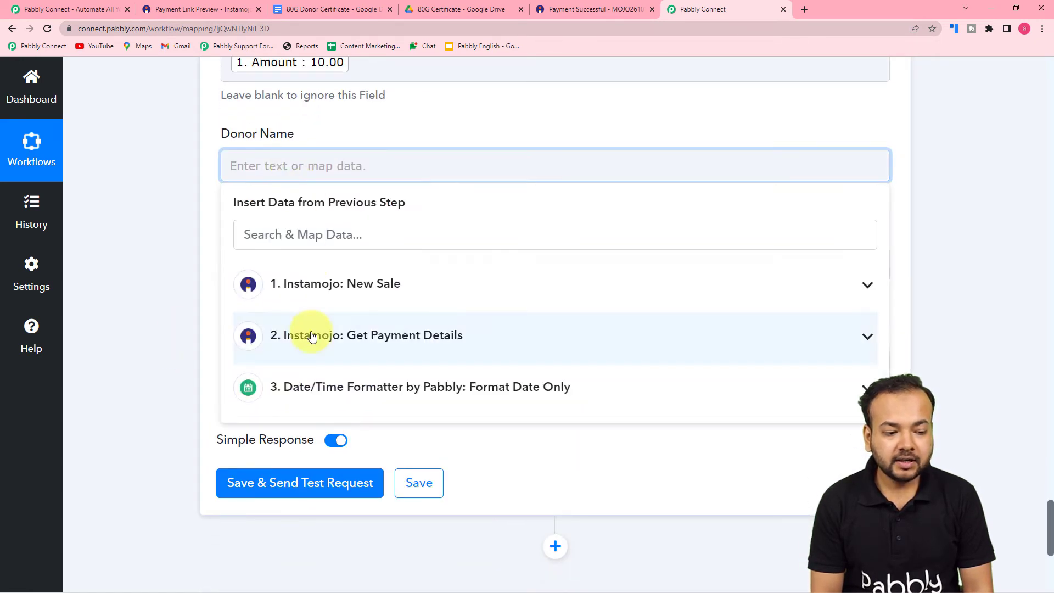
{"action": "left_click", "coordinate": [301, 335]}
{"action": "scroll", "coordinate": [307, 437], "scroll_direction": "down", "scroll_amount": 2}
{"action": "left_click", "coordinate": [306, 436]}
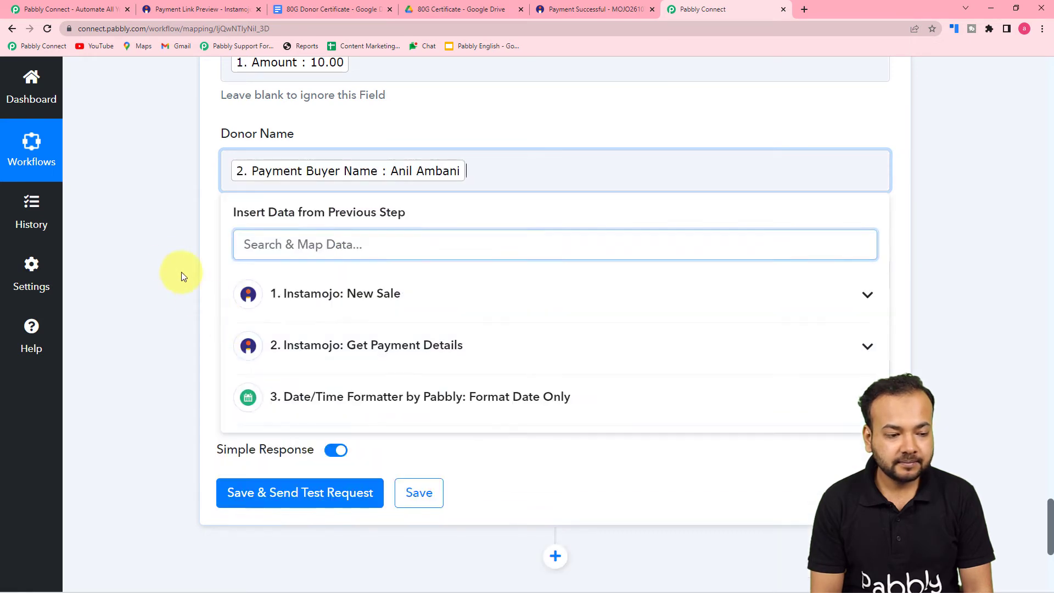
{"action": "left_click", "coordinate": [174, 269]}
Map Payment Receive Date to the date formatter's formatted result
{"action": "scroll", "coordinate": [174, 265], "scroll_direction": "down", "scroll_amount": 1}
{"action": "left_click", "coordinate": [298, 220]}
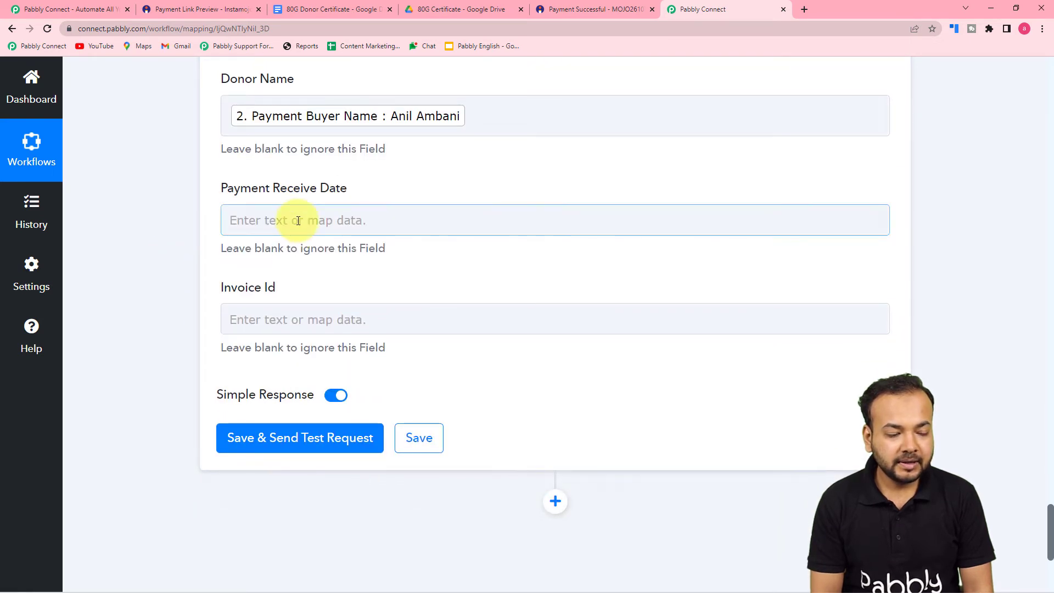
{"action": "left_click", "coordinate": [298, 221]}
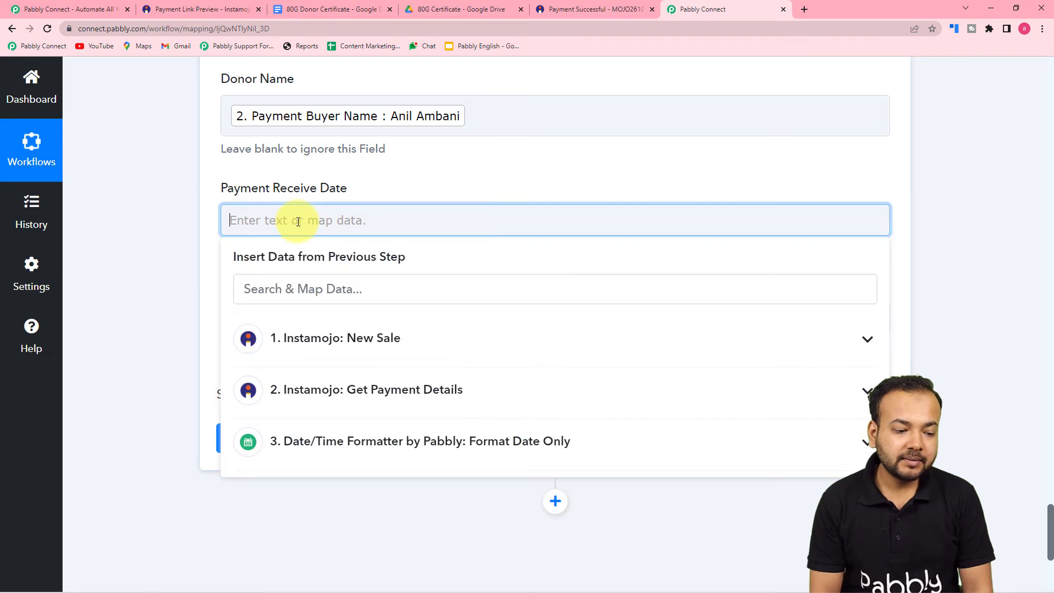
{"action": "scroll", "coordinate": [340, 263], "scroll_direction": "down", "scroll_amount": 2}
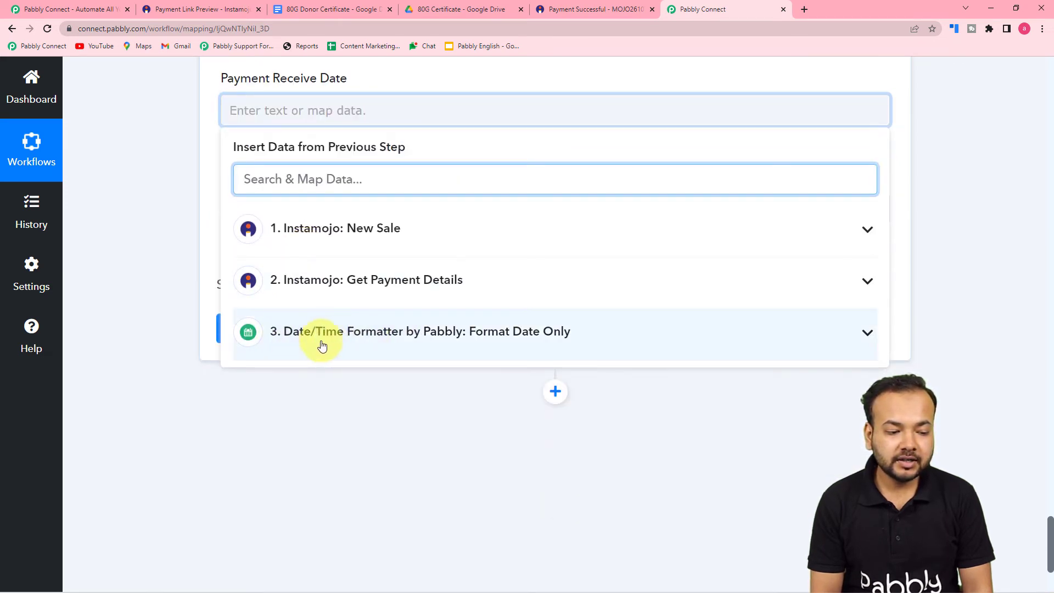
{"action": "left_click", "coordinate": [341, 344]}
{"action": "left_click", "coordinate": [303, 407]}
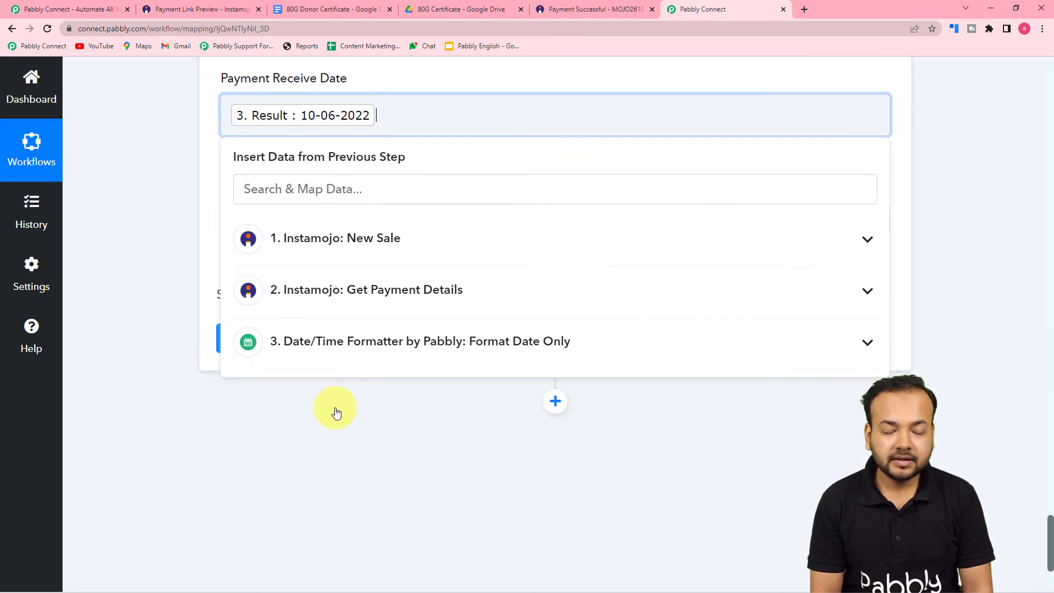
{"action": "left_click", "coordinate": [160, 268]}
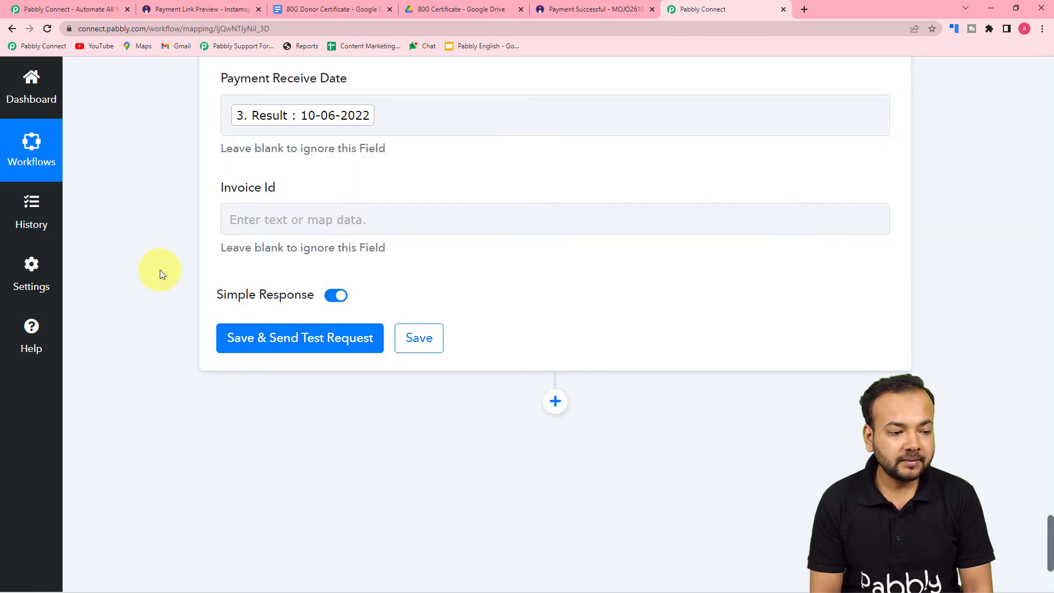
Map Invoice Id to the Instamojo New Sale Payment Id, then check the 80G Certificate folder
{"action": "left_click", "coordinate": [289, 220]}
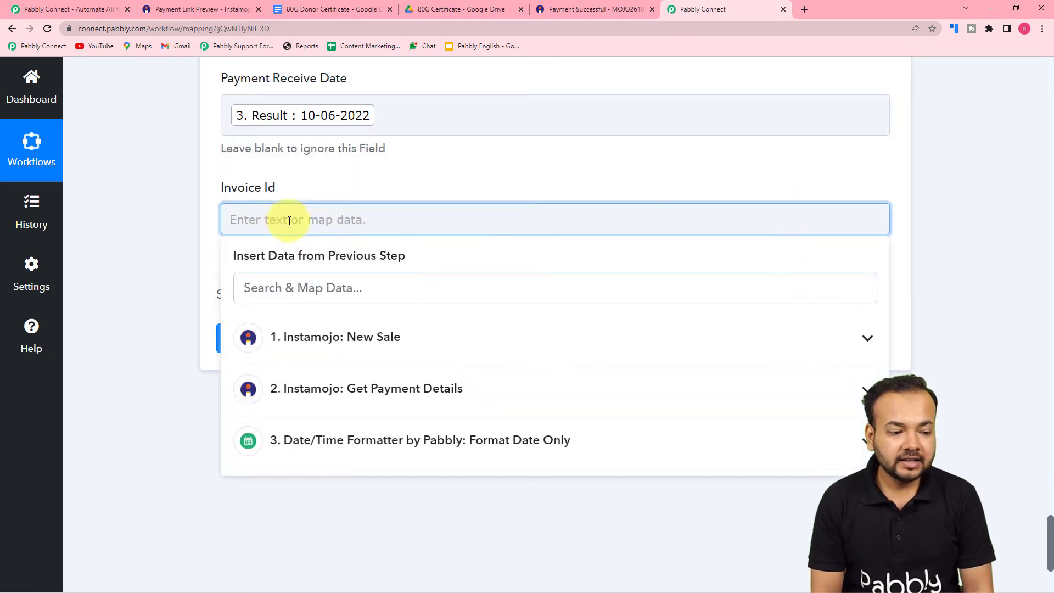
{"action": "left_click", "coordinate": [325, 356]}
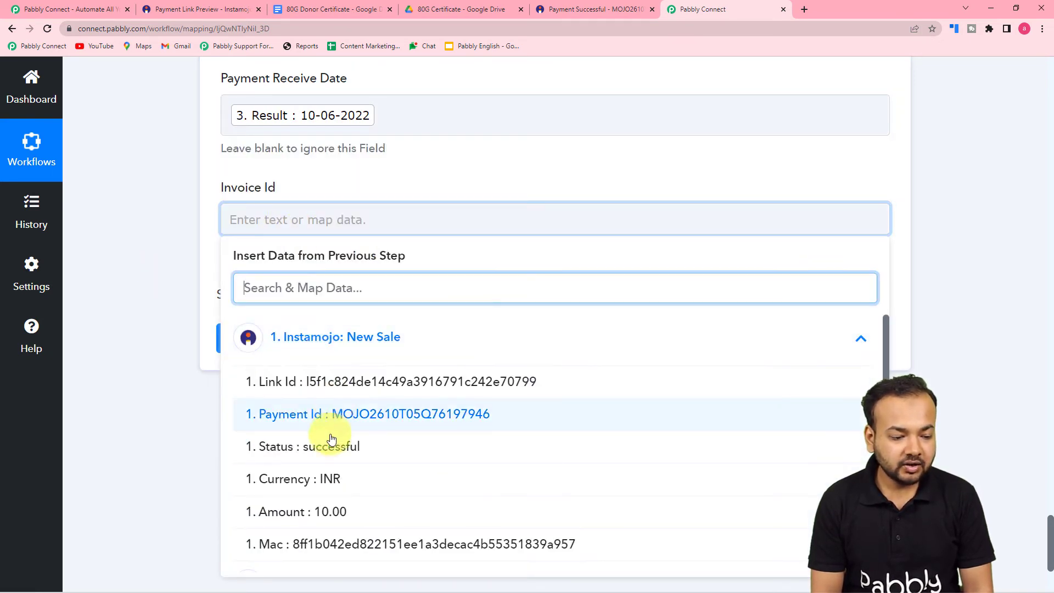
{"action": "left_click", "coordinate": [358, 416]}
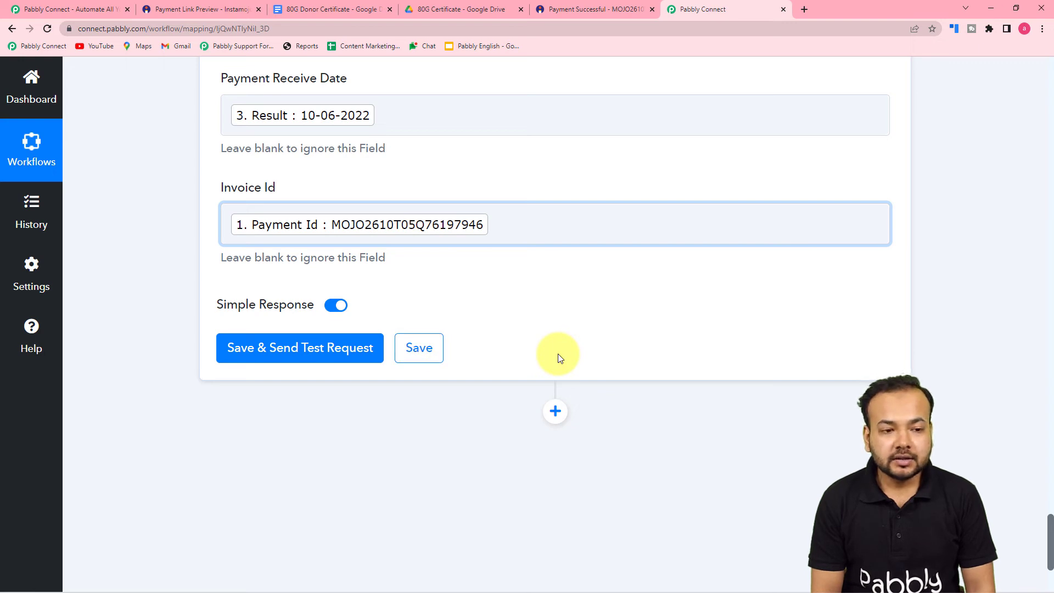
{"action": "left_click", "coordinate": [451, 11]}
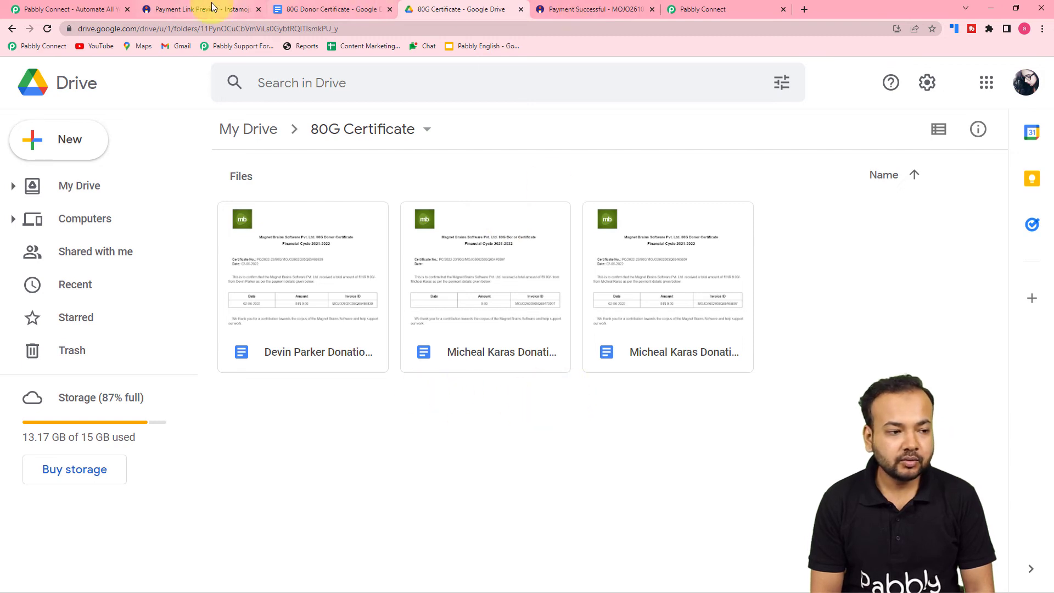
{"action": "left_click", "coordinate": [83, 11]}
{"action": "left_click", "coordinate": [700, 10]}
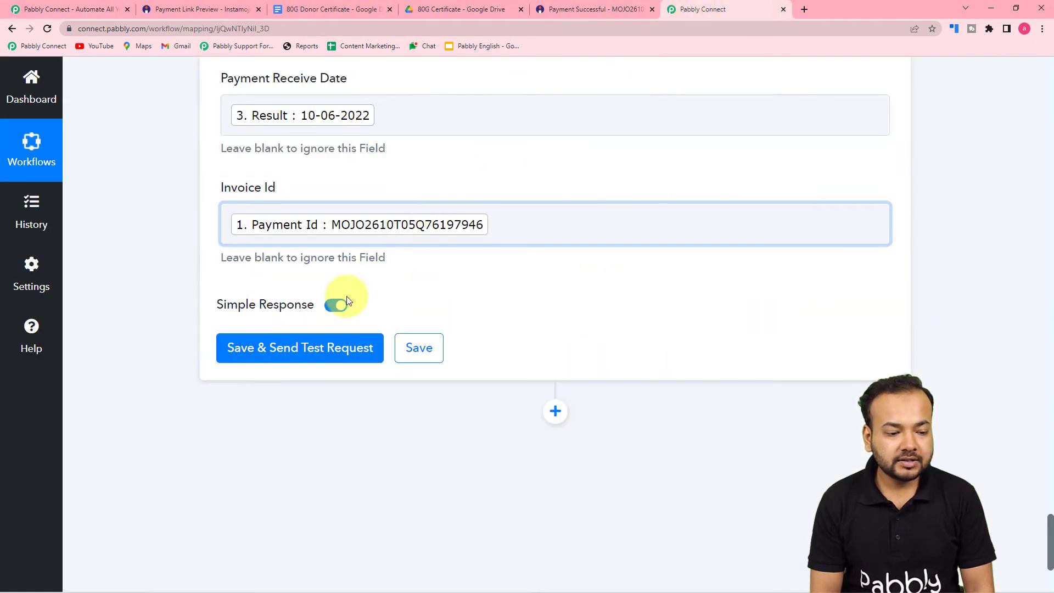
Send the certificate step's test request and view the 80G Certificate folder in Drive
{"action": "left_click", "coordinate": [317, 357]}
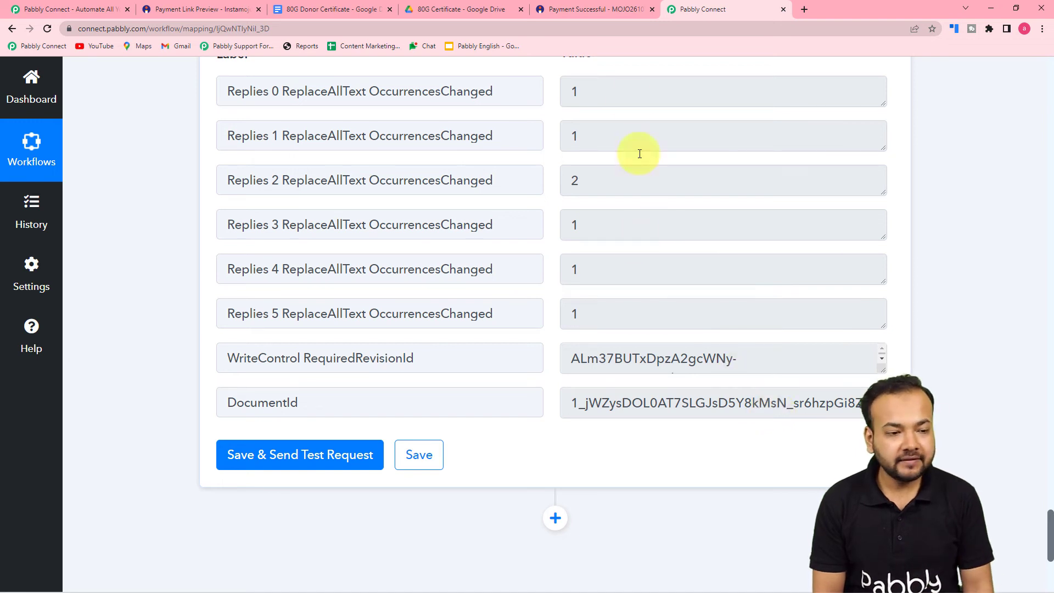
{"action": "left_click", "coordinate": [479, 6]}
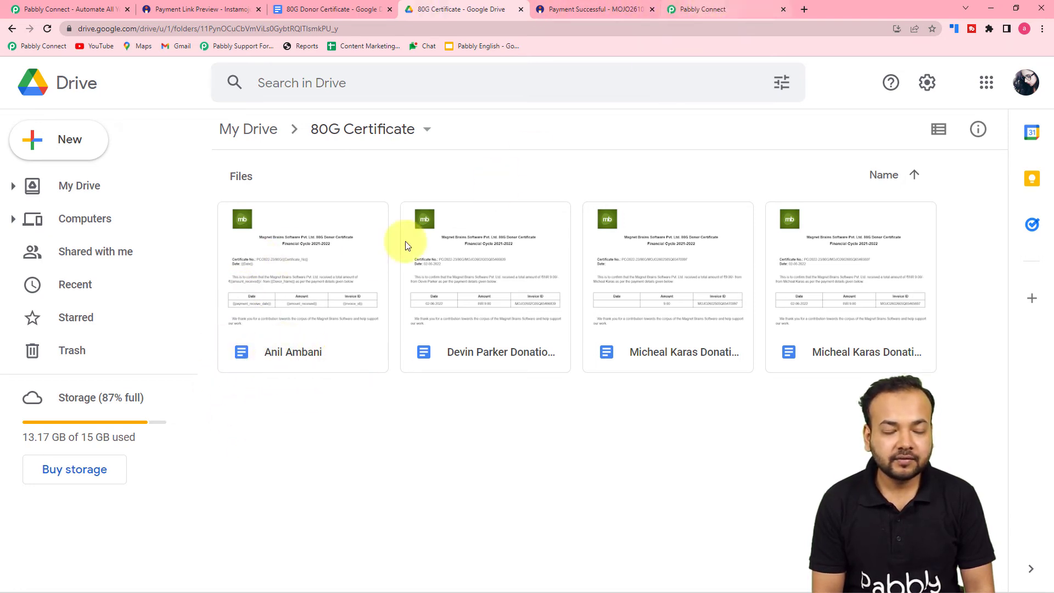
Open the generated donor certificate and compare its filled values with the 80G Donor Certificate template
{"action": "double_click", "coordinate": [277, 286]}
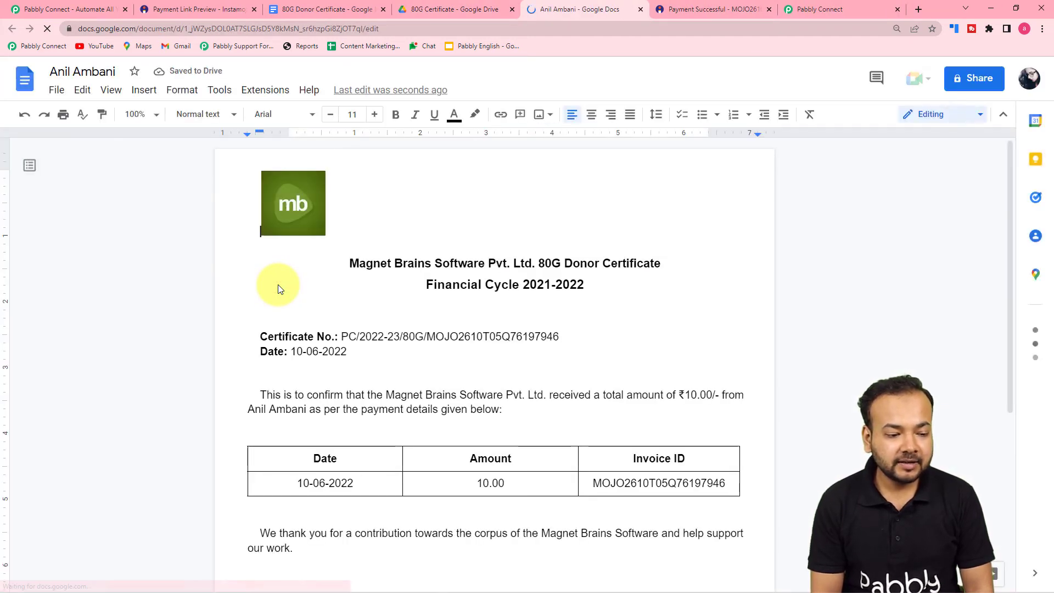
{"action": "scroll", "coordinate": [277, 284], "scroll_direction": "down", "scroll_amount": 1}
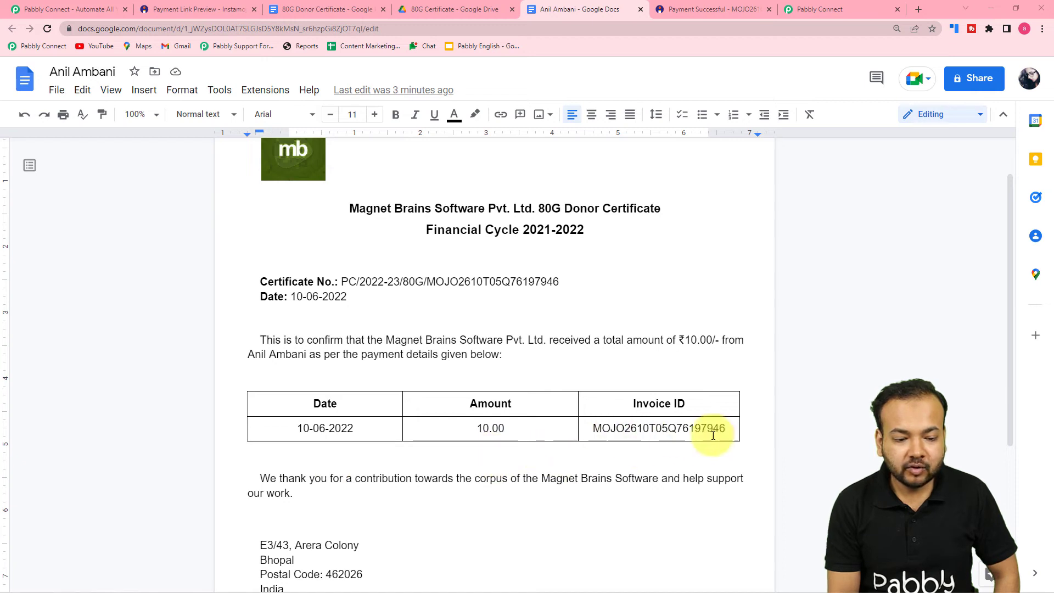
{"action": "scroll", "coordinate": [715, 435], "scroll_direction": "down", "scroll_amount": 2}
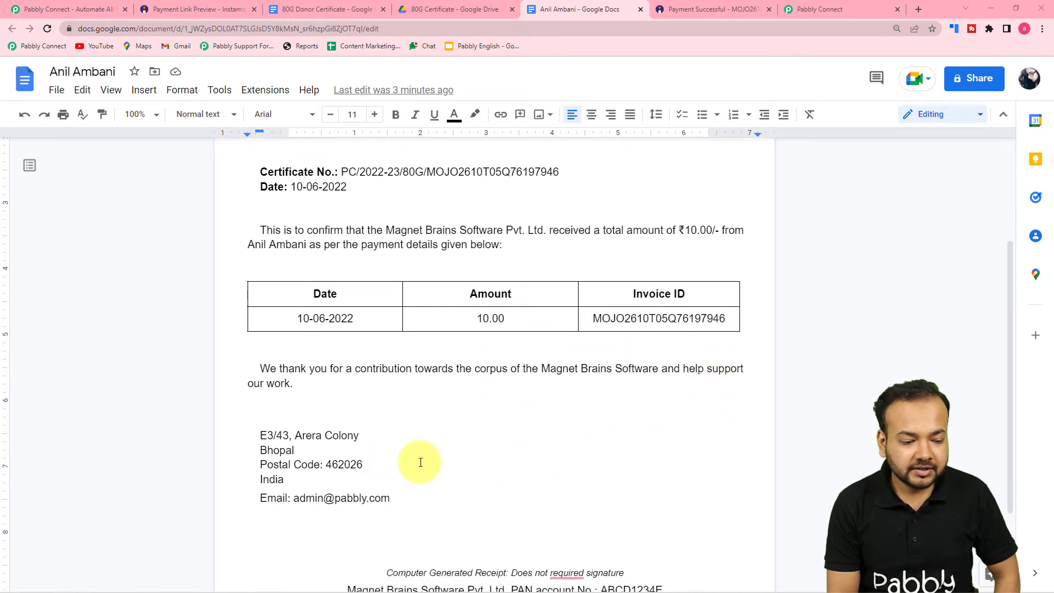
{"action": "scroll", "coordinate": [417, 463], "scroll_direction": "down", "scroll_amount": 1}
{"action": "scroll", "coordinate": [466, 353], "scroll_direction": "up", "scroll_amount": 4}
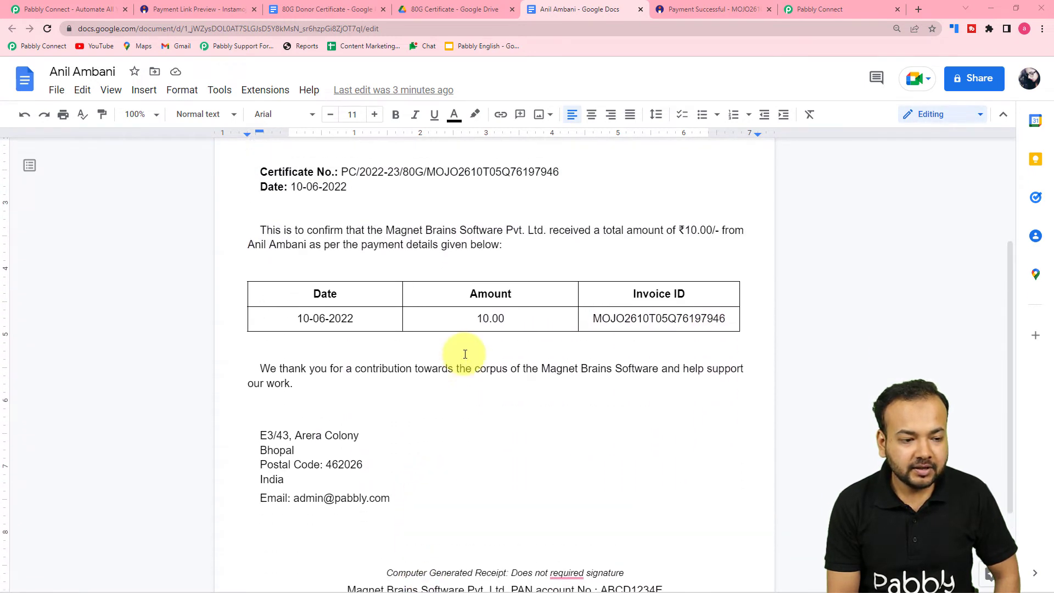
{"action": "left_click", "coordinate": [342, 10]}
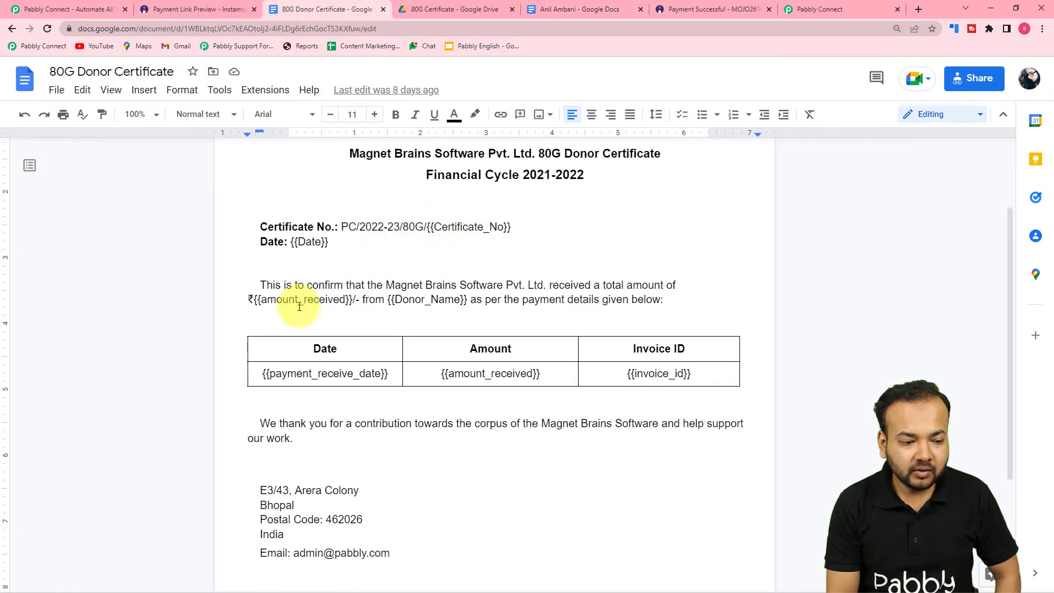
{"action": "left_click", "coordinate": [561, 12]}
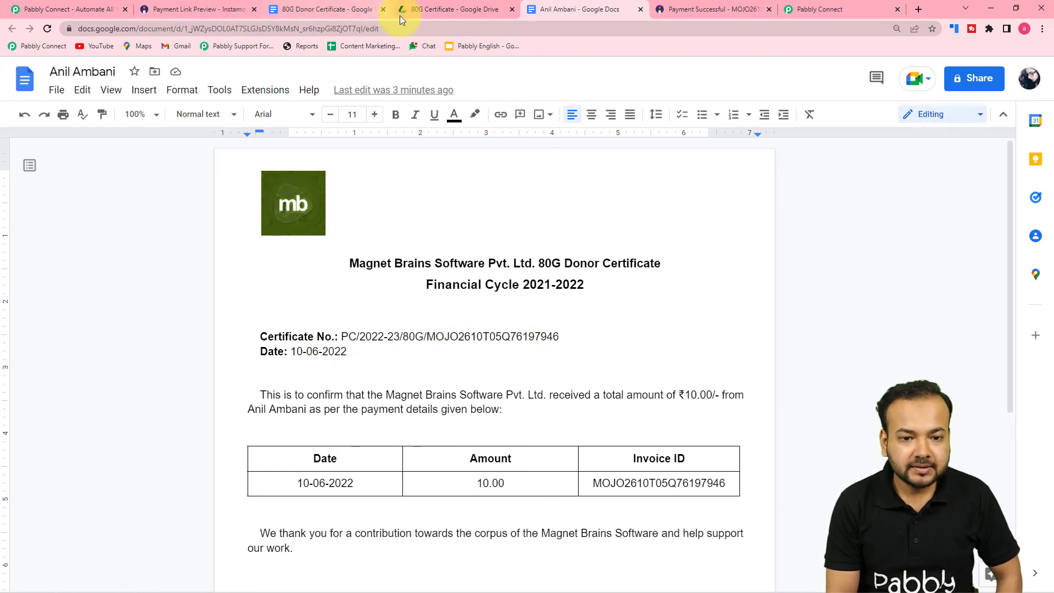
Back in the Pabbly workflow, add a new action step after the Google Docs certificate step
{"action": "left_click", "coordinate": [816, 9]}
{"action": "scroll", "coordinate": [579, 261], "scroll_direction": "up", "scroll_amount": 4}
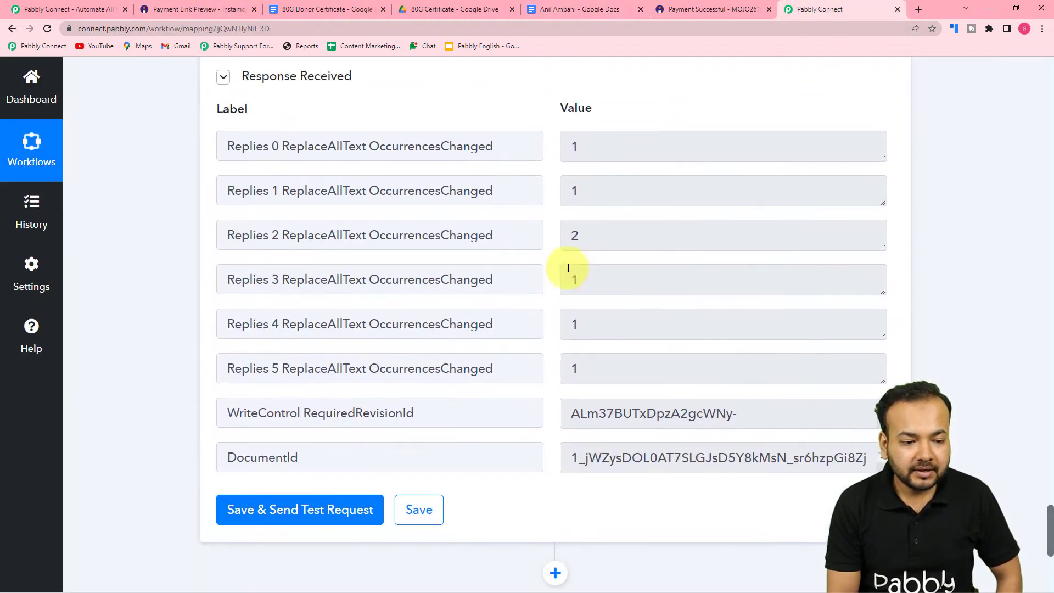
{"action": "scroll", "coordinate": [571, 266], "scroll_direction": "down", "scroll_amount": 7}
{"action": "scroll", "coordinate": [569, 267], "scroll_direction": "down", "scroll_amount": 3}
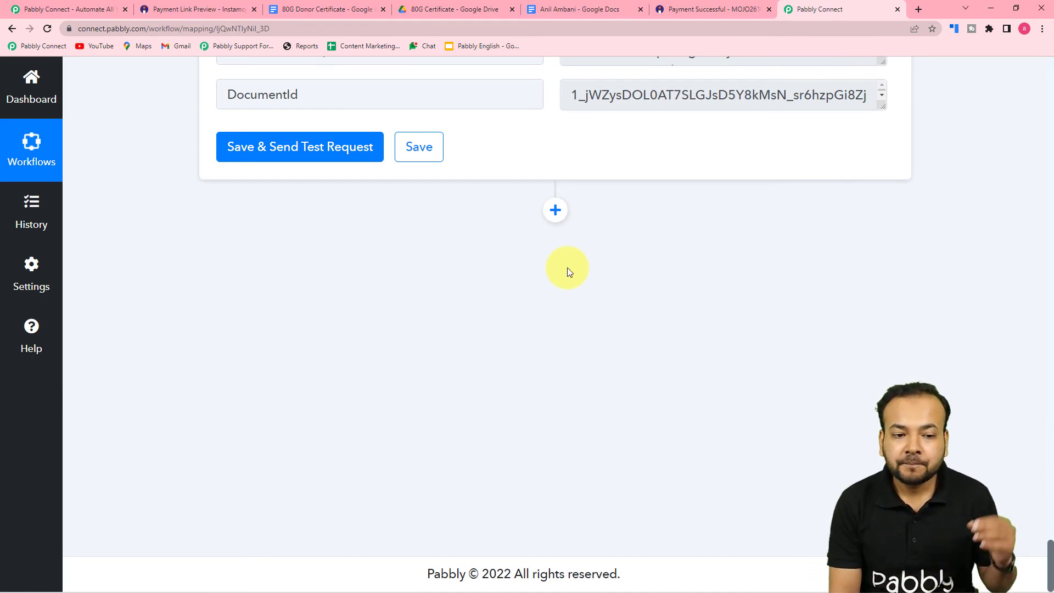
{"action": "scroll", "coordinate": [569, 270], "scroll_direction": "up", "scroll_amount": 2}
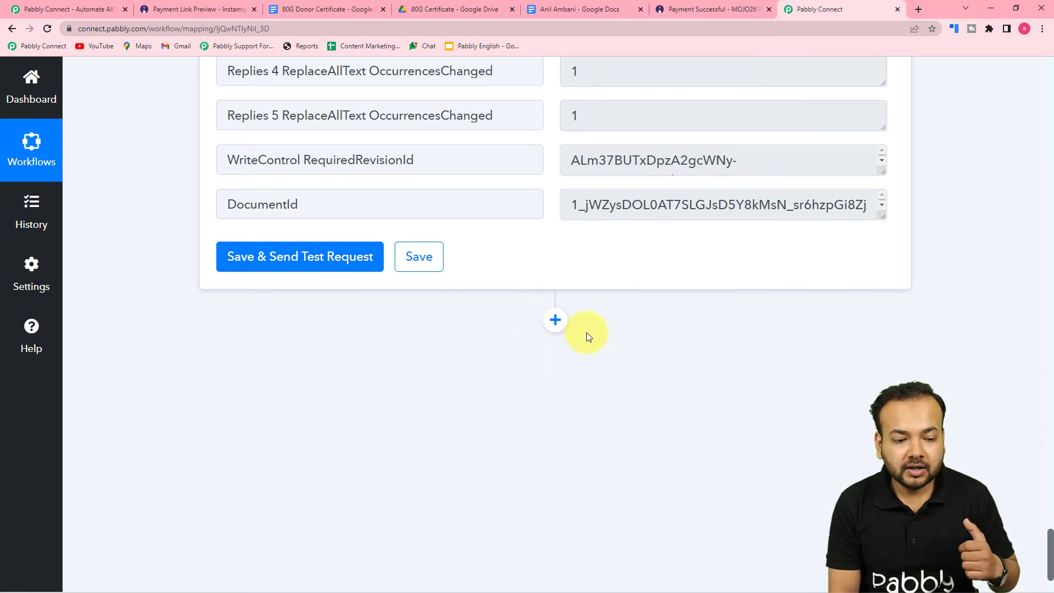
{"action": "left_click", "coordinate": [555, 320]}
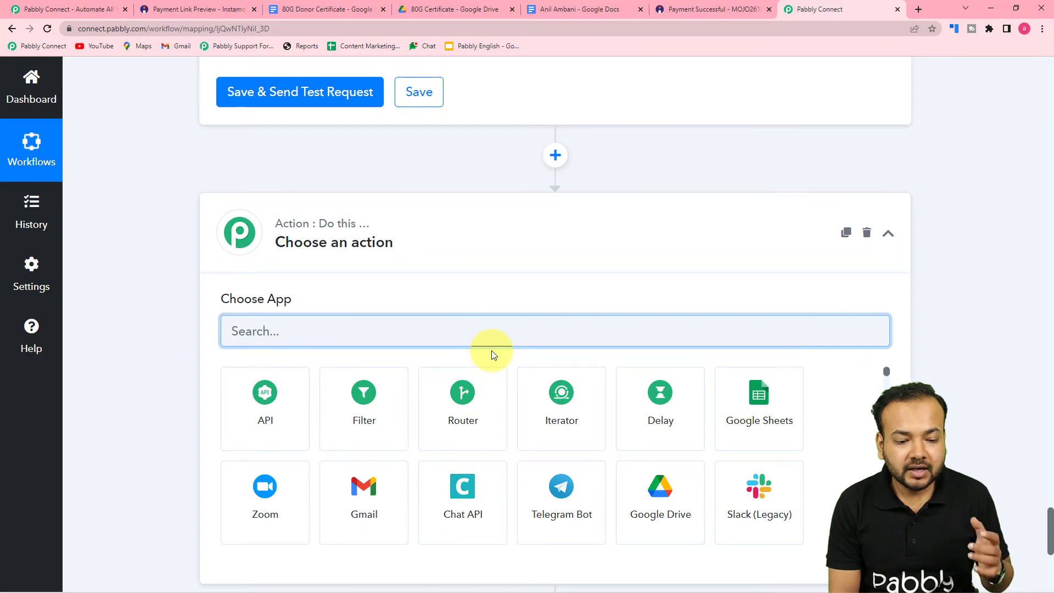
Set the new step to Google Drive's Share a File With Anyone action and bring up its connection options
{"action": "left_click", "coordinate": [672, 509]}
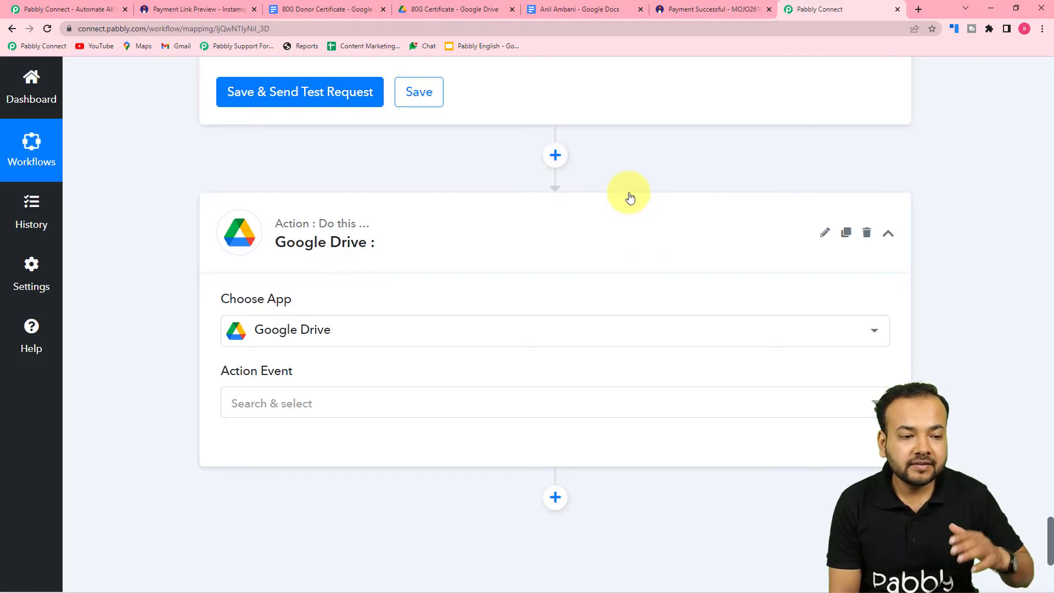
{"action": "scroll", "coordinate": [633, 170], "scroll_direction": "down", "scroll_amount": 2}
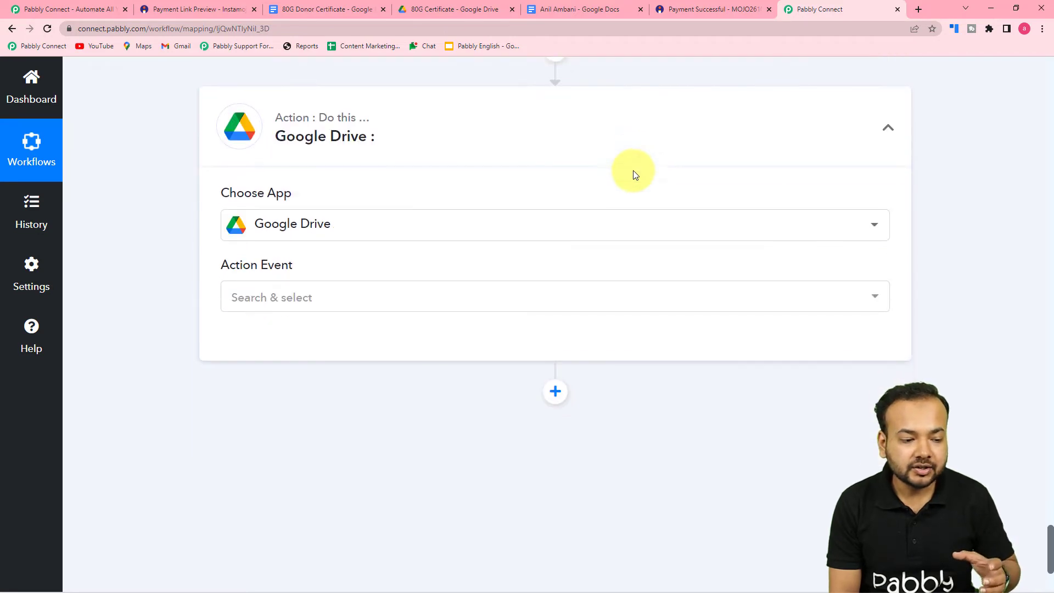
{"action": "left_click", "coordinate": [288, 299]}
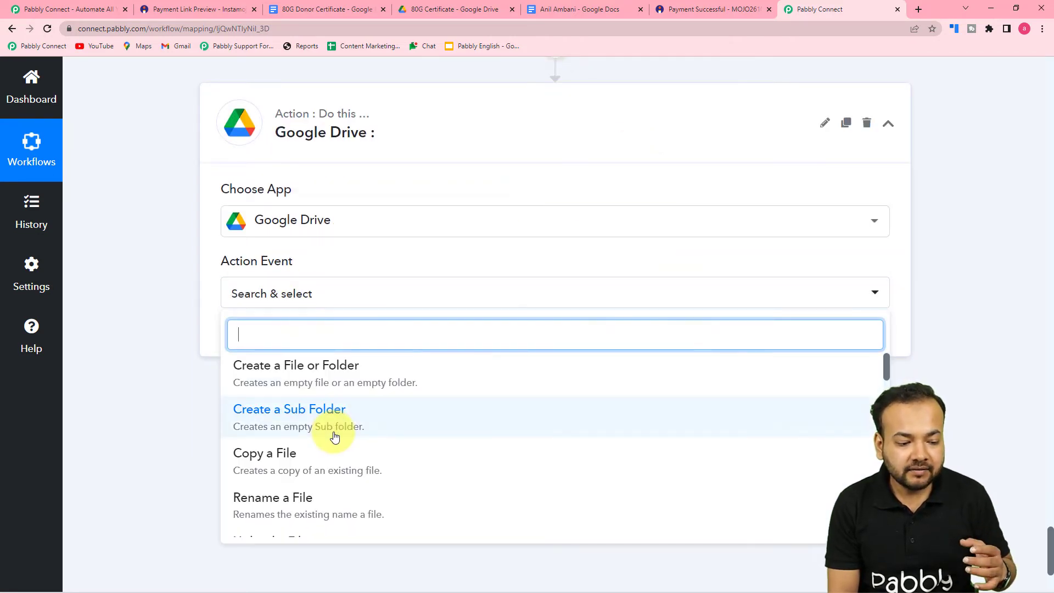
{"action": "scroll", "coordinate": [336, 436], "scroll_direction": "down", "scroll_amount": 3}
{"action": "scroll", "coordinate": [334, 436], "scroll_direction": "down", "scroll_amount": 4}
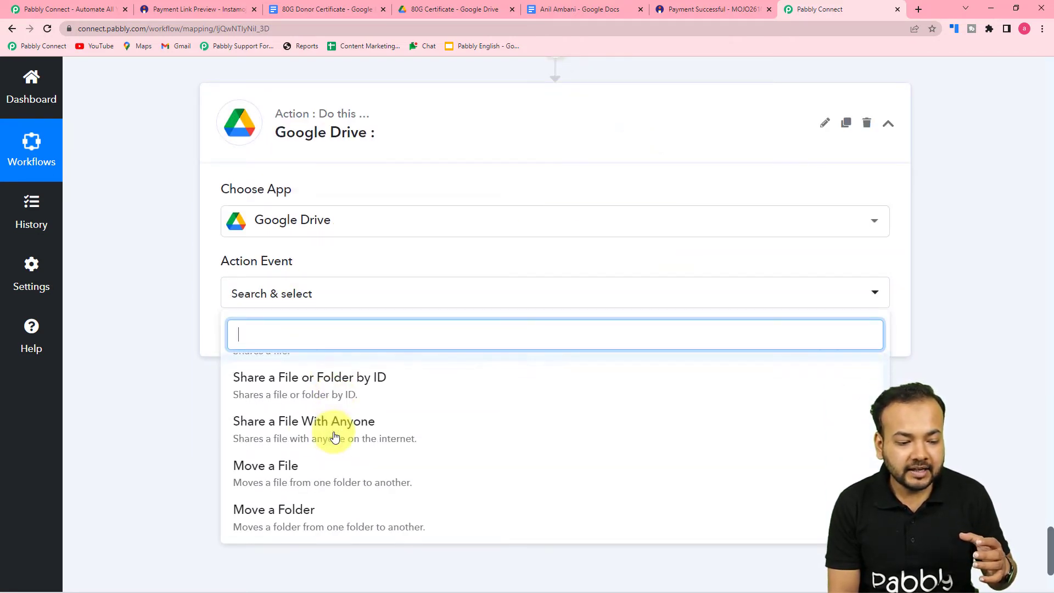
{"action": "left_click", "coordinate": [317, 434]}
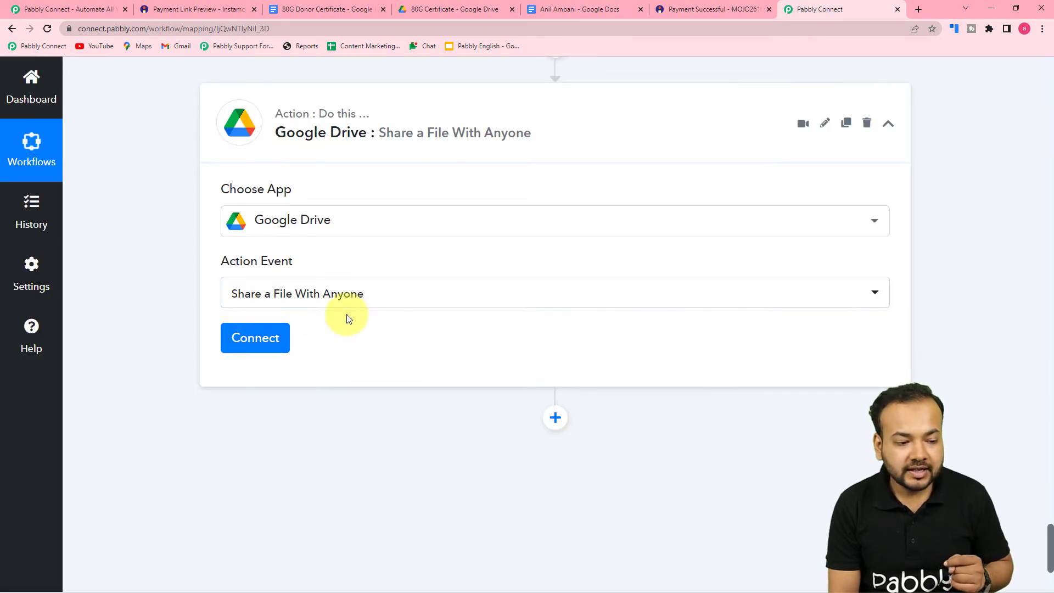
{"action": "left_click", "coordinate": [263, 342]}
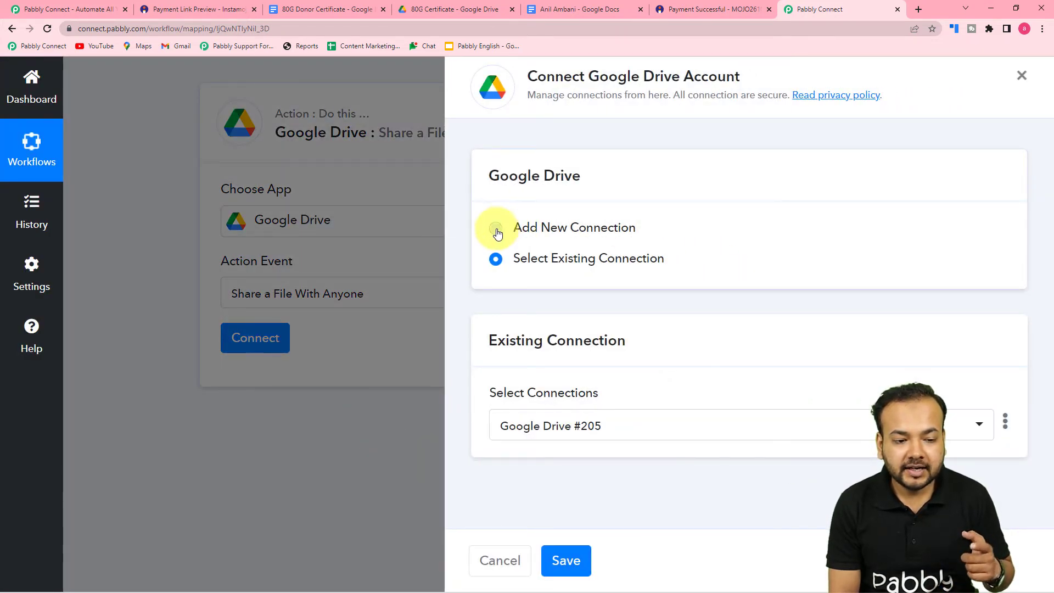
Add a new Google Drive connection by signing in and granting Pabbly Connect Drive access
{"action": "left_click", "coordinate": [497, 229]}
{"action": "left_click", "coordinate": [555, 404]}
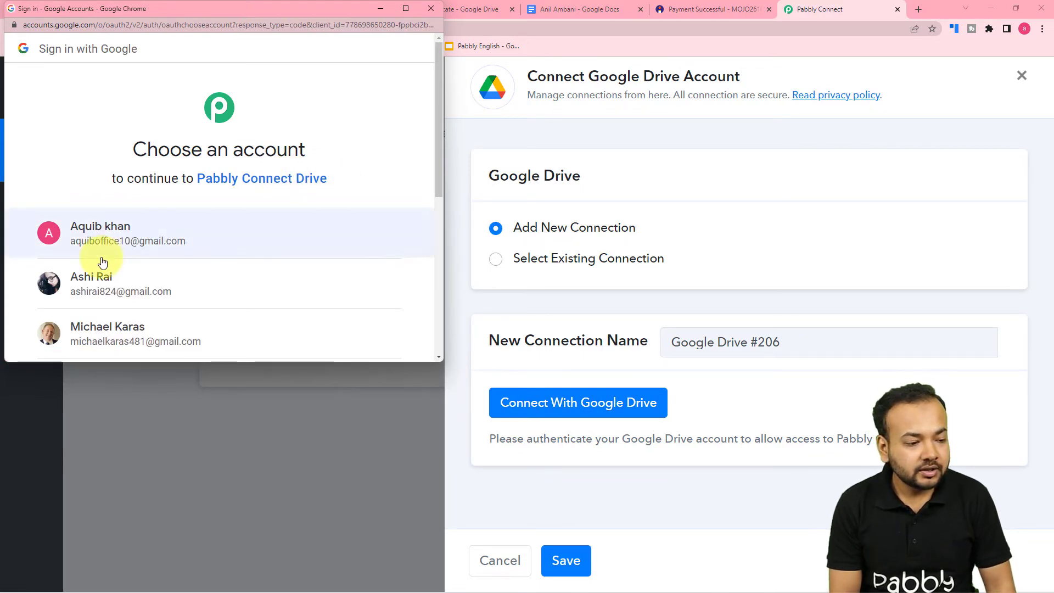
{"action": "left_click", "coordinate": [116, 290]}
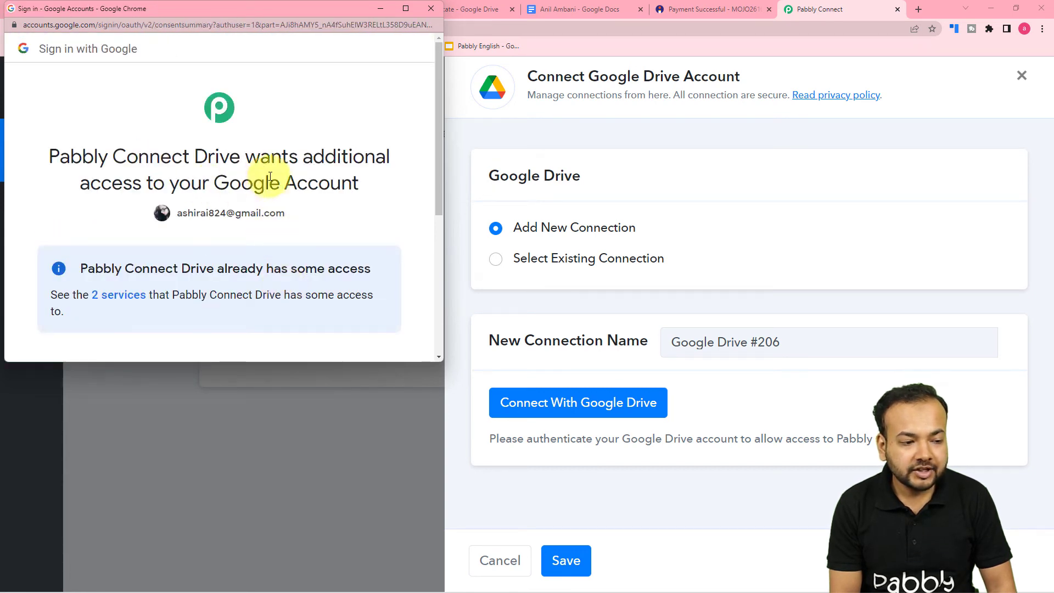
{"action": "scroll", "coordinate": [277, 176], "scroll_direction": "down", "scroll_amount": 5}
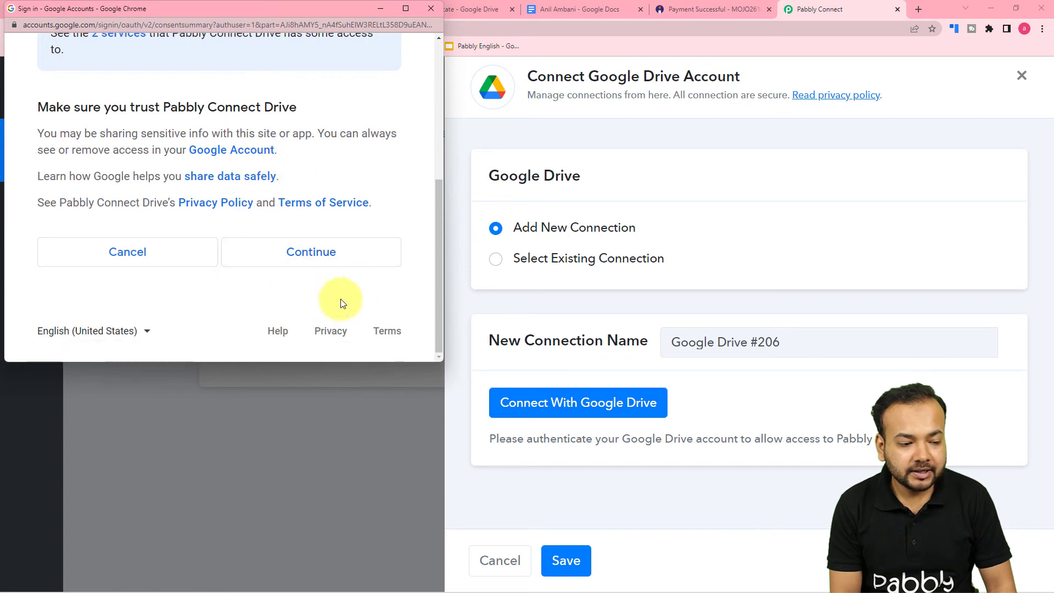
{"action": "left_click", "coordinate": [299, 251]}
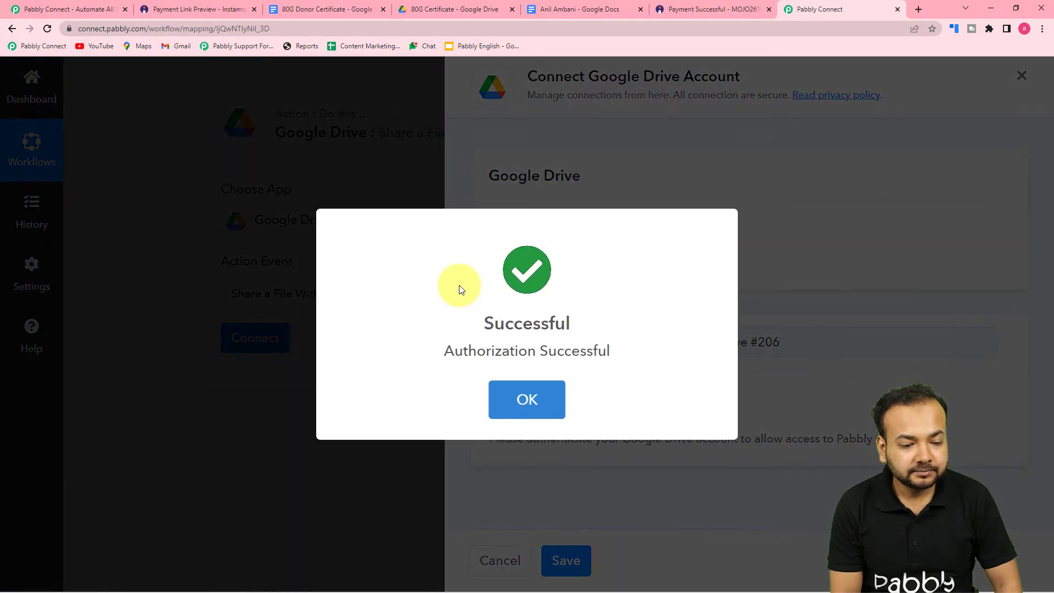
{"action": "scroll", "coordinate": [461, 289], "scroll_direction": "down", "scroll_amount": 2}
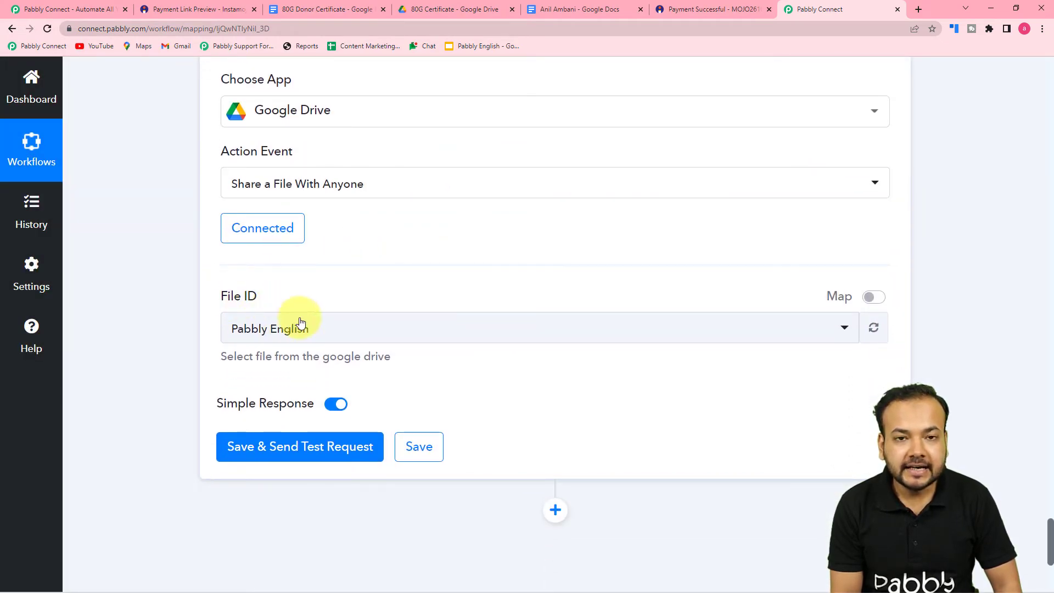
Switch File ID to mapped data and clear its existing ID value
{"action": "scroll", "coordinate": [429, 336], "scroll_direction": "up", "scroll_amount": 8}
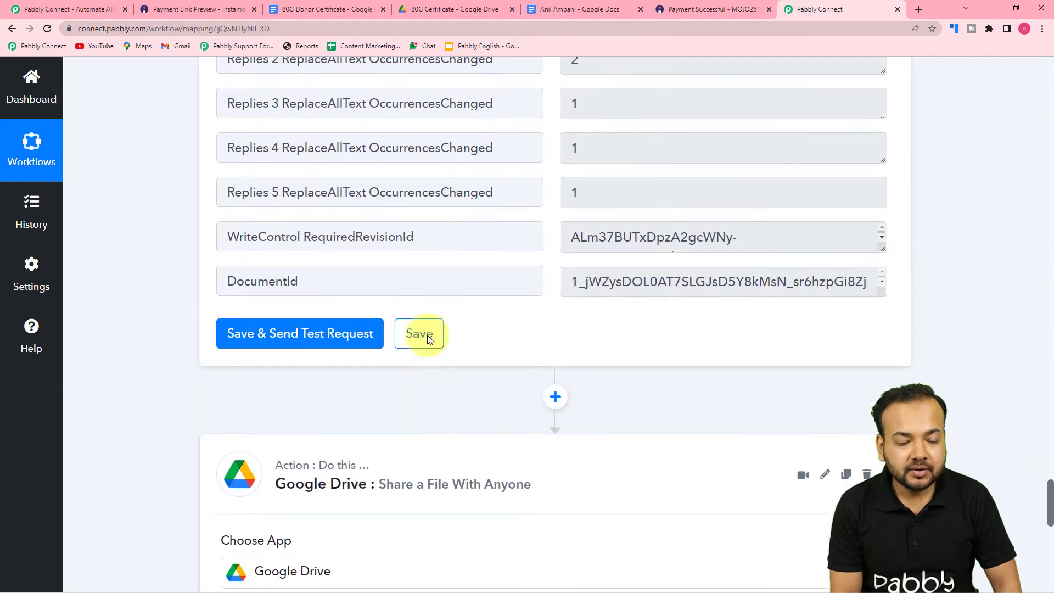
{"action": "scroll", "coordinate": [427, 336], "scroll_direction": "up", "scroll_amount": 4}
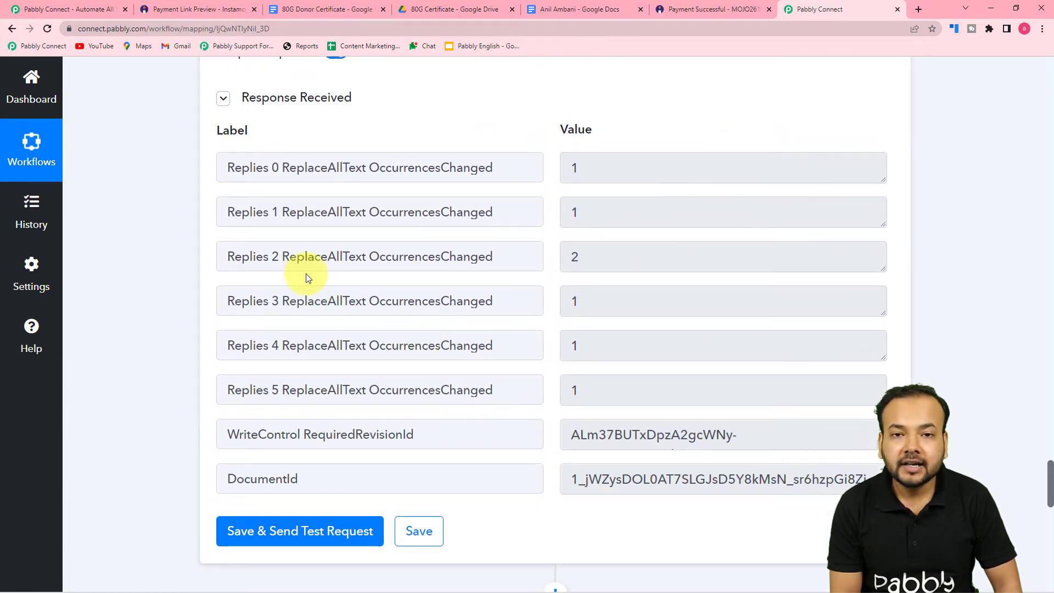
{"action": "scroll", "coordinate": [291, 324], "scroll_direction": "down", "scroll_amount": 1}
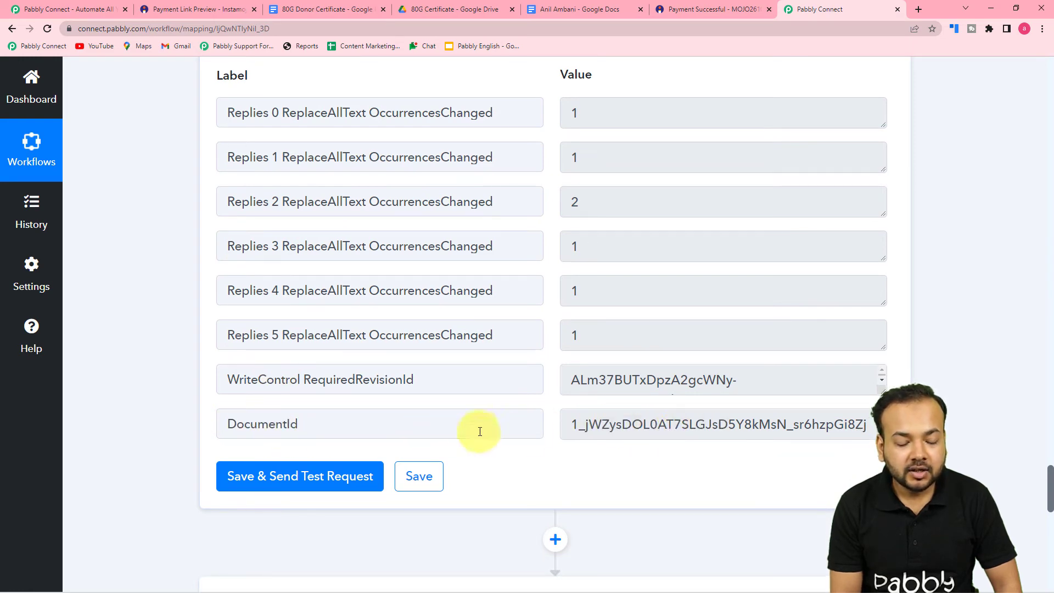
{"action": "scroll", "coordinate": [480, 431], "scroll_direction": "down", "scroll_amount": 3}
{"action": "scroll", "coordinate": [602, 327], "scroll_direction": "down", "scroll_amount": 6}
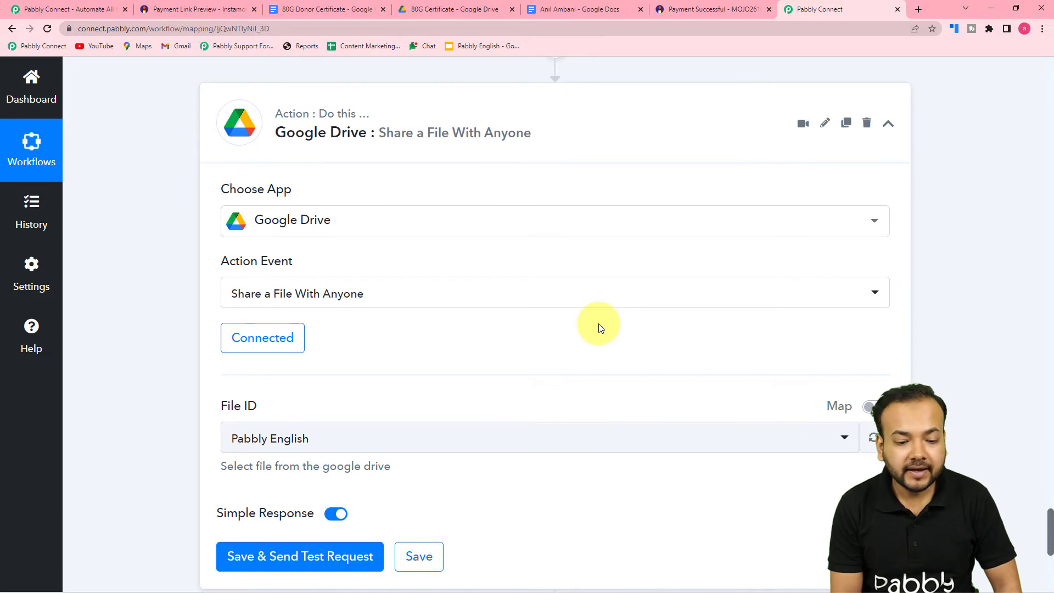
{"action": "scroll", "coordinate": [599, 324], "scroll_direction": "down", "scroll_amount": 3}
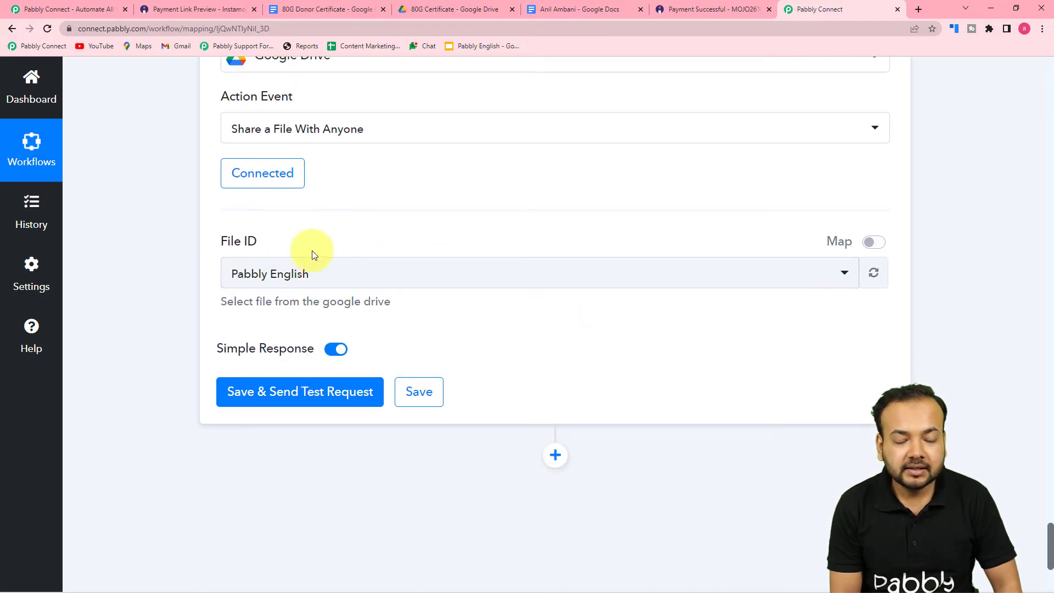
{"action": "left_click", "coordinate": [876, 246]}
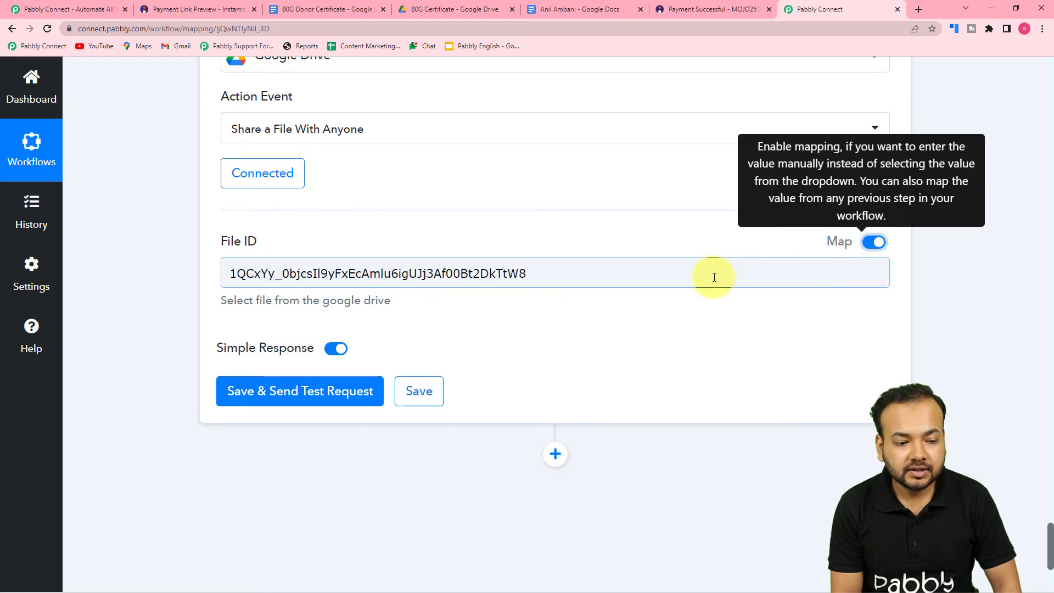
{"action": "left_click_drag", "start_coordinate": [571, 275], "coordinate": [120, 260]}
{"action": "key", "text": "BackSpace"}
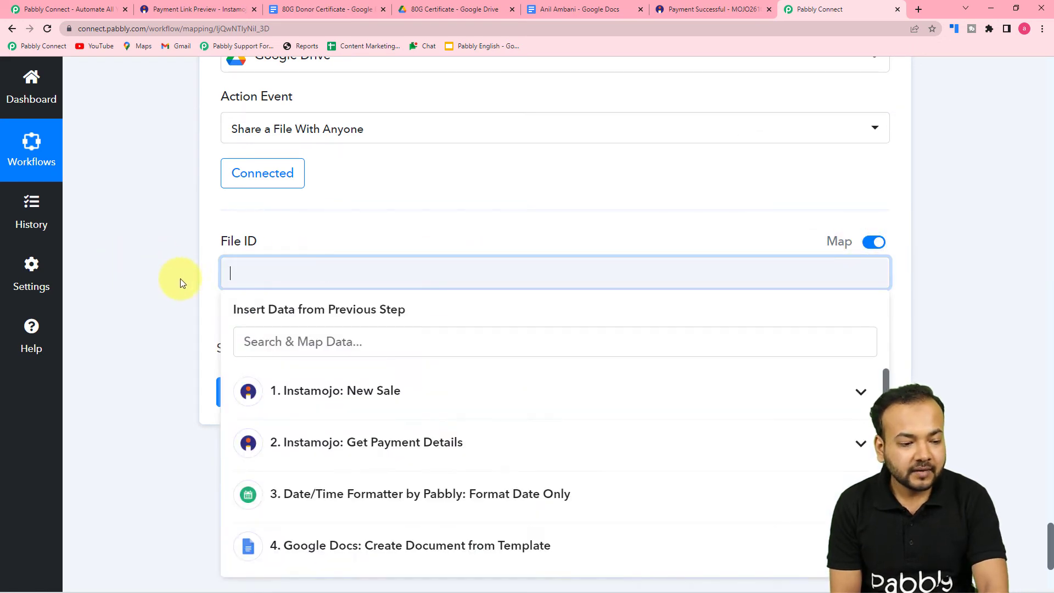
Map File ID to the Google Docs step's DocumentId and send a test request
{"action": "scroll", "coordinate": [235, 275], "scroll_direction": "down", "scroll_amount": 3}
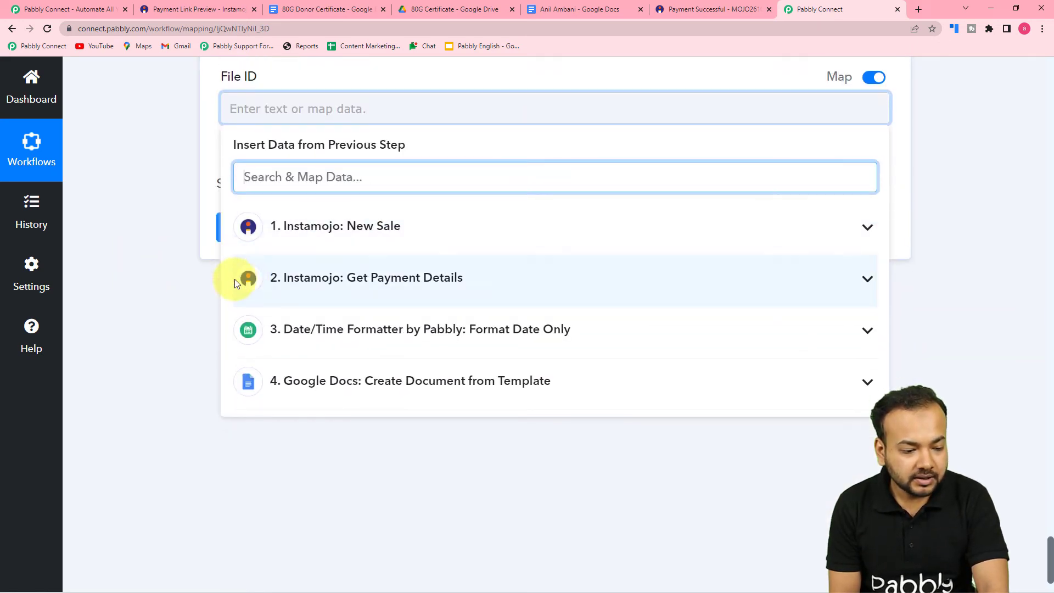
{"action": "left_click", "coordinate": [345, 384]}
{"action": "scroll", "coordinate": [341, 466], "scroll_direction": "down", "scroll_amount": 5}
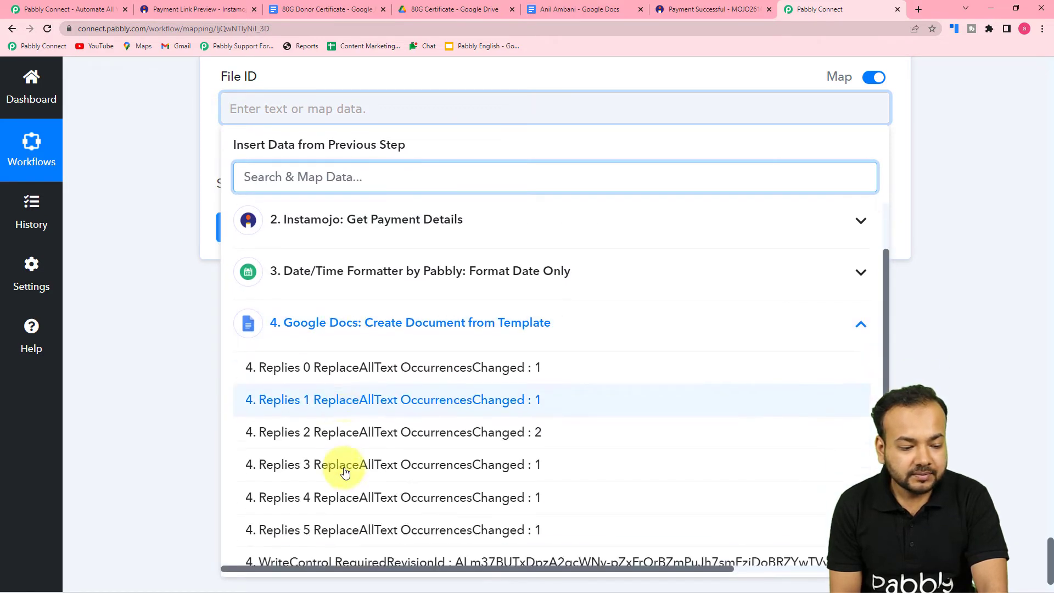
{"action": "left_click", "coordinate": [351, 546]}
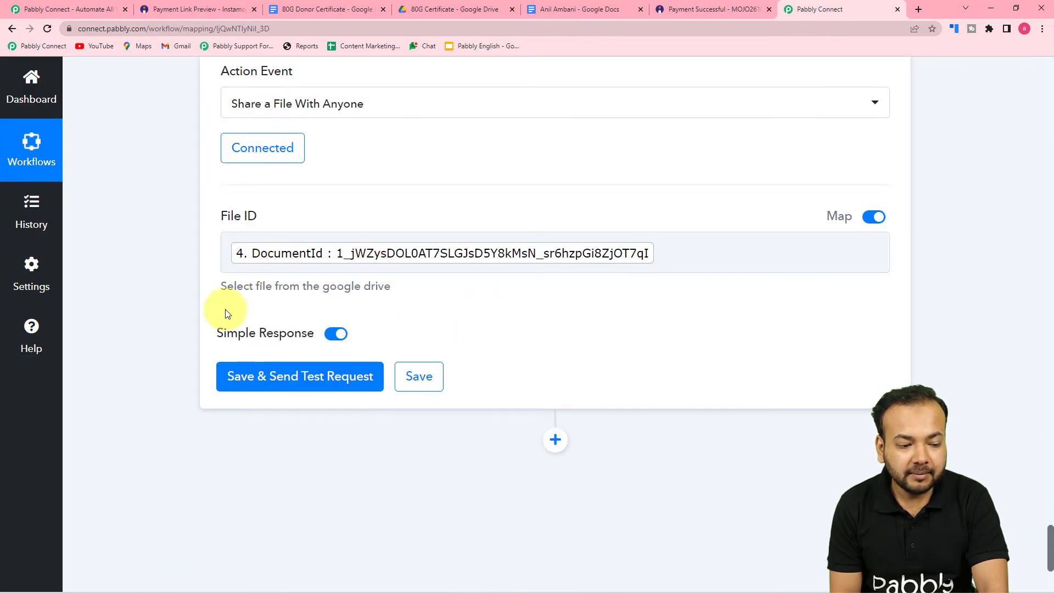
{"action": "left_click", "coordinate": [268, 379]}
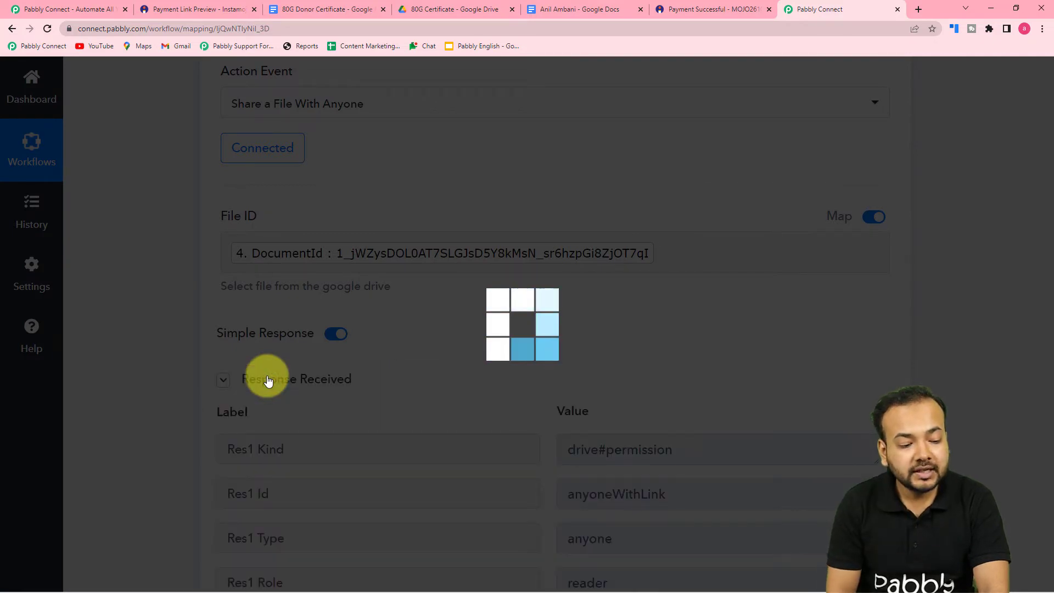
Review the response: anyoneWithLink reader permission, WebViewLink and Application/pdf export link
{"action": "scroll", "coordinate": [330, 365], "scroll_direction": "down", "scroll_amount": 3}
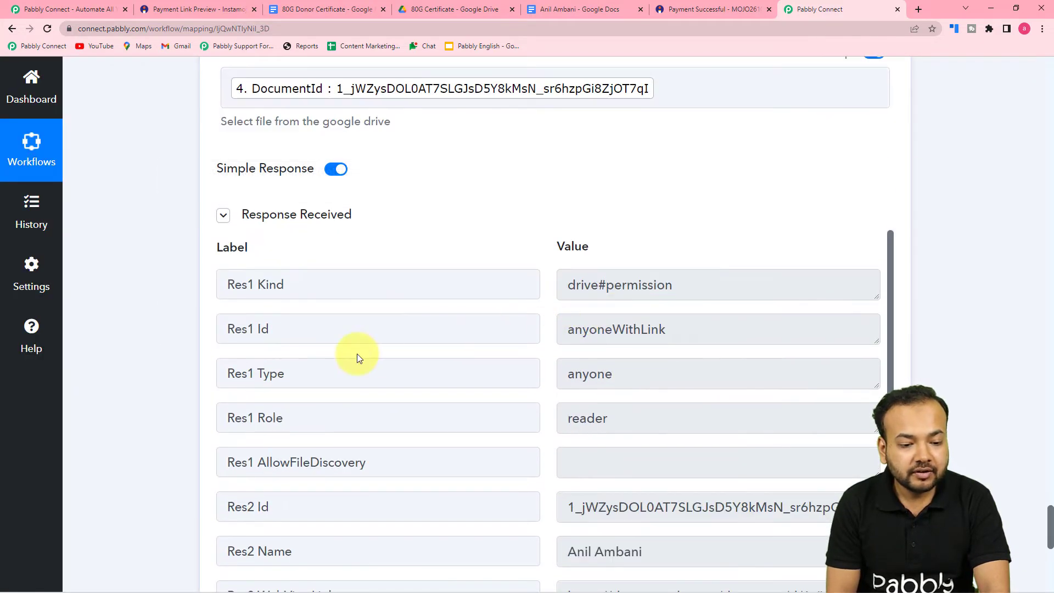
{"action": "scroll", "coordinate": [357, 354], "scroll_direction": "down", "scroll_amount": 2}
{"action": "scroll", "coordinate": [357, 354], "scroll_direction": "down", "scroll_amount": 4}
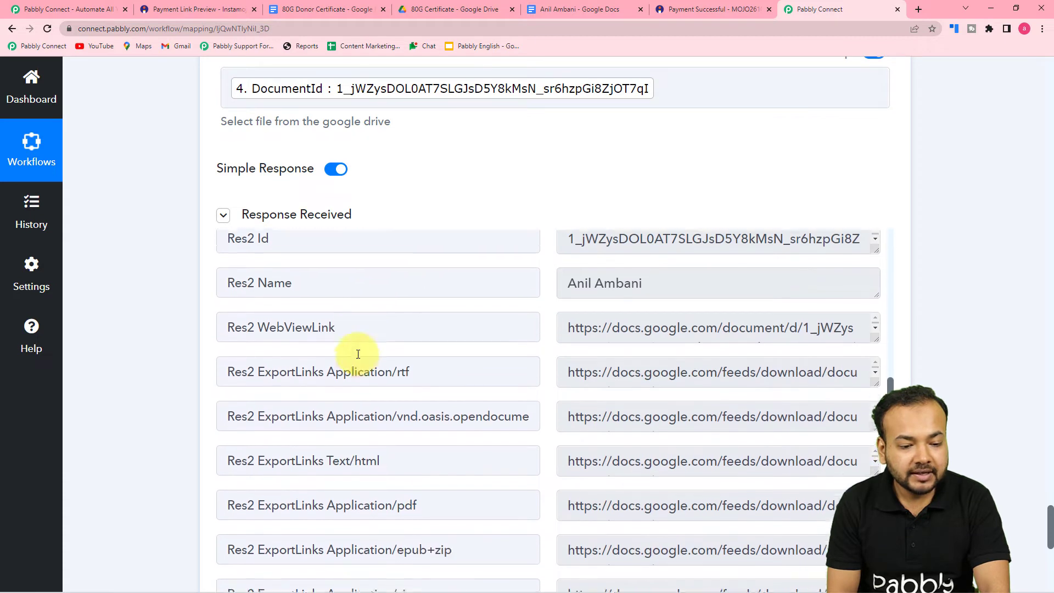
{"action": "scroll", "coordinate": [447, 334], "scroll_direction": "down", "scroll_amount": 2}
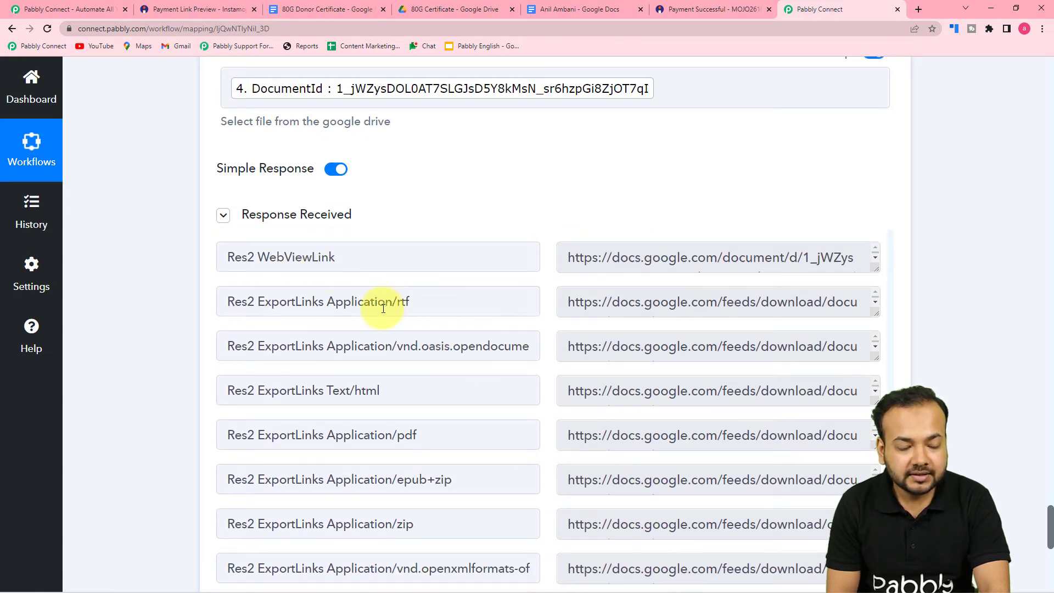
{"action": "scroll", "coordinate": [425, 355], "scroll_direction": "down", "scroll_amount": 1}
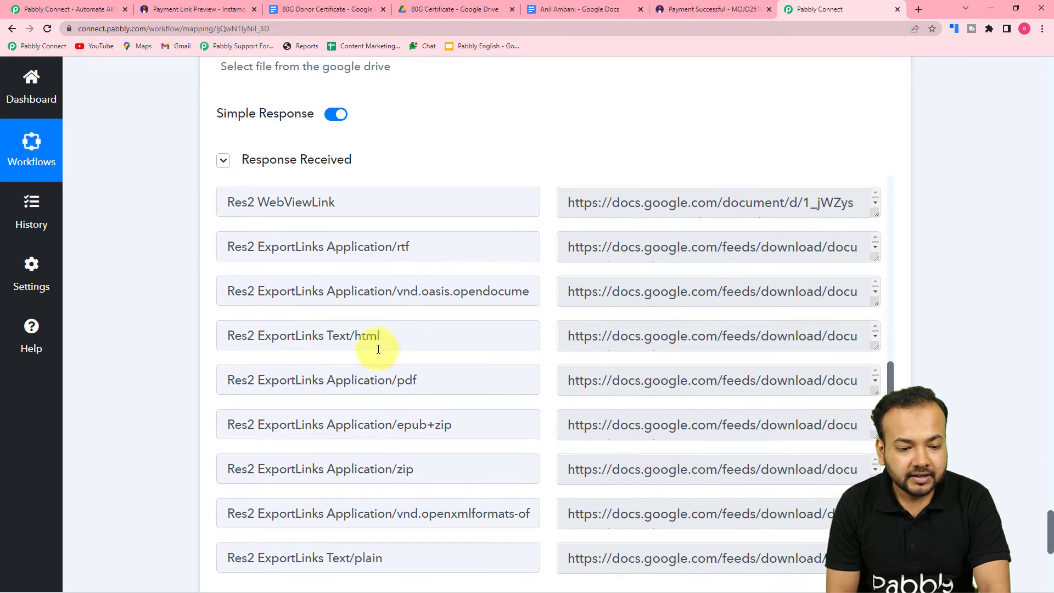
{"action": "scroll", "coordinate": [523, 371], "scroll_direction": "down", "scroll_amount": 2}
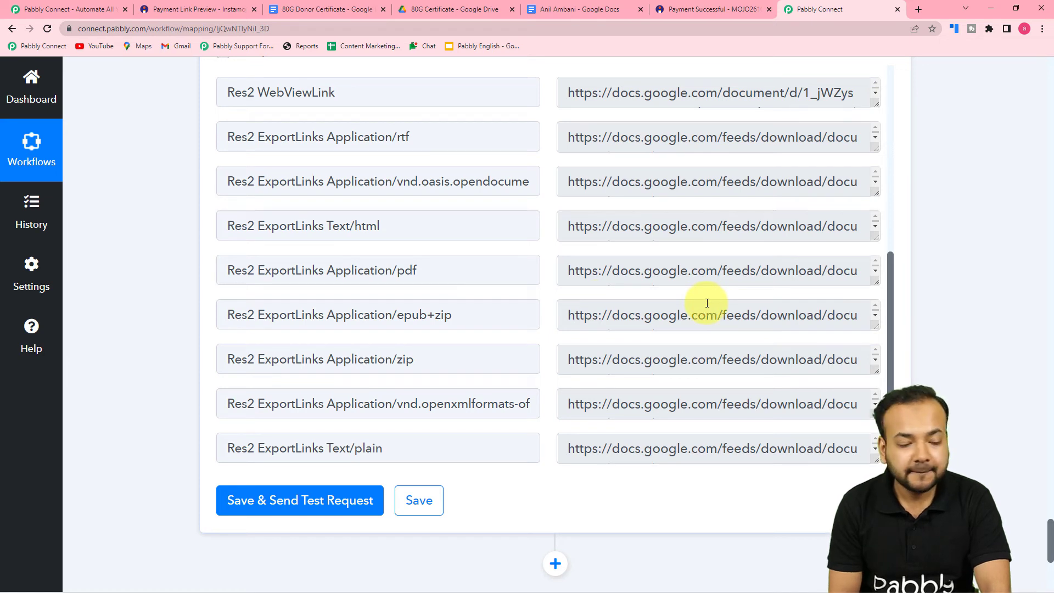
{"action": "scroll", "coordinate": [188, 306], "scroll_direction": "down", "scroll_amount": 5}
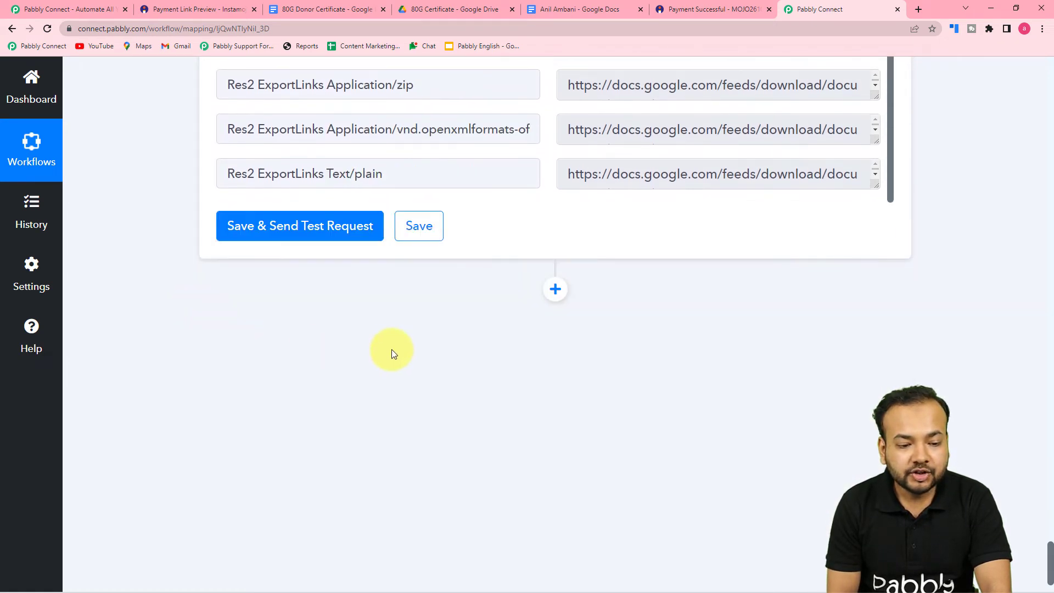
{"action": "scroll", "coordinate": [514, 347], "scroll_direction": "down", "scroll_amount": 1}
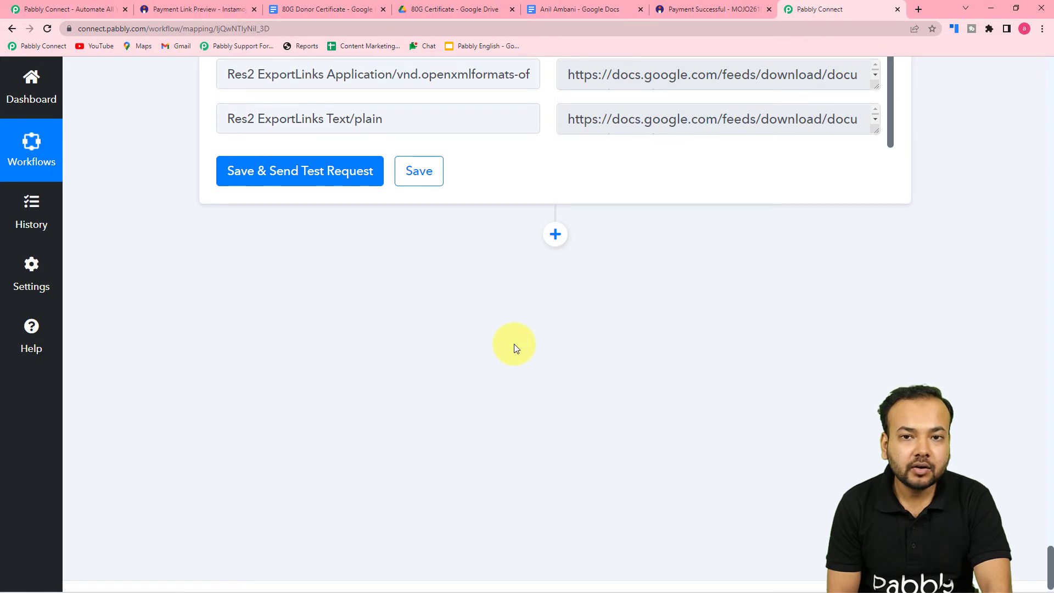
Add a WhatsApp Cloud API step with Send Template Message and bring up its connection panel
{"action": "left_click", "coordinate": [556, 235]}
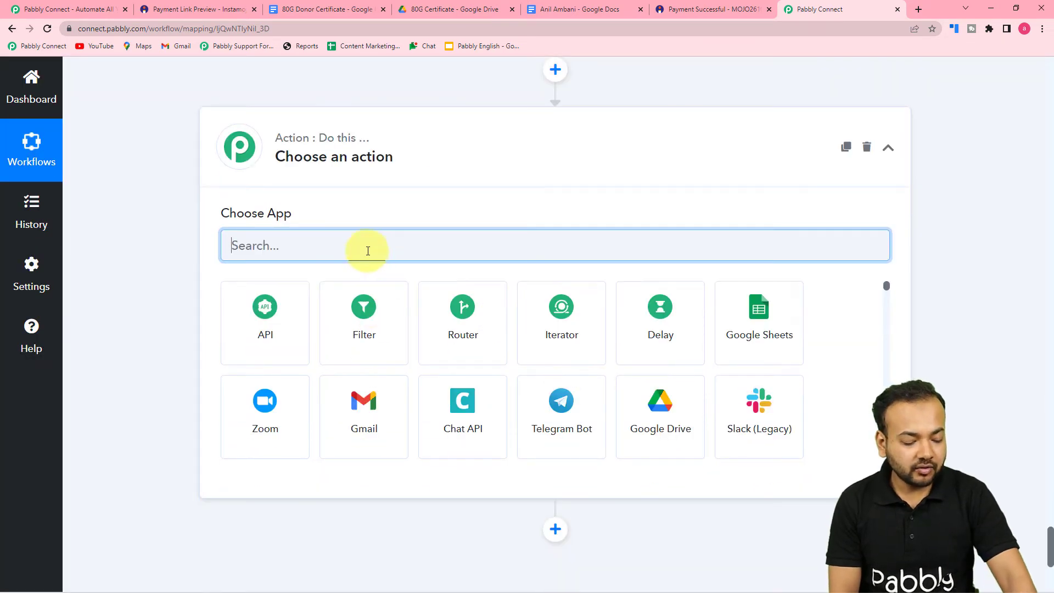
{"action": "type", "text": "what"}
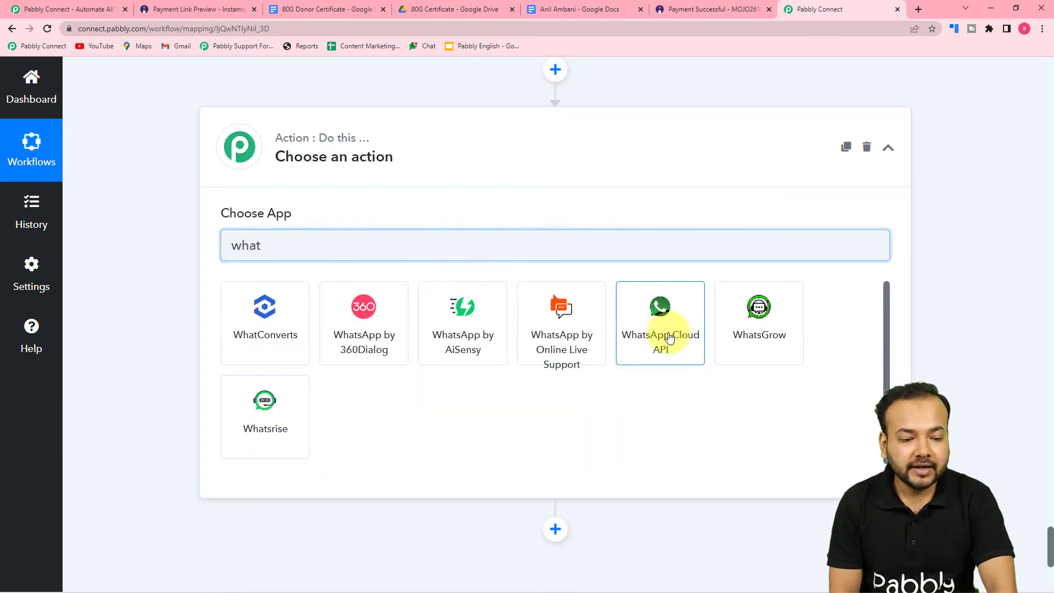
{"action": "left_click", "coordinate": [357, 348]}
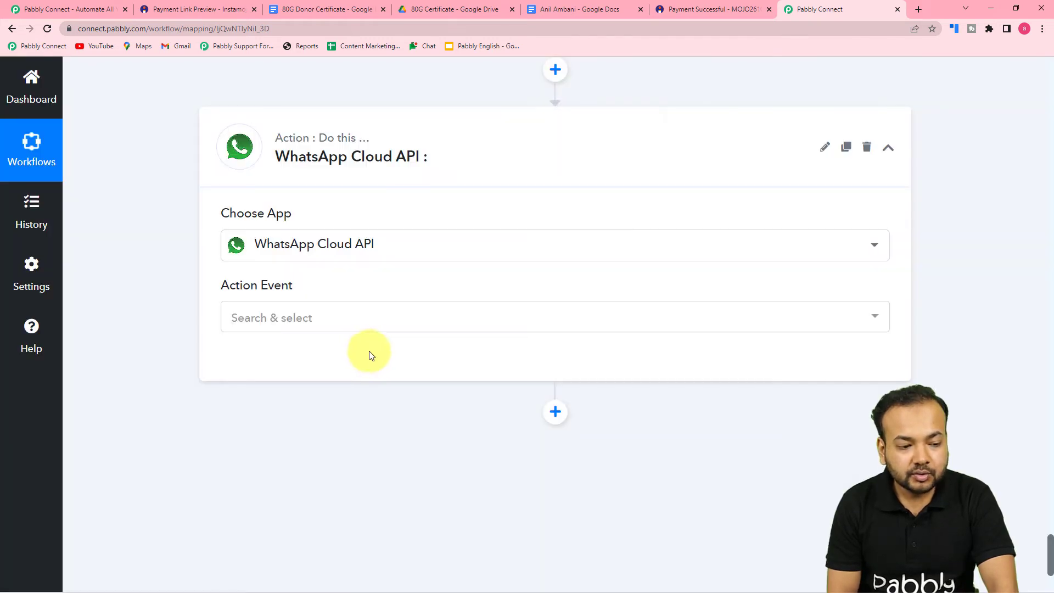
{"action": "scroll", "coordinate": [382, 363], "scroll_direction": "down", "scroll_amount": 1}
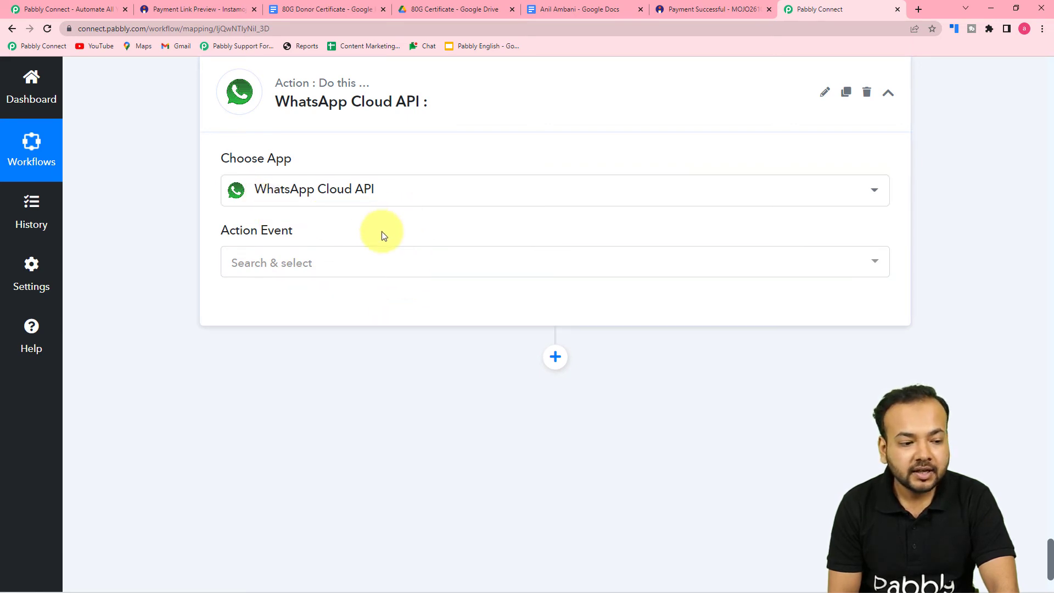
{"action": "scroll", "coordinate": [383, 235], "scroll_direction": "down", "scroll_amount": 1}
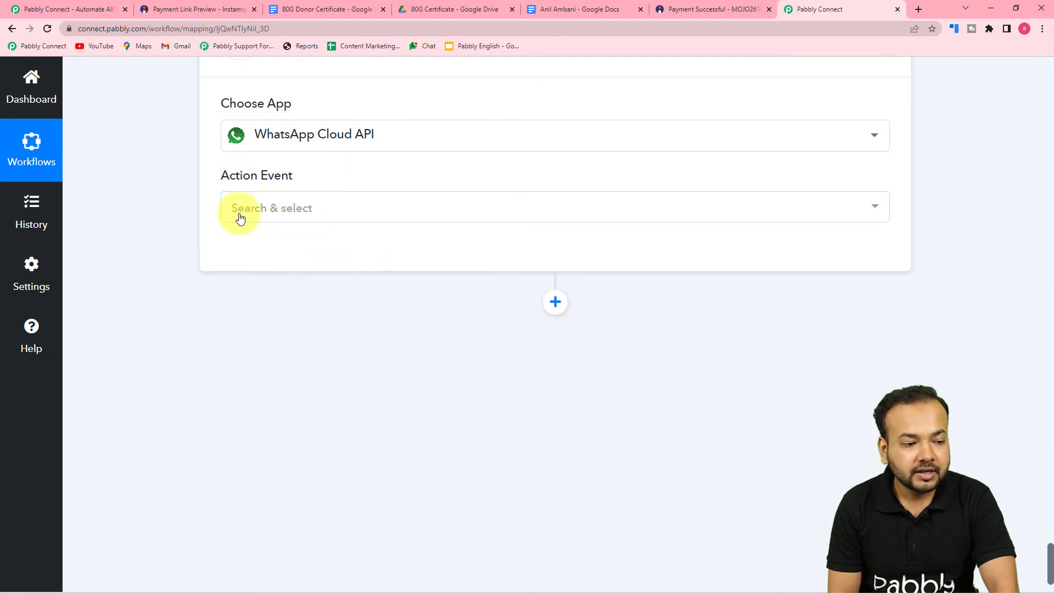
{"action": "left_click", "coordinate": [273, 208]}
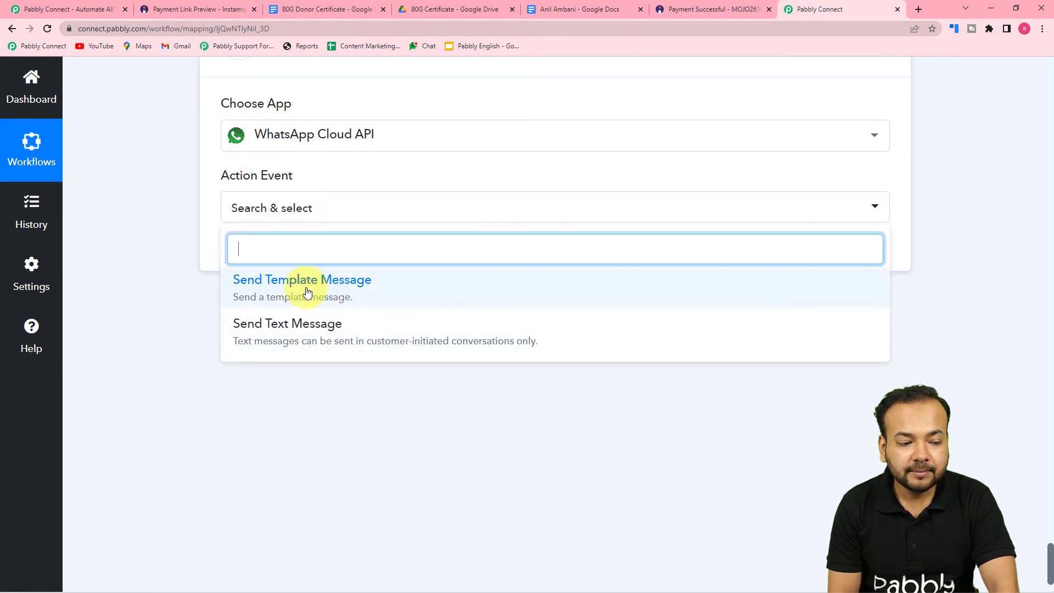
{"action": "left_click", "coordinate": [307, 291]}
{"action": "left_click", "coordinate": [236, 253]}
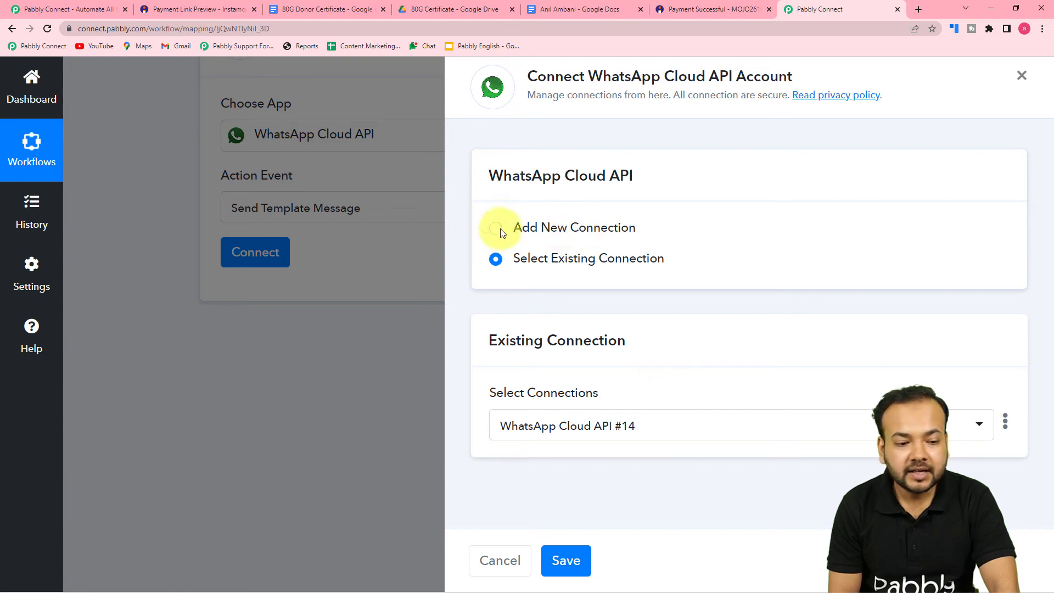
Start a new WhatsApp Cloud API #15 connection and bring its Token, Phone Number ID and Business Account ID fields into view
{"action": "left_click", "coordinate": [496, 230]}
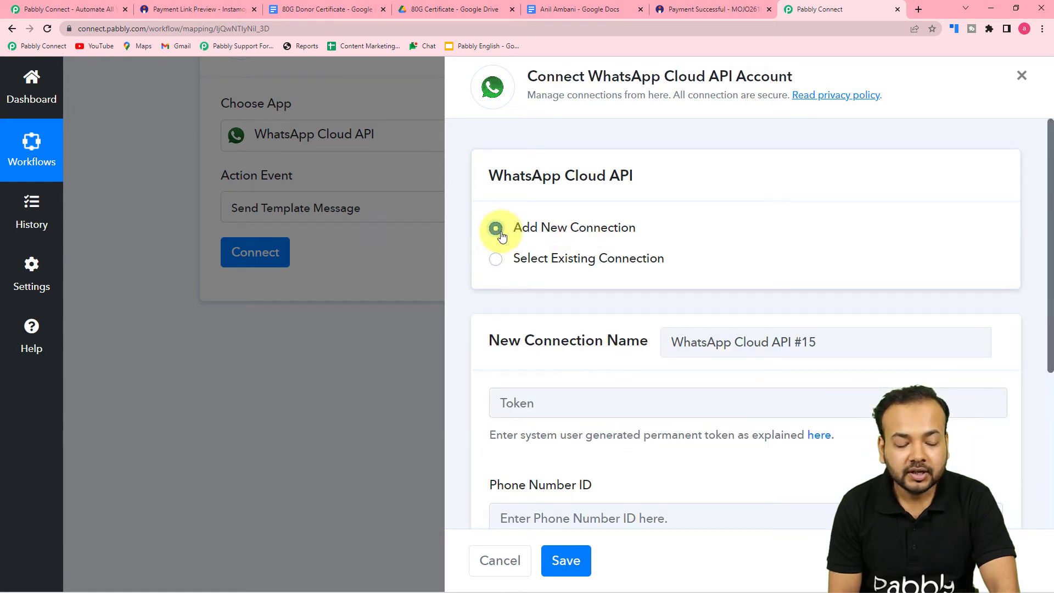
{"action": "scroll", "coordinate": [501, 235], "scroll_direction": "down", "scroll_amount": 4}
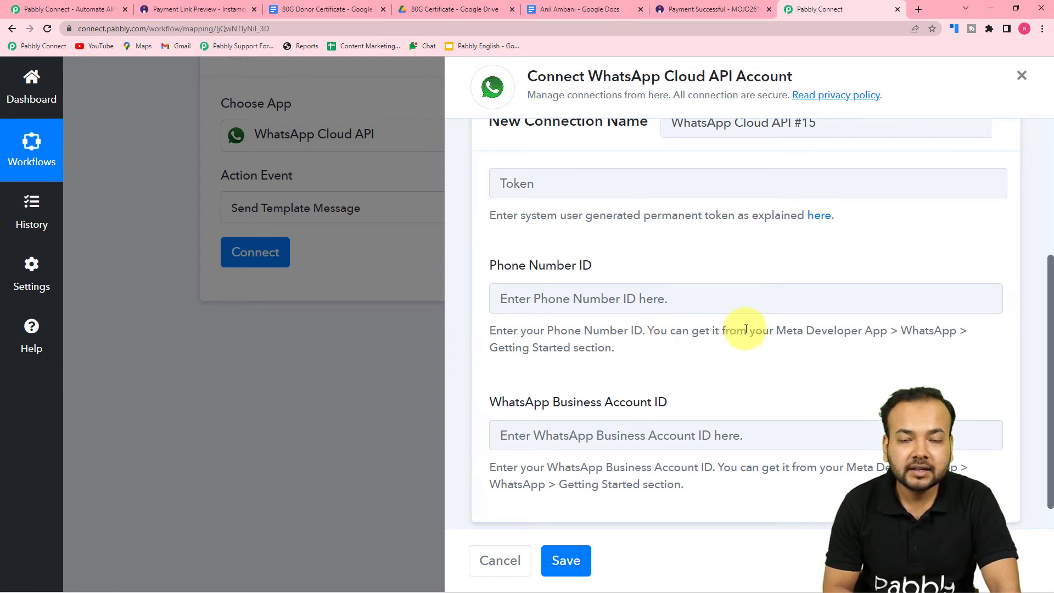
Open the Pabbly Forum permanent-token guide and read through its WhatsApp webhook setup steps
{"action": "left_click", "coordinate": [821, 220]}
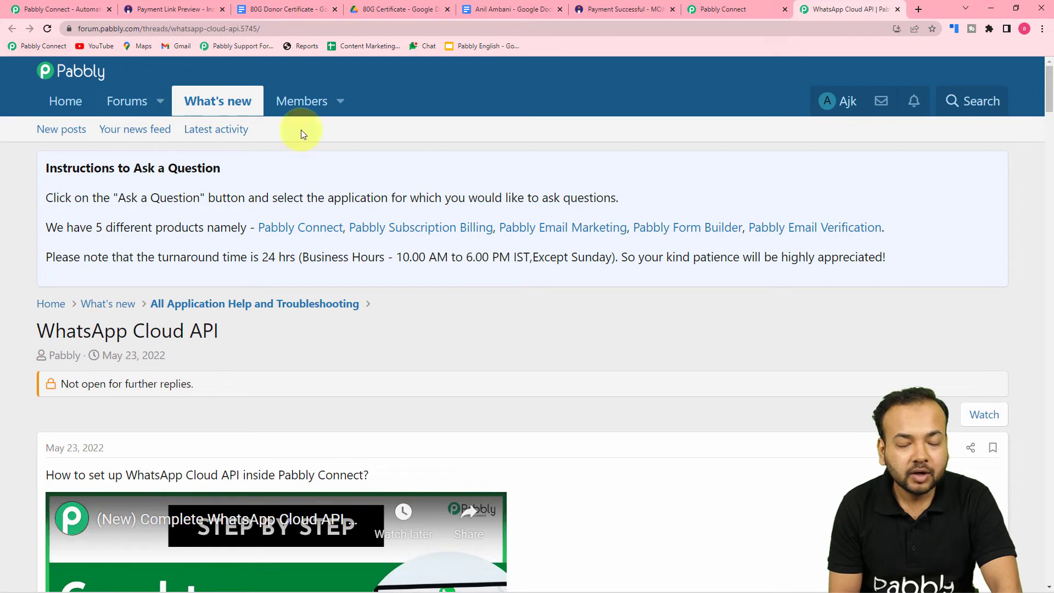
{"action": "scroll", "coordinate": [597, 275], "scroll_direction": "down", "scroll_amount": 3}
{"action": "scroll", "coordinate": [597, 274], "scroll_direction": "down", "scroll_amount": 5}
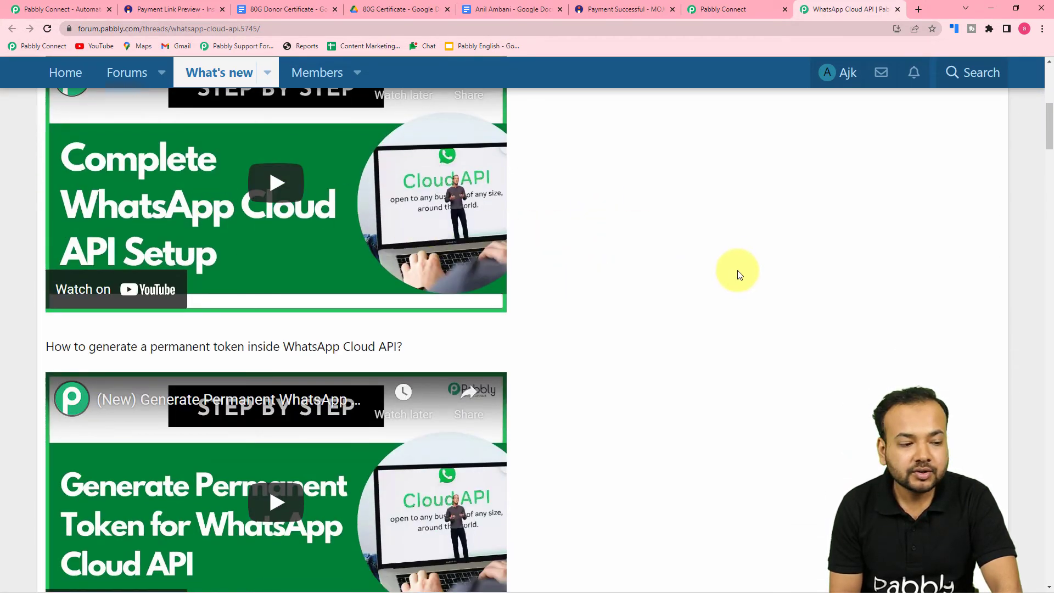
{"action": "scroll", "coordinate": [244, 169], "scroll_direction": "up", "scroll_amount": 2}
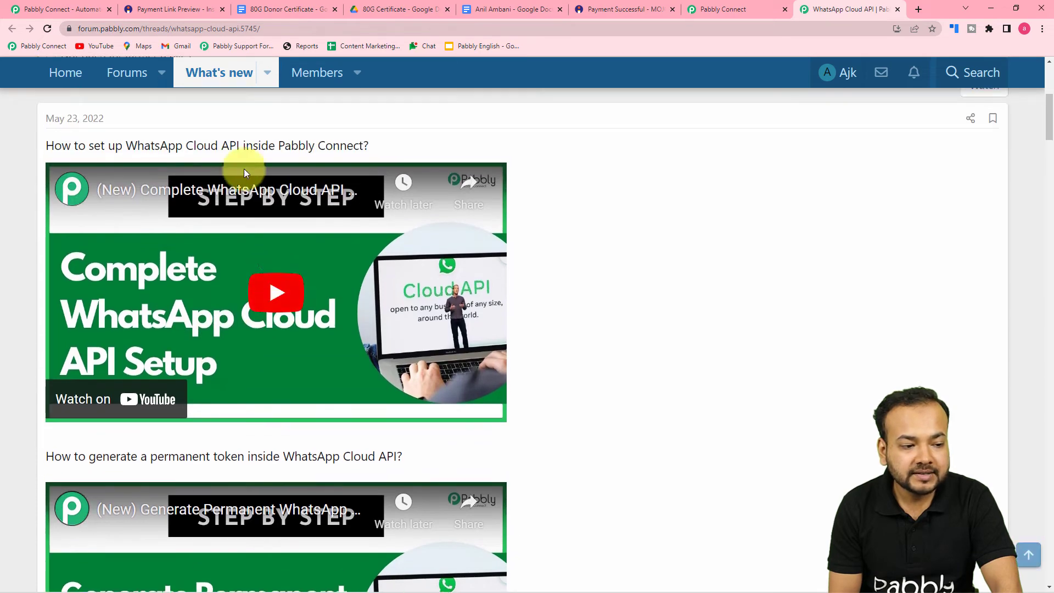
{"action": "scroll", "coordinate": [706, 279], "scroll_direction": "down", "scroll_amount": 7}
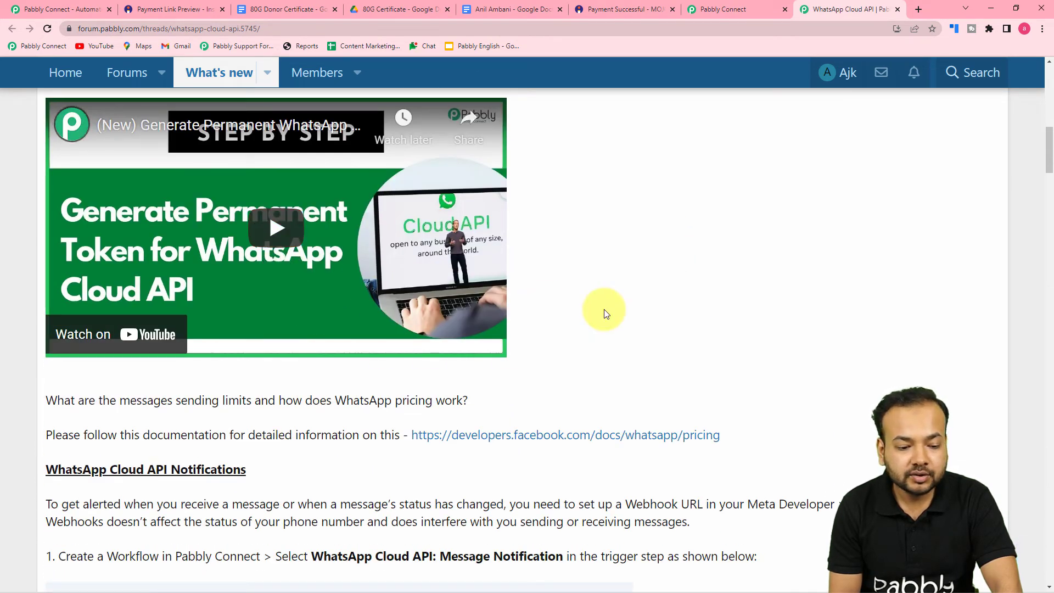
{"action": "scroll", "coordinate": [606, 314], "scroll_direction": "down", "scroll_amount": 11}
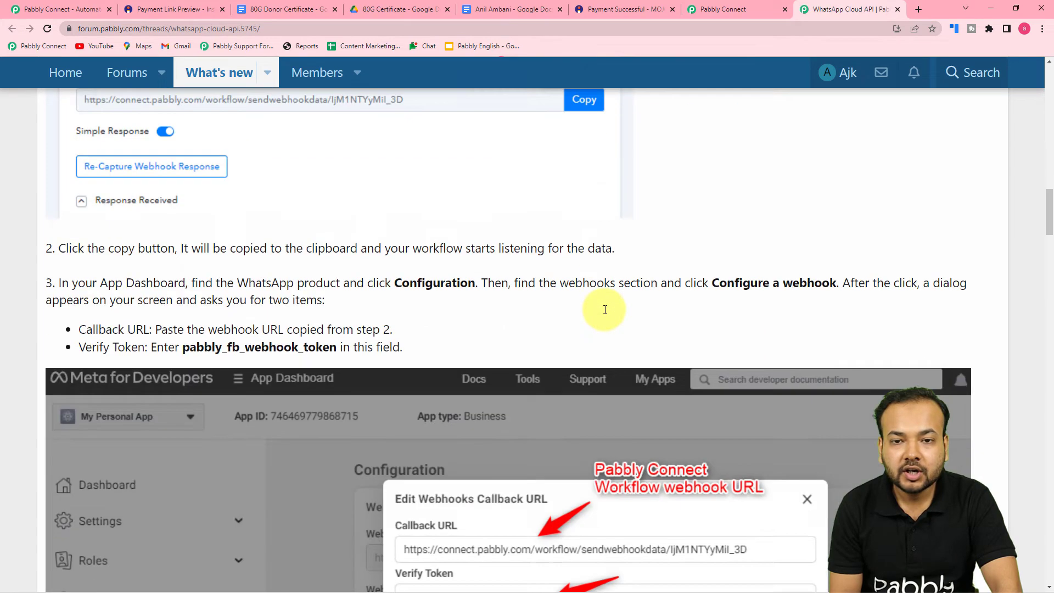
{"action": "scroll", "coordinate": [605, 309], "scroll_direction": "down", "scroll_amount": 5}
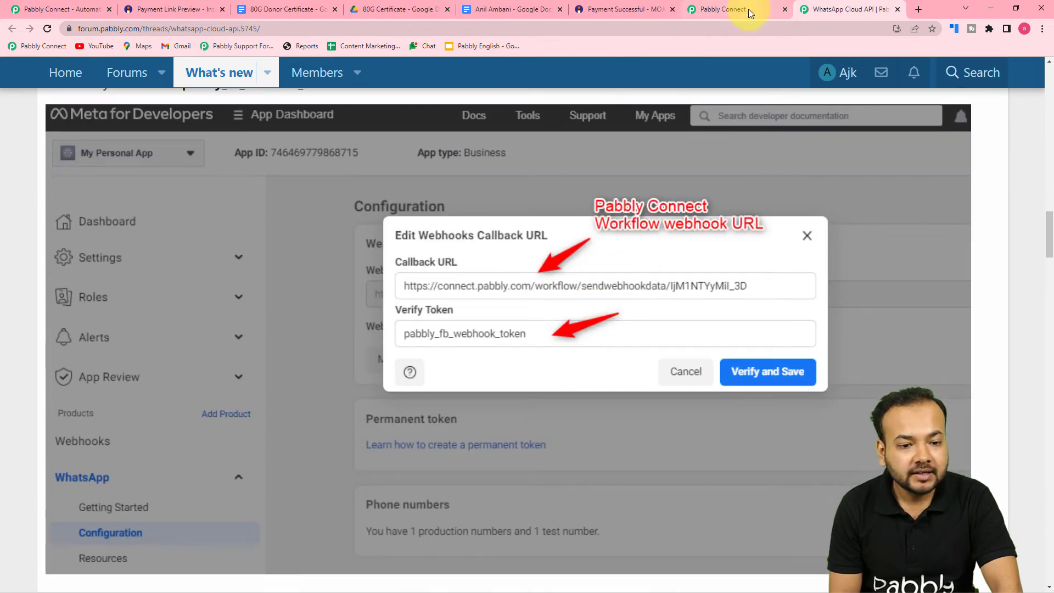
{"action": "left_click", "coordinate": [749, 9]}
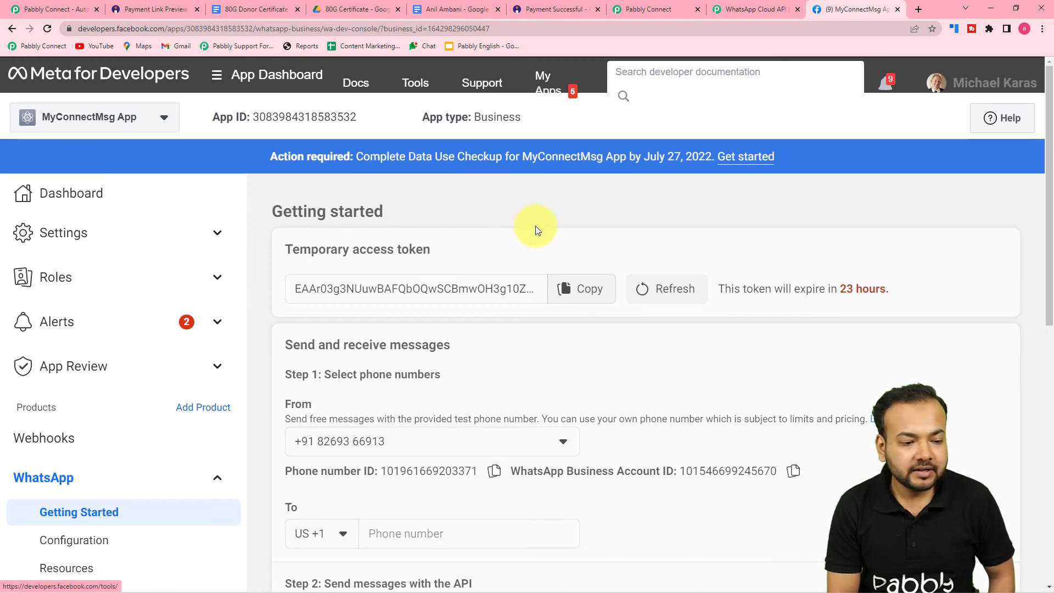
Recheck the forum thread's WhatsApp Cloud API webhook setup instructions
{"action": "scroll", "coordinate": [537, 228], "scroll_direction": "down", "scroll_amount": 1}
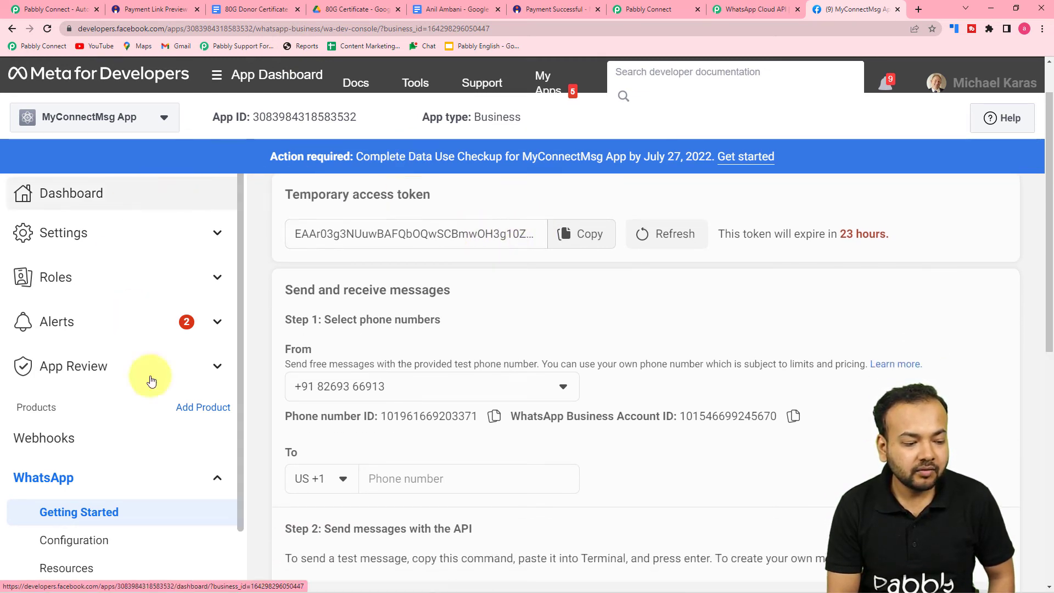
{"action": "scroll", "coordinate": [509, 512], "scroll_direction": "up", "scroll_amount": 1}
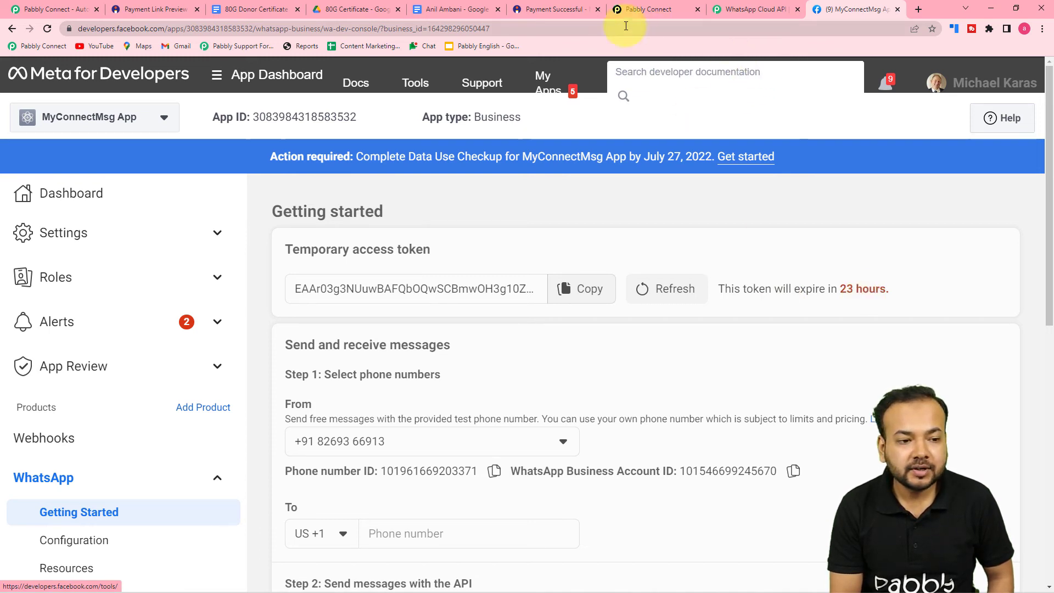
{"action": "left_click", "coordinate": [737, 8]}
{"action": "scroll", "coordinate": [839, 177], "scroll_direction": "up", "scroll_amount": 15}
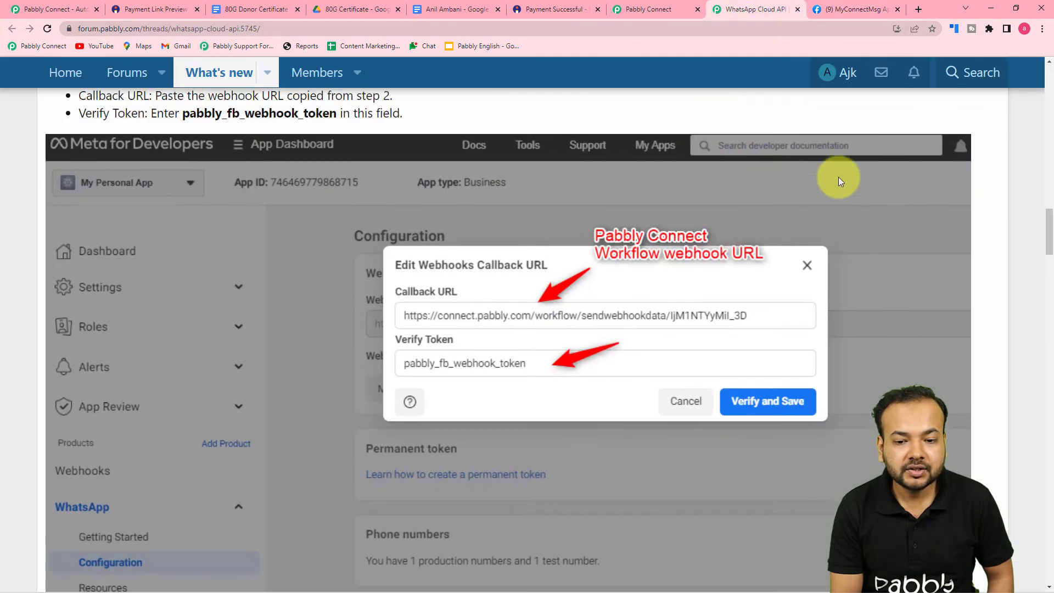
{"action": "scroll", "coordinate": [860, 259], "scroll_direction": "up", "scroll_amount": 2}
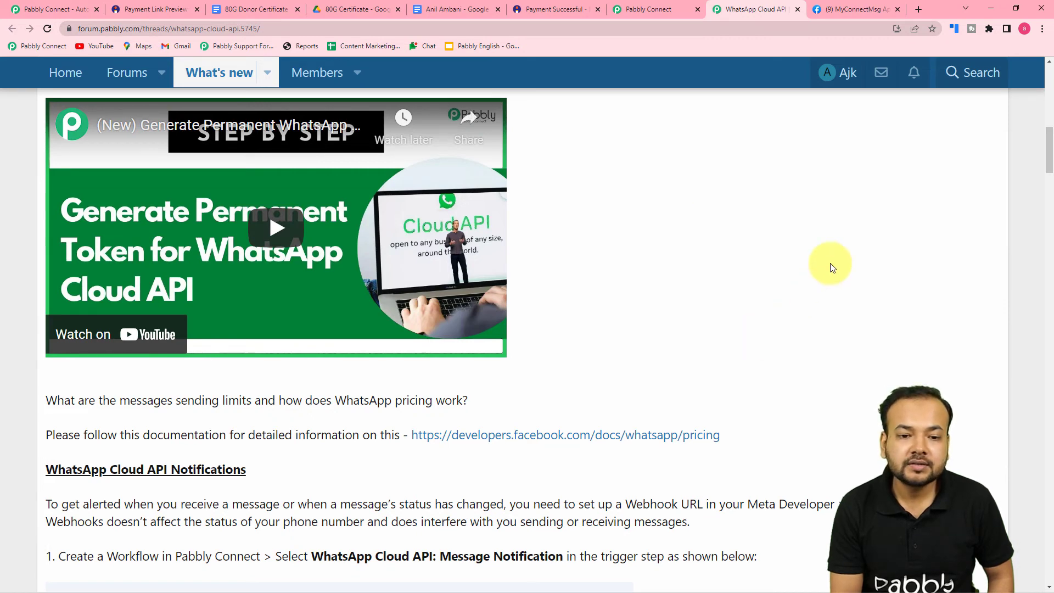
Copy the WhatsApp Phone number ID from the Meta app's Getting started page
{"action": "left_click", "coordinate": [848, 8]}
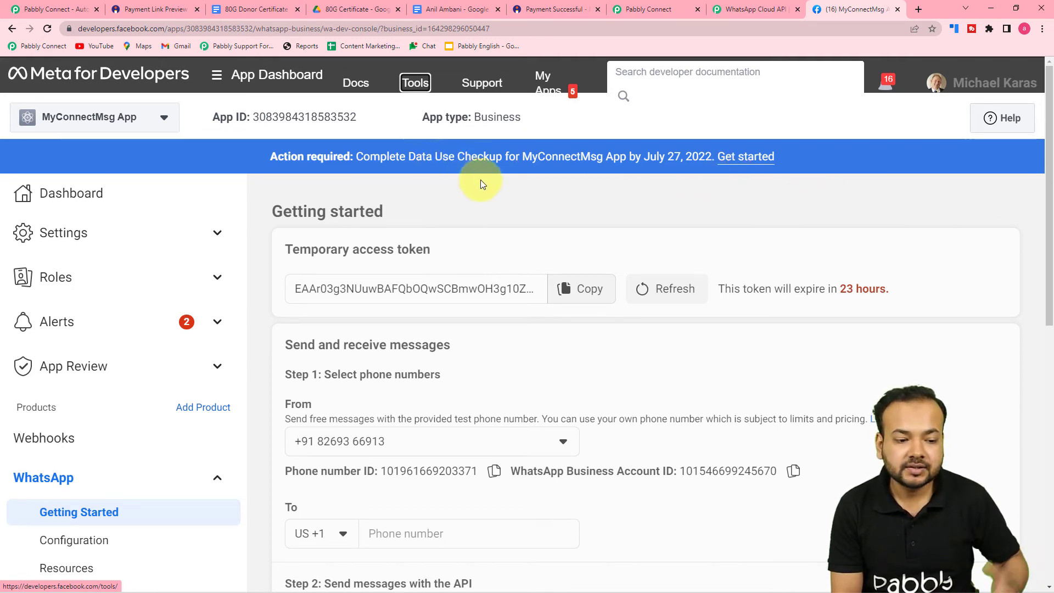
{"action": "scroll", "coordinate": [480, 180], "scroll_direction": "down", "scroll_amount": 3}
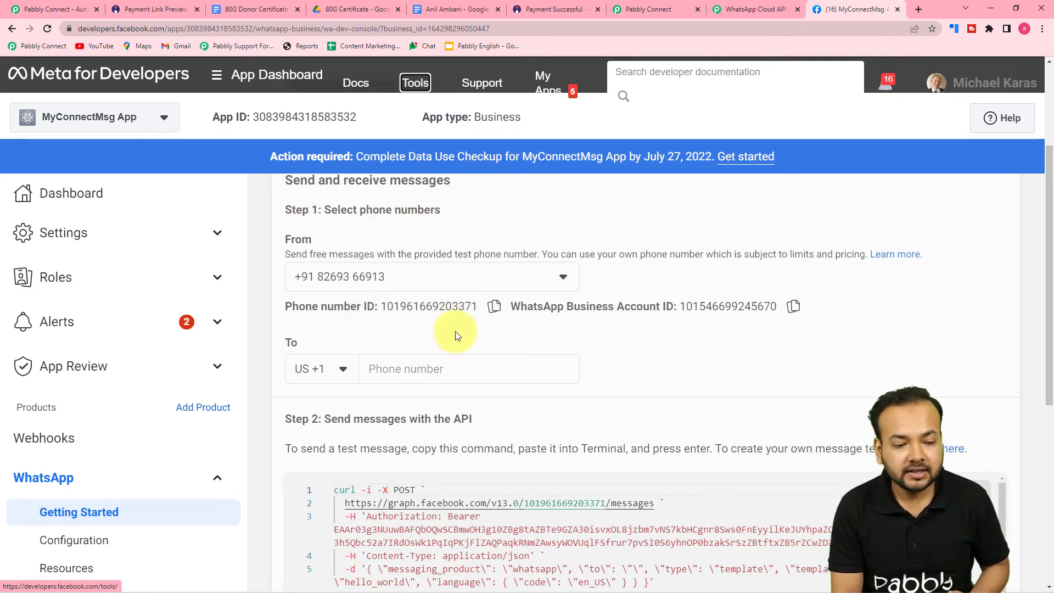
{"action": "left_click", "coordinate": [494, 307]}
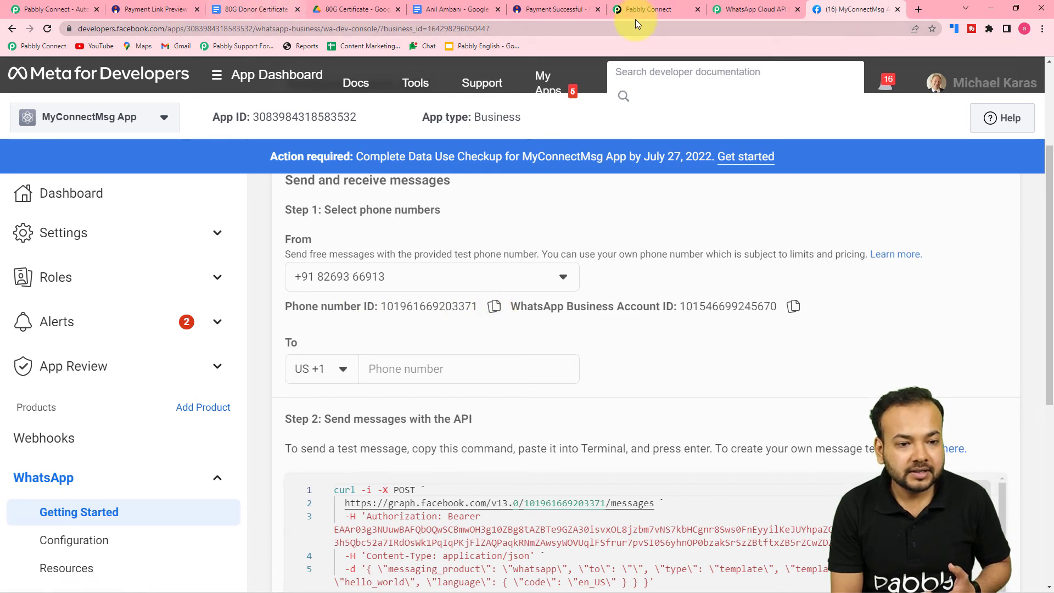
{"action": "left_click", "coordinate": [653, 9]}
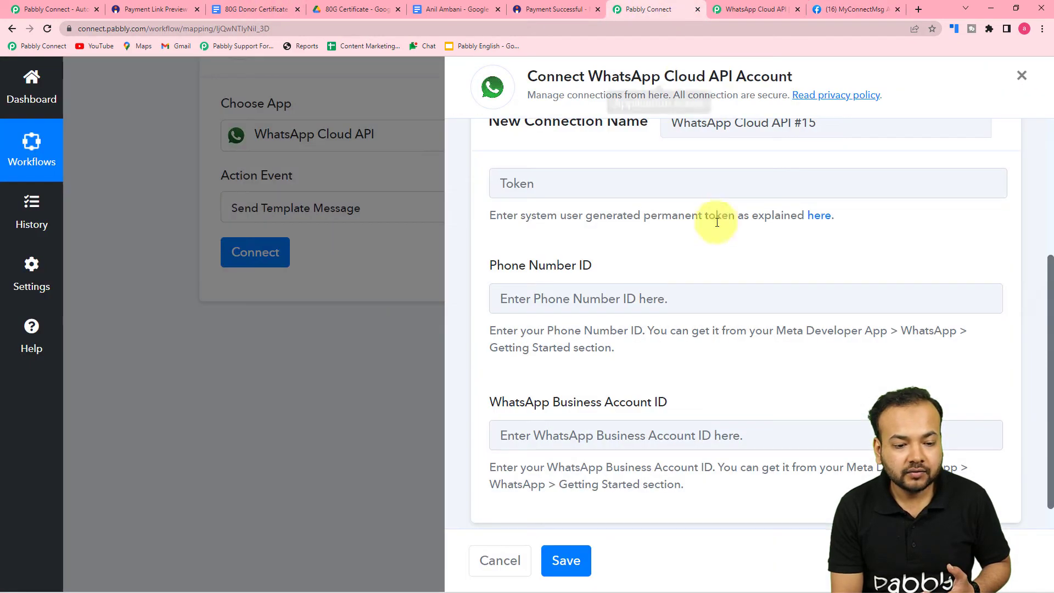
Paste the Phone Number ID and Meta's WhatsApp Business Account ID into the WhatsApp Cloud API #15 form
{"action": "right_click", "coordinate": [579, 304]}
{"action": "left_click", "coordinate": [543, 405]}
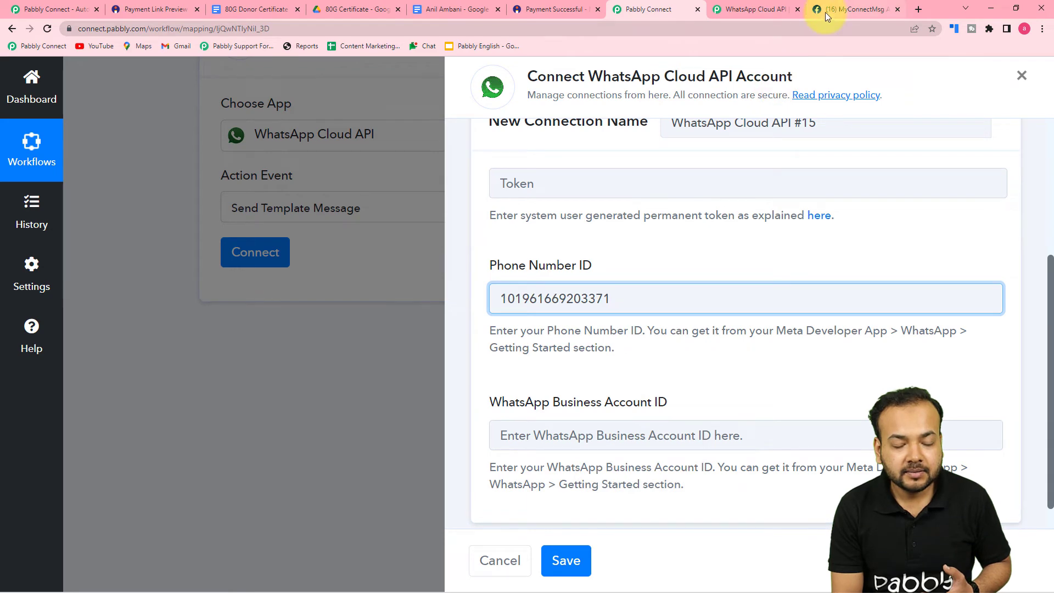
{"action": "left_click", "coordinate": [826, 12]}
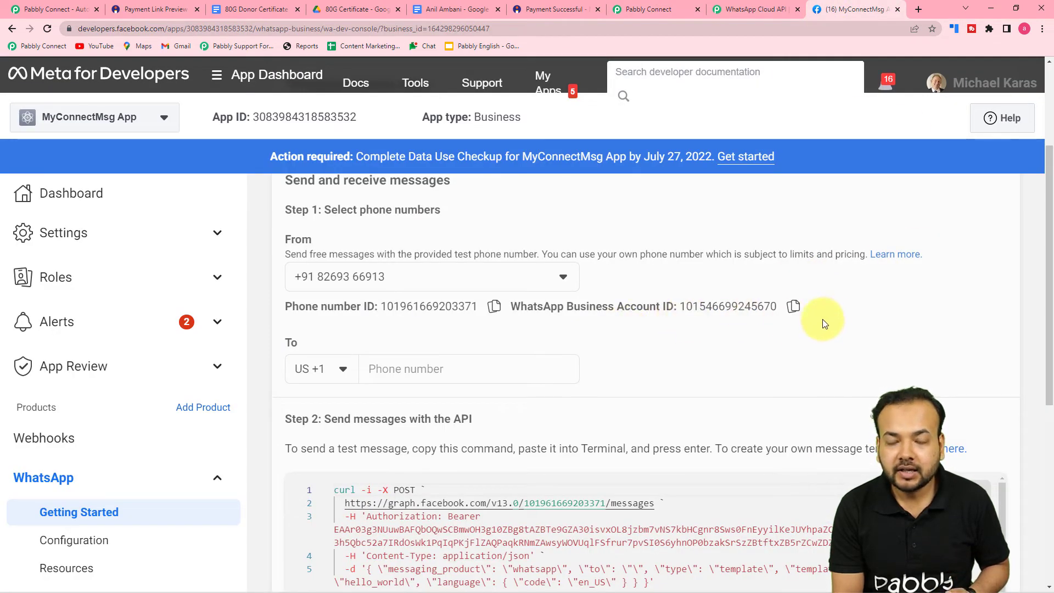
{"action": "left_click", "coordinate": [793, 306]}
{"action": "left_click", "coordinate": [675, 9]}
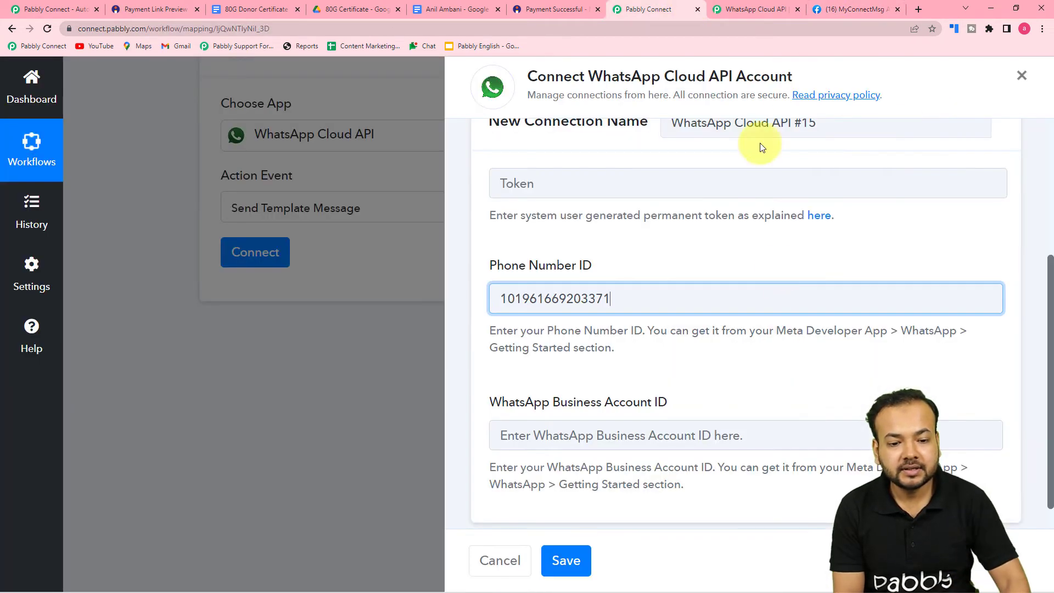
{"action": "right_click", "coordinate": [683, 434]}
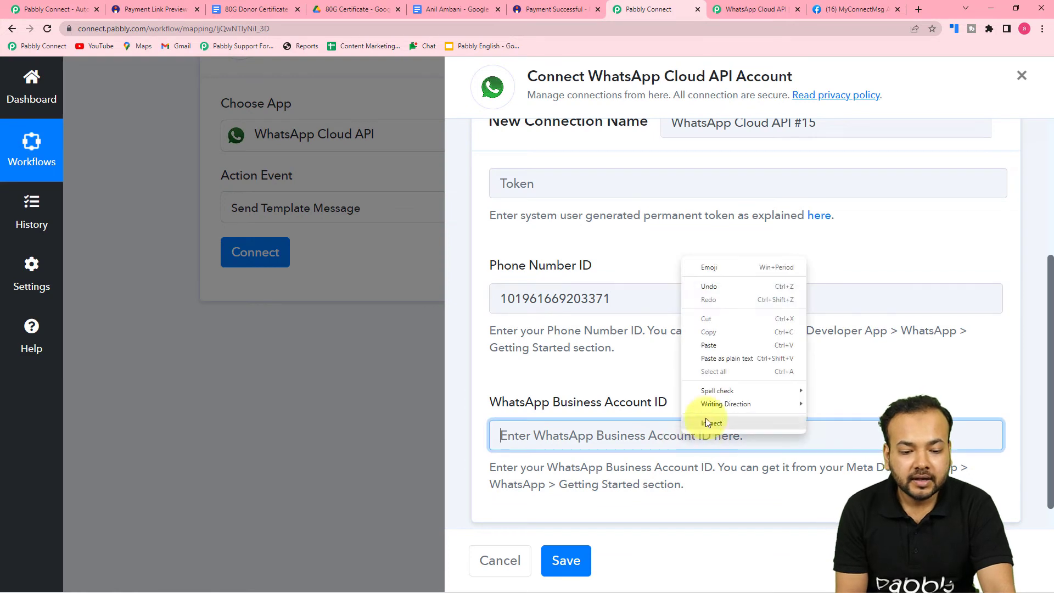
{"action": "left_click", "coordinate": [711, 359]}
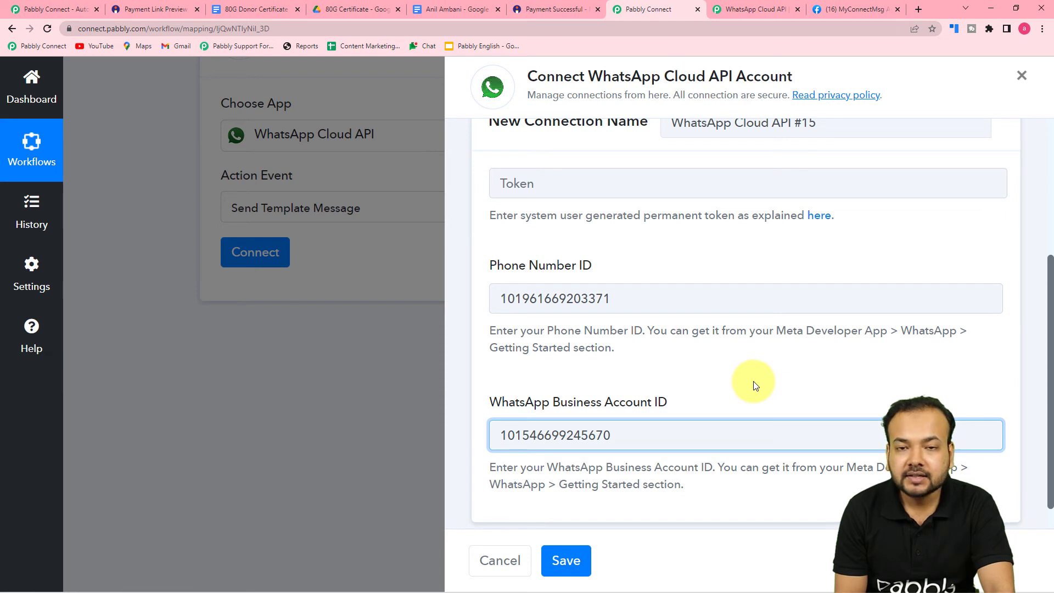
{"action": "scroll", "coordinate": [563, 311], "scroll_direction": "up", "scroll_amount": 1}
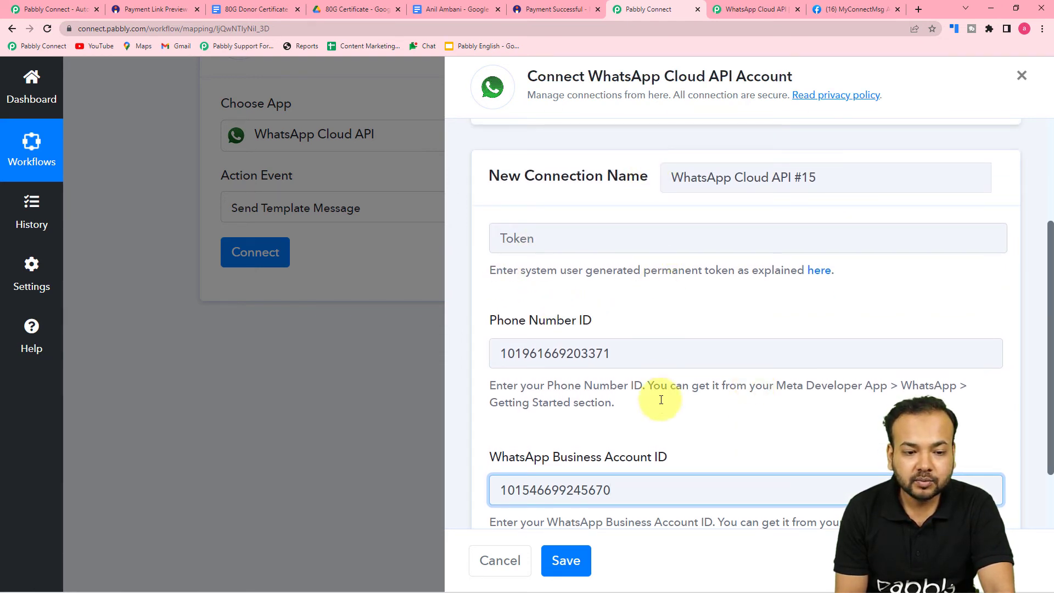
{"action": "scroll", "coordinate": [605, 231], "scroll_direction": "up", "scroll_amount": 2}
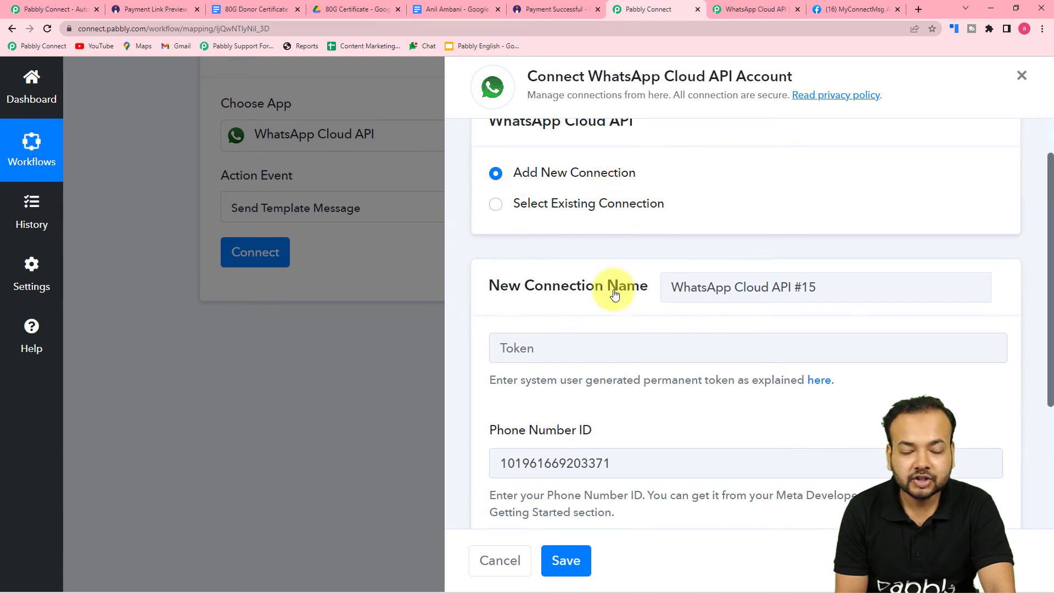
{"action": "scroll", "coordinate": [619, 300], "scroll_direction": "down", "scroll_amount": 2}
{"action": "scroll", "coordinate": [621, 311], "scroll_direction": "down", "scroll_amount": 1}
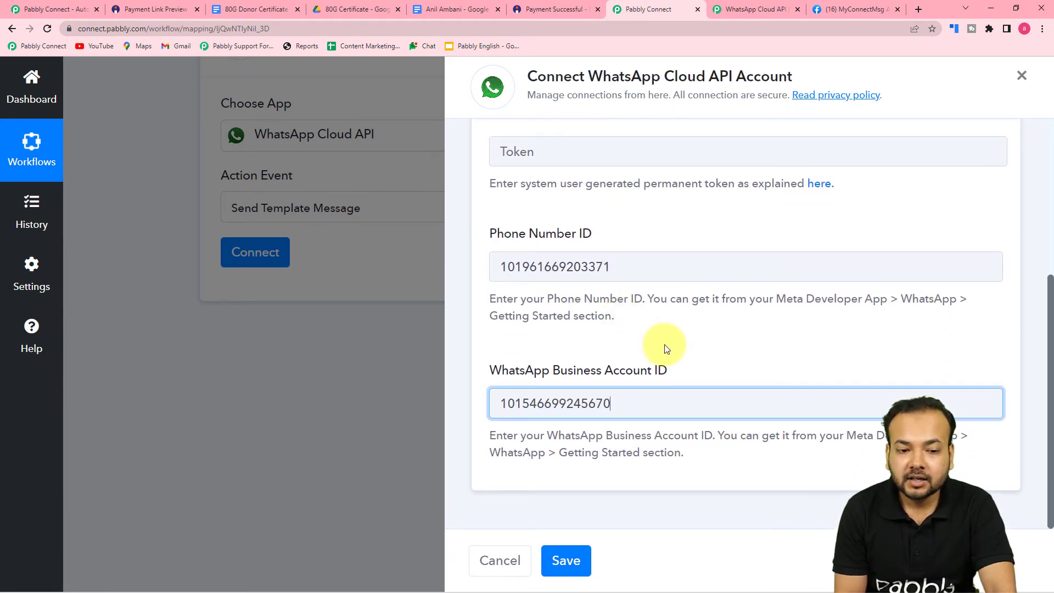
{"action": "scroll", "coordinate": [665, 347], "scroll_direction": "up", "scroll_amount": 3}
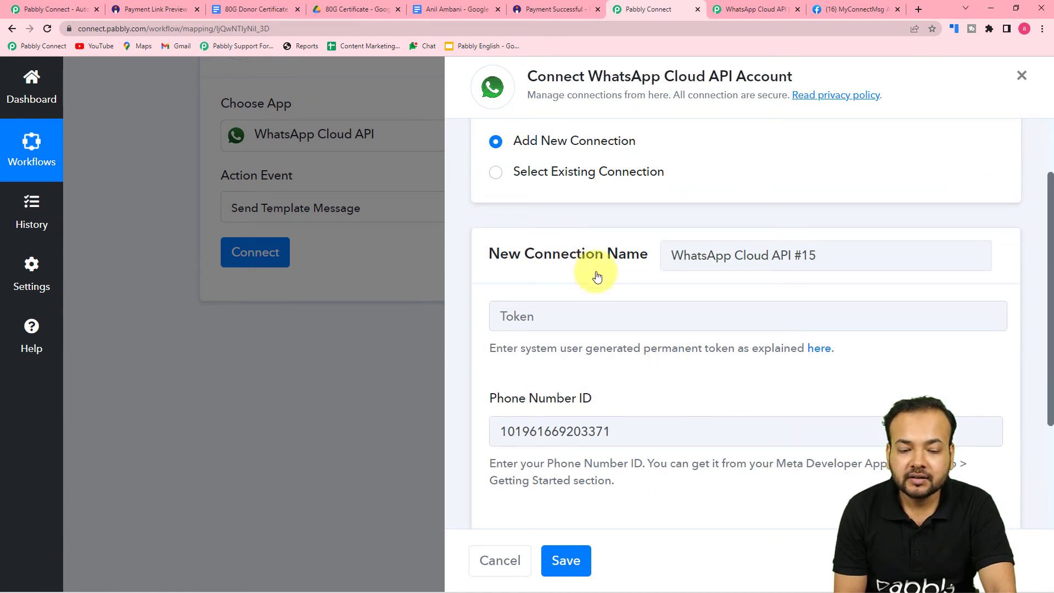
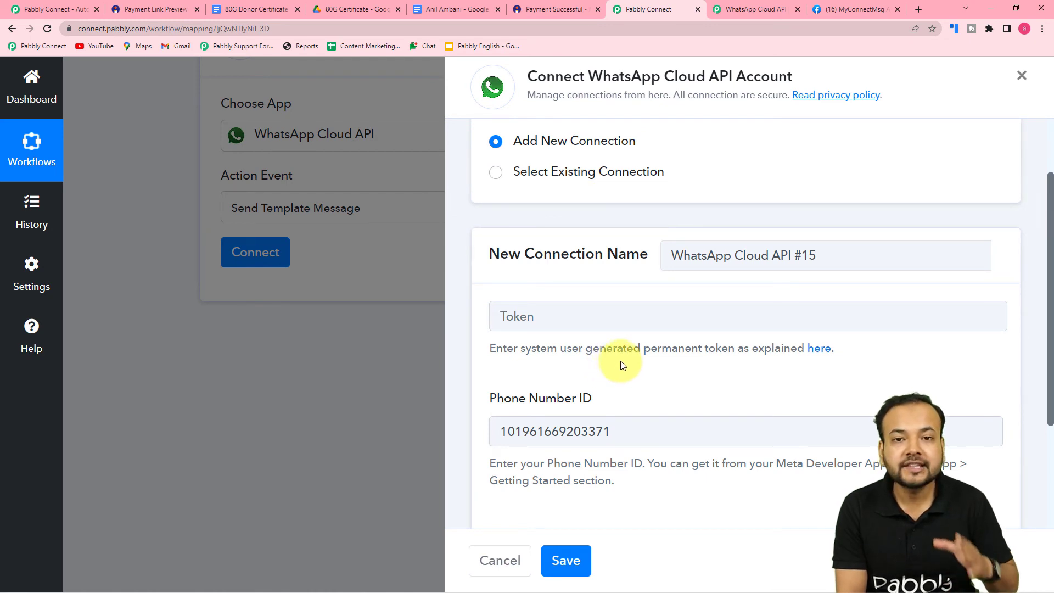
Link the WhatsApp step to the saved 'WhatsApp Cloud API Final' connection and save it
{"action": "left_click", "coordinate": [496, 174]}
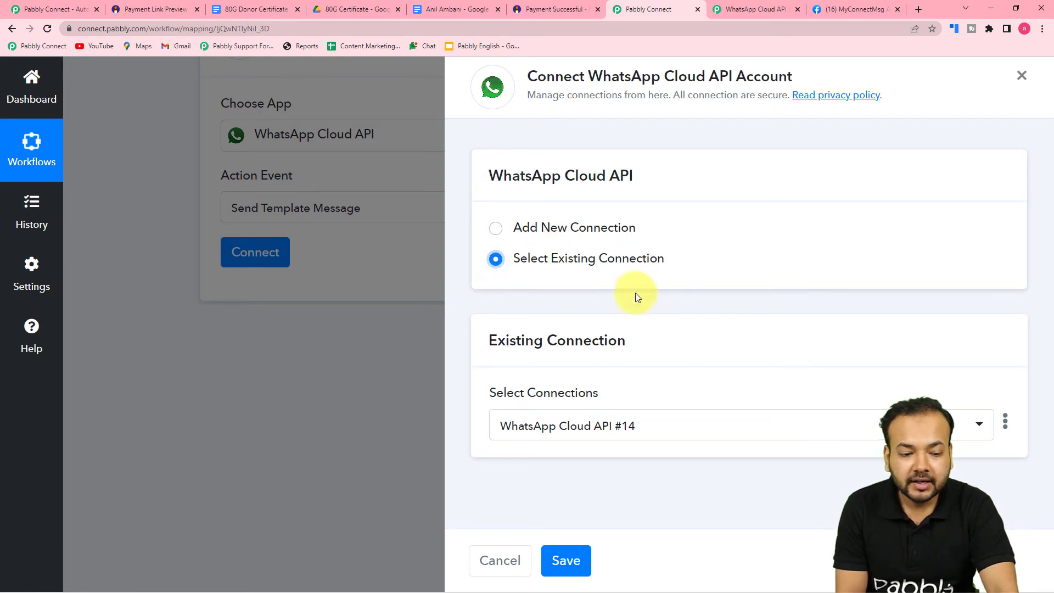
{"action": "left_click", "coordinate": [680, 436]}
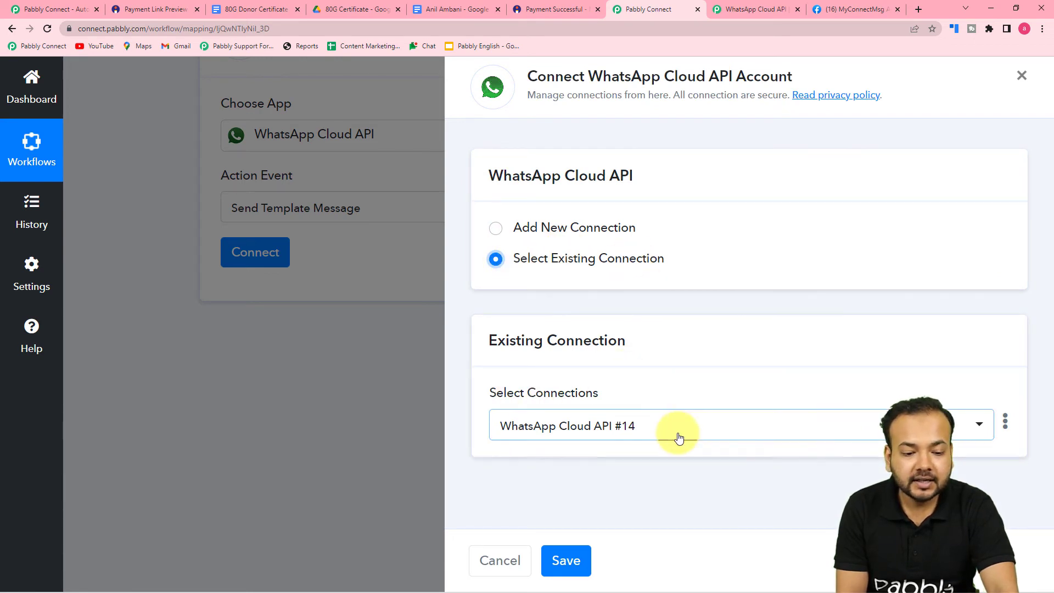
{"action": "left_click", "coordinate": [680, 437]}
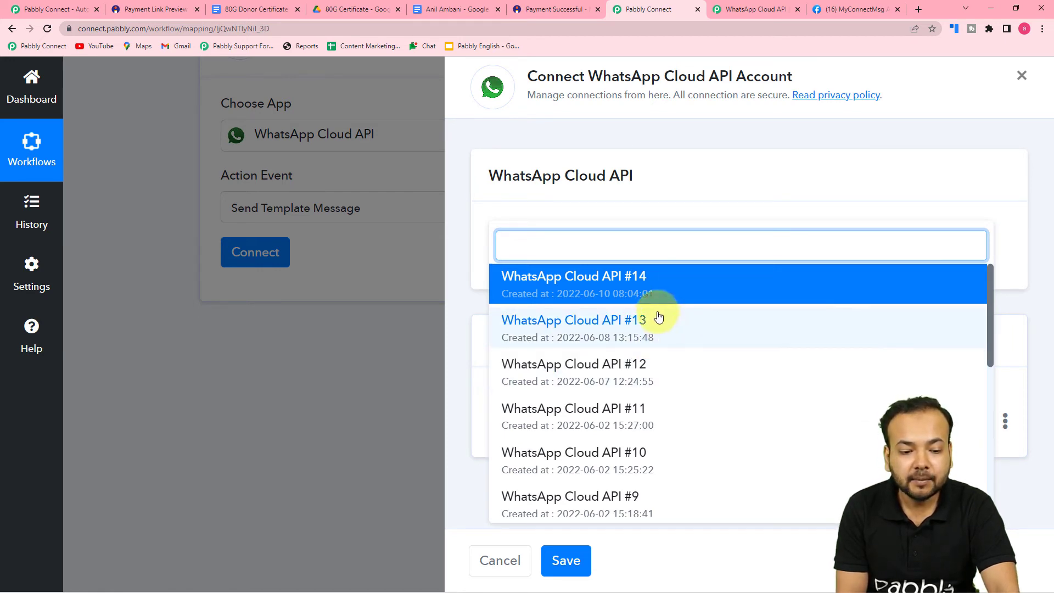
{"action": "scroll", "coordinate": [610, 461], "scroll_direction": "down", "scroll_amount": 2}
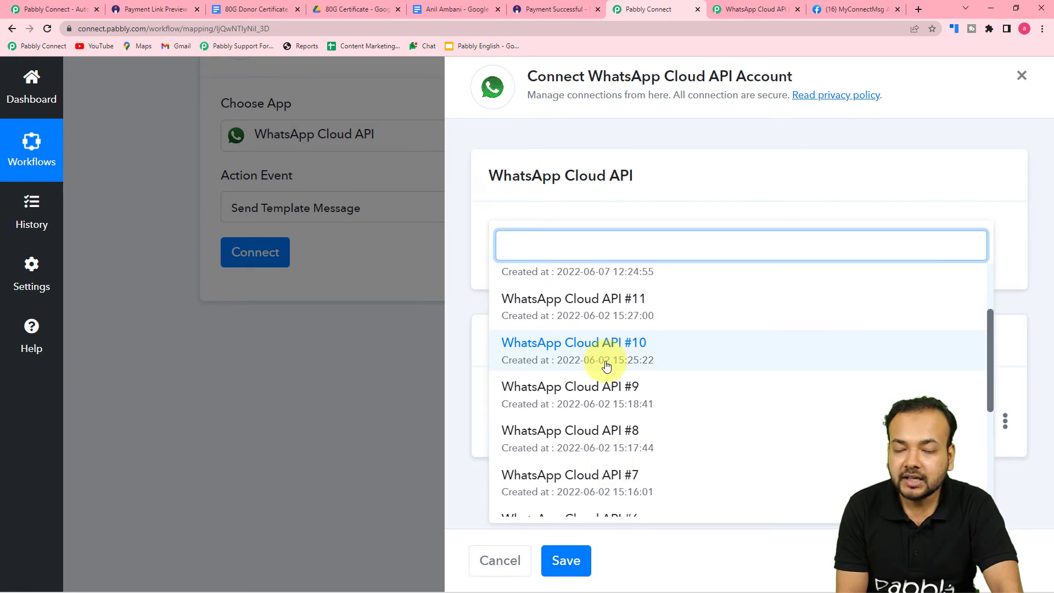
{"action": "scroll", "coordinate": [607, 366], "scroll_direction": "down", "scroll_amount": 5}
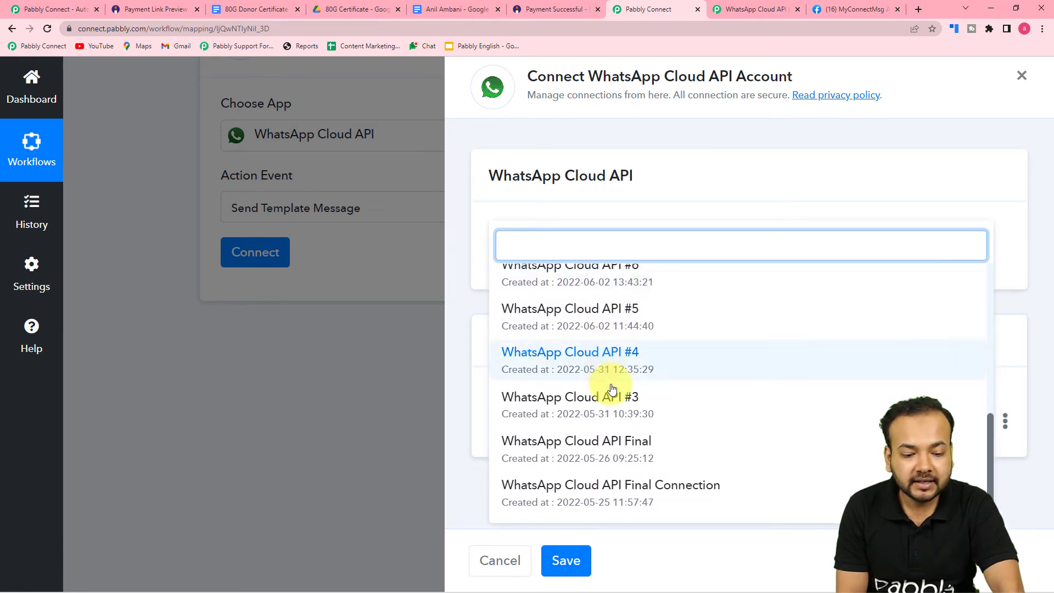
{"action": "left_click", "coordinate": [617, 451]}
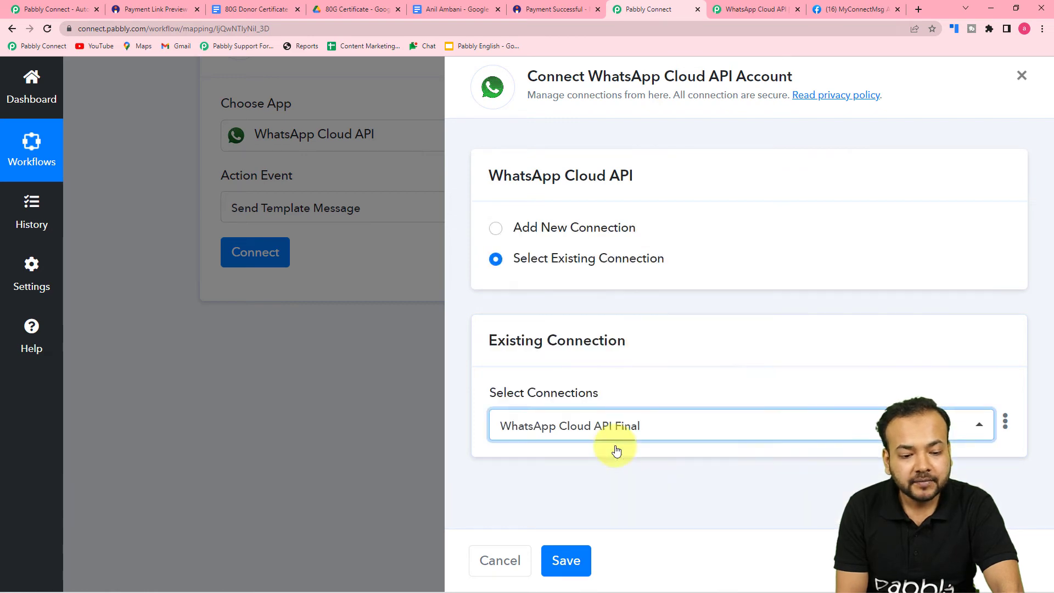
{"action": "left_click", "coordinate": [566, 560]}
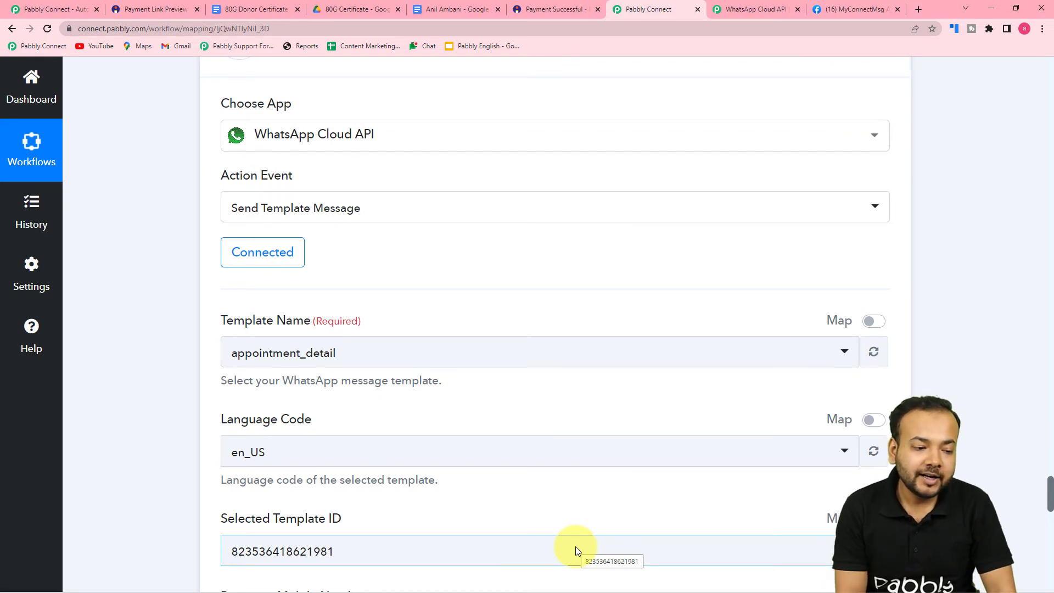
Review the appointment_detail template's language, template ID and Recipient Mobile Number fields
{"action": "scroll", "coordinate": [575, 546], "scroll_direction": "down", "scroll_amount": 1}
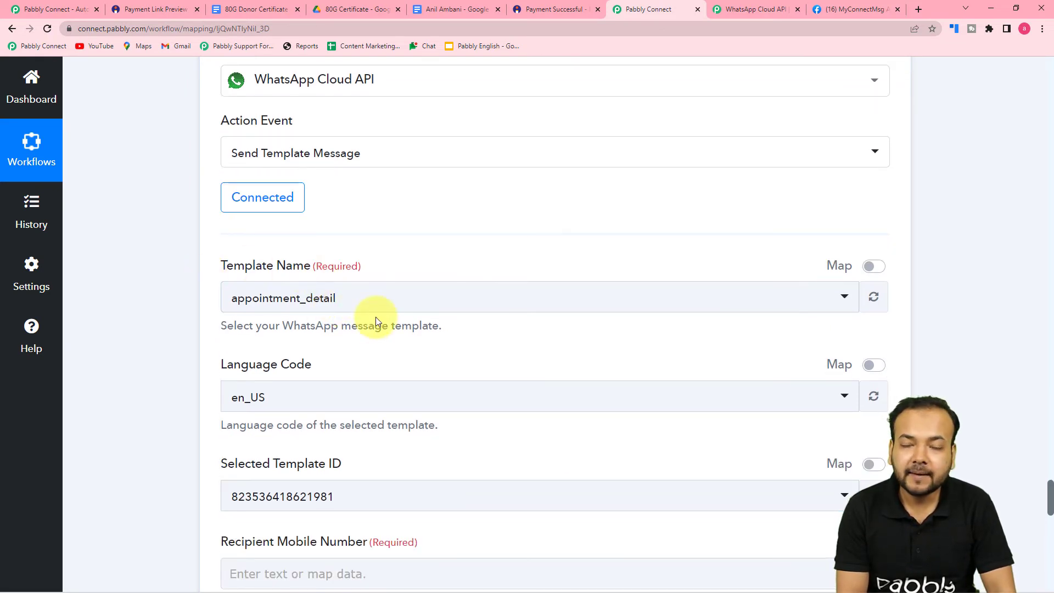
{"action": "scroll", "coordinate": [376, 316], "scroll_direction": "down", "scroll_amount": 2}
{"action": "scroll", "coordinate": [377, 317], "scroll_direction": "up", "scroll_amount": 1}
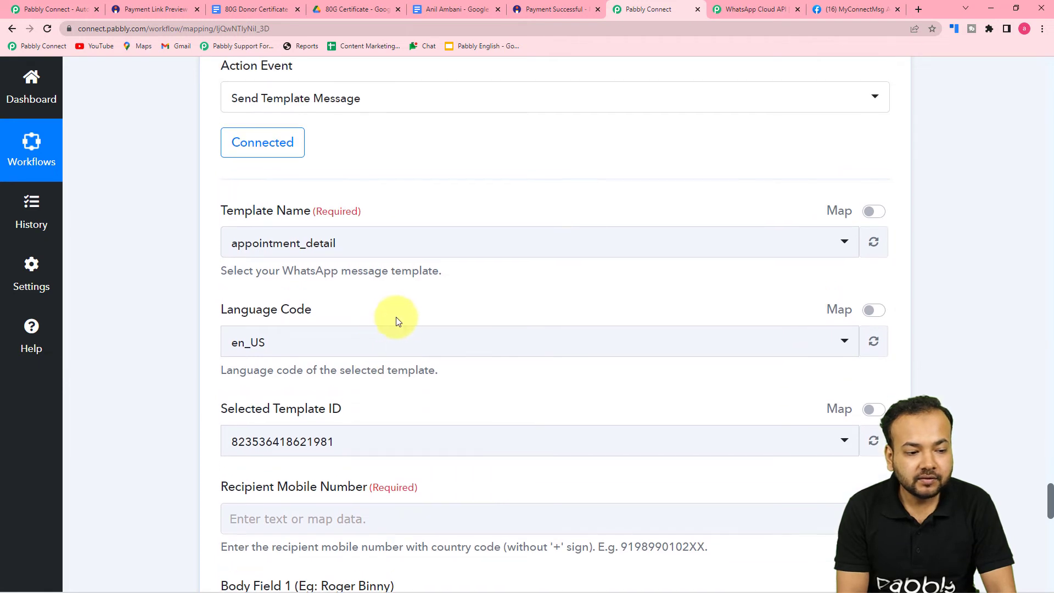
{"action": "scroll", "coordinate": [396, 320], "scroll_direction": "down", "scroll_amount": 1}
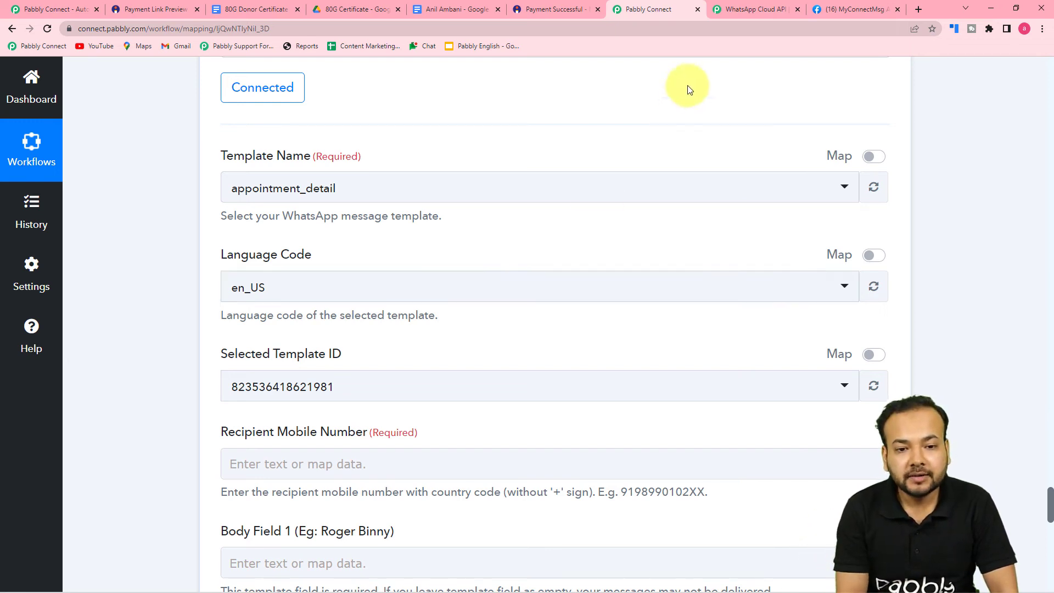
Switch to the MyConnectMsg app's WhatsApp Getting Started page and scroll to Step 2
{"action": "left_click", "coordinate": [845, 9]}
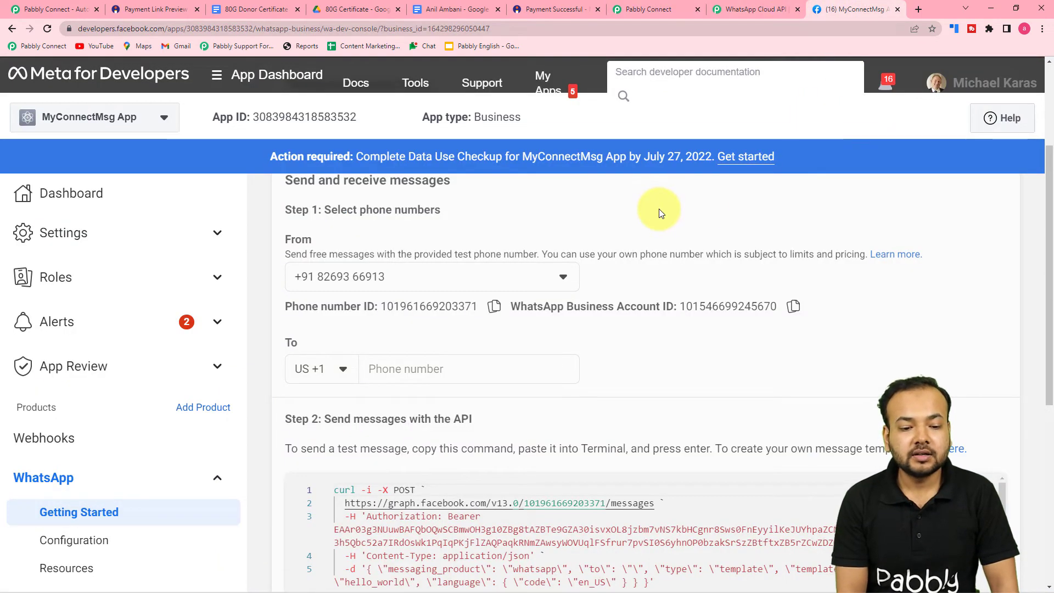
{"action": "scroll", "coordinate": [666, 209], "scroll_direction": "down", "scroll_amount": 1}
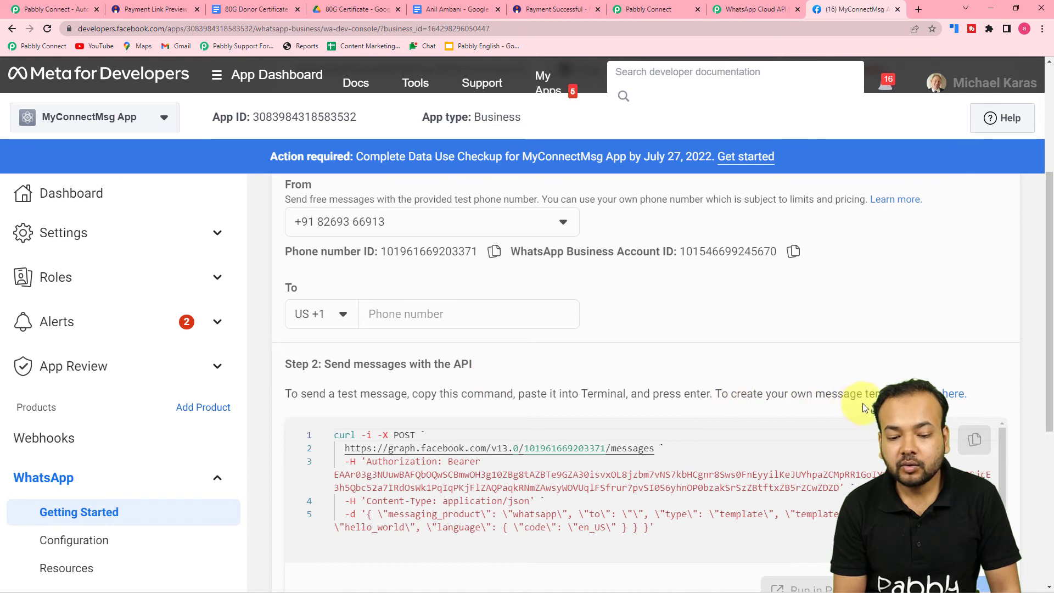
Open WhatsApp Manager's Message templates list to see appointment_detail, bday_wish and exam_result
{"action": "left_click", "coordinate": [954, 395]}
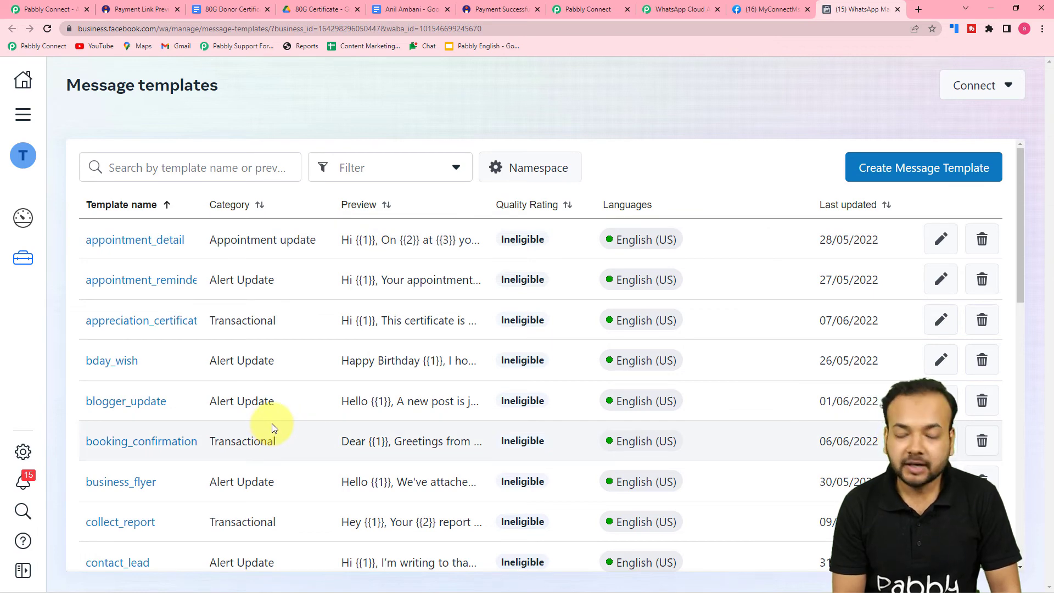
{"action": "scroll", "coordinate": [264, 402], "scroll_direction": "down", "scroll_amount": 8}
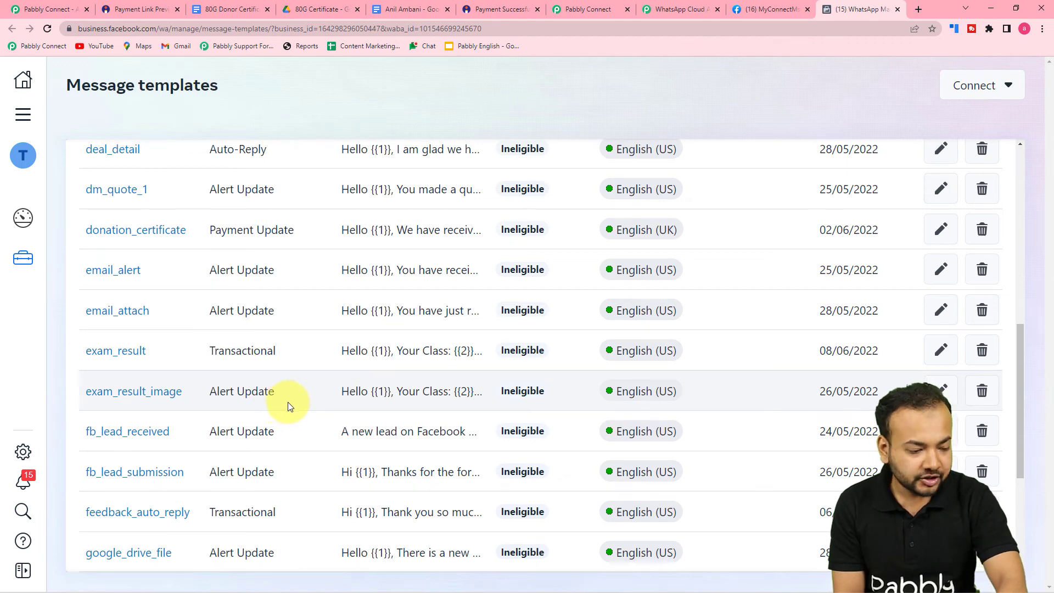
{"action": "scroll", "coordinate": [288, 402], "scroll_direction": "down", "scroll_amount": 2}
{"action": "scroll", "coordinate": [266, 372], "scroll_direction": "up", "scroll_amount": 4}
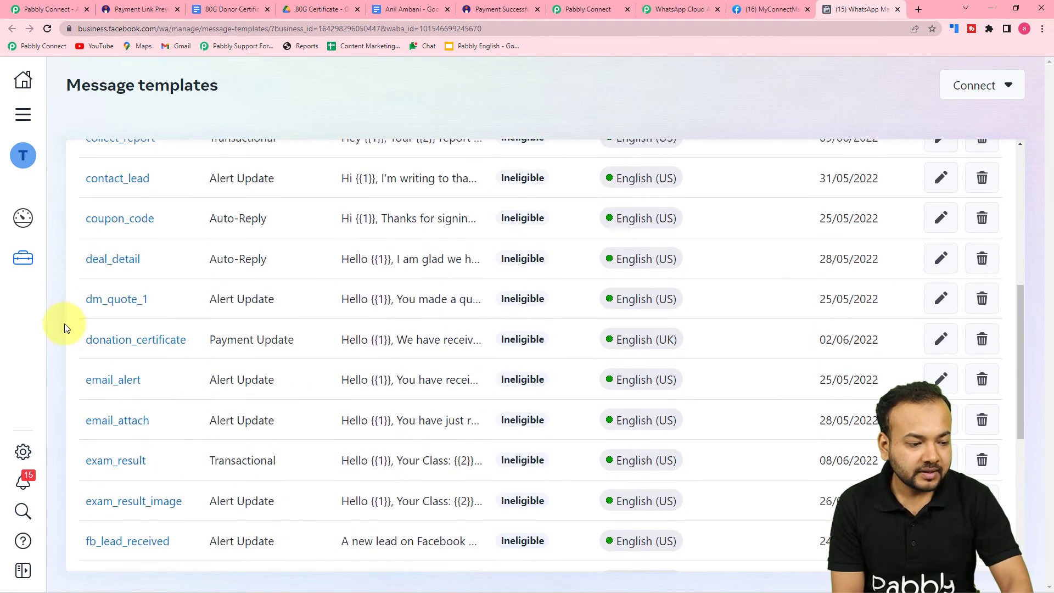
{"action": "left_click", "coordinate": [156, 343]}
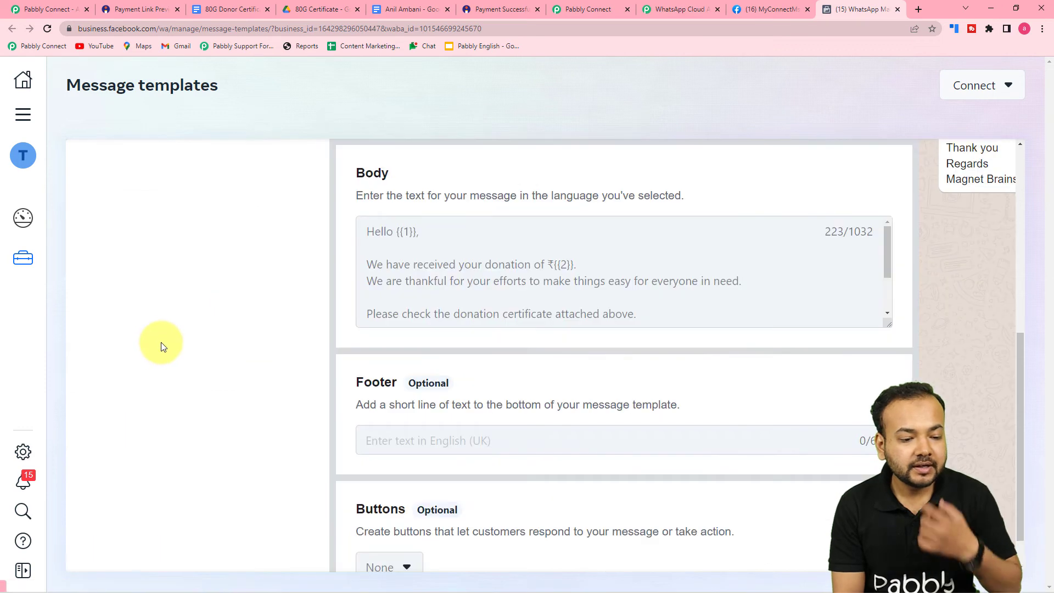
{"action": "scroll", "coordinate": [426, 376], "scroll_direction": "up", "scroll_amount": 6}
{"action": "scroll", "coordinate": [553, 413], "scroll_direction": "down", "scroll_amount": 1}
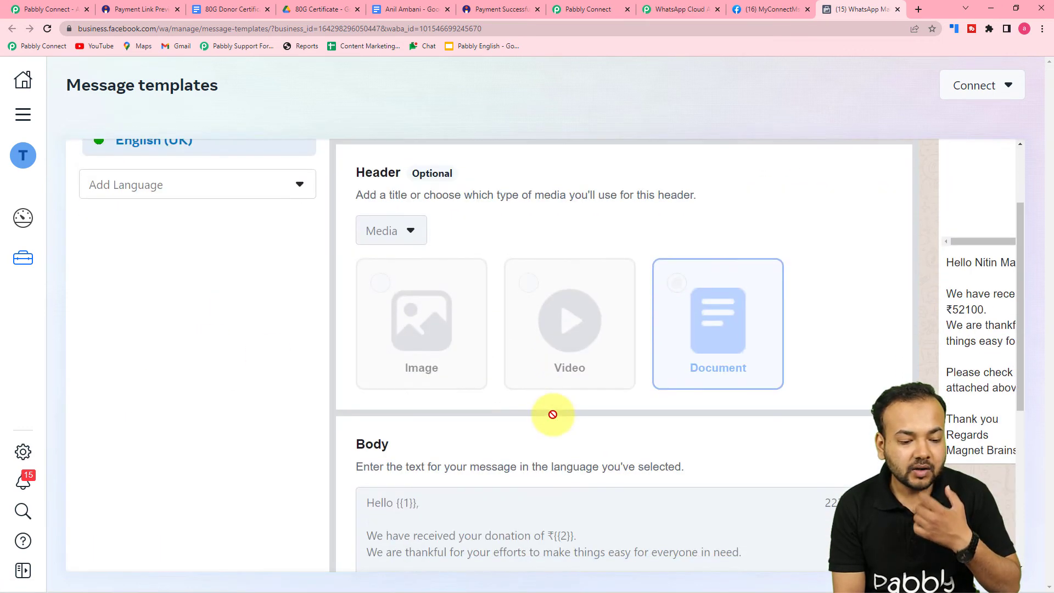
{"action": "scroll", "coordinate": [553, 414], "scroll_direction": "down", "scroll_amount": 5}
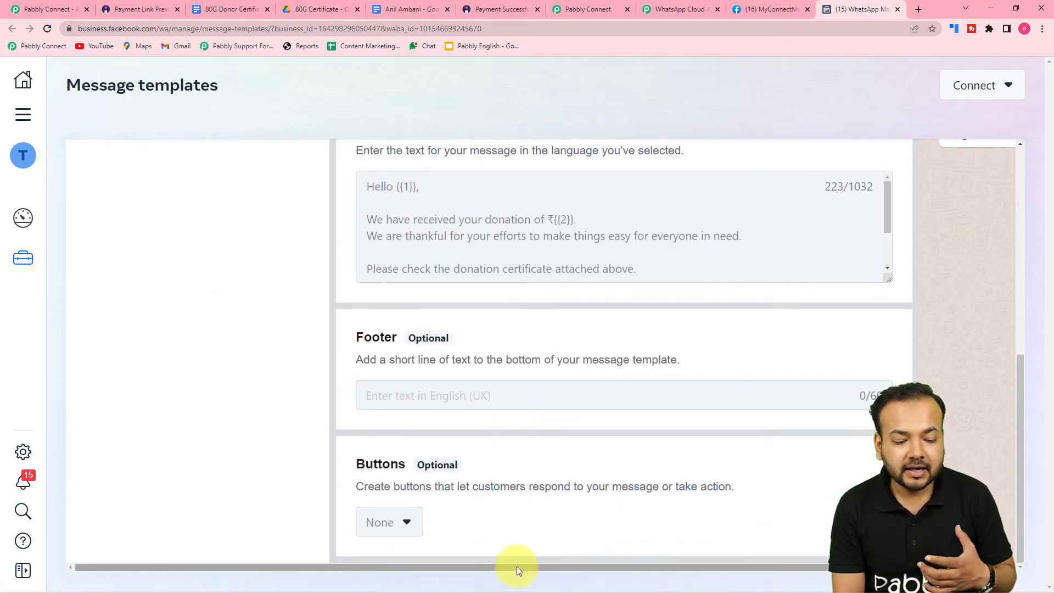
{"action": "left_click_drag", "start_coordinate": [516, 569], "coordinate": [724, 567]}
{"action": "scroll", "coordinate": [856, 481], "scroll_direction": "up", "scroll_amount": 1}
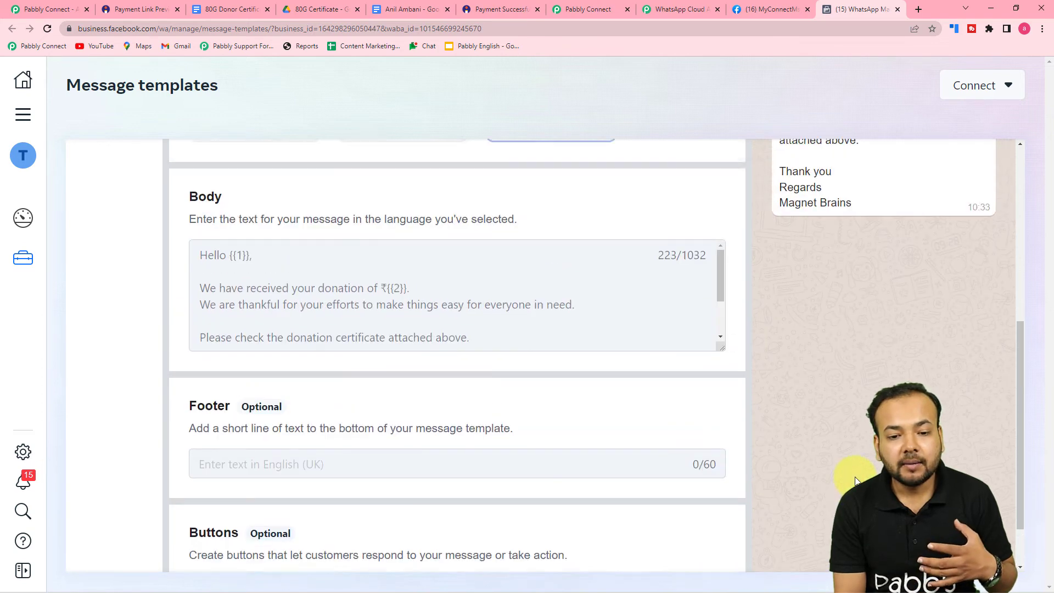
{"action": "scroll", "coordinate": [855, 481], "scroll_direction": "up", "scroll_amount": 6}
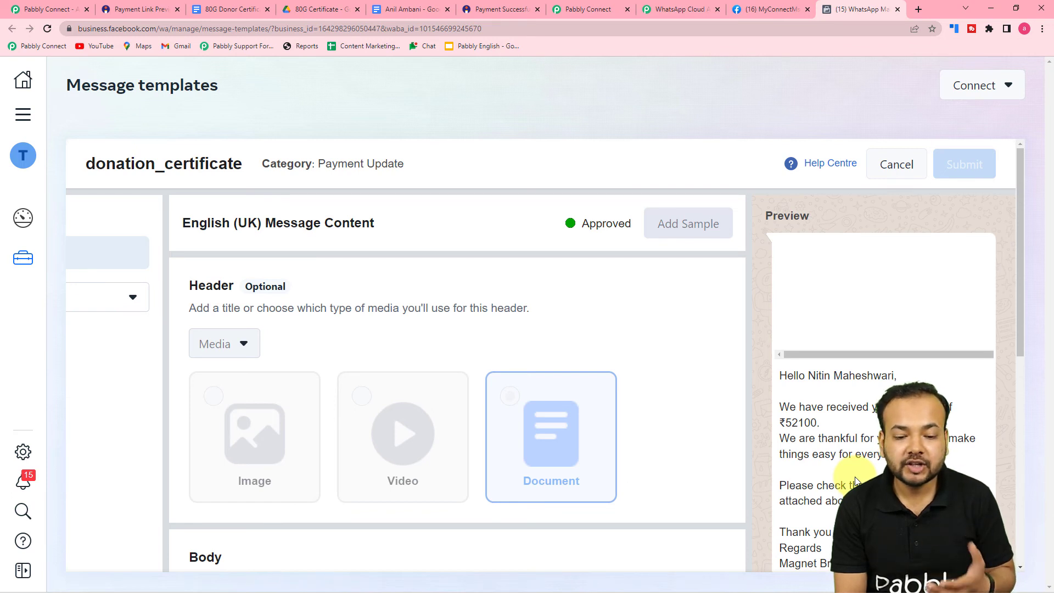
{"action": "scroll", "coordinate": [856, 481], "scroll_direction": "down", "scroll_amount": 1}
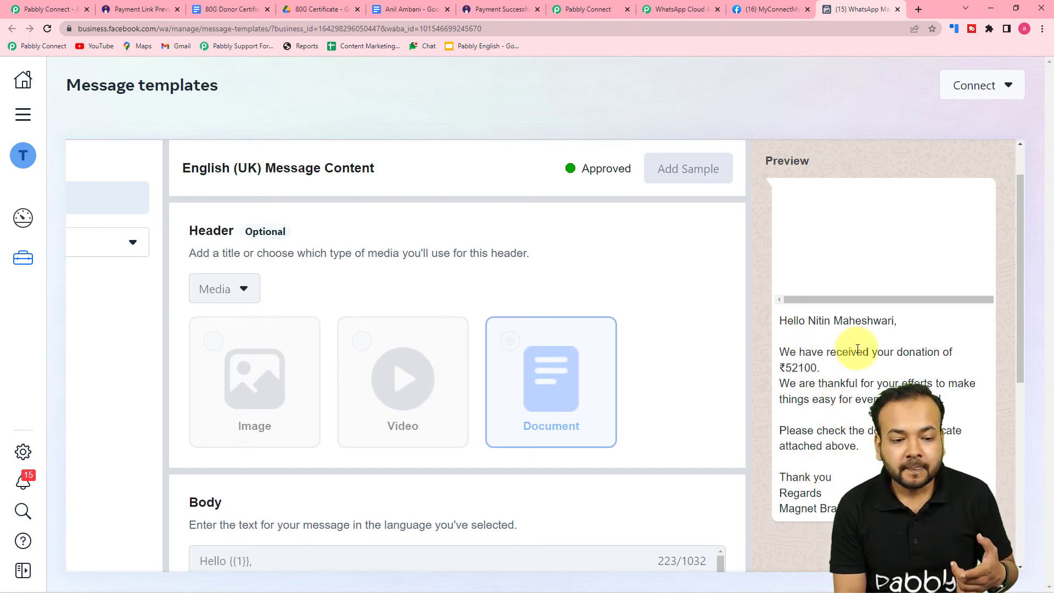
{"action": "scroll", "coordinate": [858, 349], "scroll_direction": "up", "scroll_amount": 1}
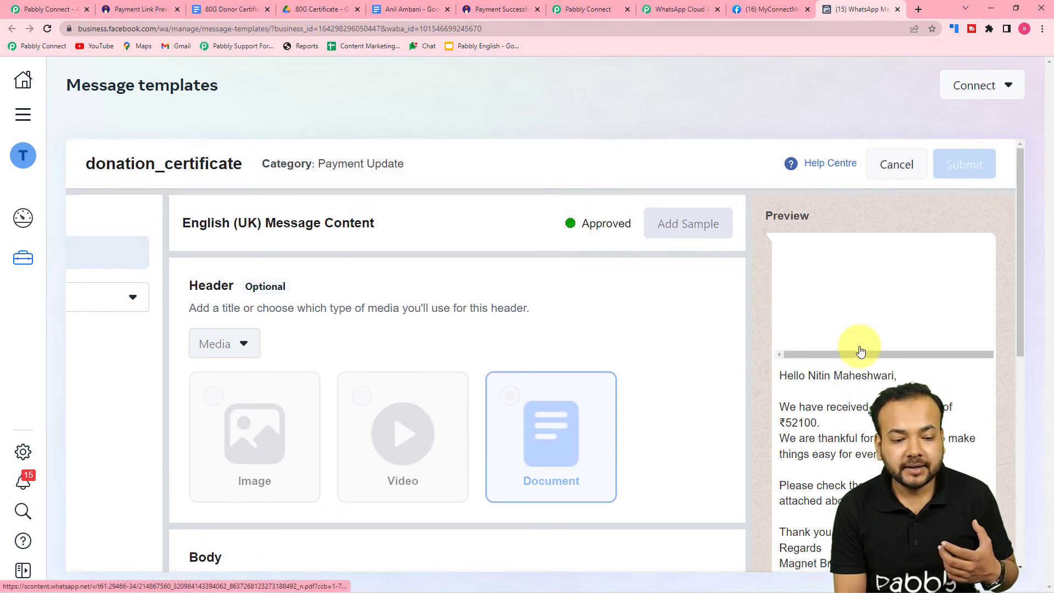
{"action": "left_click", "coordinate": [907, 174]}
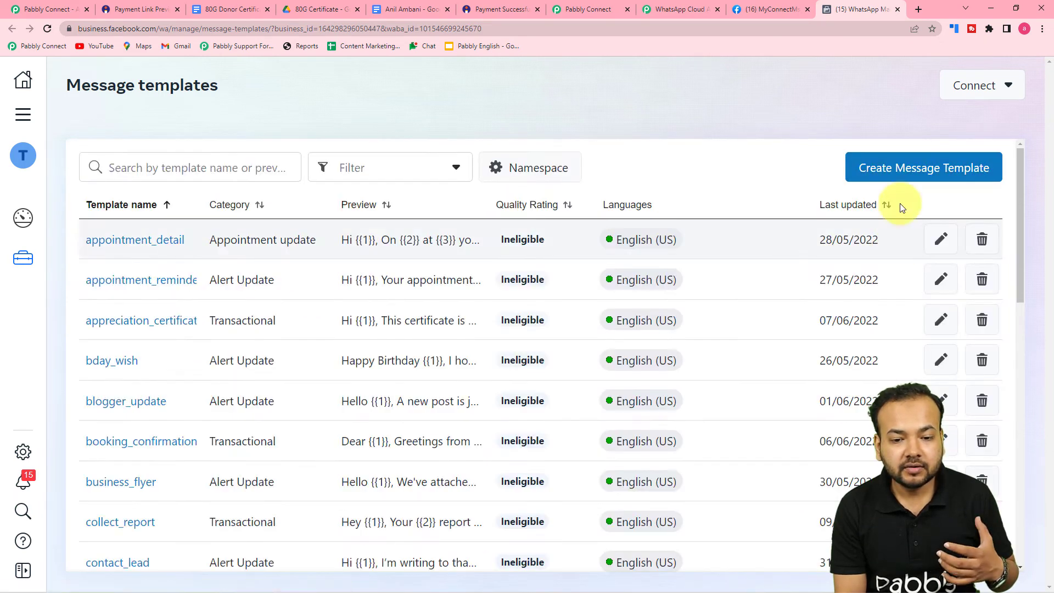
Start a new message template in the Marketing category
{"action": "left_click", "coordinate": [884, 170]}
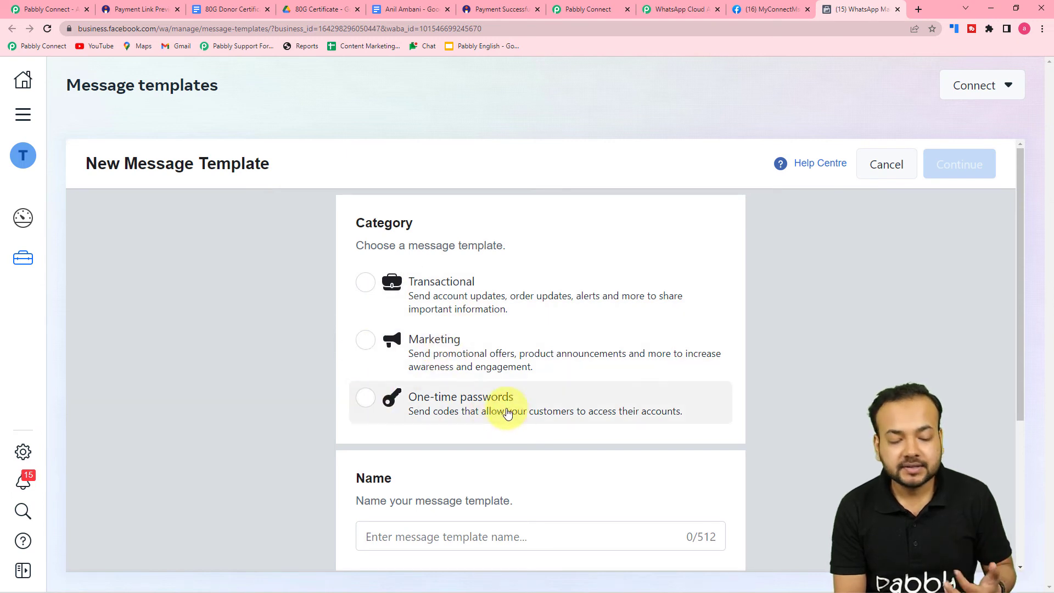
{"action": "scroll", "coordinate": [504, 412], "scroll_direction": "down", "scroll_amount": 2}
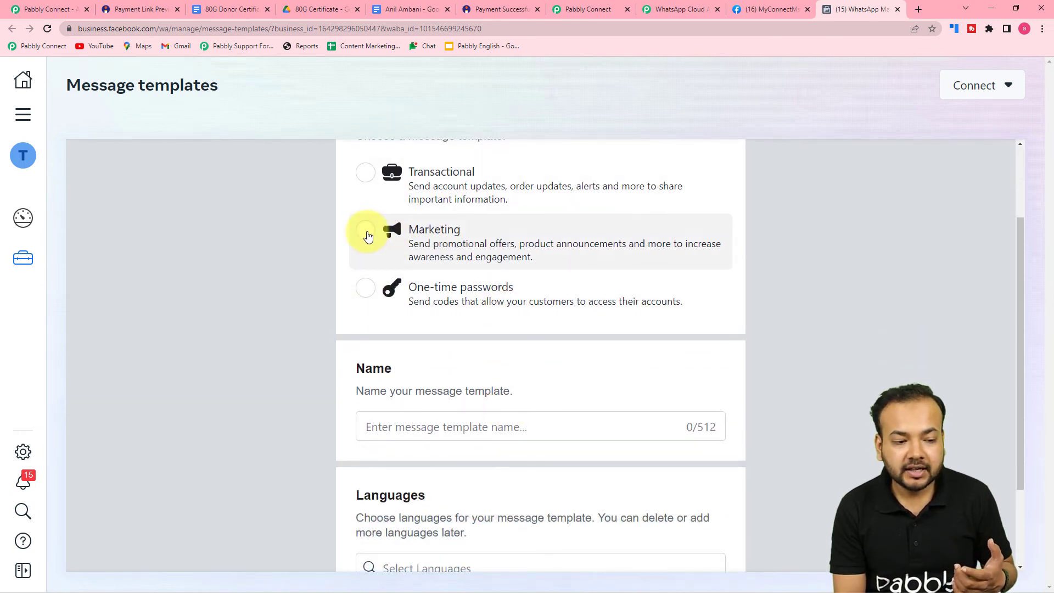
{"action": "left_click", "coordinate": [369, 226]}
{"action": "scroll", "coordinate": [413, 264], "scroll_direction": "down", "scroll_amount": 1}
{"action": "scroll", "coordinate": [413, 264], "scroll_direction": "down", "scroll_amount": 2}
Name the template 'name' and add English (US) as its language
{"action": "left_click", "coordinate": [446, 314]}
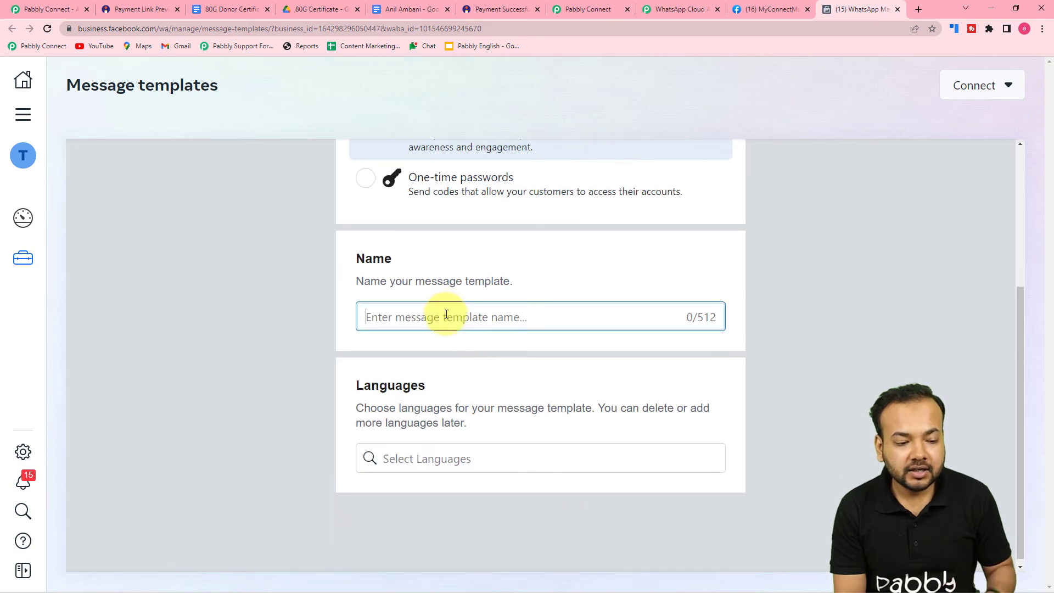
{"action": "type", "text": "name"}
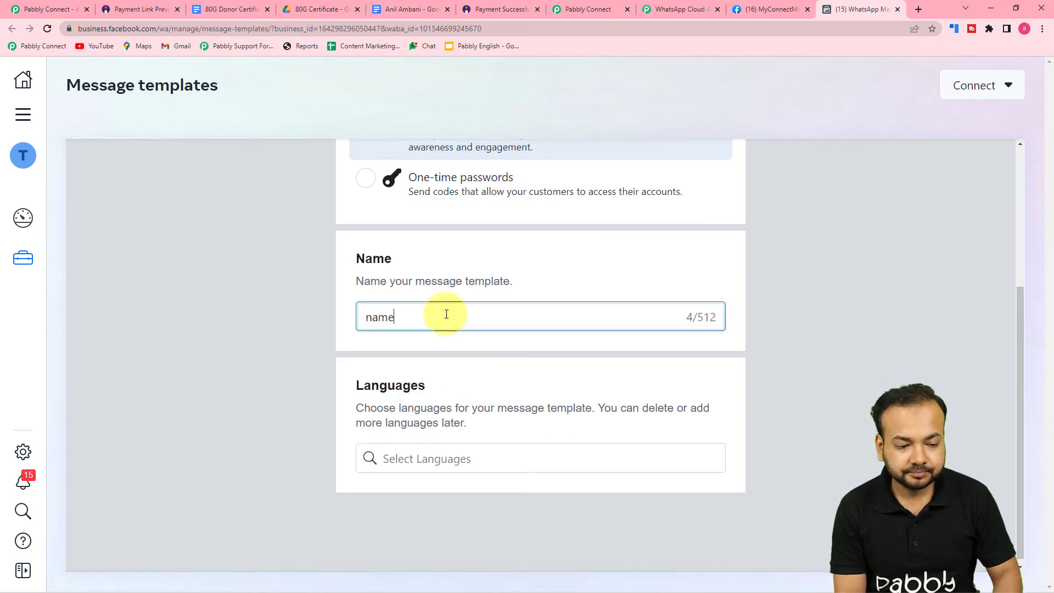
{"action": "left_click", "coordinate": [459, 453]}
{"action": "type", "text": "eng"}
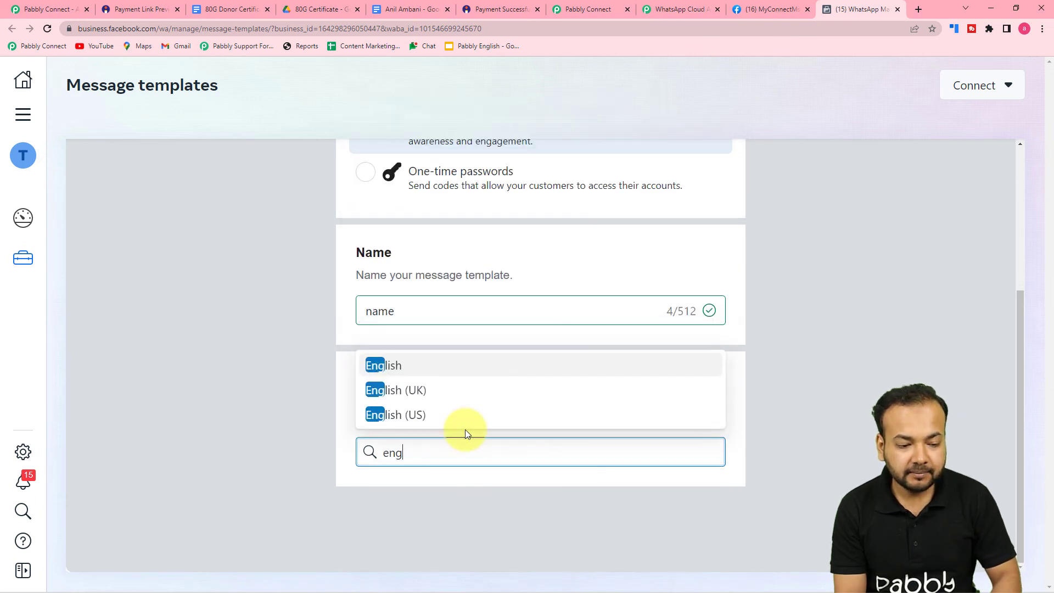
{"action": "left_click", "coordinate": [447, 417]}
{"action": "left_click", "coordinate": [782, 410]}
{"action": "scroll", "coordinate": [782, 410], "scroll_direction": "up", "scroll_amount": 4}
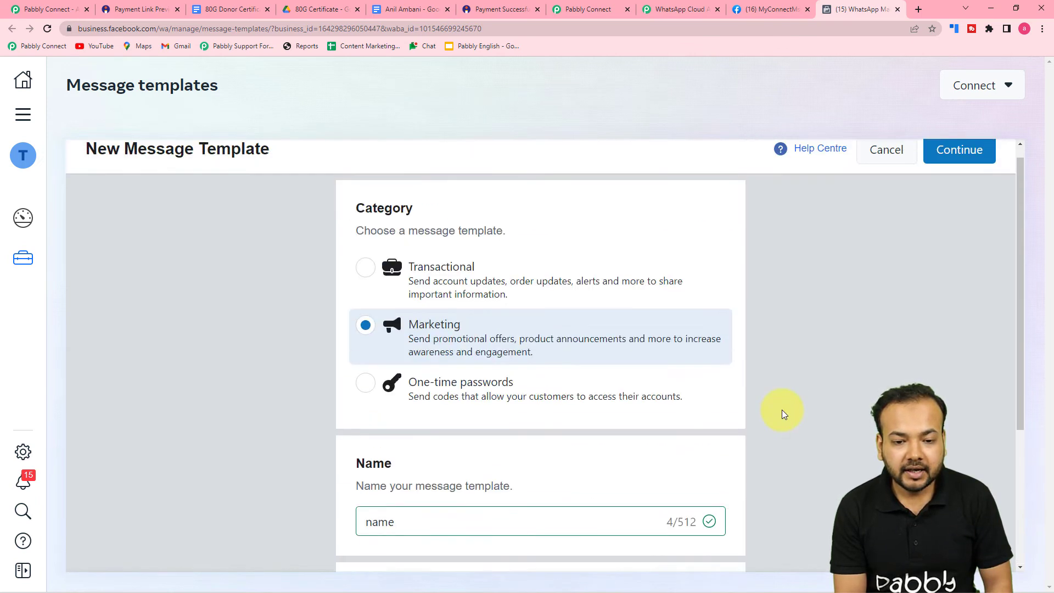
Set the template header to a Media attachment of type Document
{"action": "left_click", "coordinate": [948, 166]}
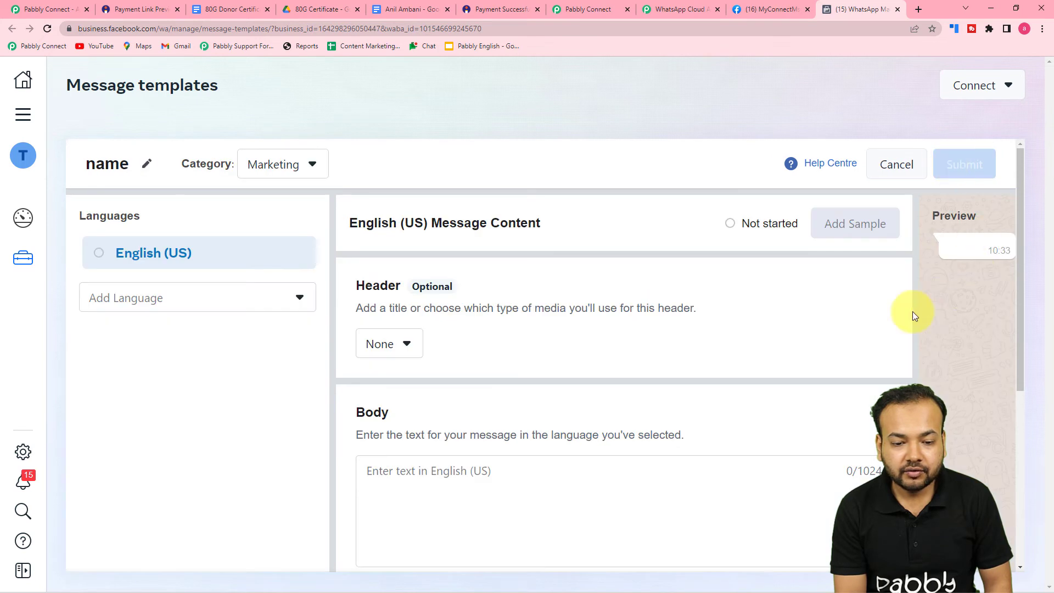
{"action": "scroll", "coordinate": [629, 335], "scroll_direction": "down", "scroll_amount": 1}
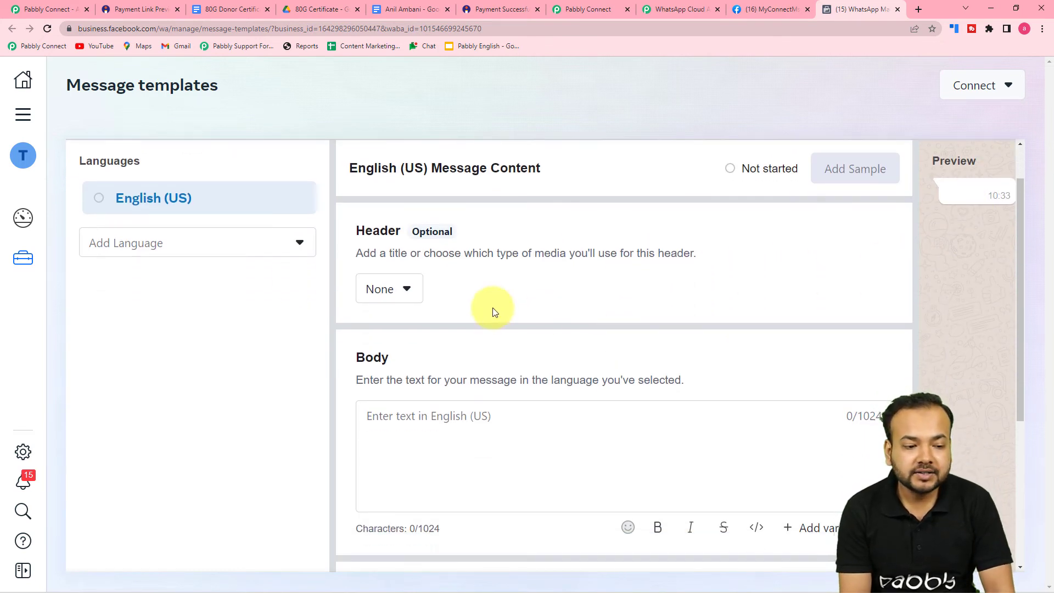
{"action": "left_click", "coordinate": [389, 296]}
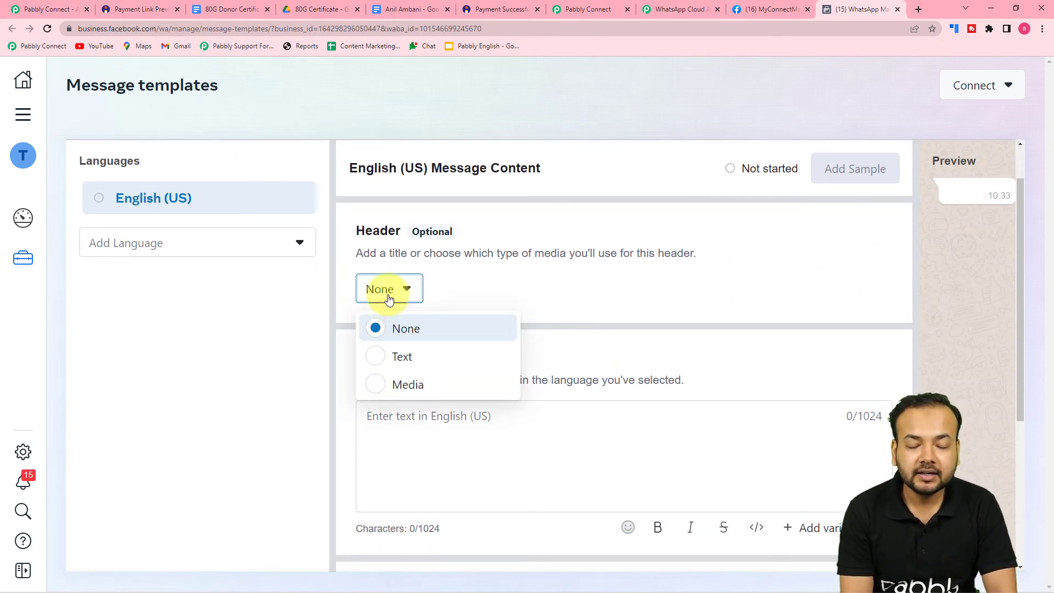
{"action": "left_click", "coordinate": [381, 388]}
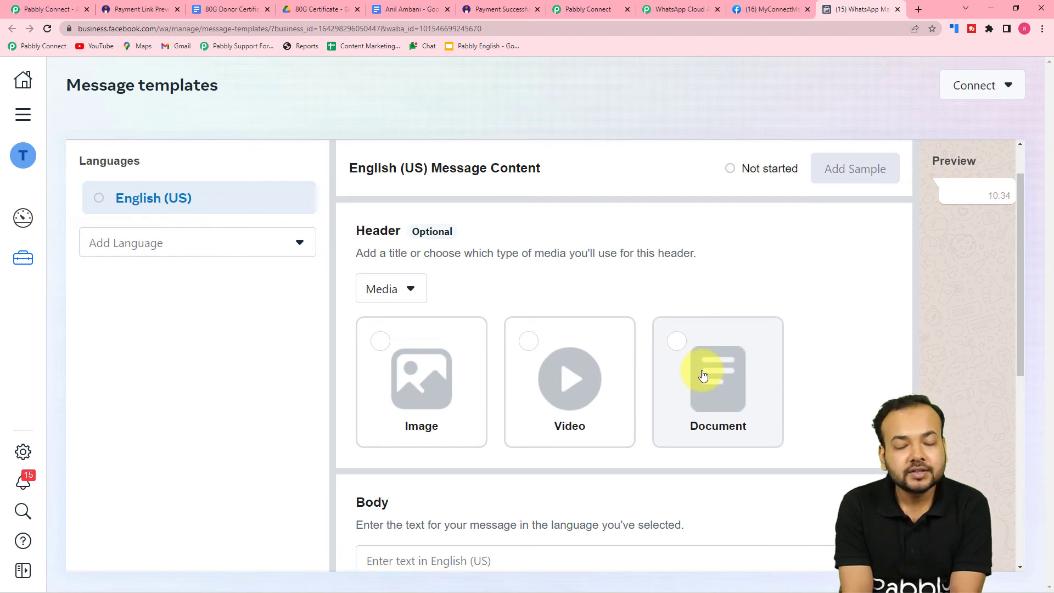
{"action": "scroll", "coordinate": [703, 376], "scroll_direction": "down", "scroll_amount": 1}
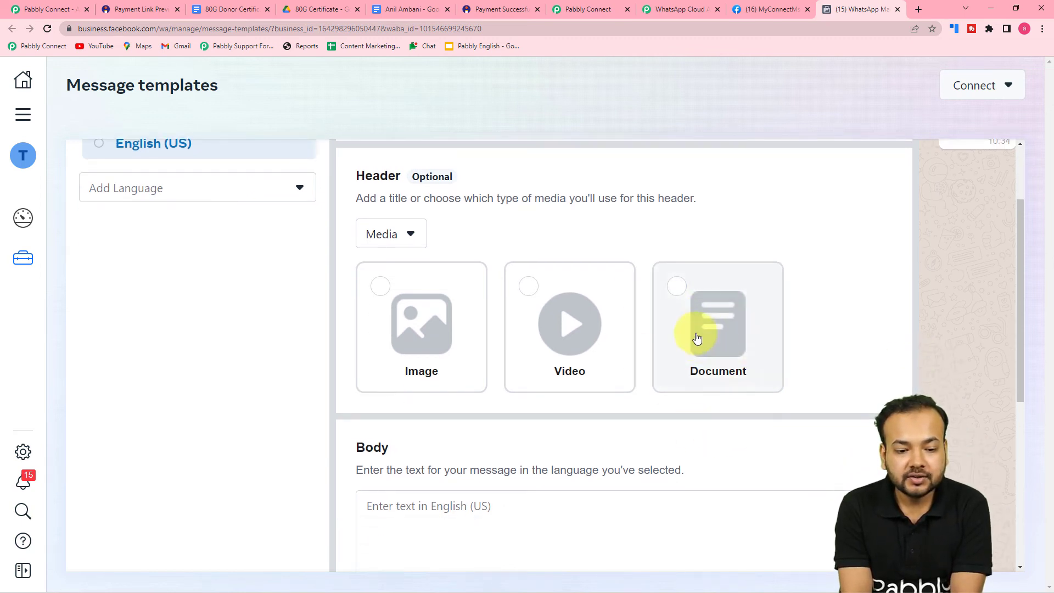
{"action": "left_click", "coordinate": [684, 293]}
Begin the template body with the word 'Hello'
{"action": "scroll", "coordinate": [631, 341], "scroll_direction": "down", "scroll_amount": 4}
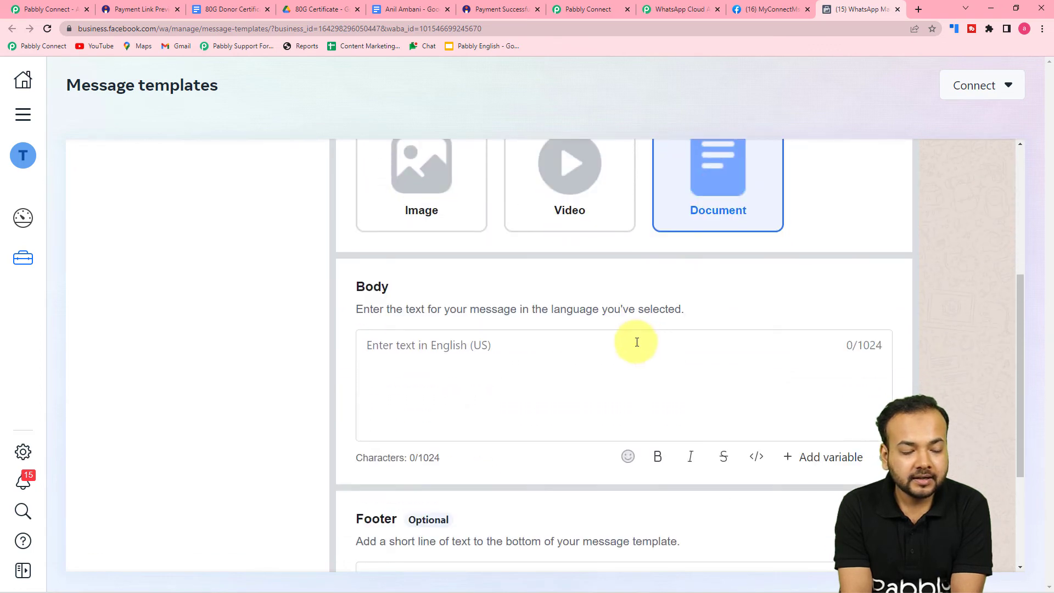
{"action": "left_click", "coordinate": [480, 323]}
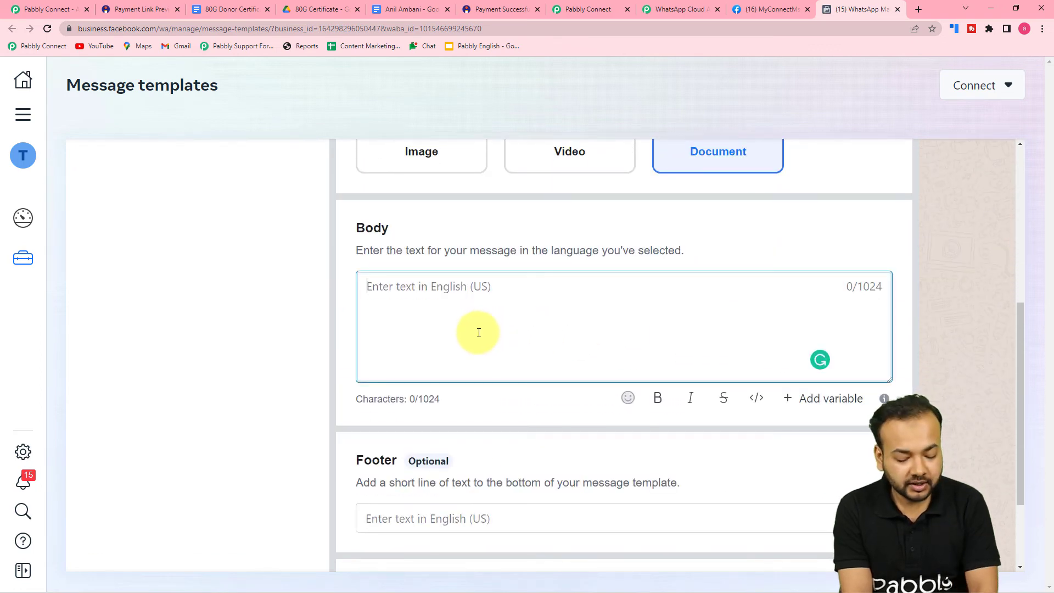
{"action": "type", "text": "Hello"}
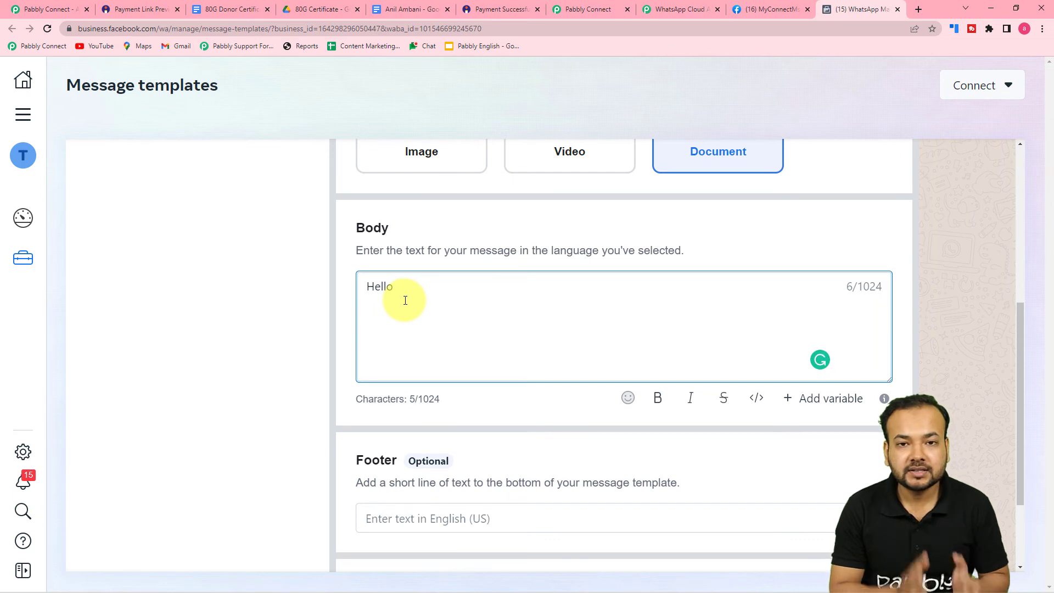
{"action": "left_click", "coordinate": [329, 10]}
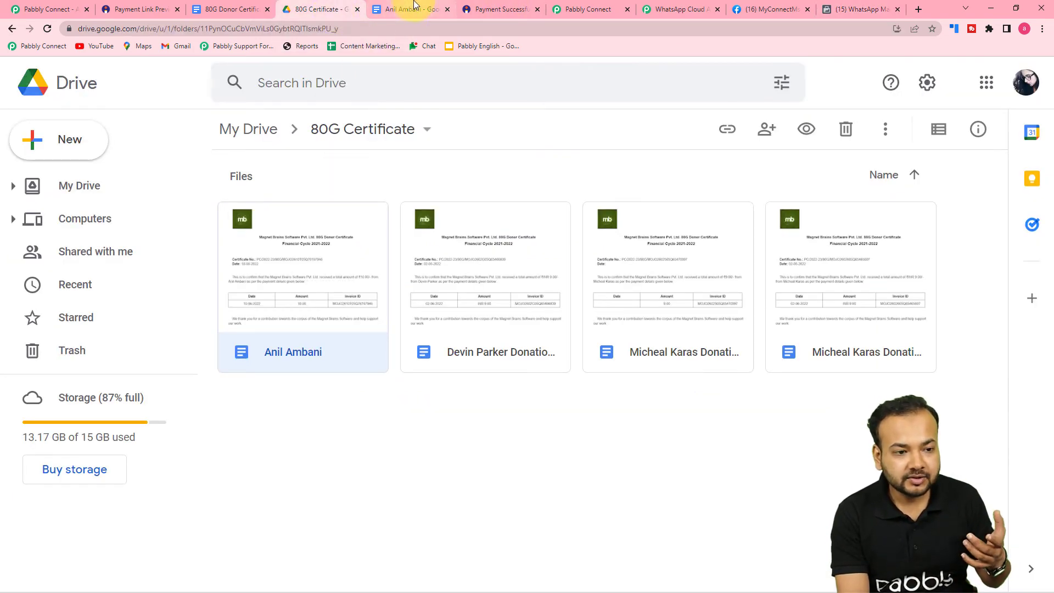
{"action": "left_click", "coordinate": [414, 7]}
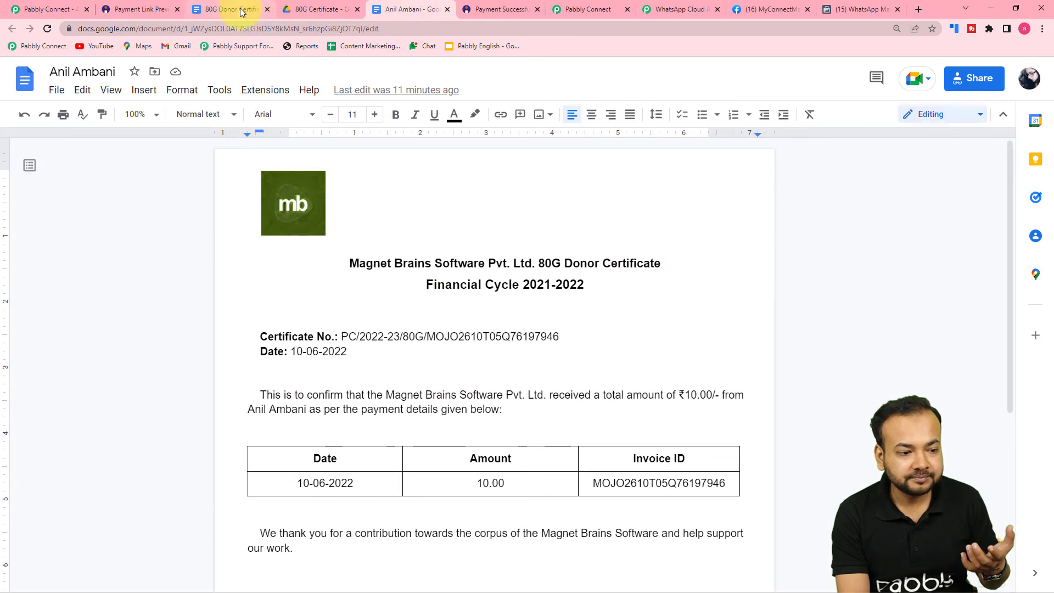
{"action": "left_click", "coordinate": [241, 10]}
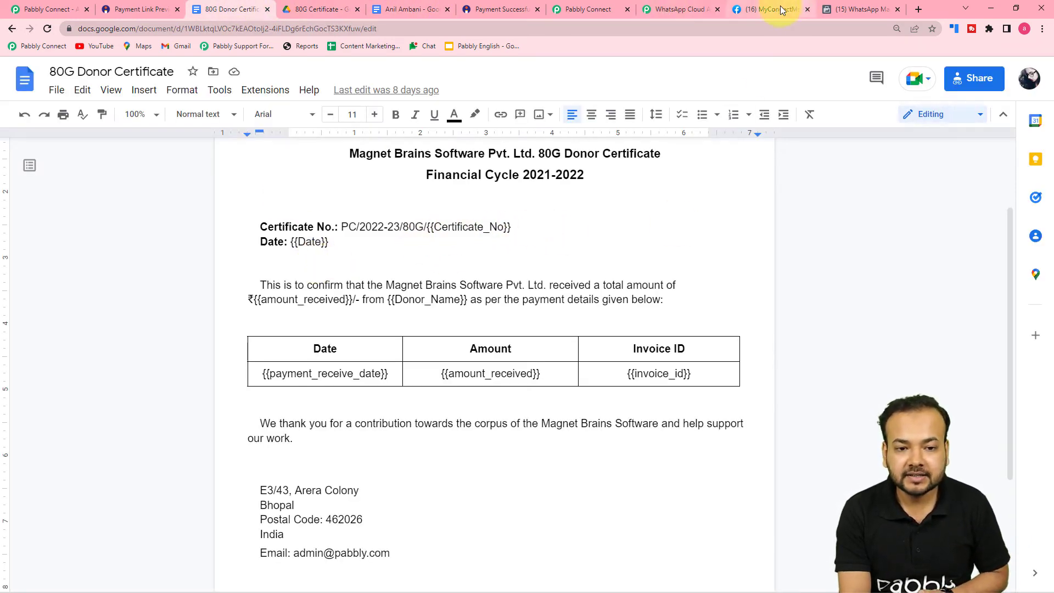
{"action": "left_click", "coordinate": [831, 9]}
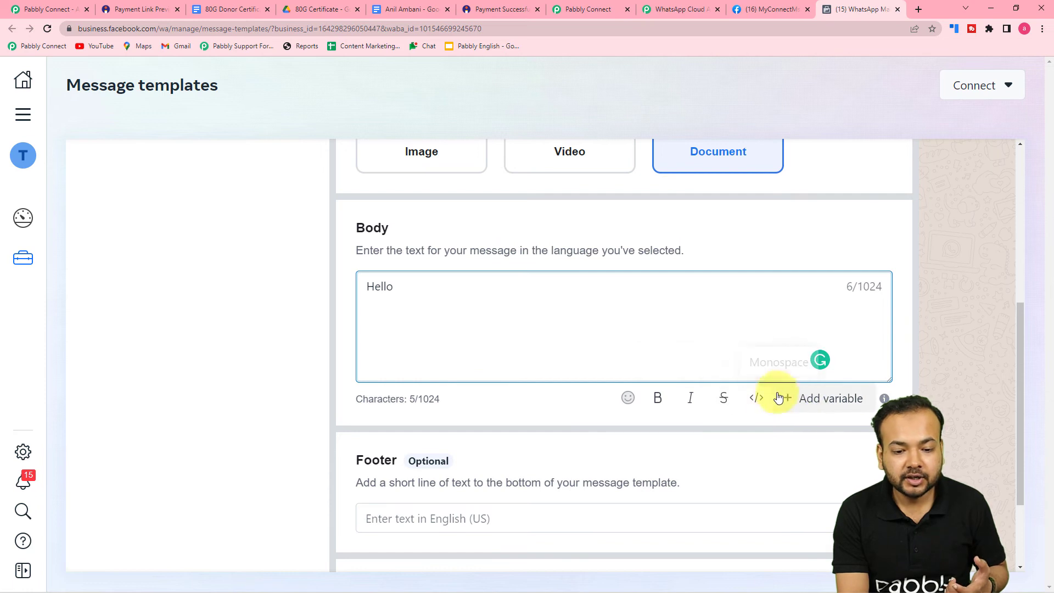
Insert a {{1}} variable after 'Hello' in the template body
{"action": "left_click", "coordinate": [832, 400]}
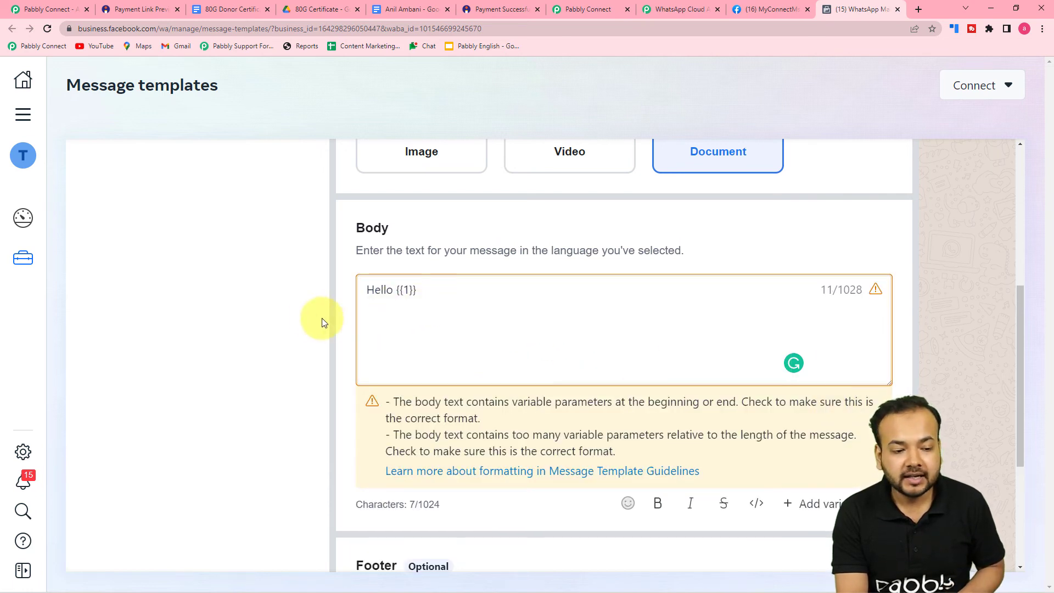
{"action": "scroll", "coordinate": [313, 322], "scroll_direction": "down", "scroll_amount": 2}
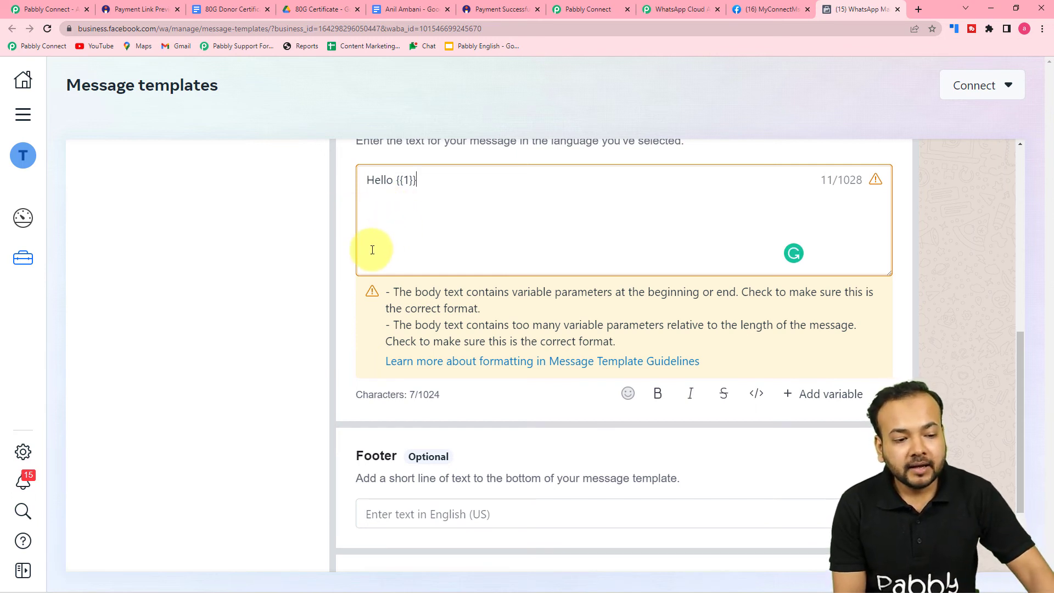
{"action": "scroll", "coordinate": [712, 277], "scroll_direction": "up", "scroll_amount": 8}
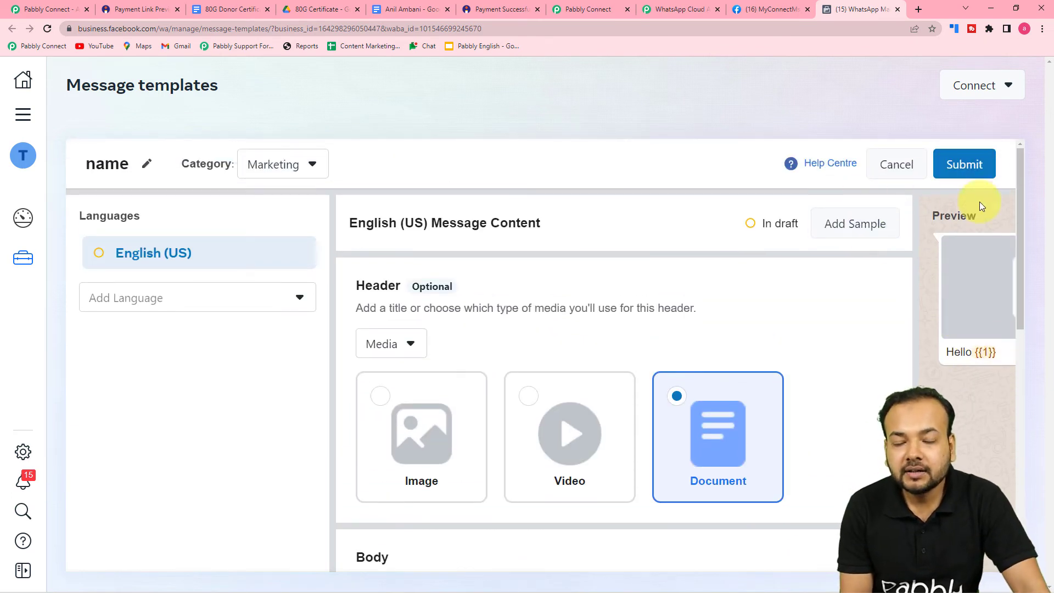
Discard the template draft and return to the Pabbly Connect workflow
{"action": "left_click", "coordinate": [896, 164]}
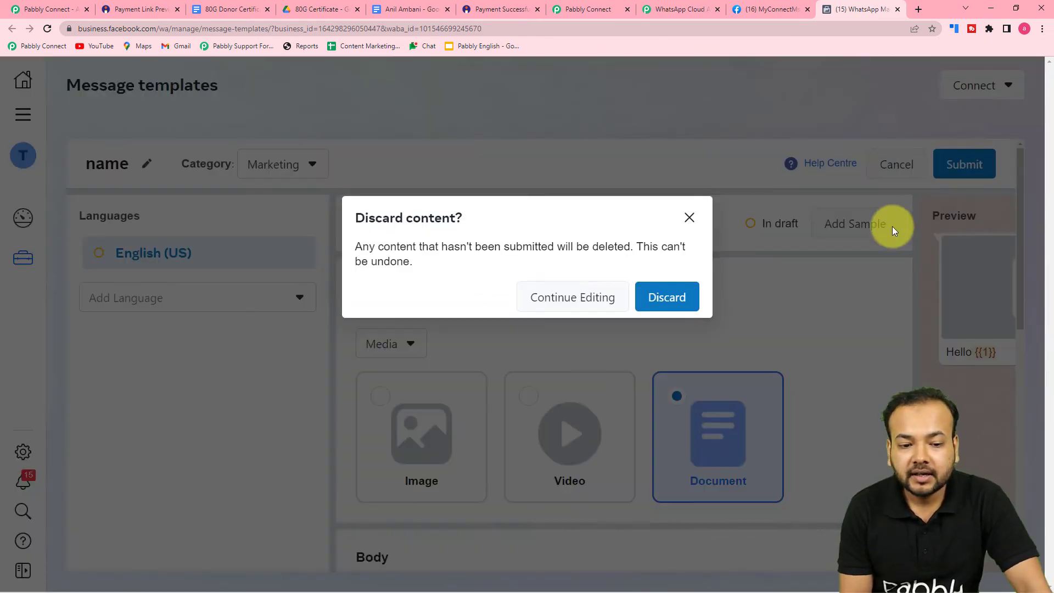
{"action": "left_click", "coordinate": [699, 303]}
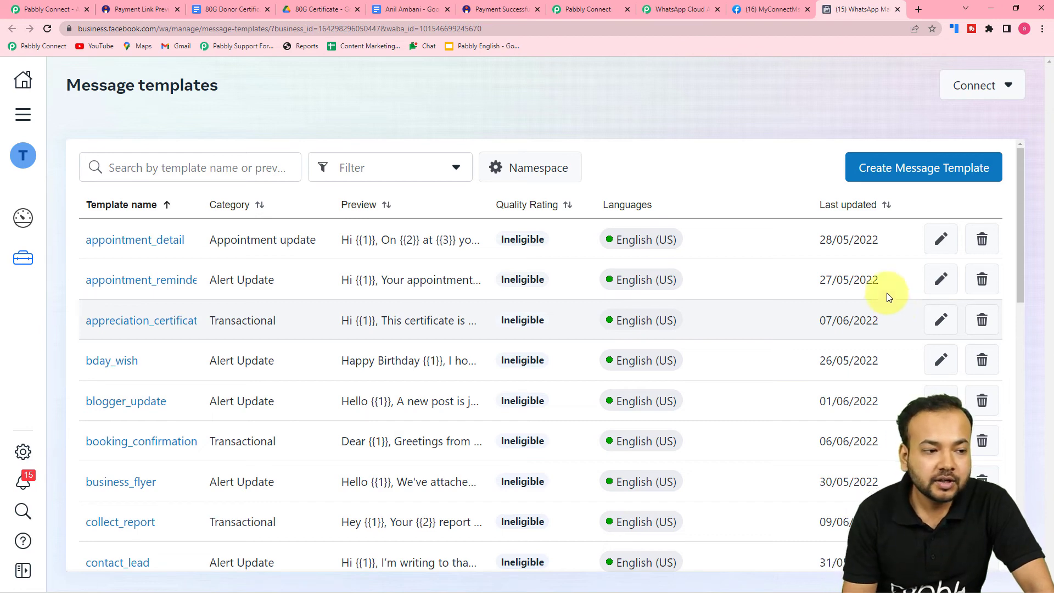
{"action": "left_click", "coordinate": [597, 12]}
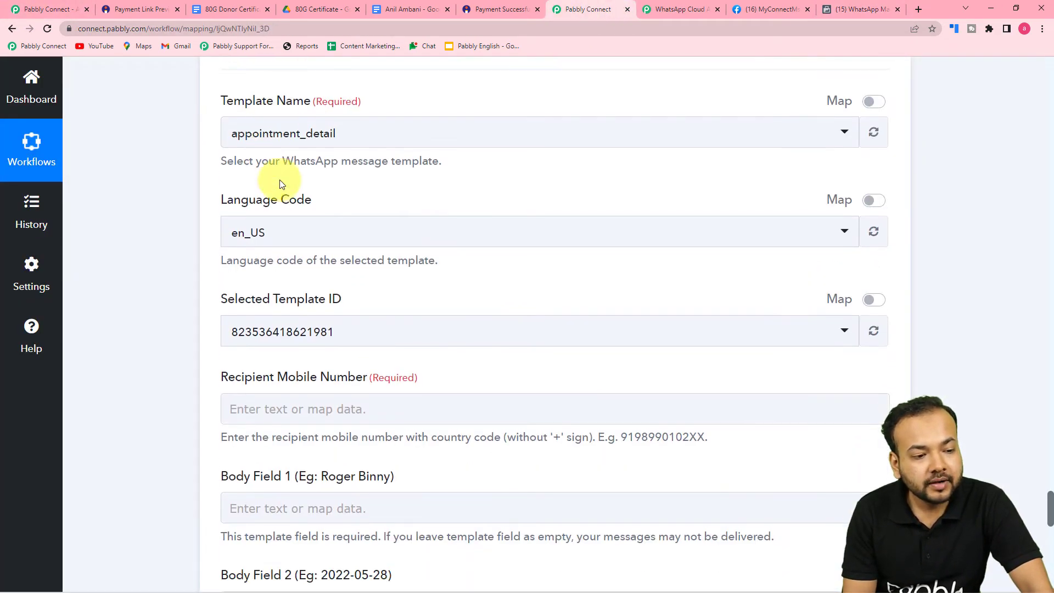
Switch the WhatsApp step to the donation_certificate template (en_GB) with its document header fields
{"action": "left_click", "coordinate": [411, 144]}
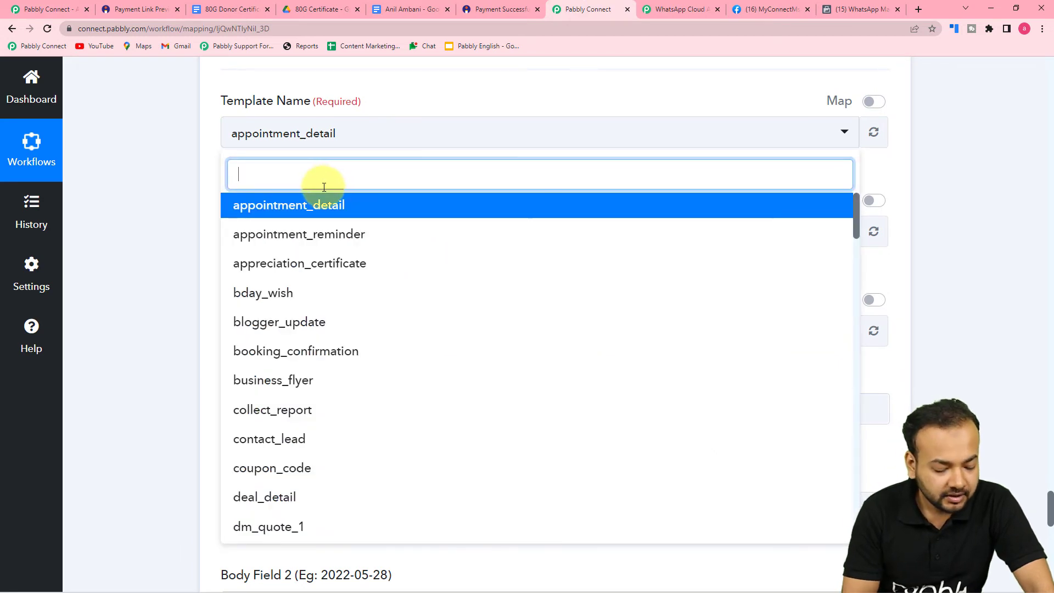
{"action": "type", "text": "don"}
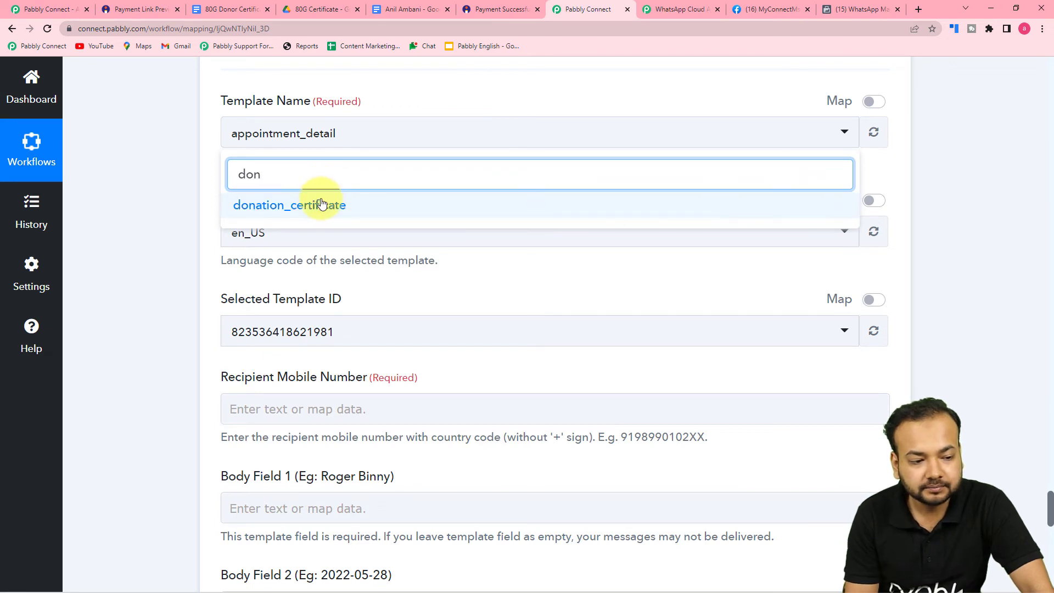
{"action": "left_click", "coordinate": [323, 205]}
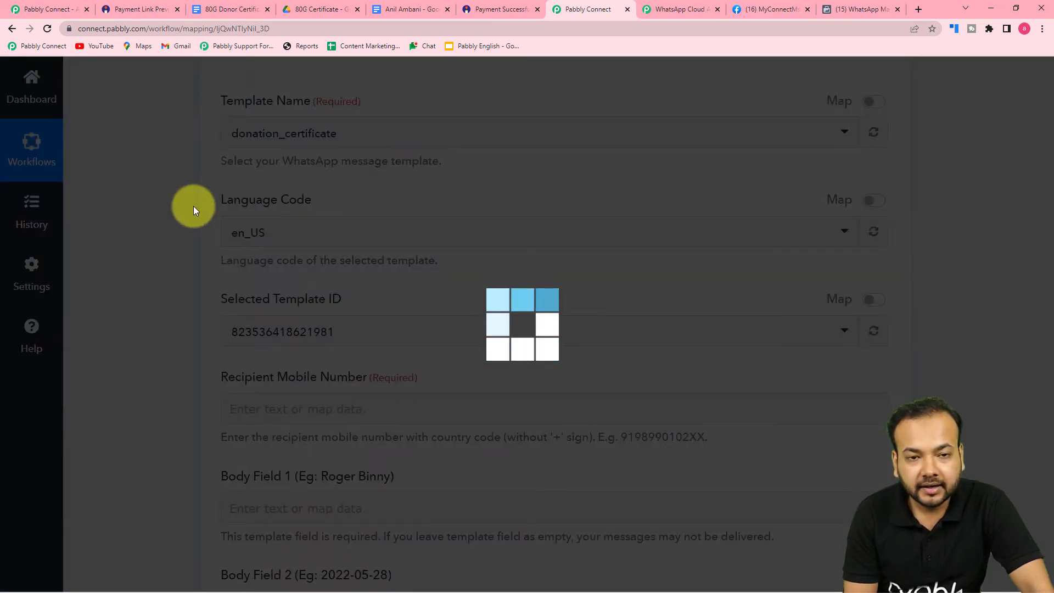
{"action": "scroll", "coordinate": [193, 206], "scroll_direction": "down", "scroll_amount": 2}
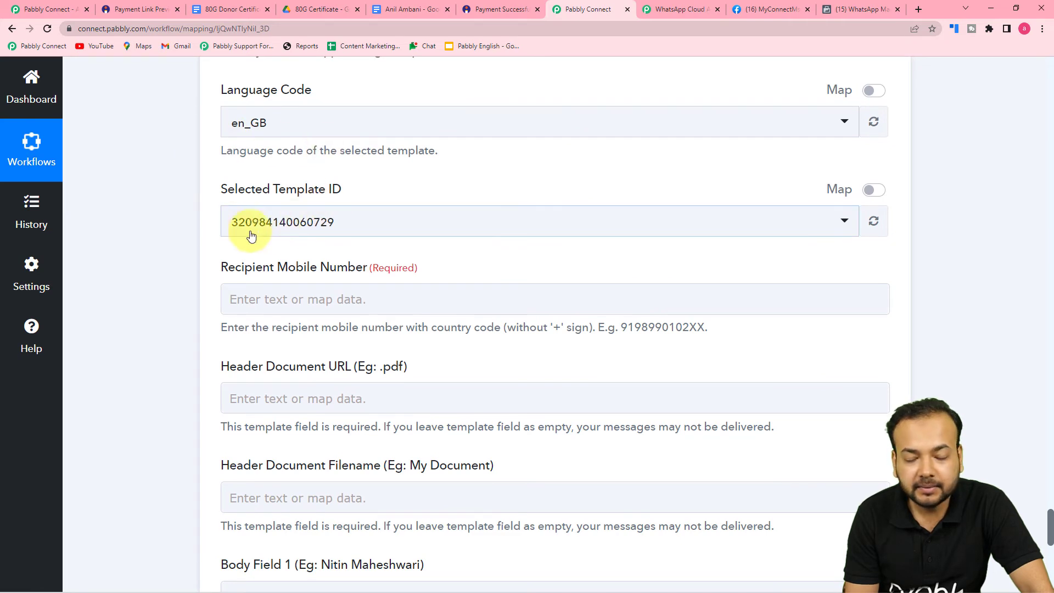
{"action": "scroll", "coordinate": [275, 235], "scroll_direction": "down", "scroll_amount": 1}
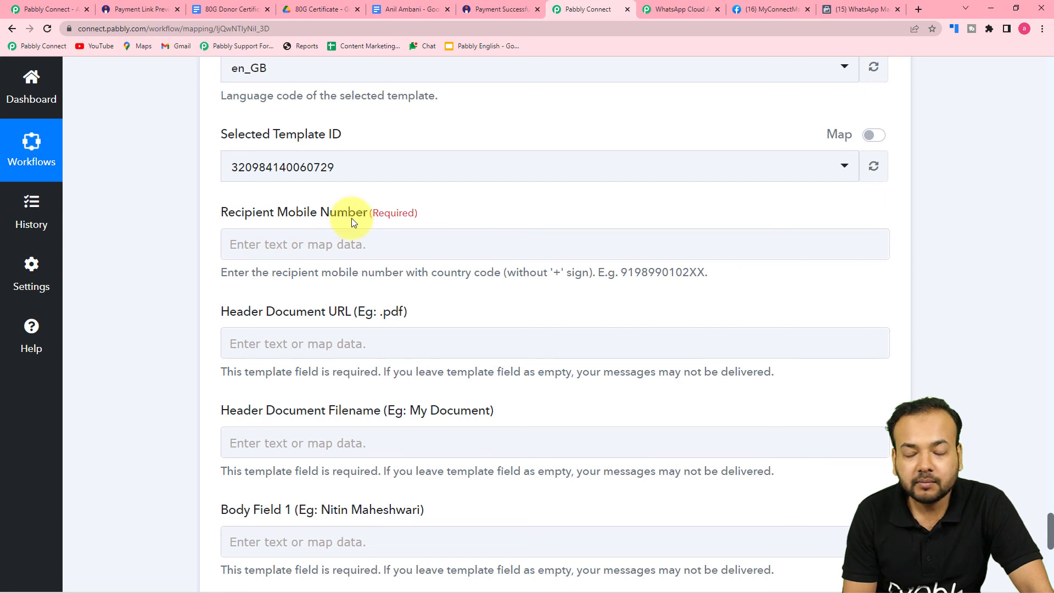
{"action": "left_click", "coordinate": [413, 235]}
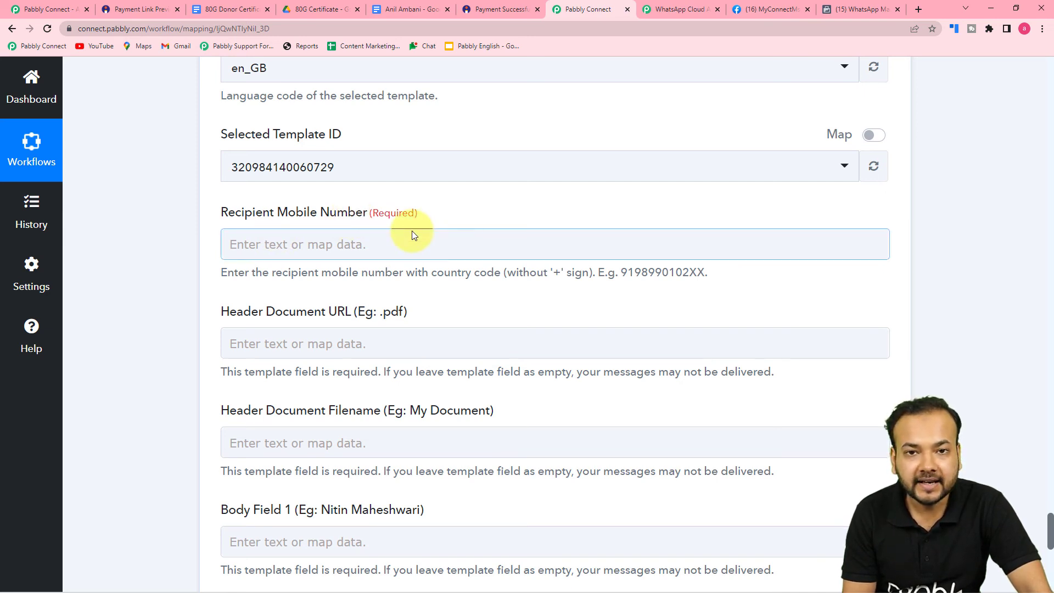
{"action": "scroll", "coordinate": [413, 235], "scroll_direction": "down", "scroll_amount": 2}
{"action": "scroll", "coordinate": [1025, 353], "scroll_direction": "up", "scroll_amount": 4}
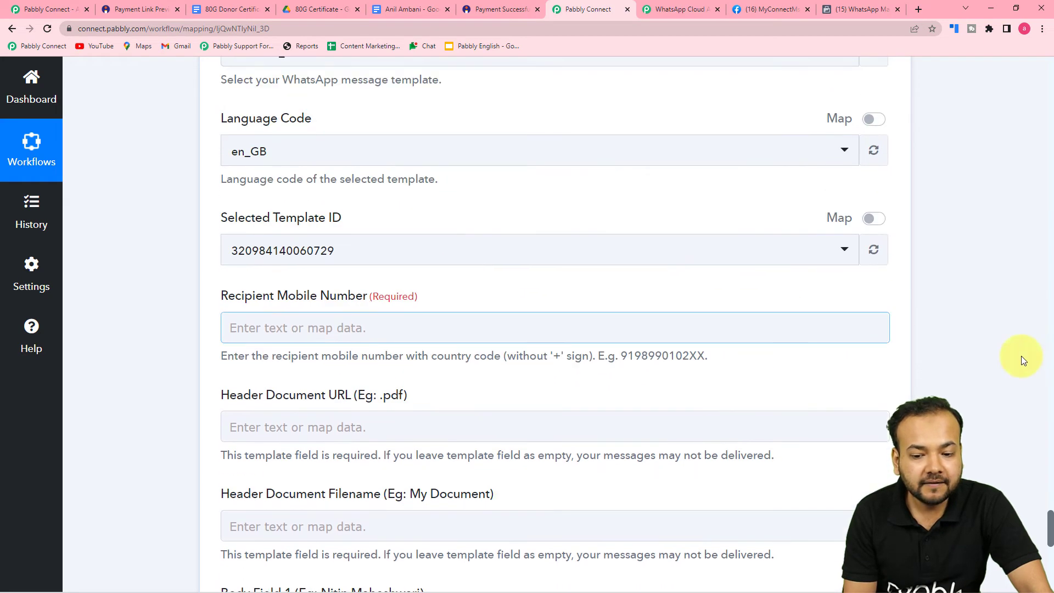
{"action": "left_click_drag", "start_coordinate": [1050, 521], "coordinate": [1050, 195]}
Check the mapped Payment ID, then scroll to the WhatsApp step's Recipient Mobile Number field
{"action": "scroll", "coordinate": [684, 310], "scroll_direction": "down", "scroll_amount": 1}
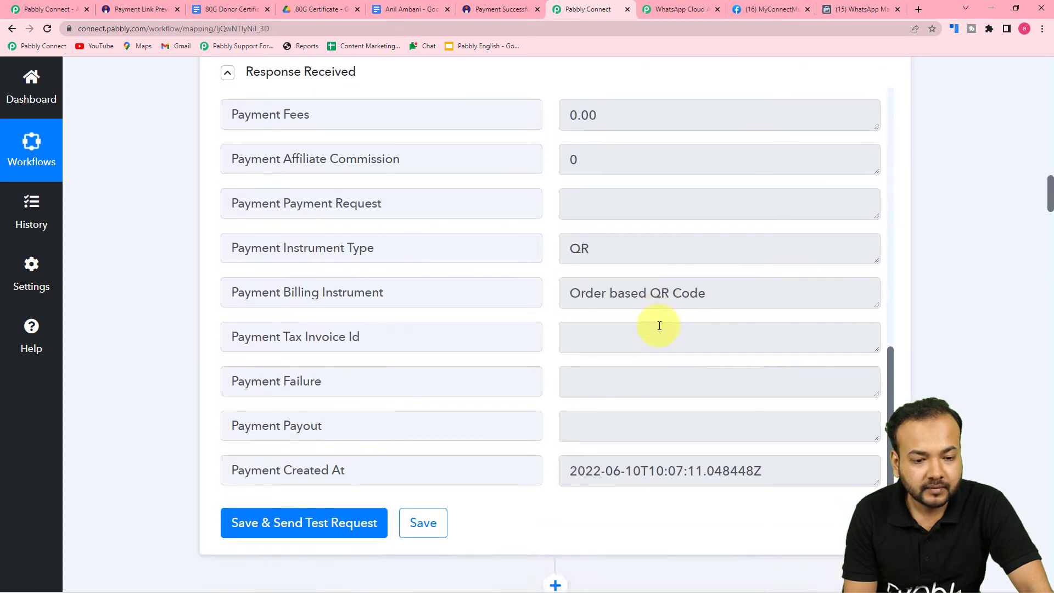
{"action": "scroll", "coordinate": [659, 322], "scroll_direction": "up", "scroll_amount": 6}
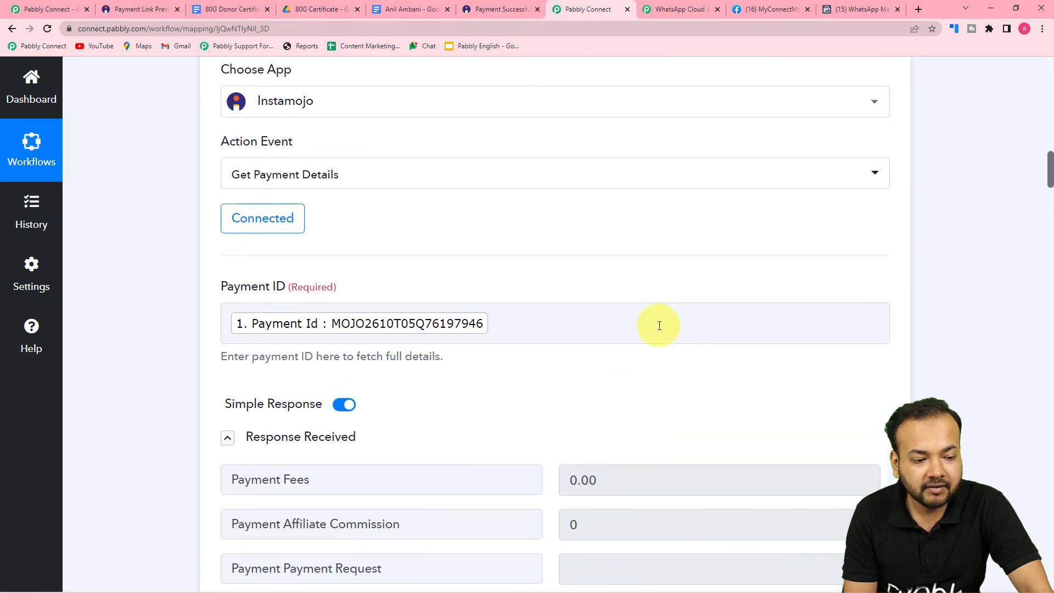
{"action": "left_click", "coordinate": [439, 343]}
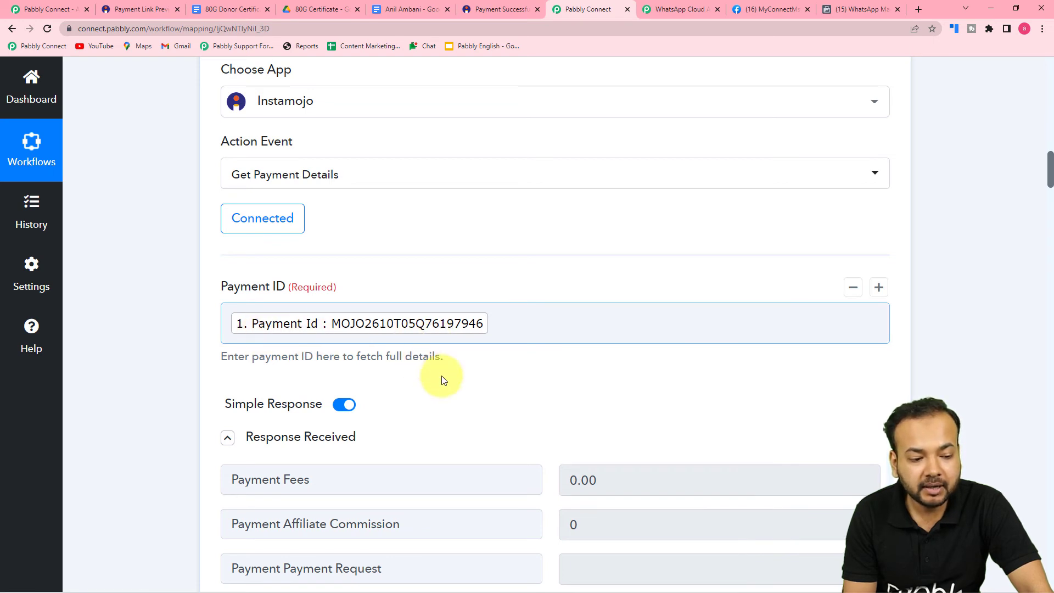
{"action": "left_click", "coordinate": [553, 406]}
{"action": "scroll", "coordinate": [552, 407], "scroll_direction": "down", "scroll_amount": 3}
{"action": "scroll", "coordinate": [560, 456], "scroll_direction": "up", "scroll_amount": 10}
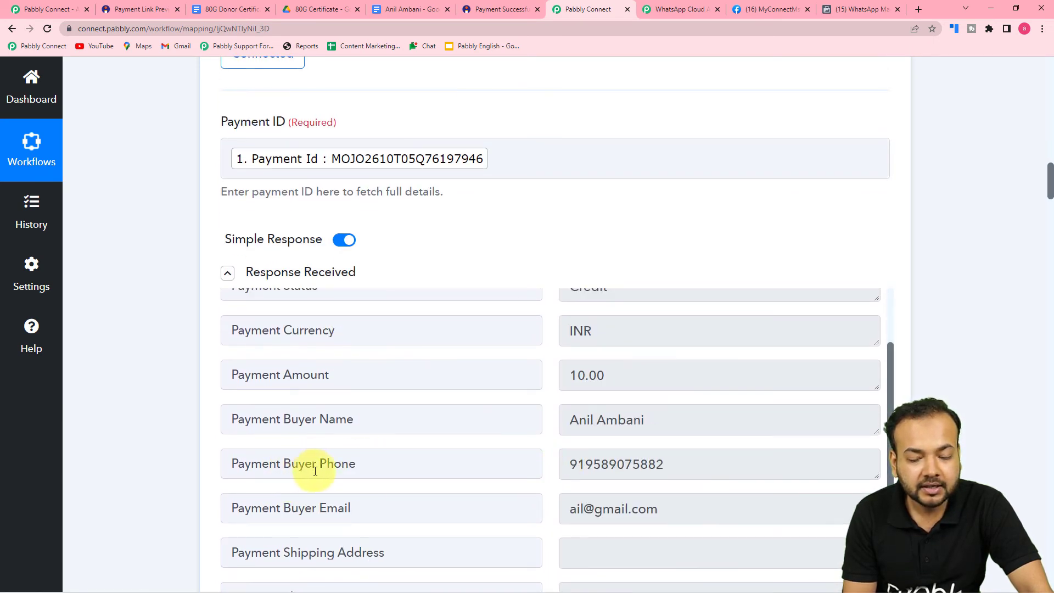
{"action": "left_click_drag", "start_coordinate": [1050, 183], "coordinate": [1020, 515]}
{"action": "scroll", "coordinate": [422, 336], "scroll_direction": "down", "scroll_amount": 6}
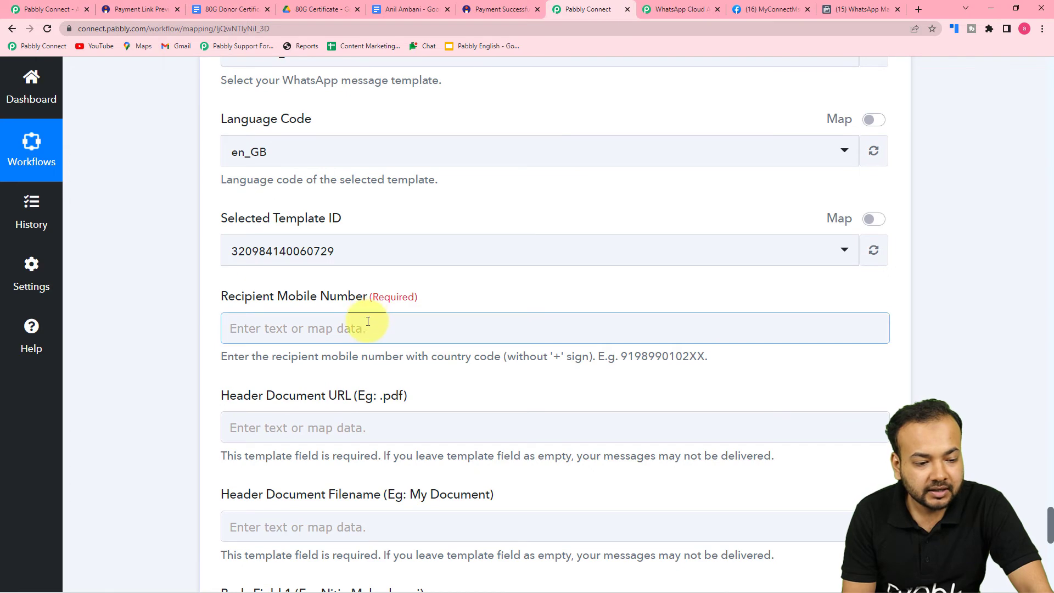
Map Recipient Mobile Number to Payment Buyer Phone from Instamojo's Get Payment Details step
{"action": "left_click", "coordinate": [365, 328]}
{"action": "scroll", "coordinate": [365, 324], "scroll_direction": "down", "scroll_amount": 3}
{"action": "left_click", "coordinate": [364, 344]}
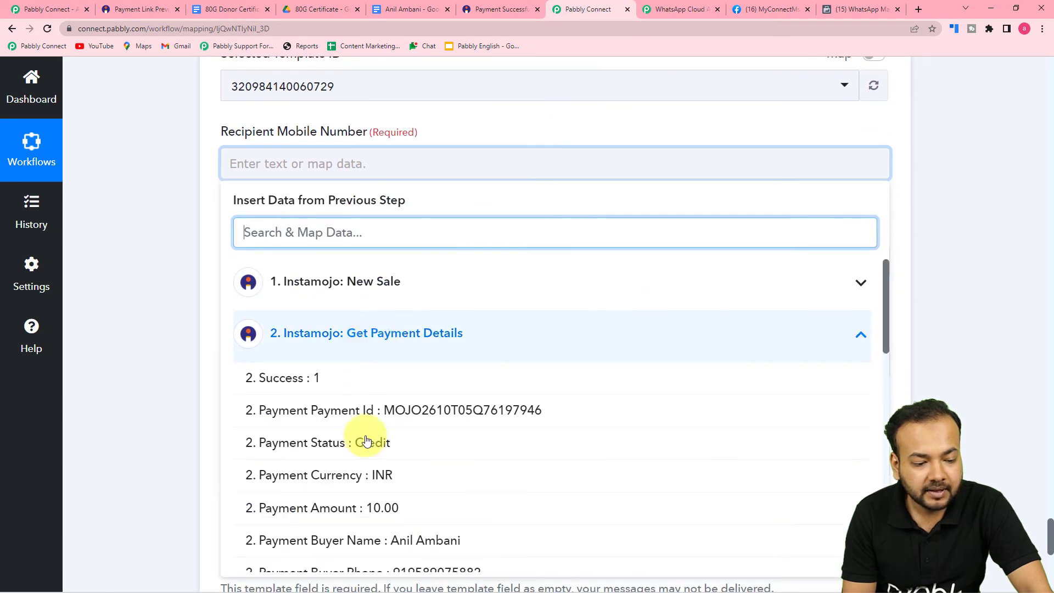
{"action": "scroll", "coordinate": [367, 450], "scroll_direction": "down", "scroll_amount": 2}
{"action": "left_click", "coordinate": [367, 463]}
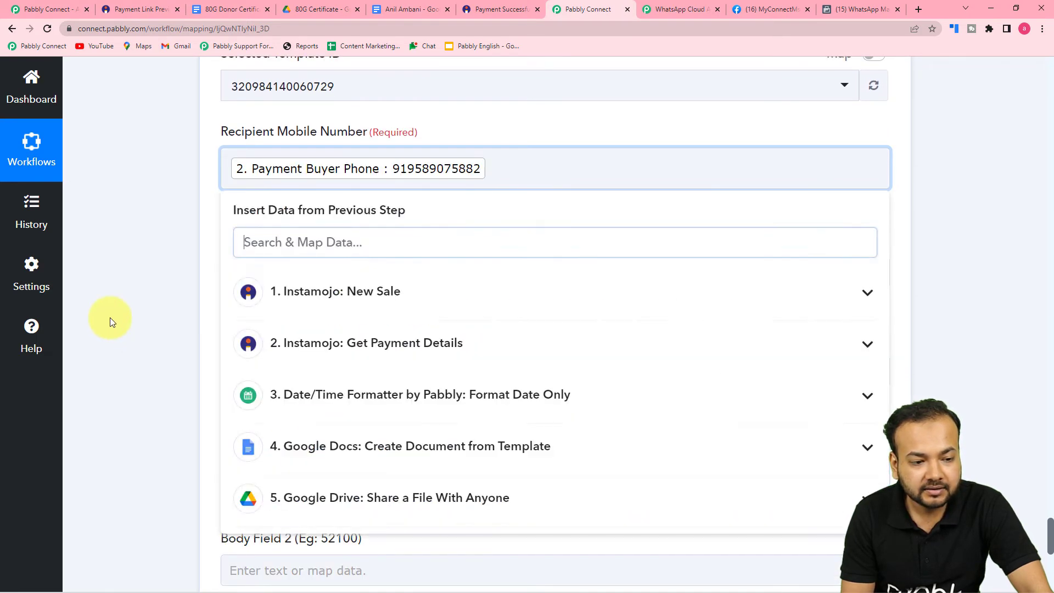
{"action": "left_click", "coordinate": [110, 317]}
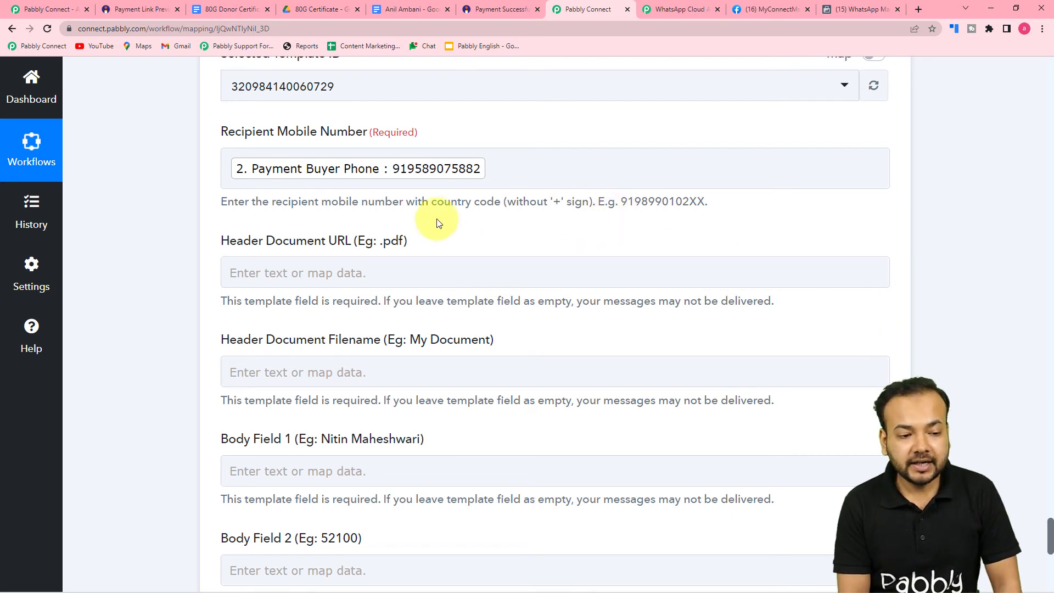
{"action": "left_click", "coordinate": [400, 182]}
{"action": "scroll", "coordinate": [388, 177], "scroll_direction": "down", "scroll_amount": 2}
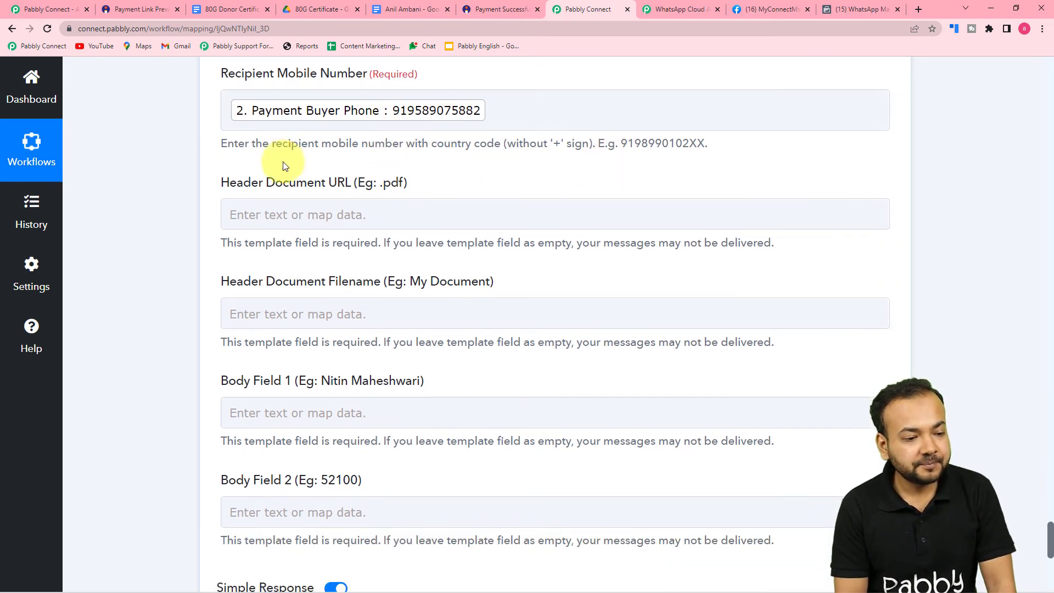
{"action": "scroll", "coordinate": [311, 165], "scroll_direction": "down", "scroll_amount": 1}
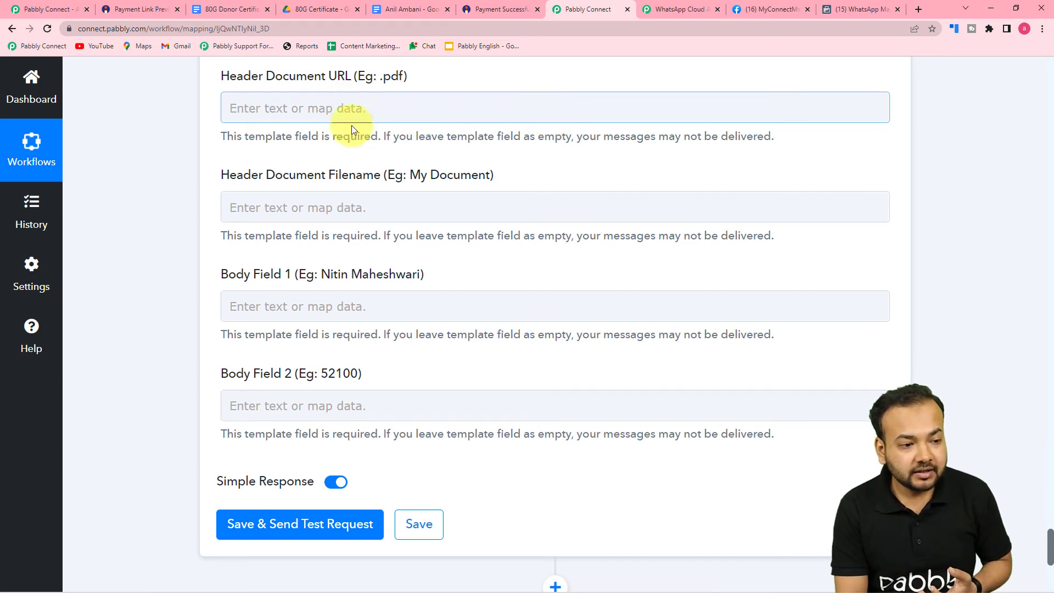
{"action": "scroll", "coordinate": [369, 132], "scroll_direction": "up", "scroll_amount": 15}
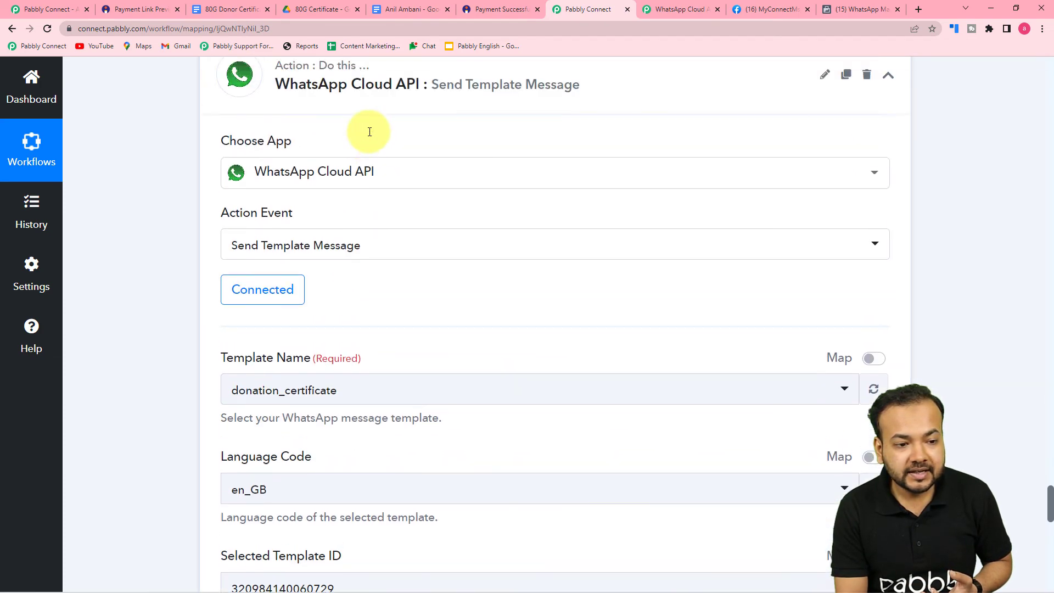
{"action": "scroll", "coordinate": [370, 132], "scroll_direction": "up", "scroll_amount": 5}
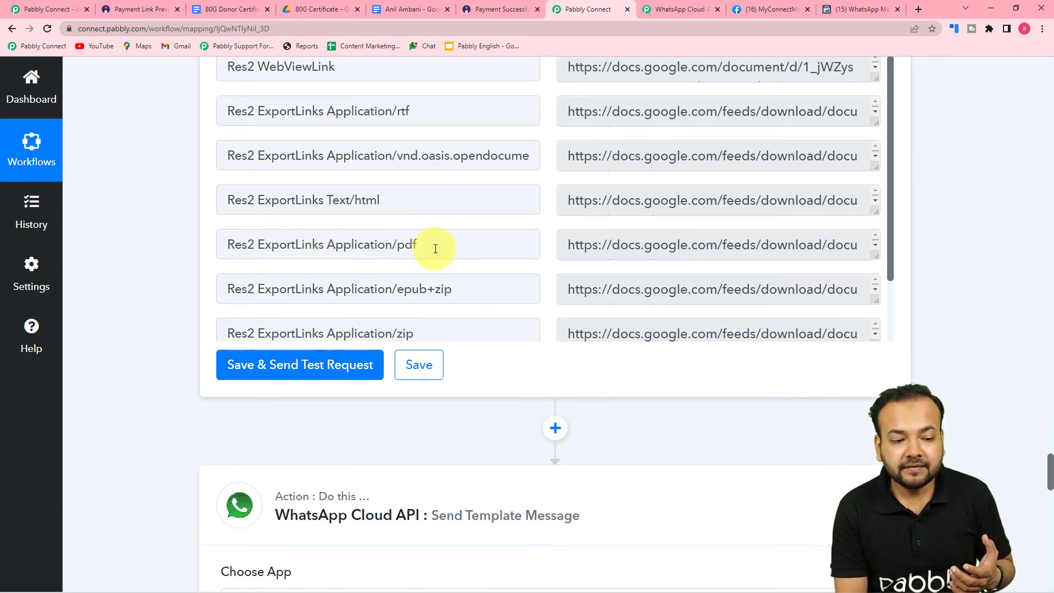
{"action": "scroll", "coordinate": [445, 253], "scroll_direction": "down", "scroll_amount": 10}
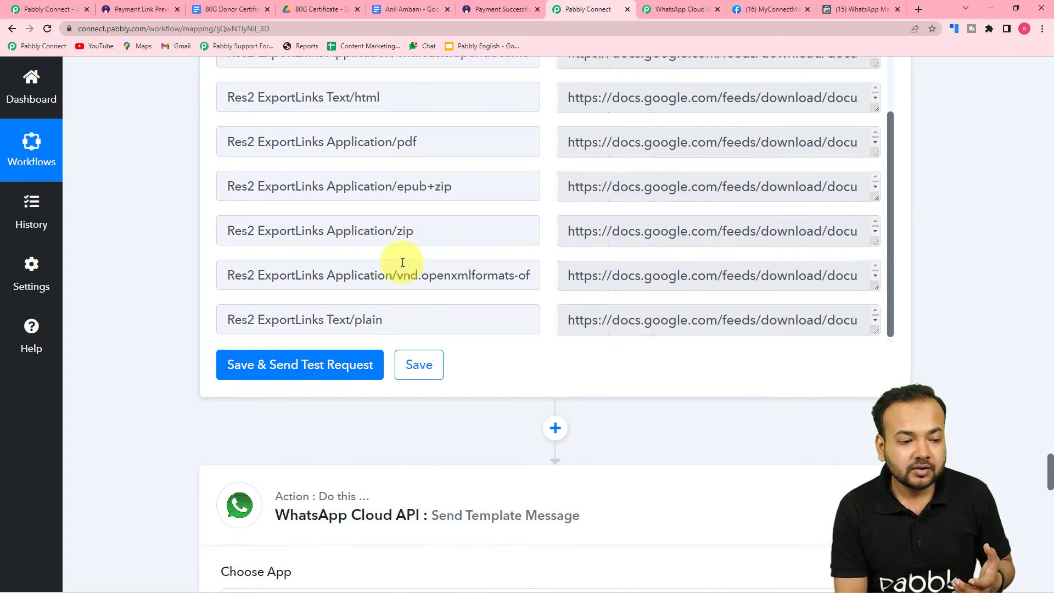
{"action": "scroll", "coordinate": [191, 271], "scroll_direction": "down", "scroll_amount": 14}
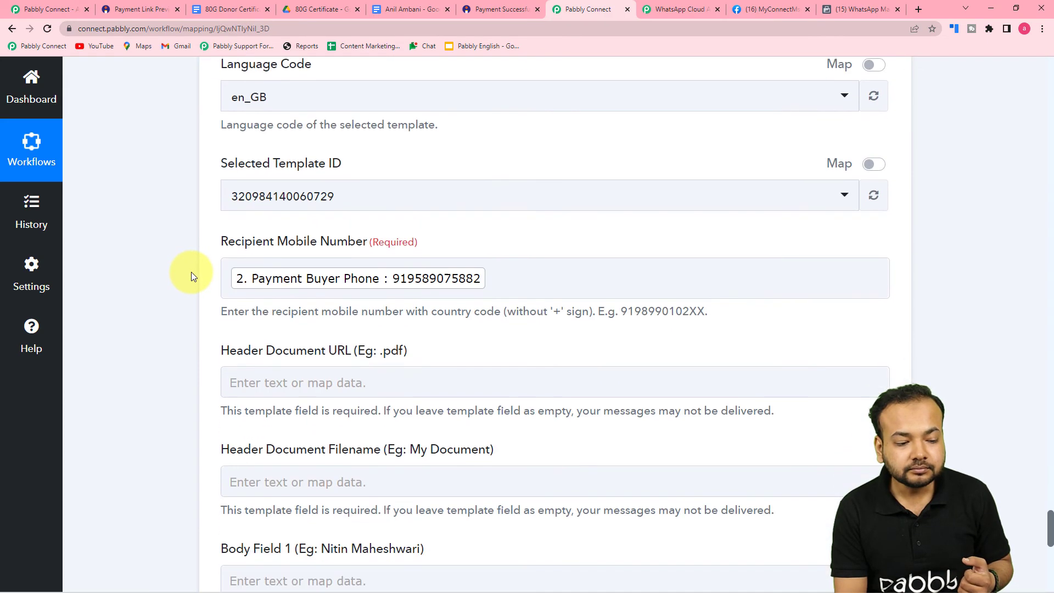
{"action": "scroll", "coordinate": [191, 272], "scroll_direction": "up", "scroll_amount": 2}
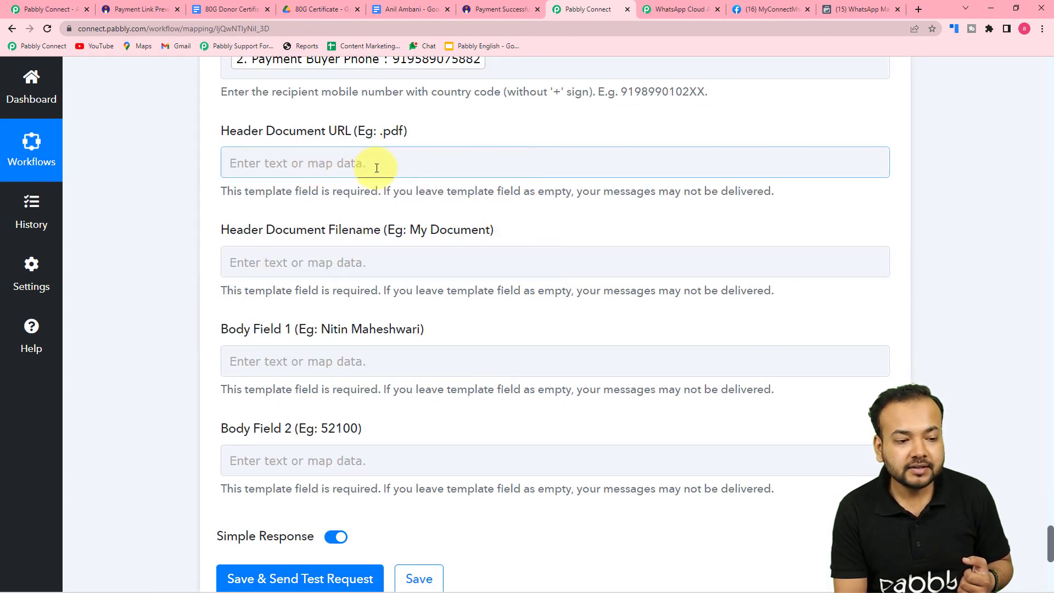
Map Header Document URL to the Google Drive step's Res2 ExportLinks Application/pdf
{"action": "left_click", "coordinate": [373, 165]}
{"action": "scroll", "coordinate": [398, 409], "scroll_direction": "down", "scroll_amount": 3}
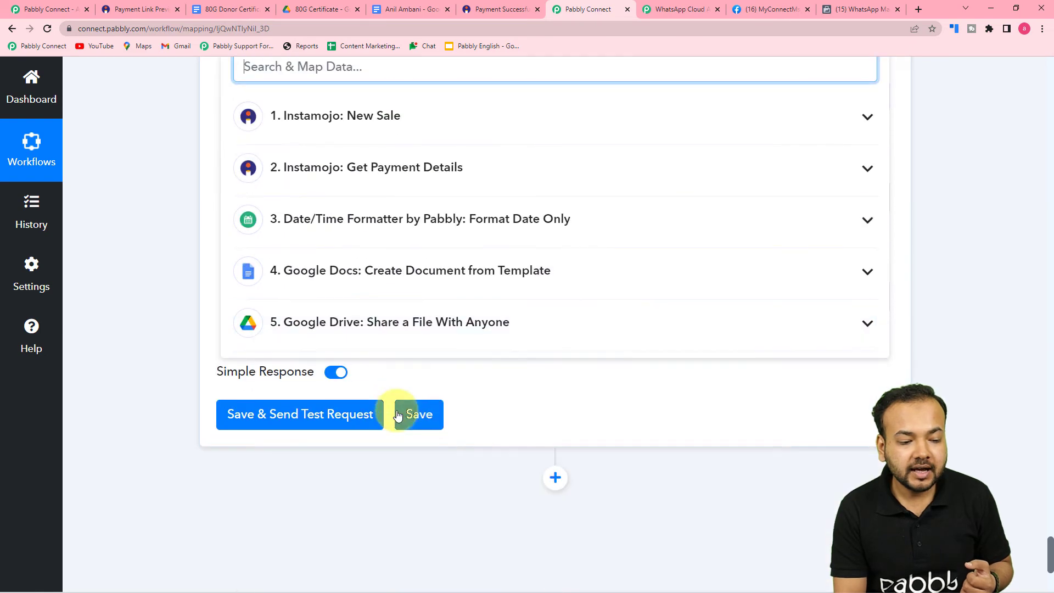
{"action": "left_click", "coordinate": [412, 327]}
{"action": "scroll", "coordinate": [423, 457], "scroll_direction": "down", "scroll_amount": 6}
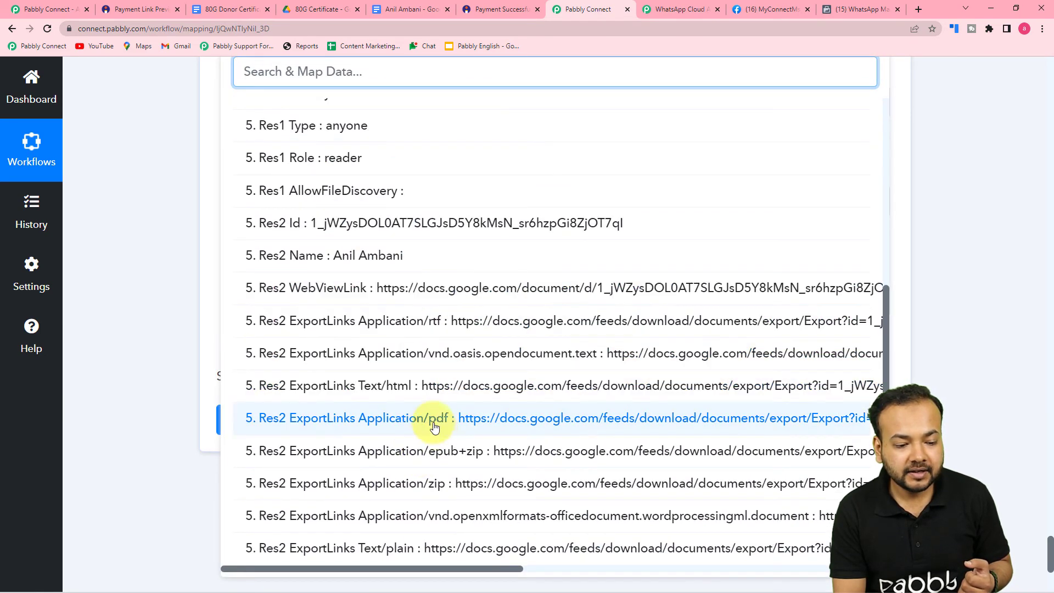
{"action": "left_click", "coordinate": [431, 419]}
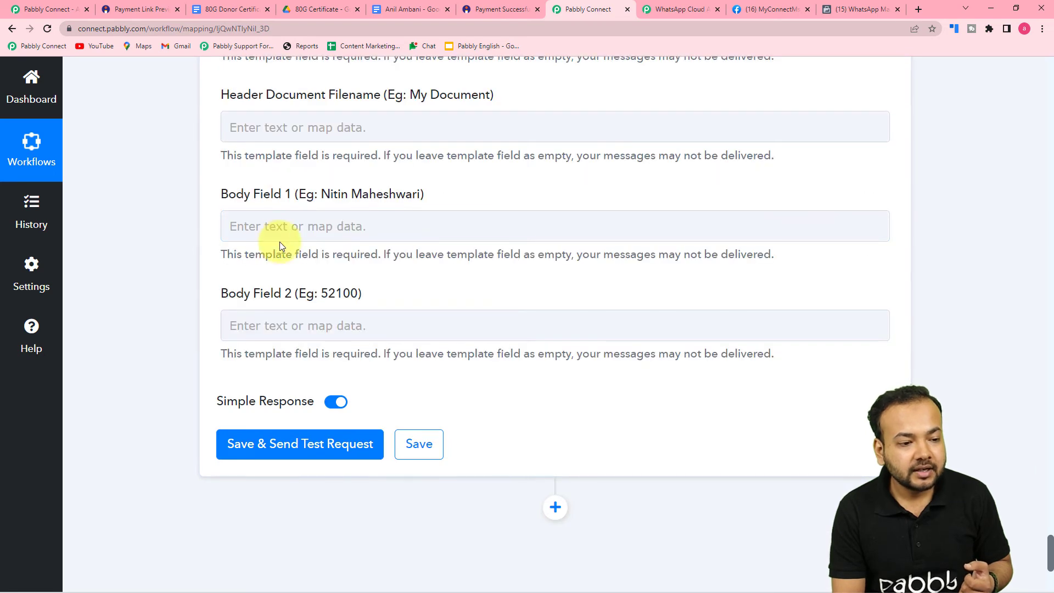
{"action": "scroll", "coordinate": [311, 249], "scroll_direction": "up", "scroll_amount": 3}
{"action": "scroll", "coordinate": [362, 275], "scroll_direction": "down", "scroll_amount": 1}
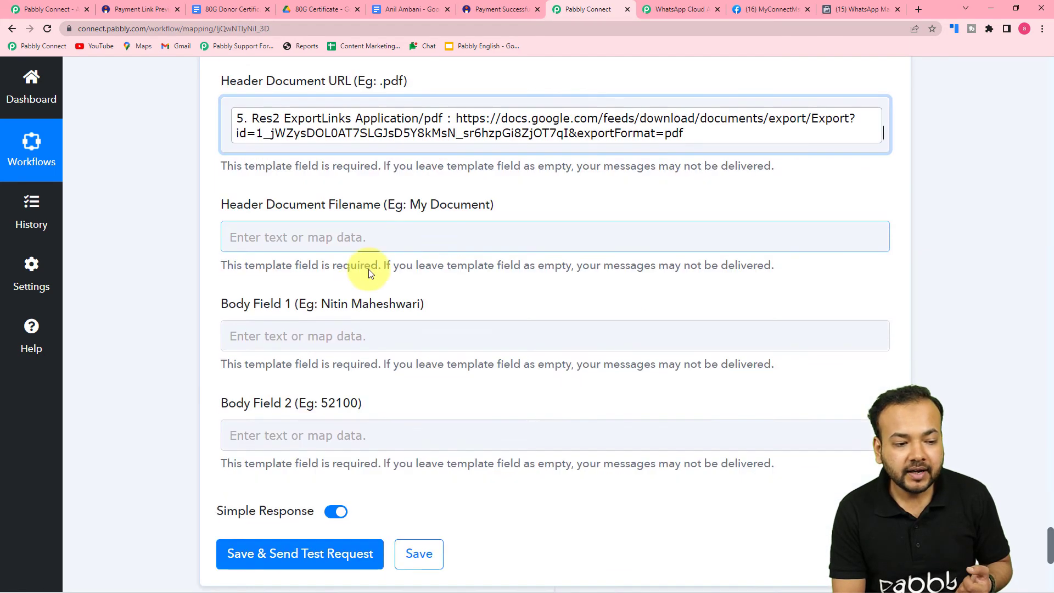
Map Header Document Filename to the Google Drive step's Res2 Name
{"action": "left_click", "coordinate": [390, 230]}
{"action": "scroll", "coordinate": [391, 232], "scroll_direction": "down", "scroll_amount": 2}
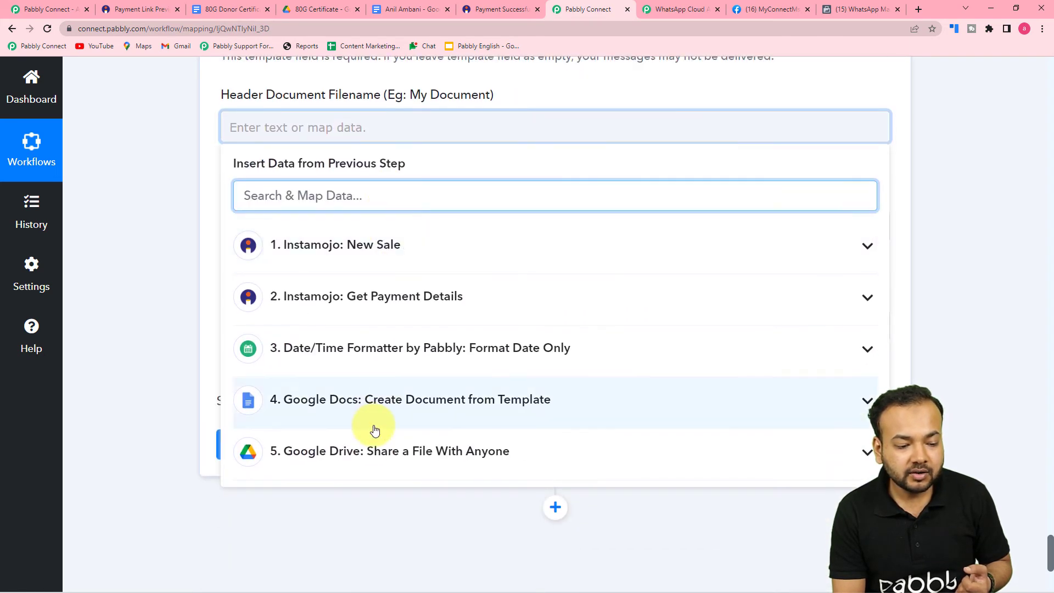
{"action": "left_click", "coordinate": [377, 448]}
{"action": "scroll", "coordinate": [364, 508], "scroll_direction": "down", "scroll_amount": 2}
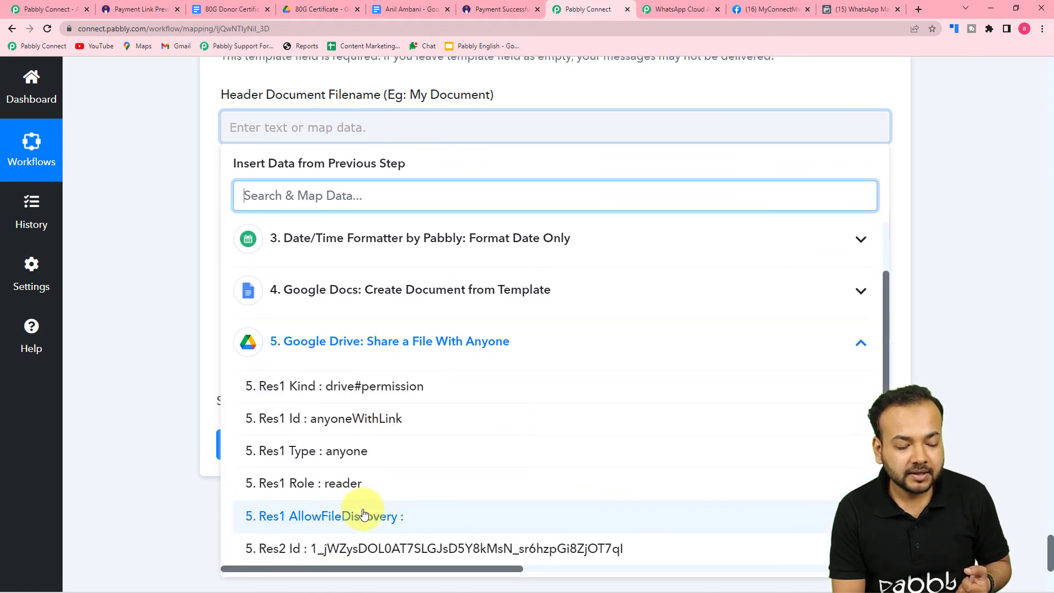
{"action": "scroll", "coordinate": [362, 513], "scroll_direction": "down", "scroll_amount": 3}
{"action": "left_click", "coordinate": [353, 470]}
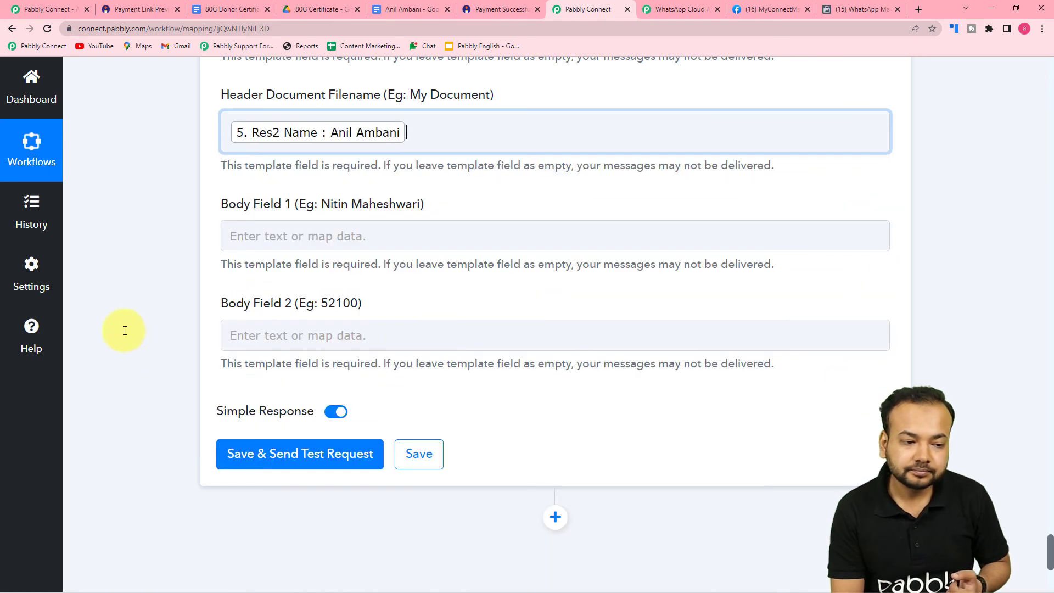
{"action": "scroll", "coordinate": [137, 336], "scroll_direction": "down", "scroll_amount": 2}
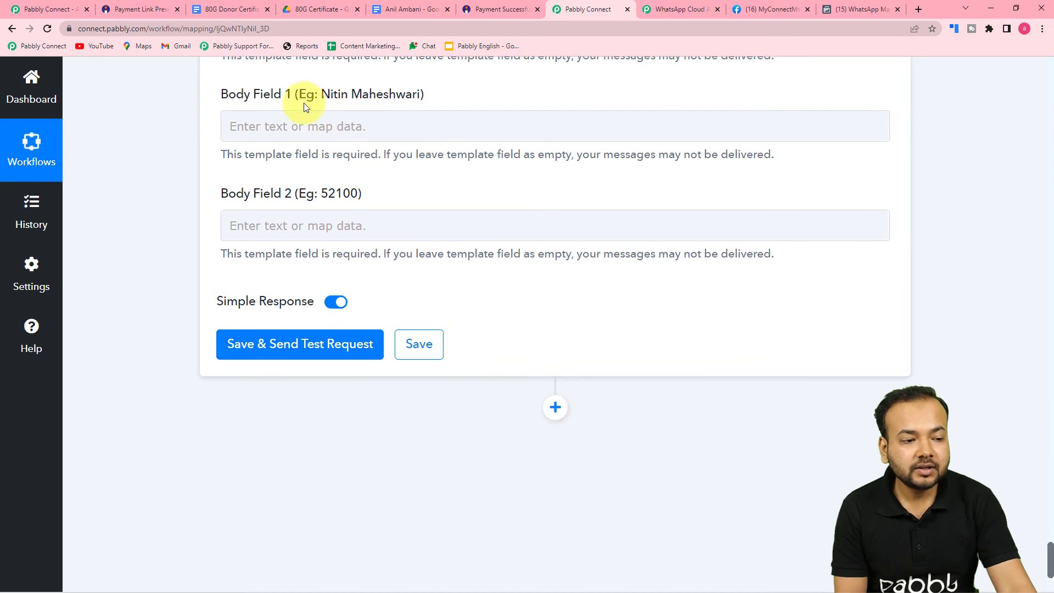
Review the donation_certificate template: Document header, body {{1}} donor name and {{2}} amount
{"action": "left_click", "coordinate": [769, 10]}
{"action": "left_click", "coordinate": [859, 9]}
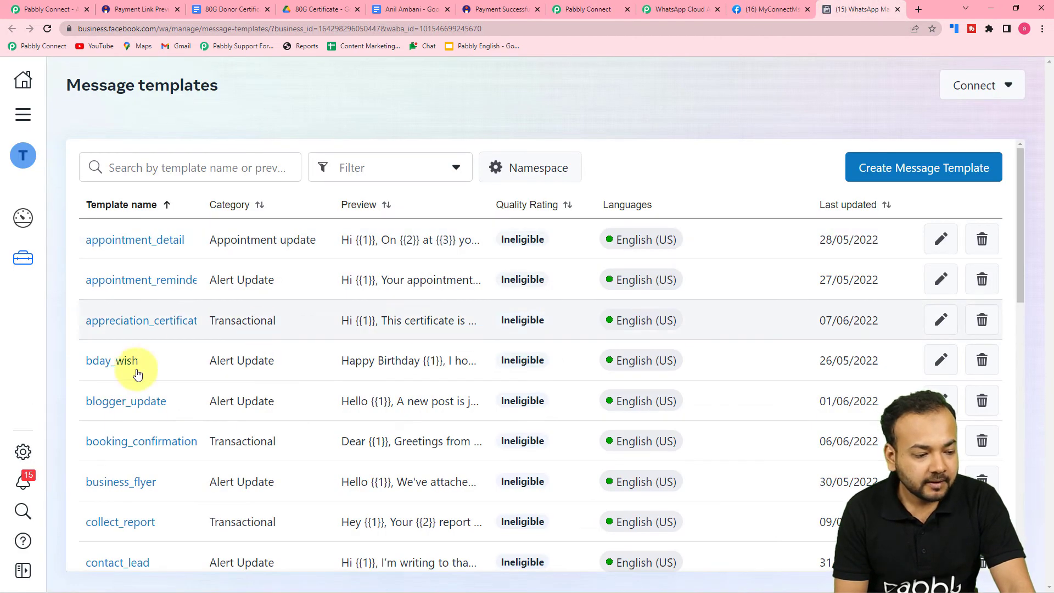
{"action": "scroll", "coordinate": [145, 477], "scroll_direction": "down", "scroll_amount": 4}
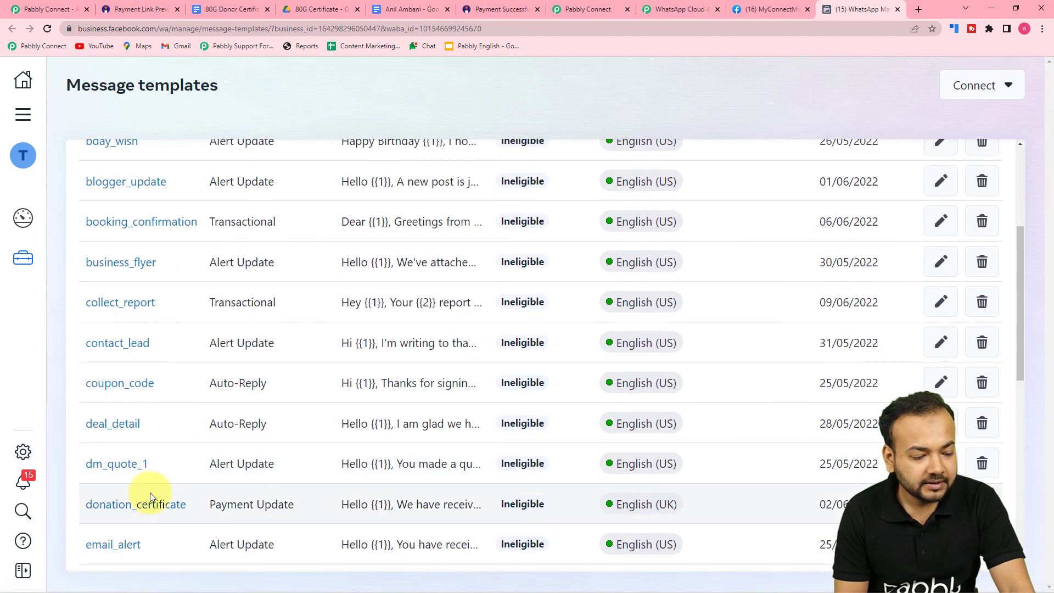
{"action": "left_click", "coordinate": [150, 502]}
{"action": "scroll", "coordinate": [556, 407], "scroll_direction": "up", "scroll_amount": 2}
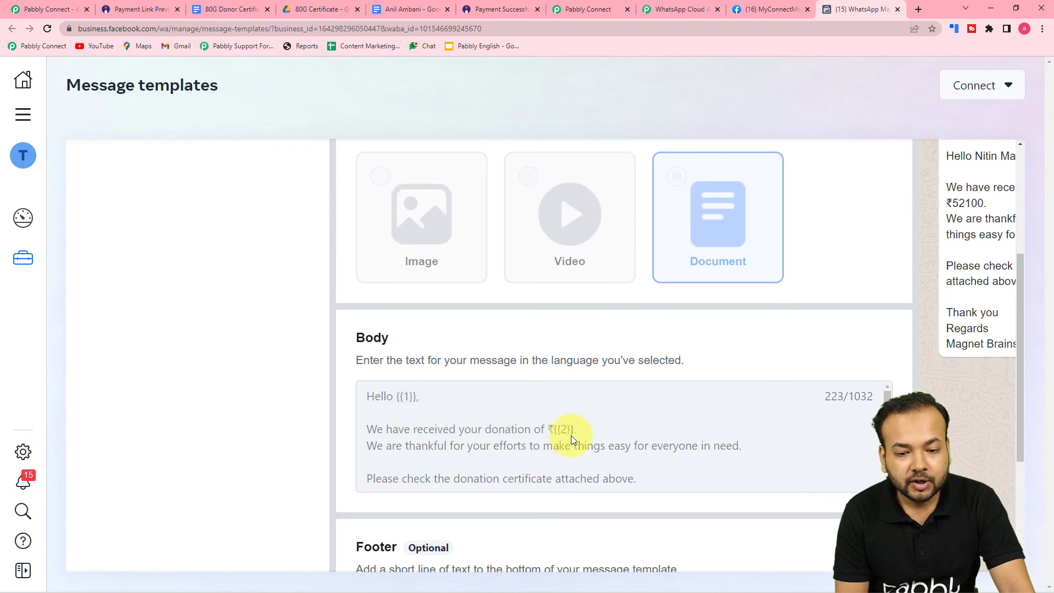
{"action": "scroll", "coordinate": [609, 547], "scroll_direction": "down", "scroll_amount": 4}
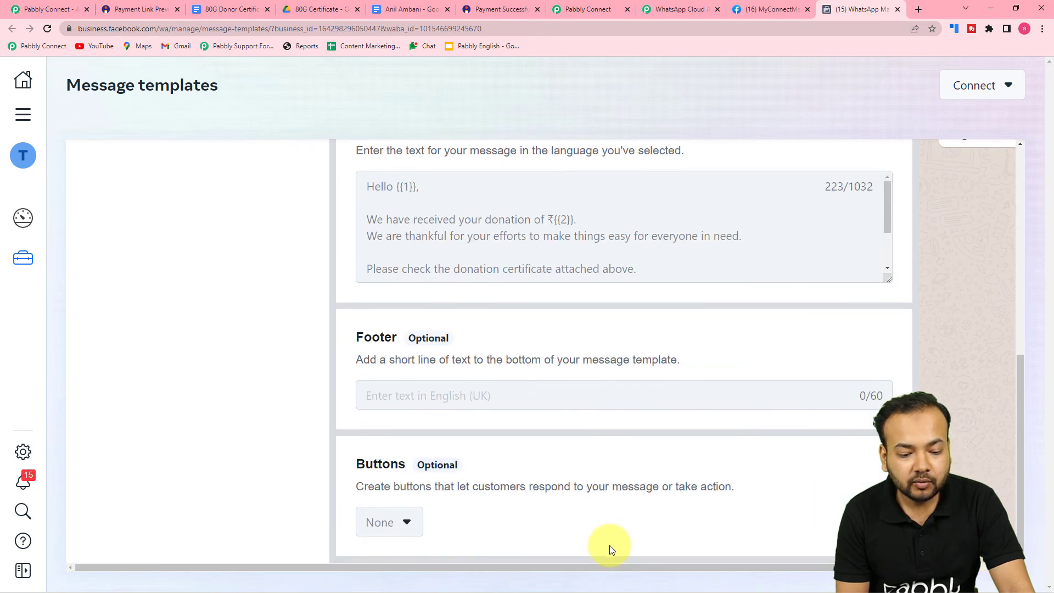
{"action": "left_click_drag", "start_coordinate": [600, 568], "coordinate": [758, 568]}
{"action": "scroll", "coordinate": [848, 426], "scroll_direction": "up", "scroll_amount": 5}
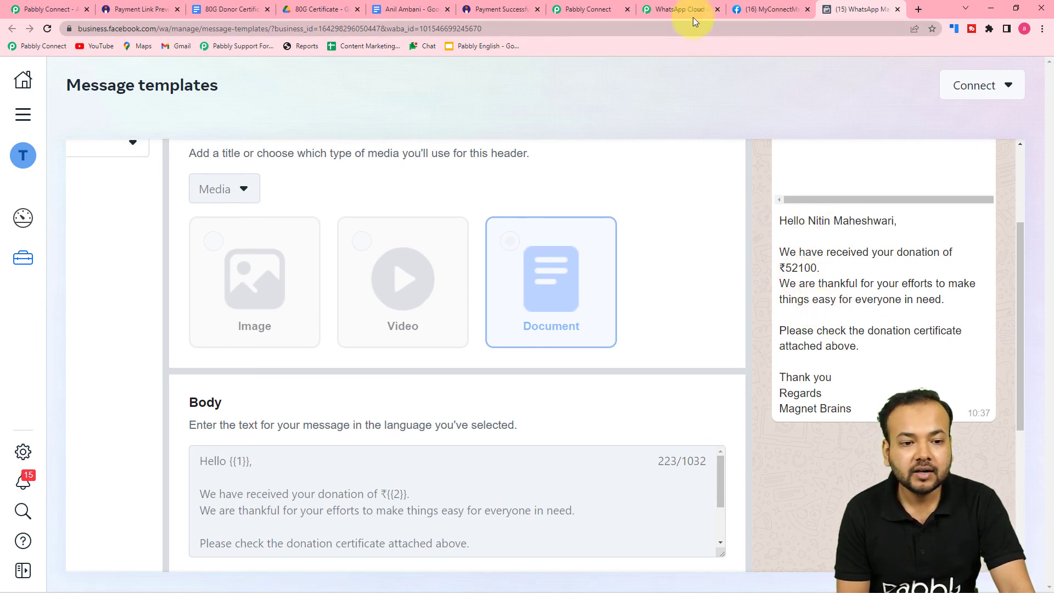
Map Body Field 1 to Payment Buyer Name from the Get Payment Details step
{"action": "left_click", "coordinate": [588, 10]}
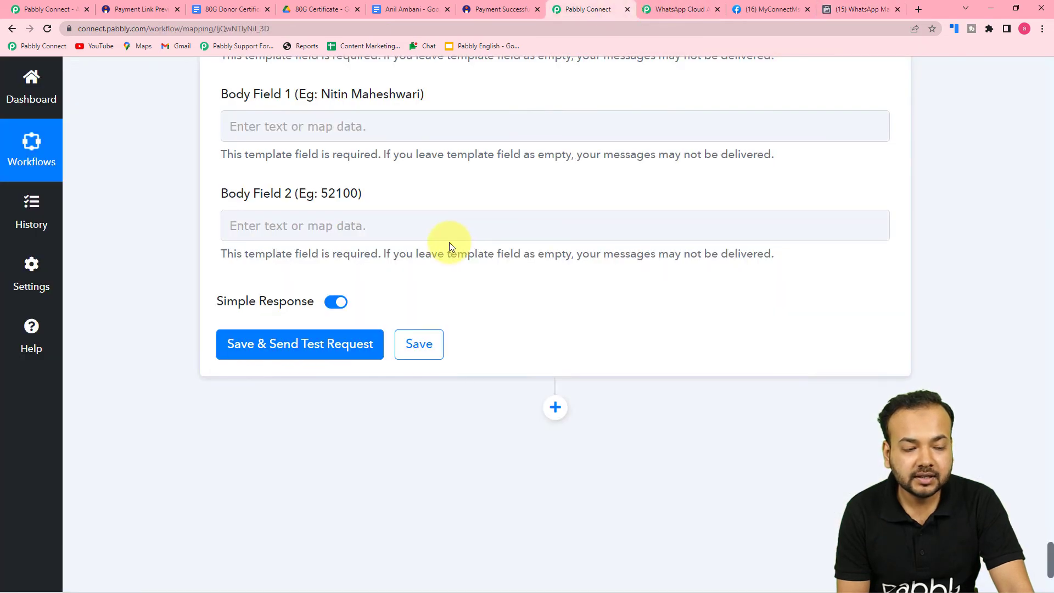
{"action": "left_click", "coordinate": [301, 123]}
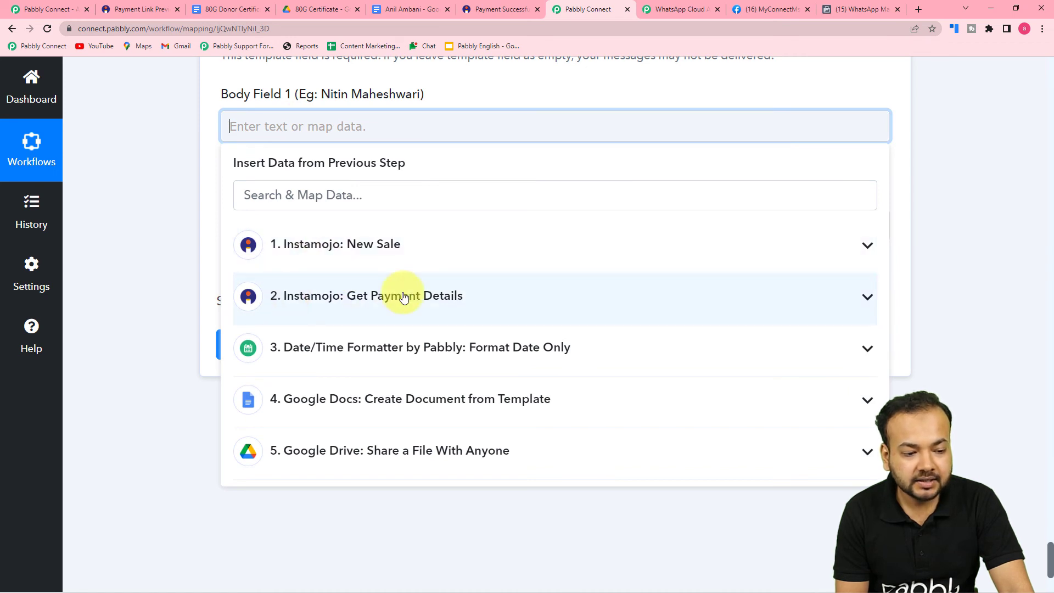
{"action": "left_click", "coordinate": [404, 295]}
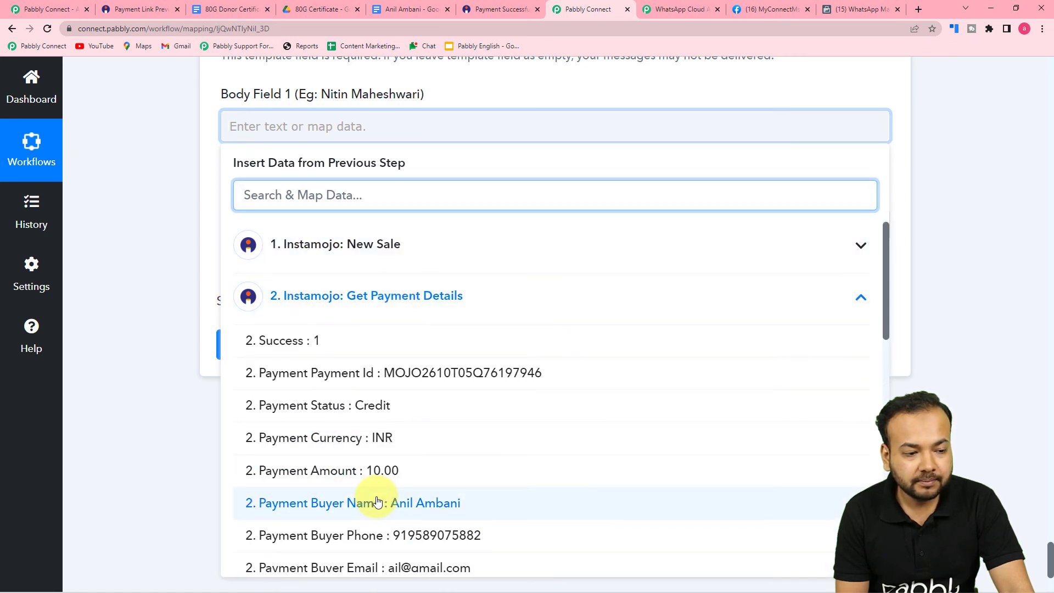
{"action": "left_click", "coordinate": [377, 502]}
Map Body Field 2 to the Instamojo New Sale step's Amount (10.00)
{"action": "left_click", "coordinate": [183, 262]}
{"action": "left_click", "coordinate": [315, 235]}
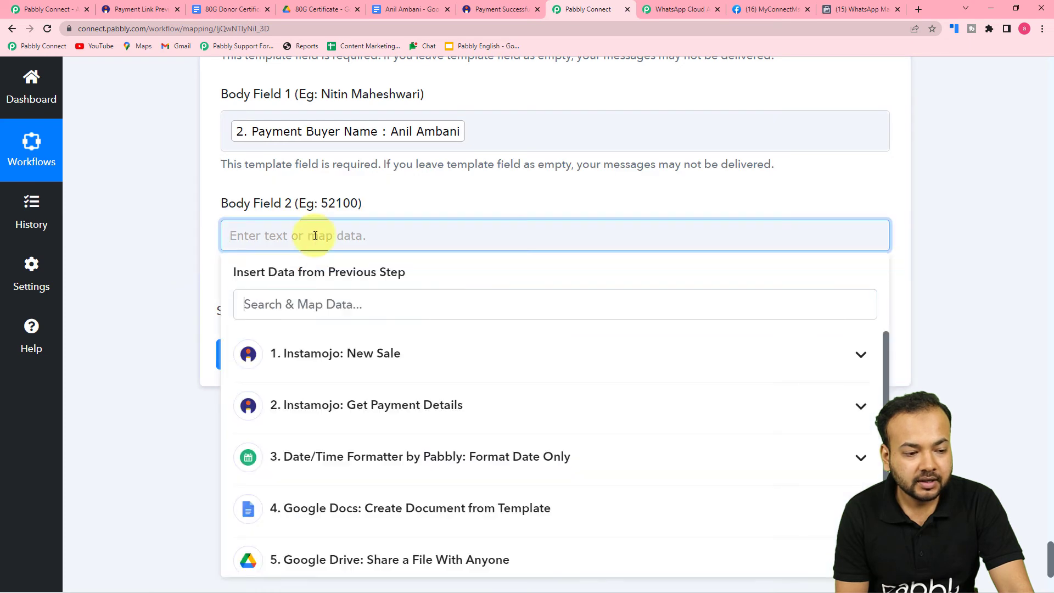
{"action": "left_click", "coordinate": [306, 358]}
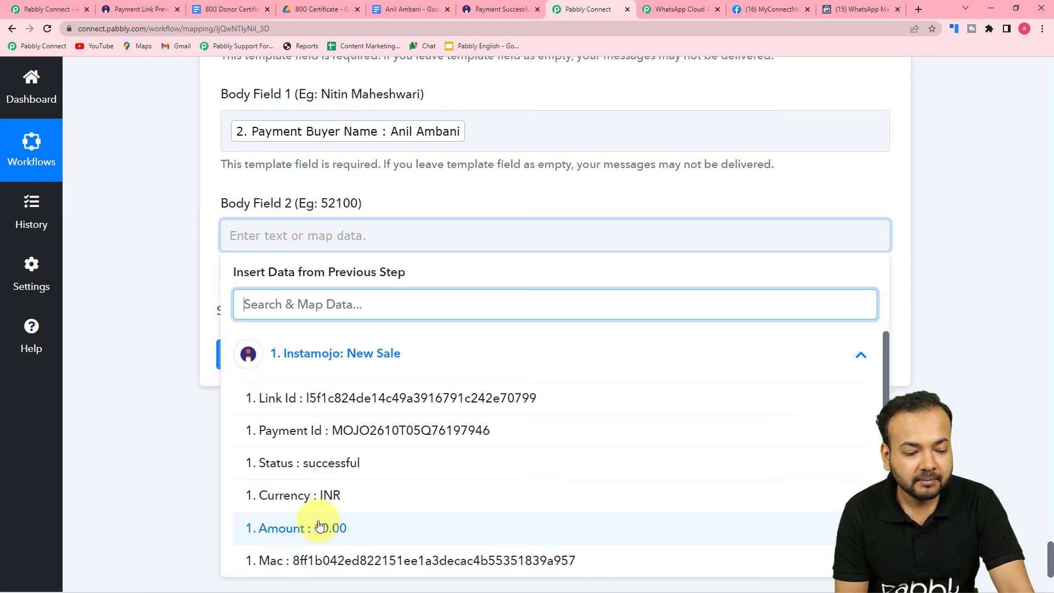
{"action": "left_click", "coordinate": [320, 526]}
{"action": "left_click", "coordinate": [140, 291]}
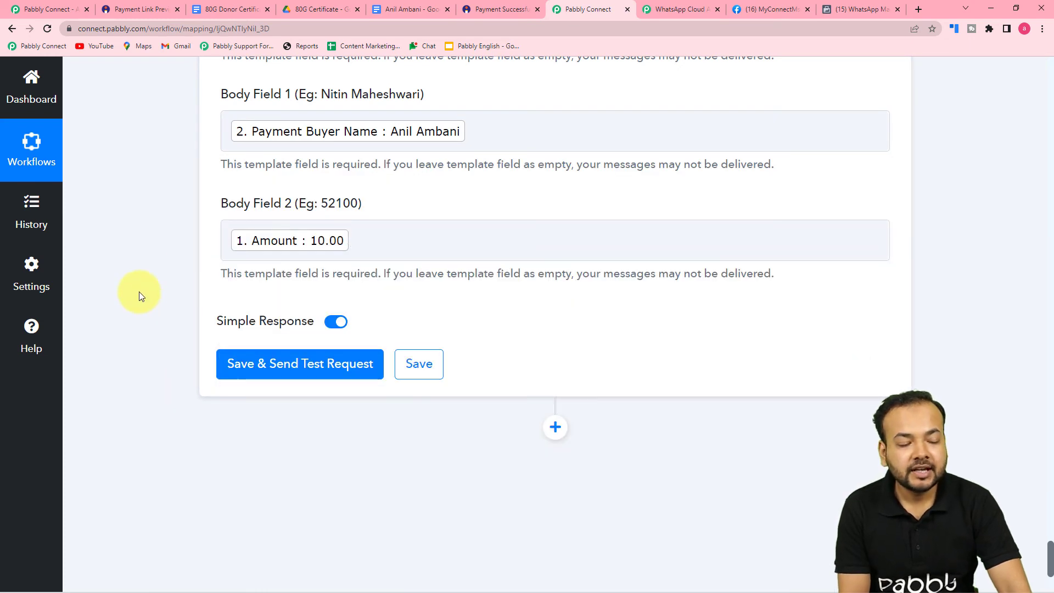
{"action": "scroll", "coordinate": [142, 291], "scroll_direction": "up", "scroll_amount": 4}
{"action": "scroll", "coordinate": [163, 294], "scroll_direction": "down", "scroll_amount": 3}
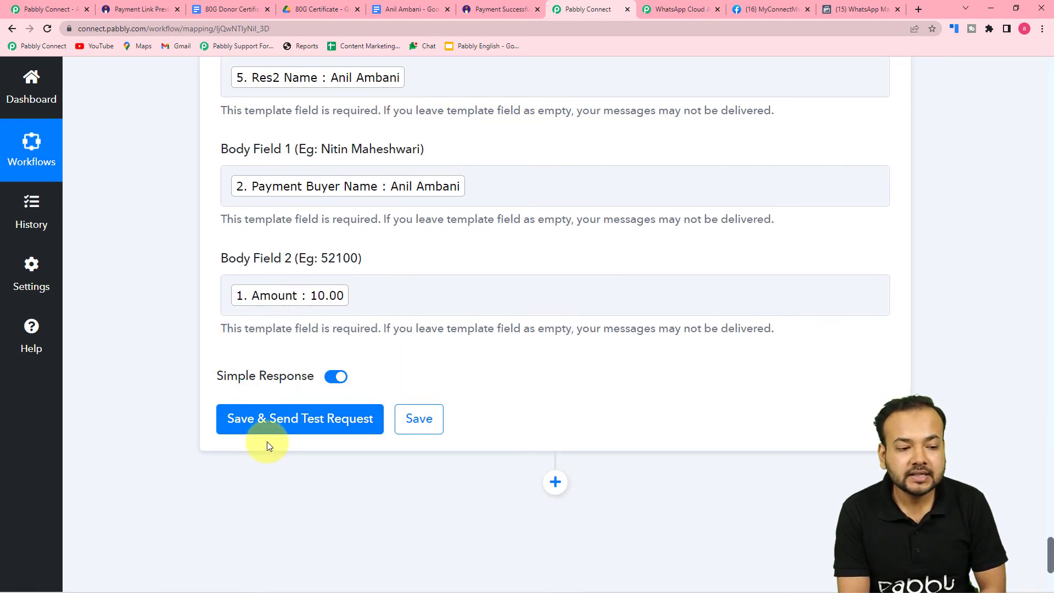
Check the mapped recipient phone, header document URL and filename, and both body fields
{"action": "scroll", "coordinate": [329, 425], "scroll_direction": "up", "scroll_amount": 5}
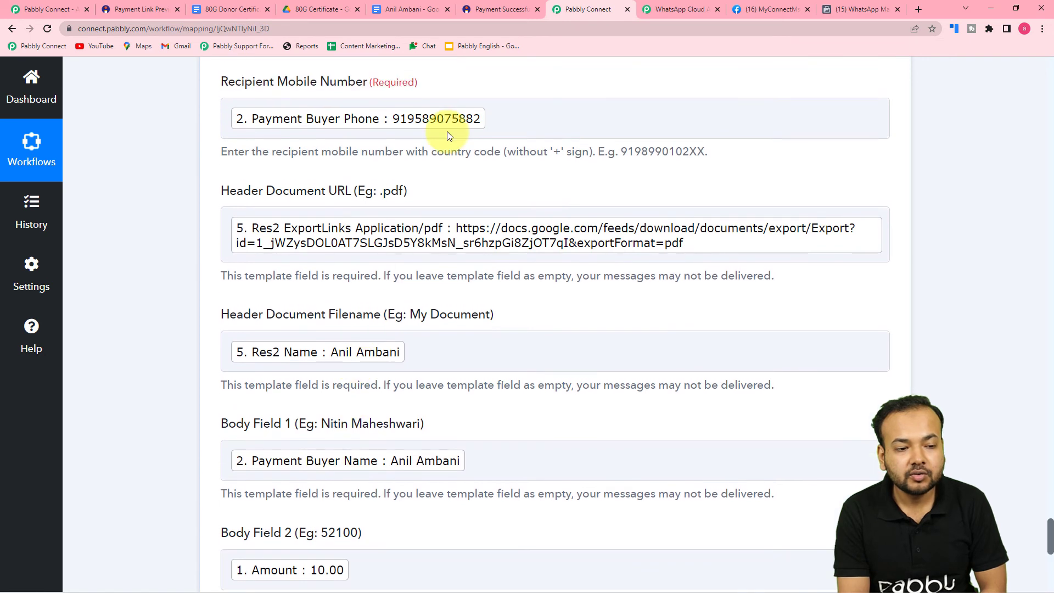
{"action": "left_click", "coordinate": [475, 126]}
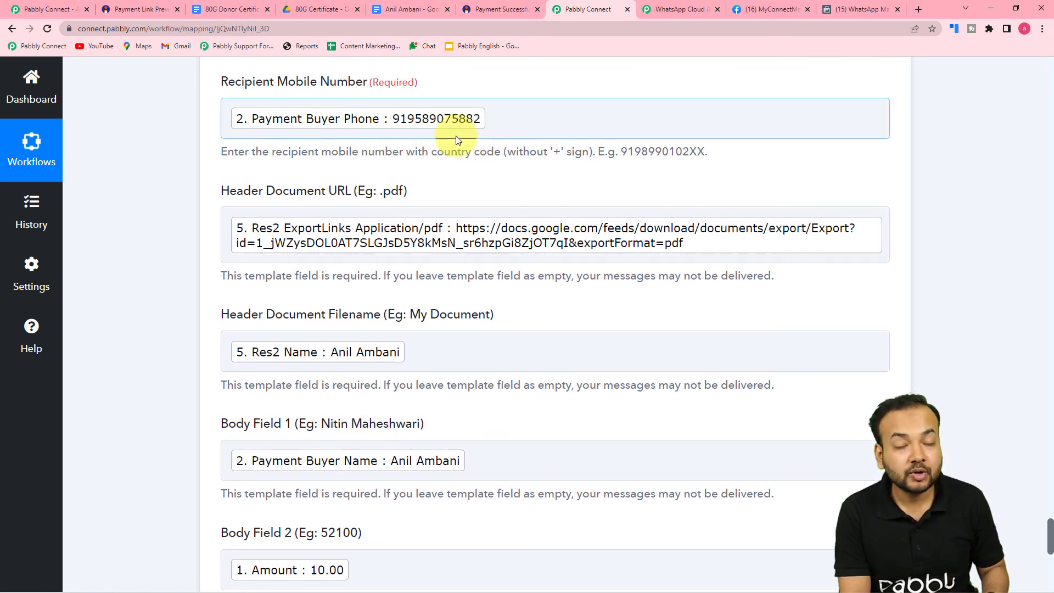
{"action": "scroll", "coordinate": [277, 203], "scroll_direction": "down", "scroll_amount": 8}
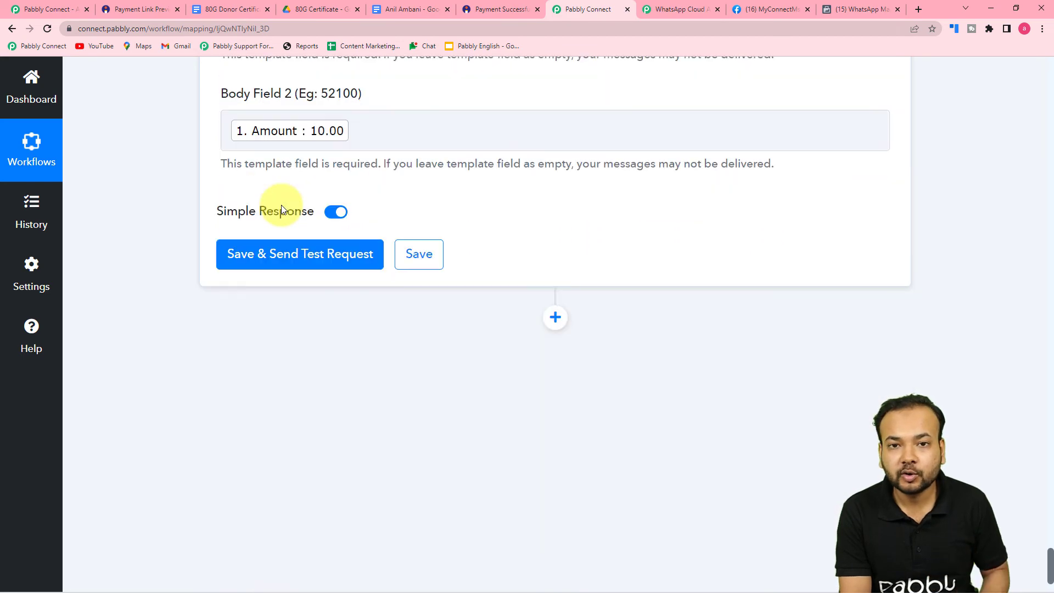
{"action": "mouse_move", "coordinate": [281, 209]}
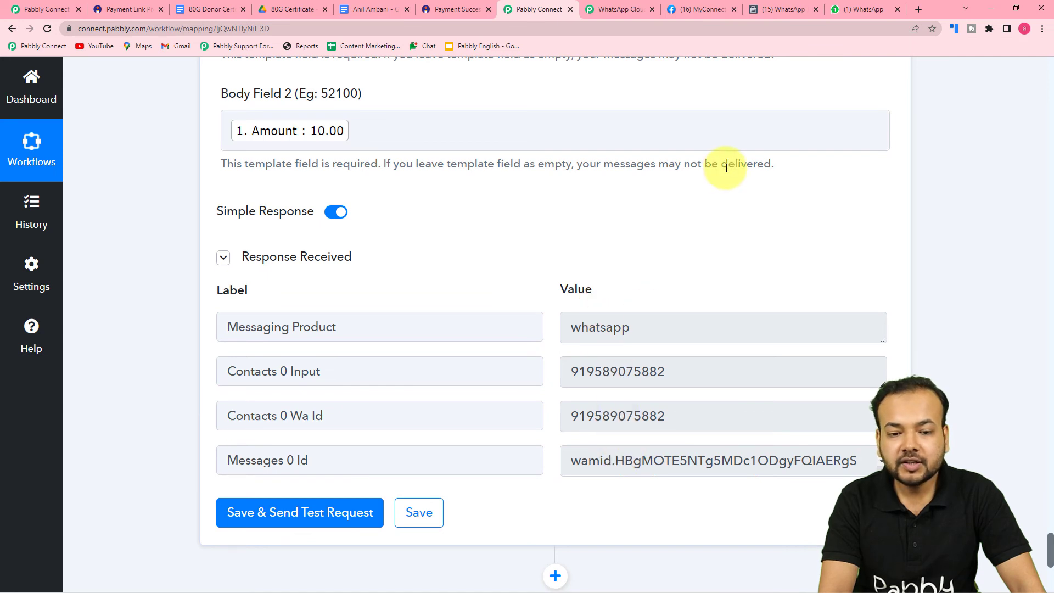
Open the Pabbly Office chat in WhatsApp Web to find the certificate PDF
{"action": "left_click", "coordinate": [859, 11]}
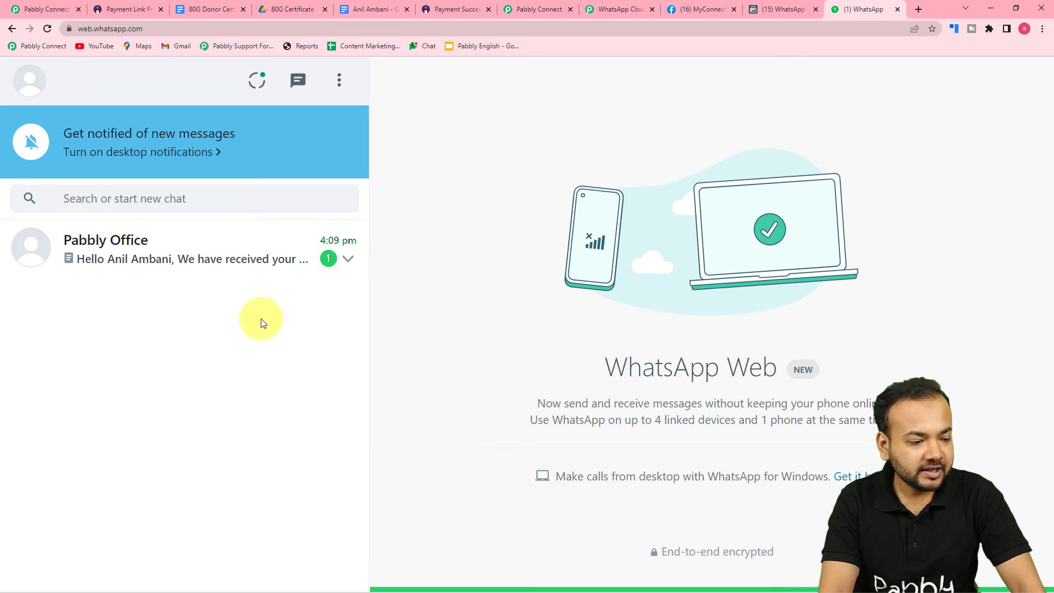
{"action": "left_click", "coordinate": [238, 276]}
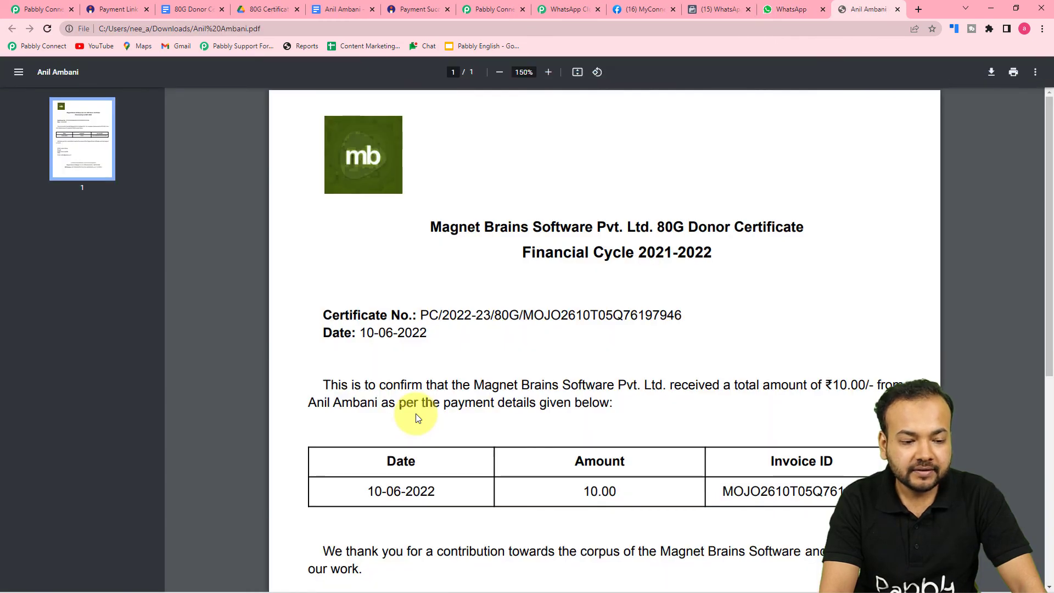
Compare the received PDF with the 80G Certificate Drive folder and Google Docs original
{"action": "scroll", "coordinate": [416, 414], "scroll_direction": "down", "scroll_amount": 1}
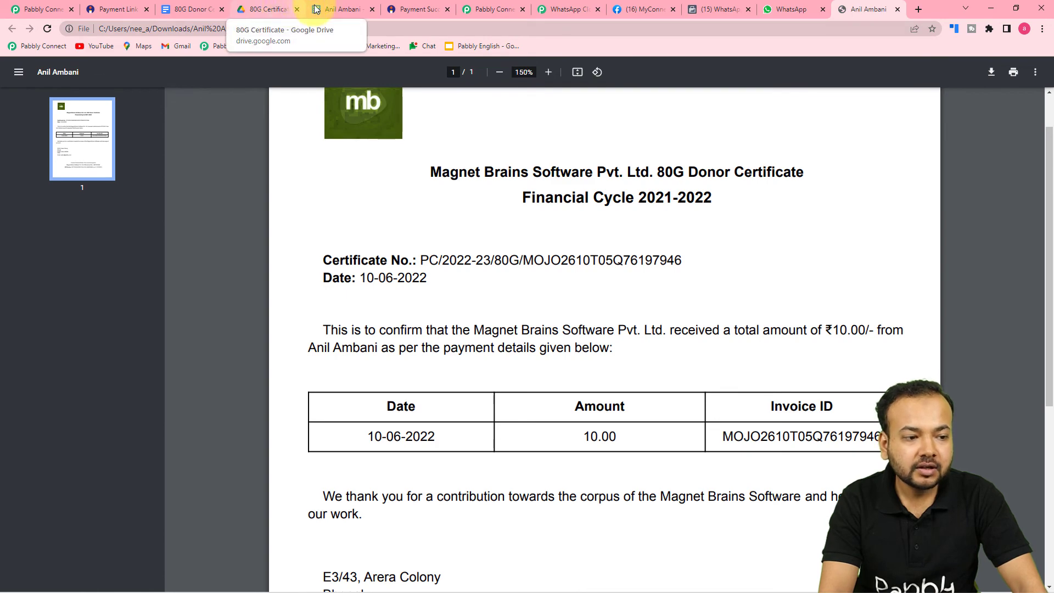
{"action": "left_click", "coordinate": [284, 12]}
{"action": "left_click", "coordinate": [342, 9]}
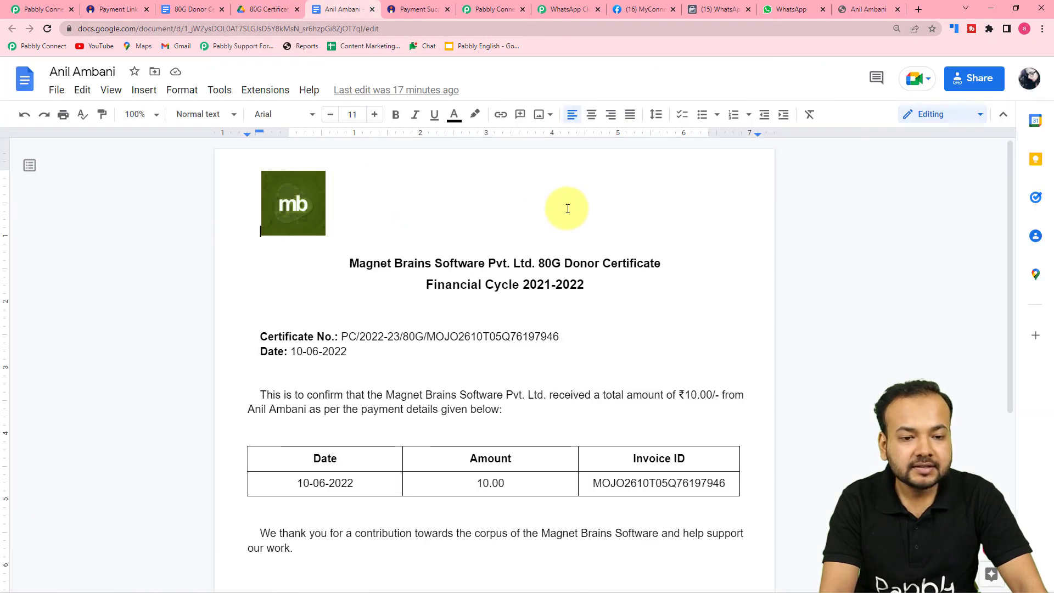
{"action": "left_click", "coordinate": [854, 8]}
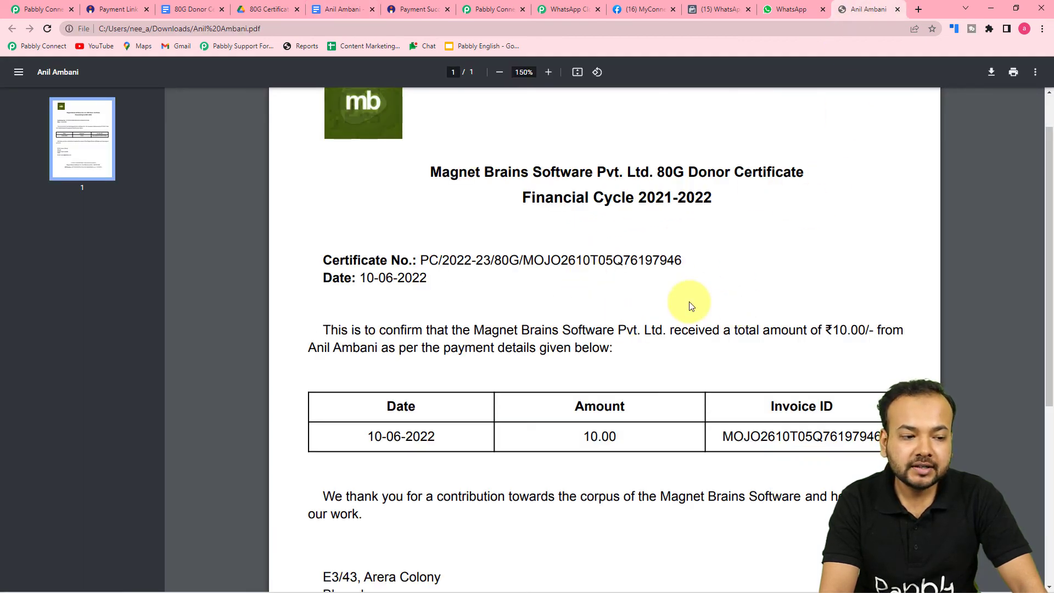
{"action": "scroll", "coordinate": [687, 304], "scroll_direction": "up", "scroll_amount": 2}
{"action": "left_click", "coordinate": [790, 9]}
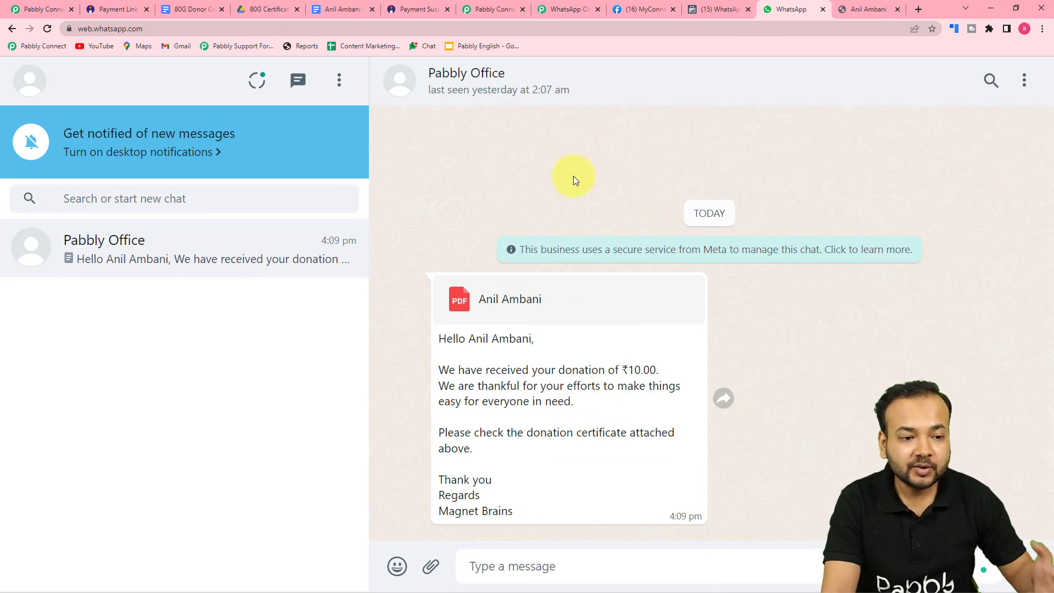
Add a Gmail action step after the WhatsApp step with Action Event Send Email
{"action": "left_click", "coordinate": [494, 9]}
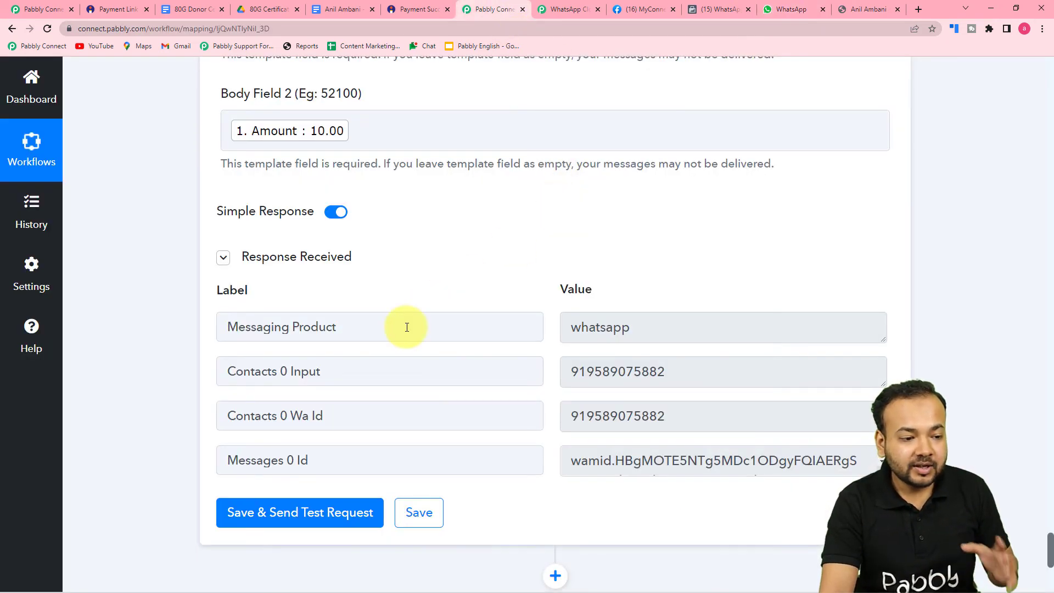
{"action": "scroll", "coordinate": [236, 332], "scroll_direction": "down", "scroll_amount": 2}
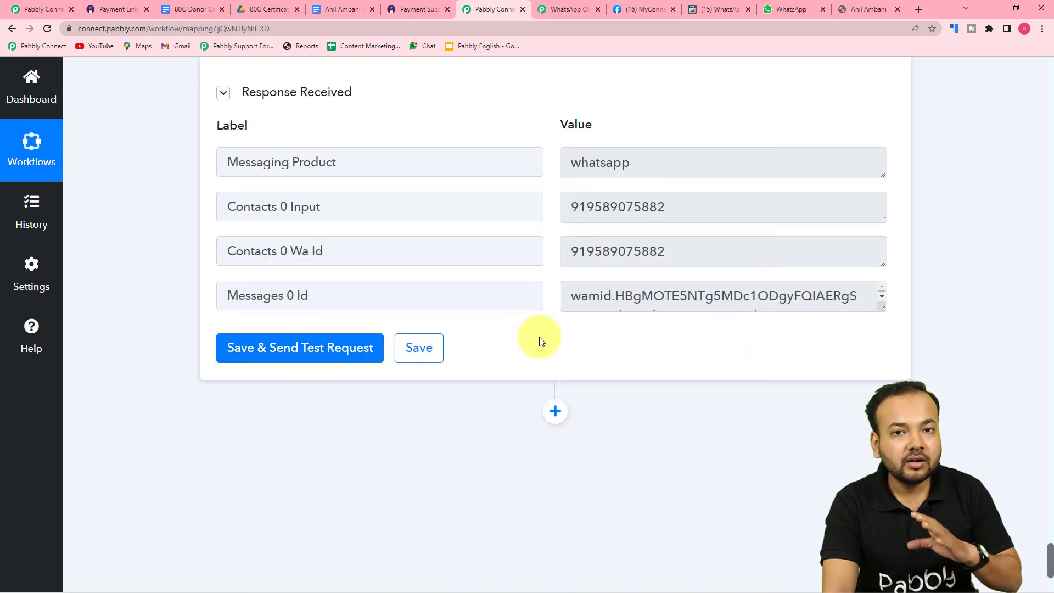
{"action": "scroll", "coordinate": [544, 339], "scroll_direction": "down", "scroll_amount": 3}
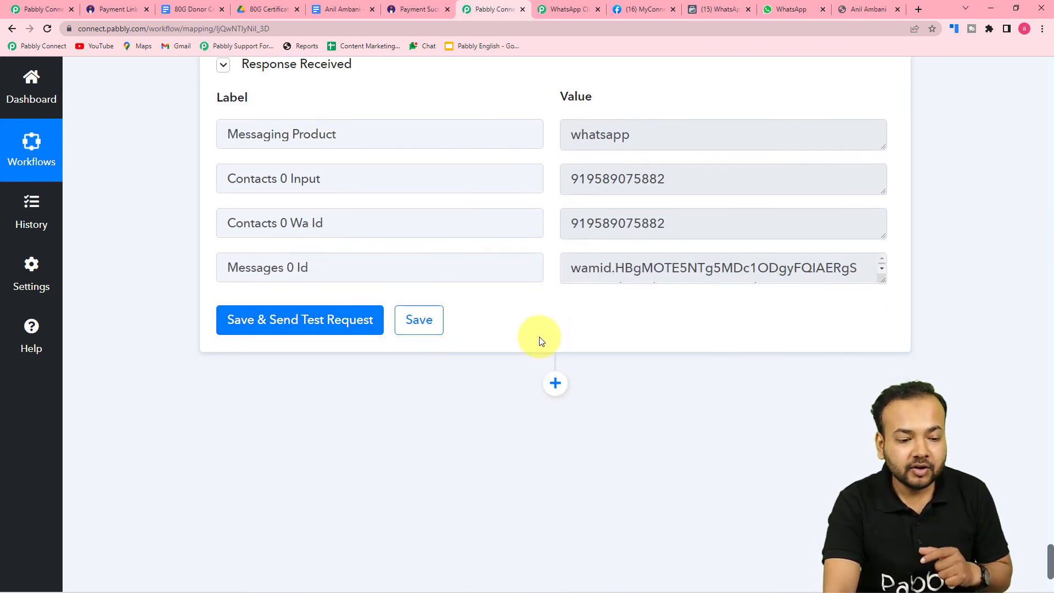
{"action": "left_click", "coordinate": [555, 246]}
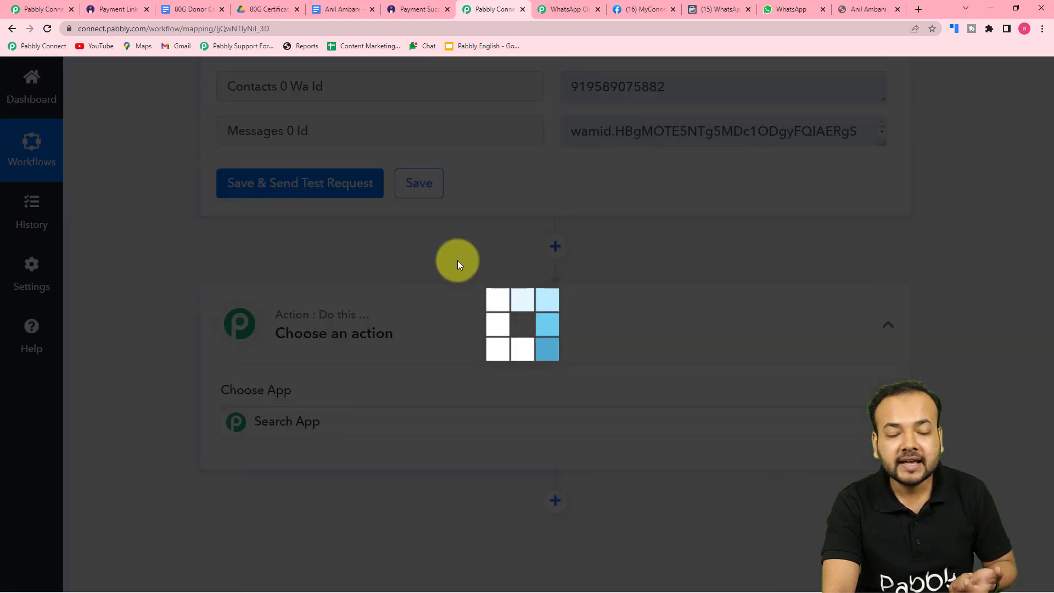
{"action": "scroll", "coordinate": [453, 312], "scroll_direction": "down", "scroll_amount": 5}
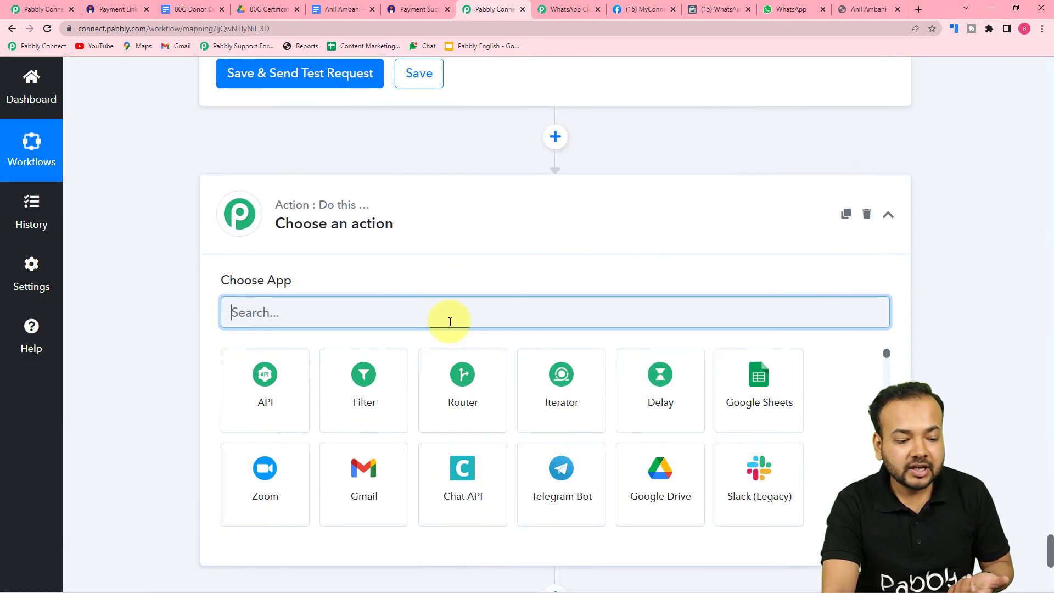
{"action": "left_click", "coordinate": [368, 345]}
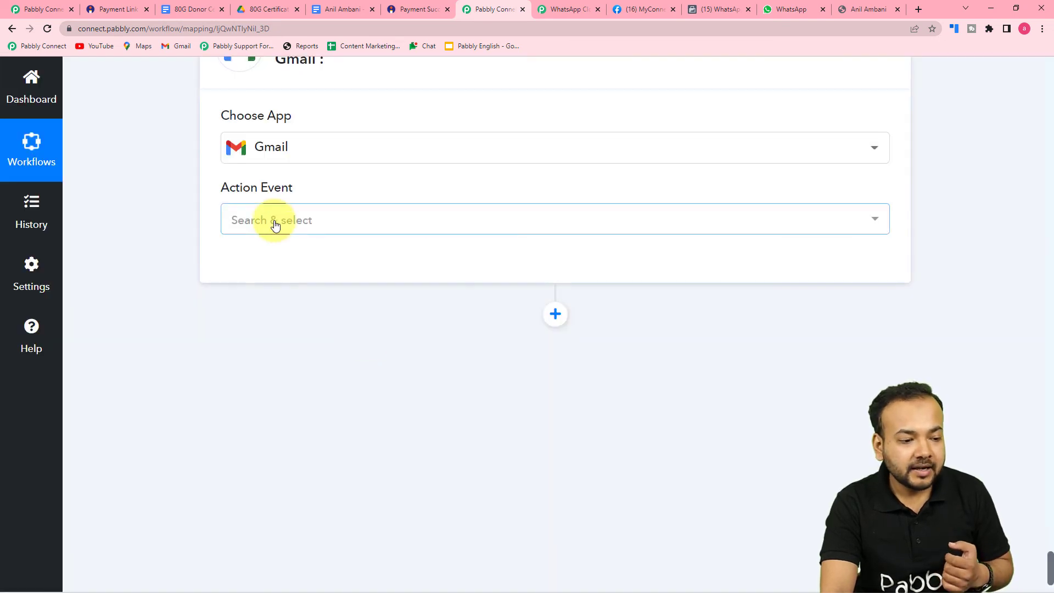
{"action": "left_click", "coordinate": [273, 219]}
{"action": "left_click", "coordinate": [268, 306]}
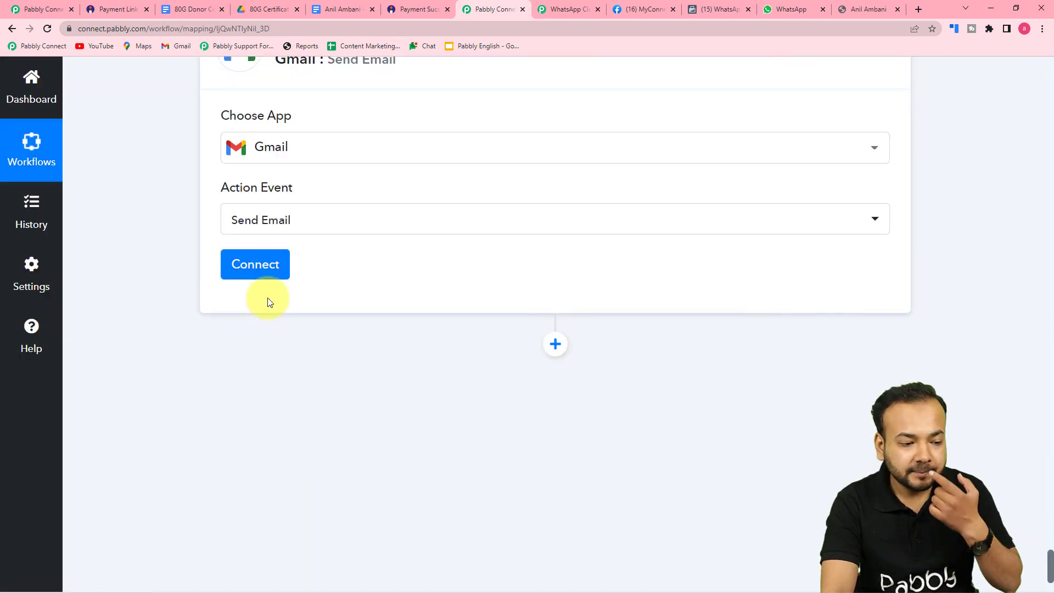
Authorise a new Gmail connection with the chosen Google account
{"action": "left_click", "coordinate": [259, 271]}
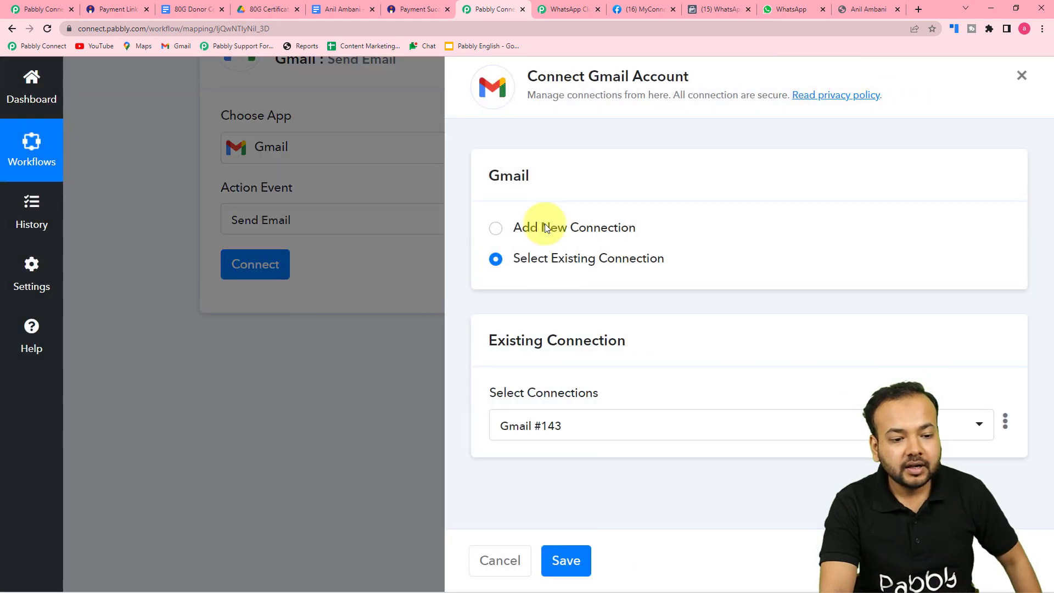
{"action": "left_click", "coordinate": [496, 233]}
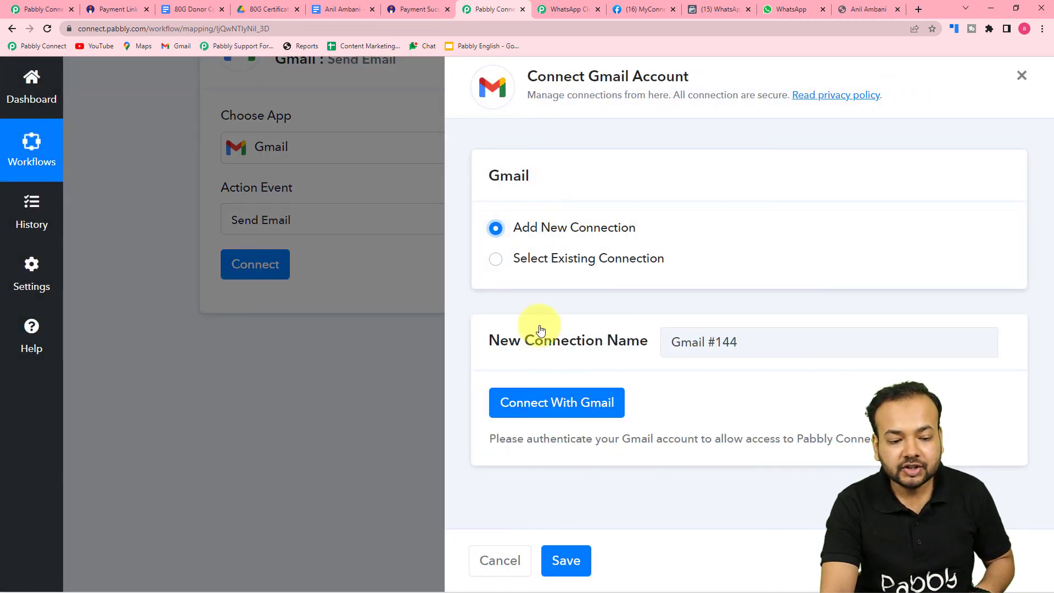
{"action": "left_click", "coordinate": [536, 407]}
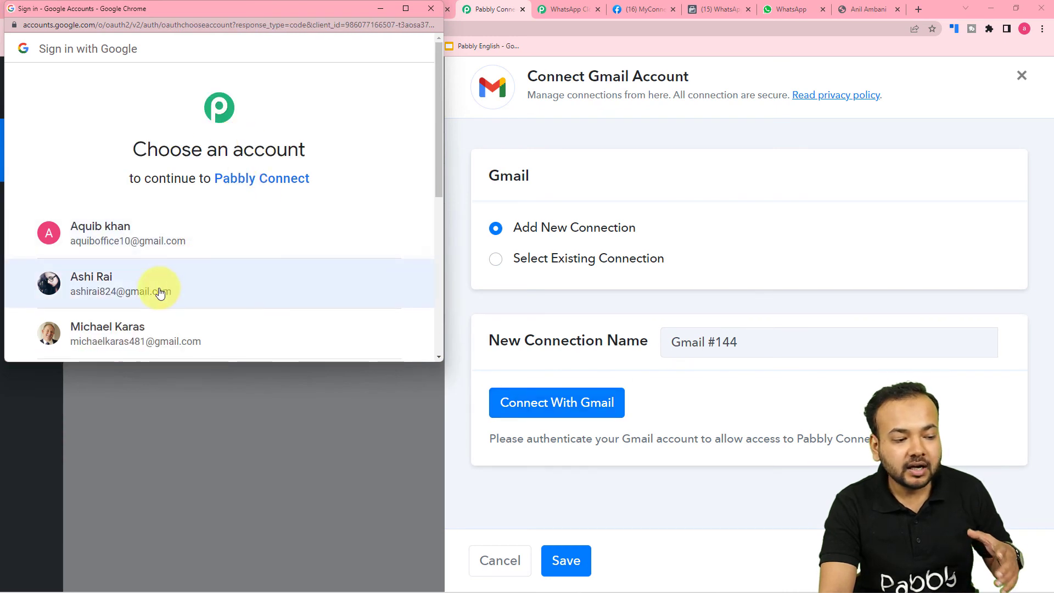
{"action": "left_click", "coordinate": [113, 290]}
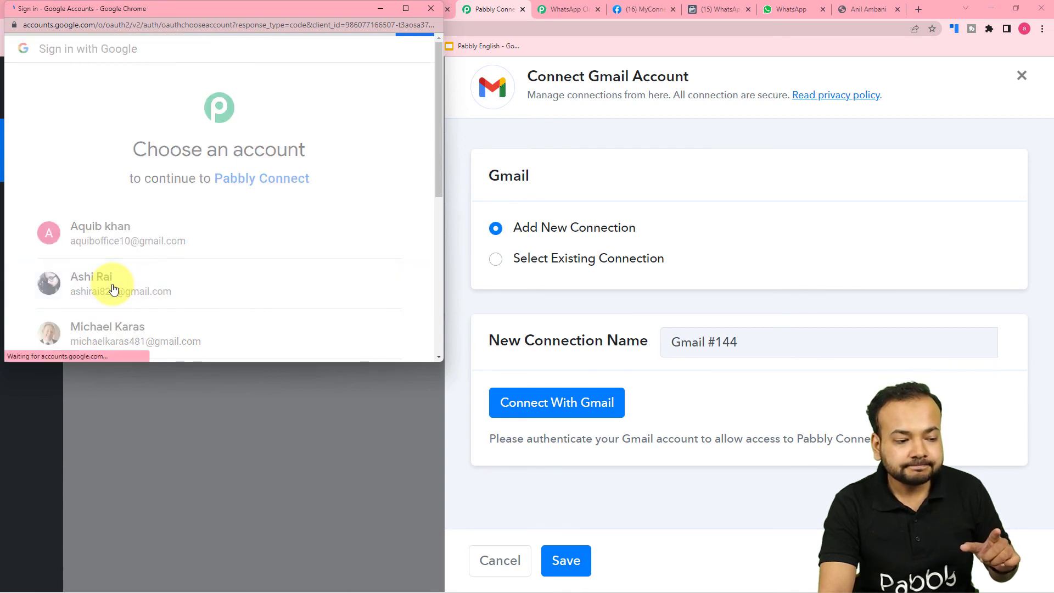
{"action": "scroll", "coordinate": [142, 286], "scroll_direction": "down", "scroll_amount": 1}
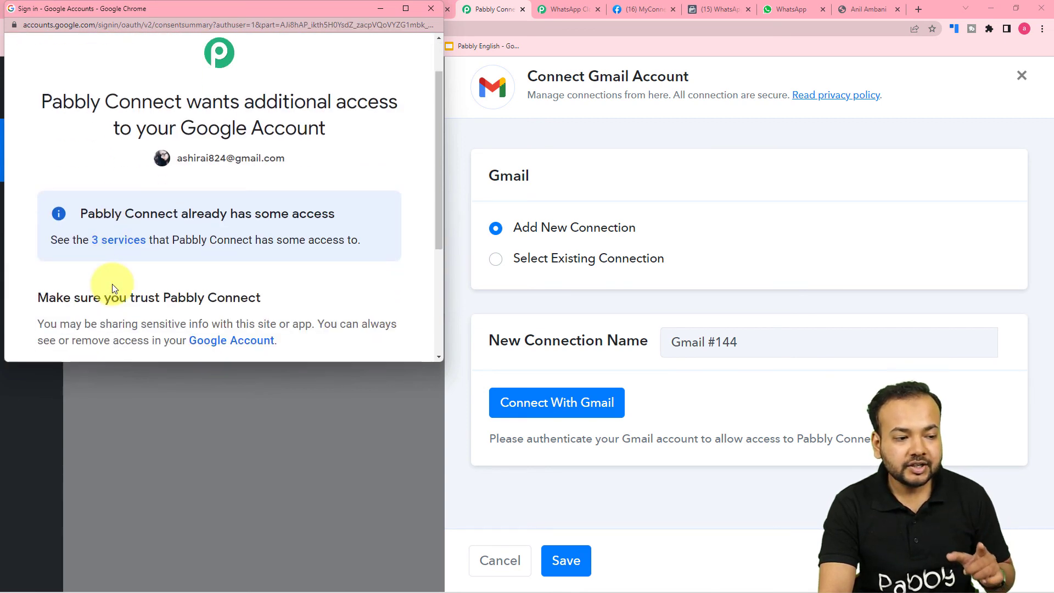
{"action": "scroll", "coordinate": [231, 291], "scroll_direction": "down", "scroll_amount": 2}
{"action": "left_click", "coordinate": [274, 331]}
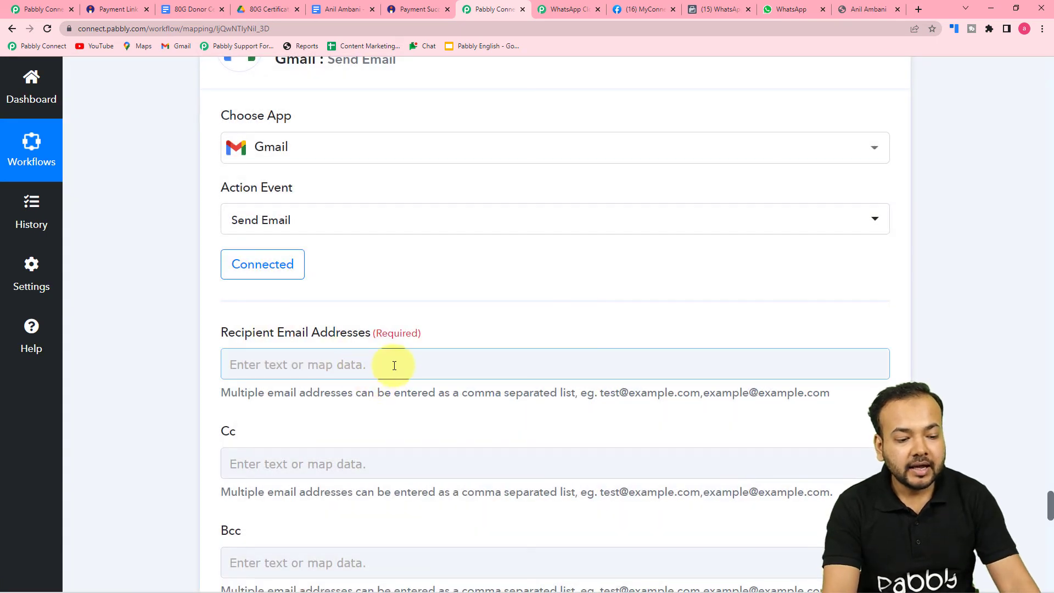
Map the recipient email address to Instamojo's Payment Buyer Email
{"action": "left_click", "coordinate": [395, 365]}
{"action": "scroll", "coordinate": [393, 365], "scroll_direction": "down", "scroll_amount": 4}
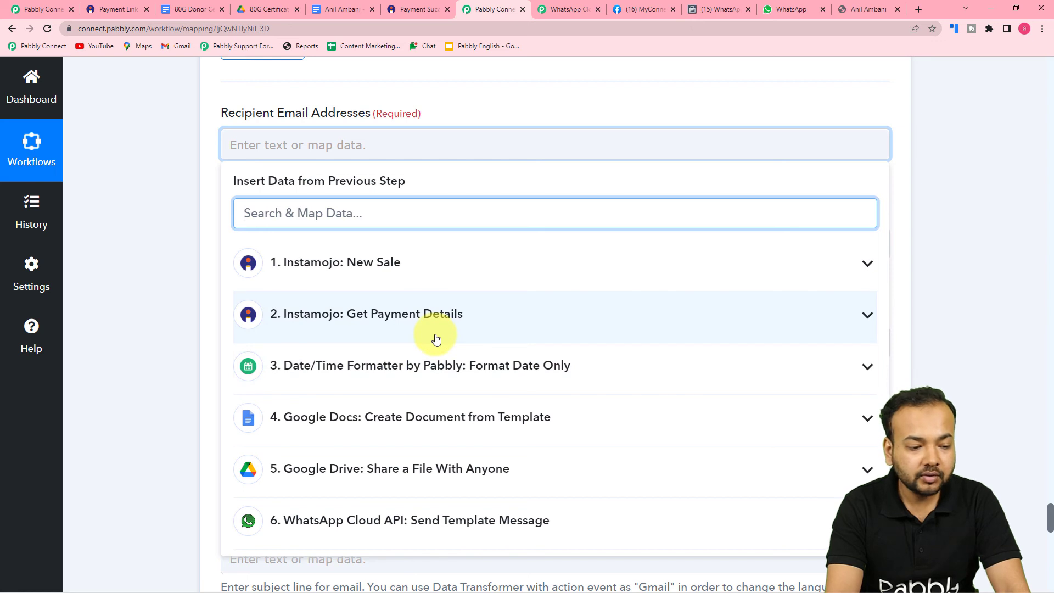
{"action": "left_click", "coordinate": [349, 318]}
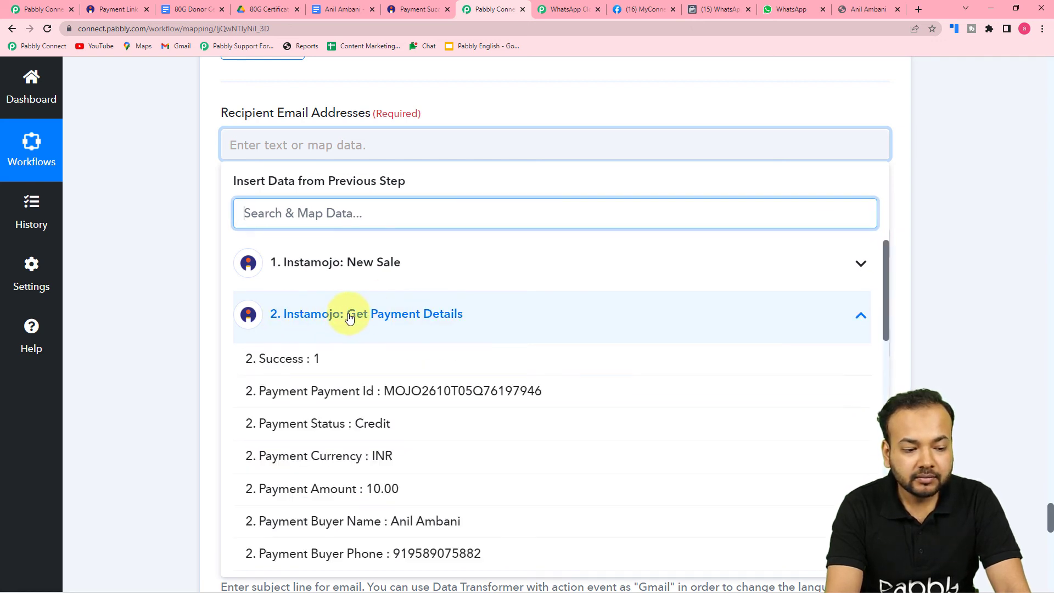
{"action": "scroll", "coordinate": [360, 447], "scroll_direction": "down", "scroll_amount": 3}
{"action": "left_click", "coordinate": [359, 478]}
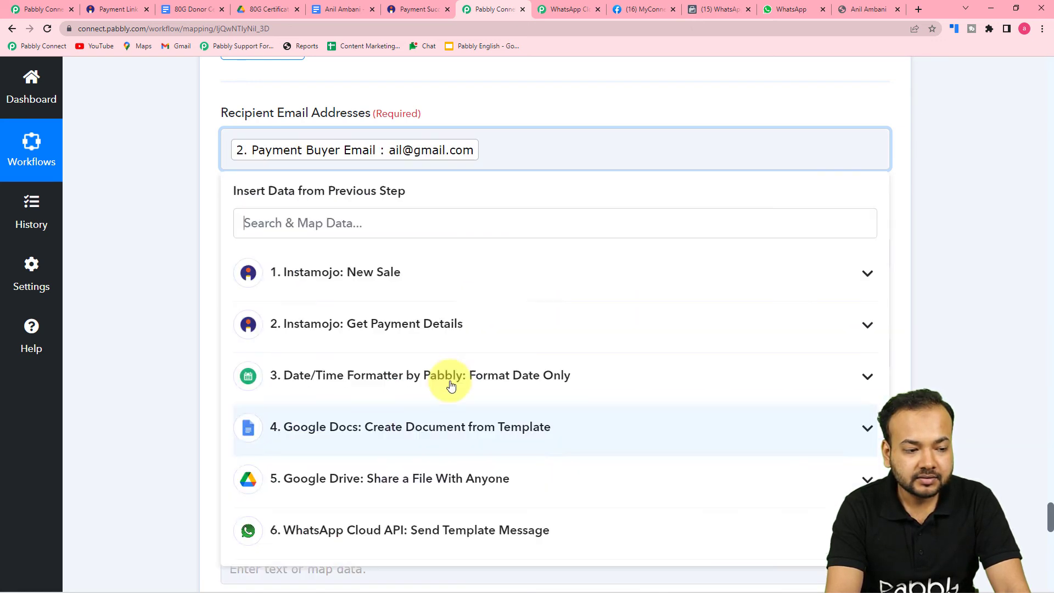
{"action": "left_click", "coordinate": [209, 235]}
{"action": "scroll", "coordinate": [237, 220], "scroll_direction": "down", "scroll_amount": 3}
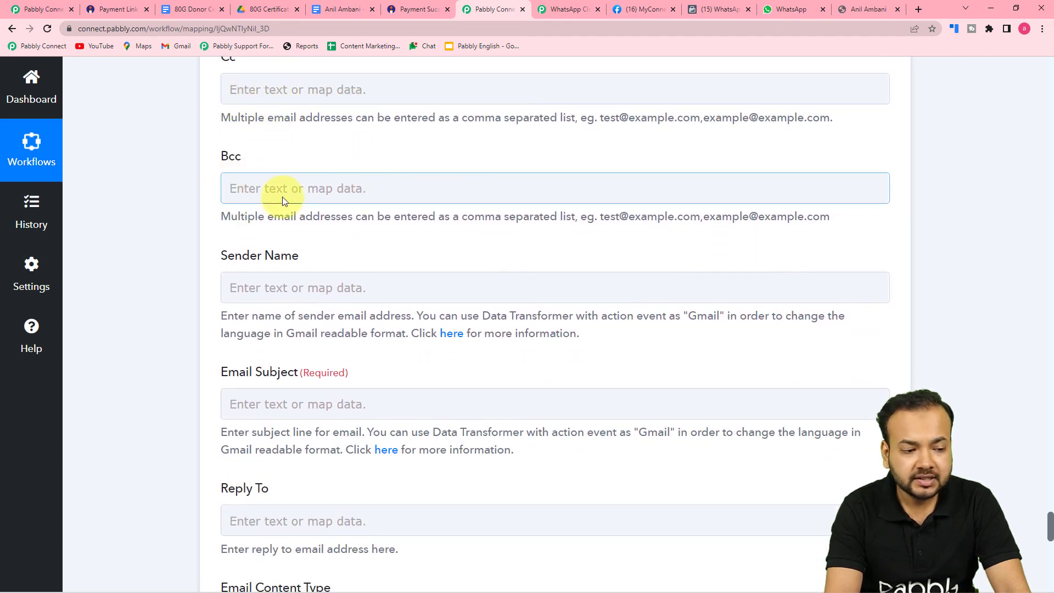
{"action": "scroll", "coordinate": [282, 199], "scroll_direction": "down", "scroll_amount": 1}
{"action": "scroll", "coordinate": [282, 196], "scroll_direction": "down", "scroll_amount": 1}
Enter sender name 'Team Pabbly' and subject 'Donation Certificate 80G'
{"action": "left_click", "coordinate": [391, 184]}
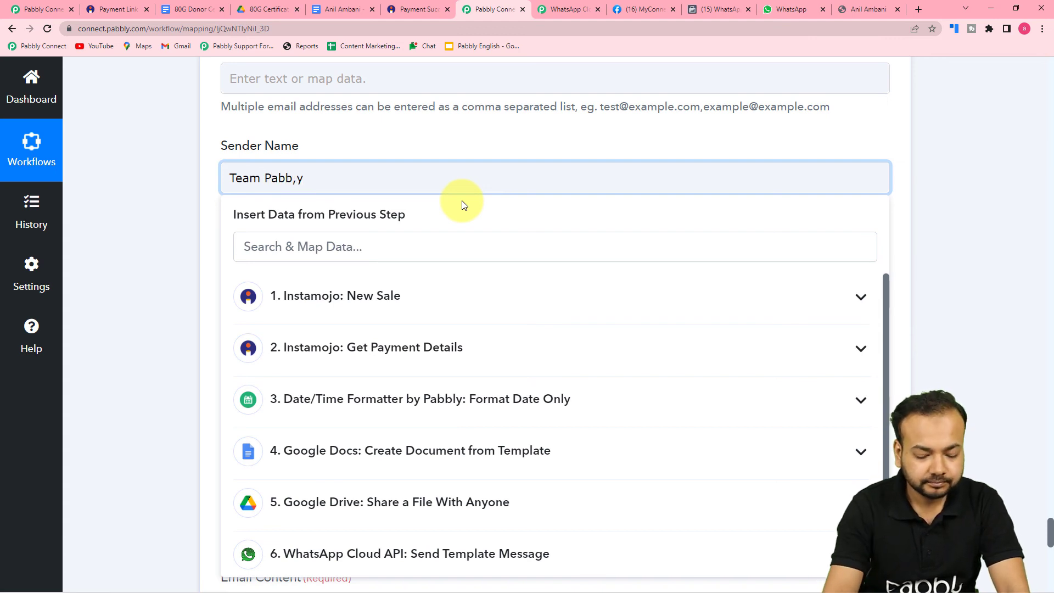
{"action": "left_click", "coordinate": [148, 237]}
{"action": "scroll", "coordinate": [154, 263], "scroll_direction": "down", "scroll_amount": 2}
{"action": "left_click", "coordinate": [308, 184]}
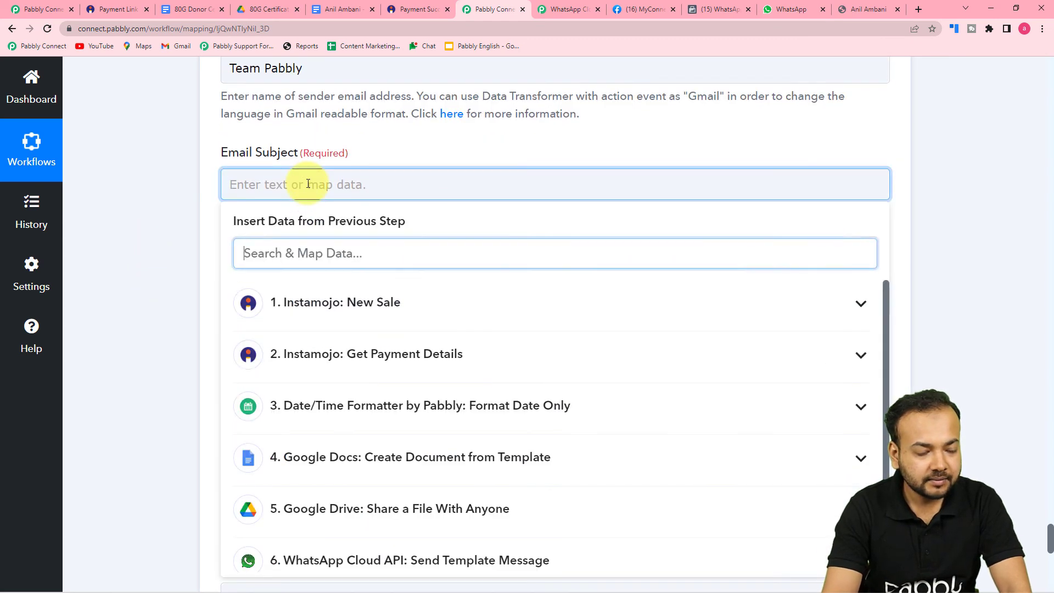
{"action": "left_click", "coordinate": [308, 183]}
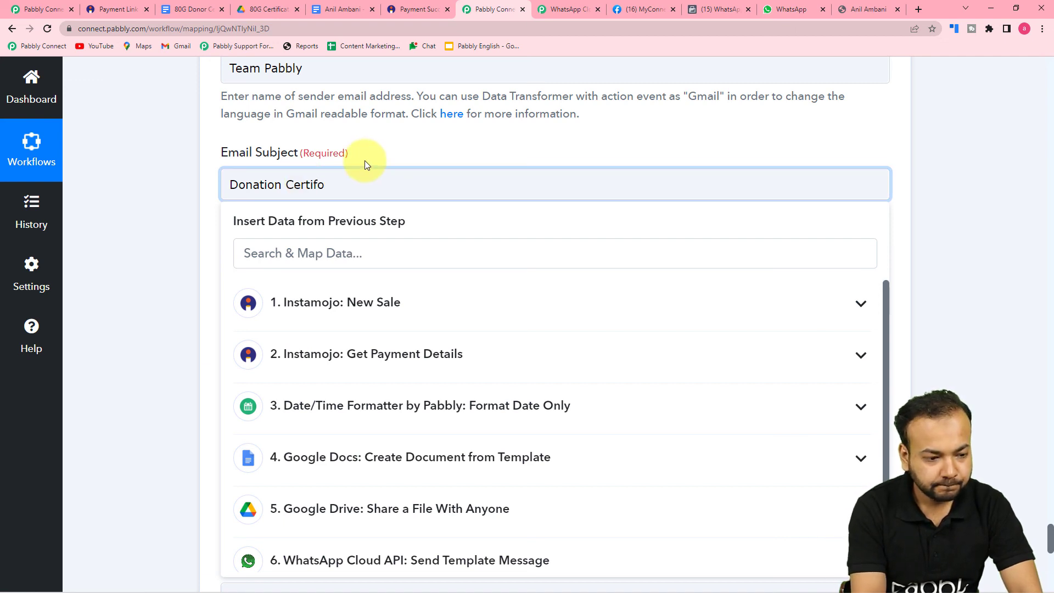
{"action": "type", "text": "icate 80G"}
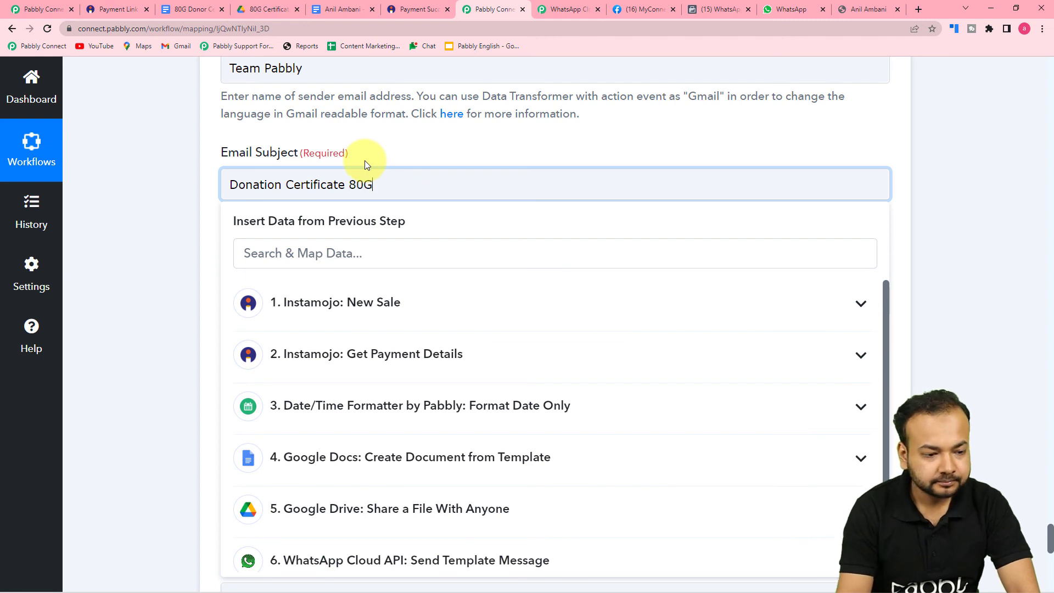
{"action": "left_click", "coordinate": [160, 209]}
{"action": "scroll", "coordinate": [157, 219], "scroll_direction": "down", "scroll_amount": 2}
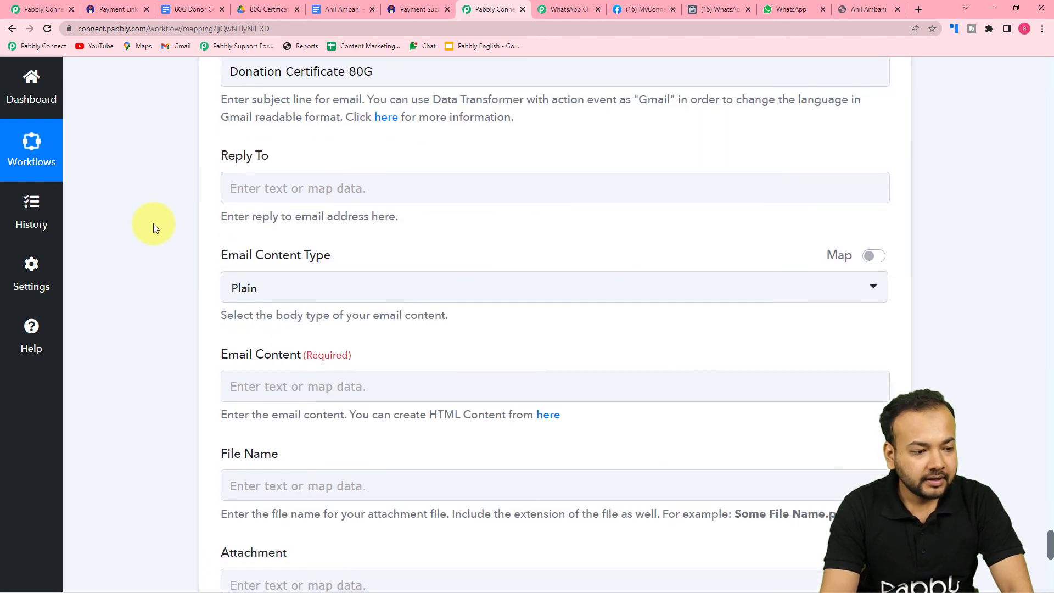
Keep the Email Content Type as Plain and review the Email Content field
{"action": "scroll", "coordinate": [154, 223], "scroll_direction": "down", "scroll_amount": 3}
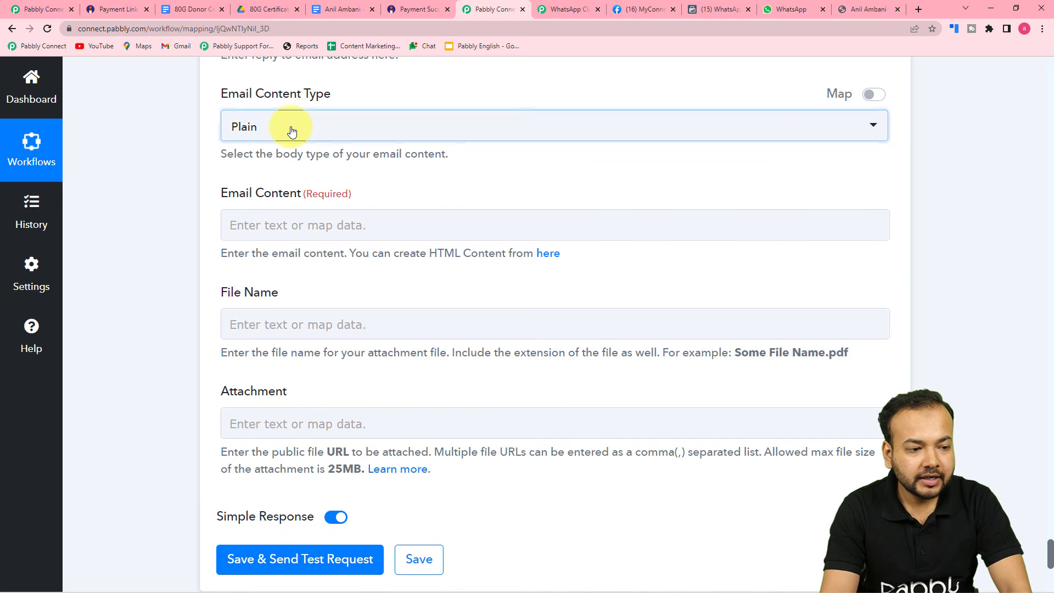
{"action": "left_click", "coordinate": [291, 132]}
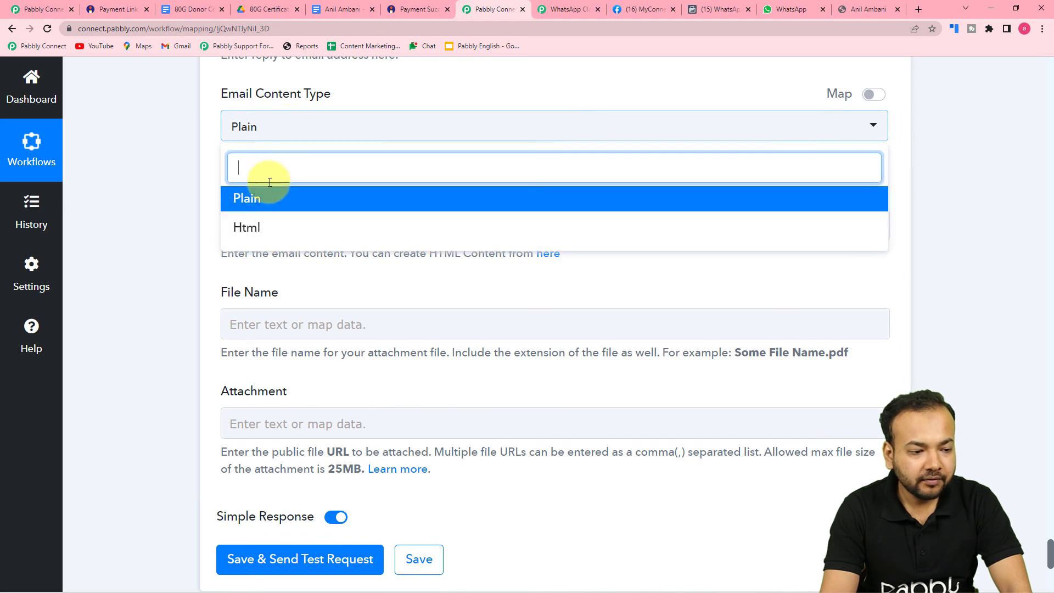
{"action": "left_click", "coordinate": [226, 199]}
{"action": "scroll", "coordinate": [264, 184], "scroll_direction": "down", "scroll_amount": 1}
{"action": "left_click", "coordinate": [333, 173]}
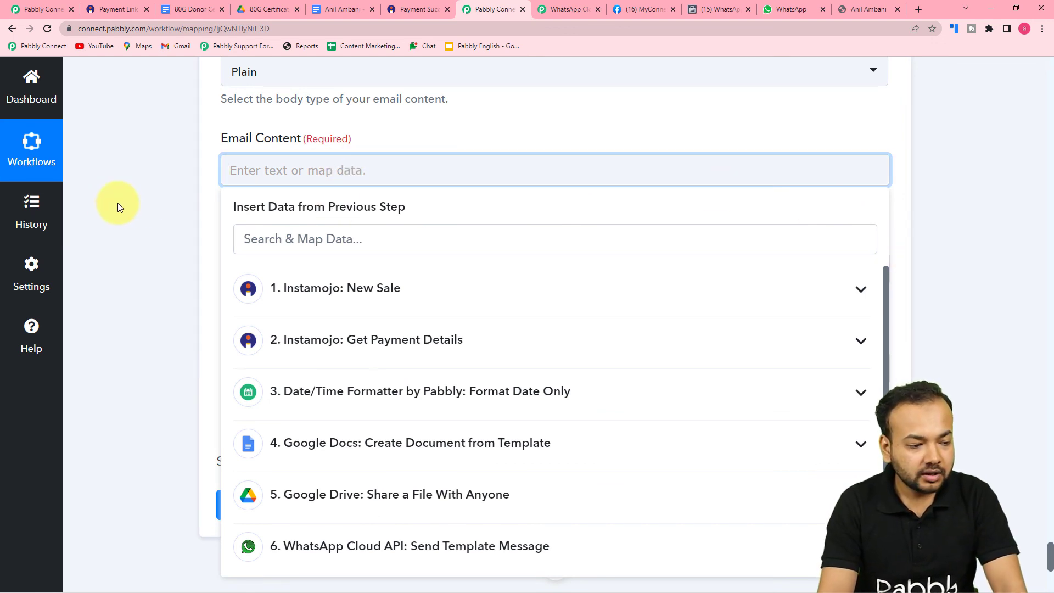
{"action": "left_click", "coordinate": [148, 206]}
{"action": "scroll", "coordinate": [149, 209], "scroll_direction": "down", "scroll_amount": 2}
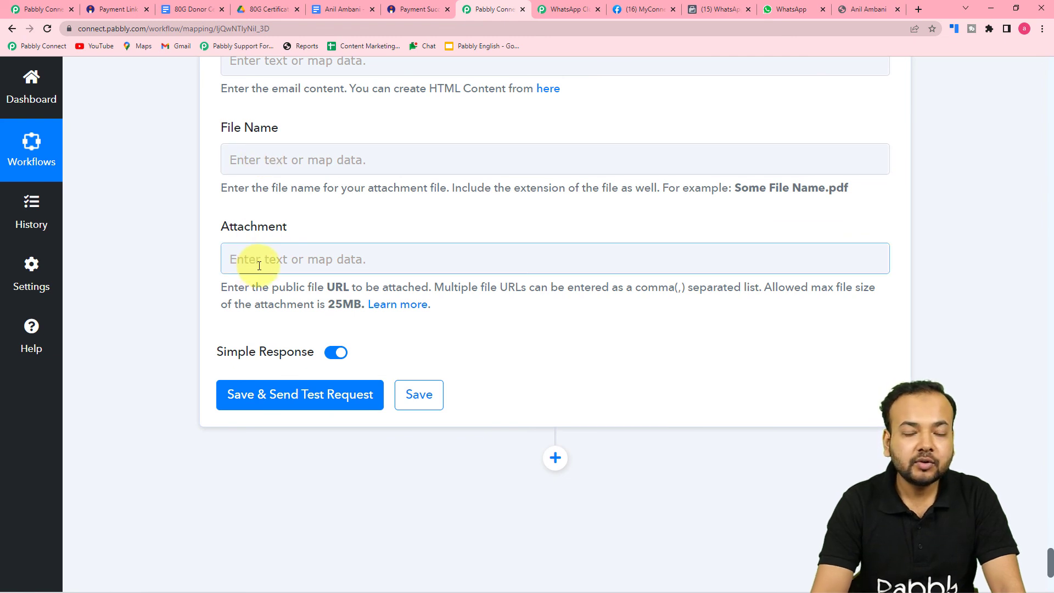
Map the attachment File Name to the Google Drive step's Res2 Name
{"action": "left_click", "coordinate": [297, 161]}
{"action": "scroll", "coordinate": [278, 408], "scroll_direction": "down", "scroll_amount": 3}
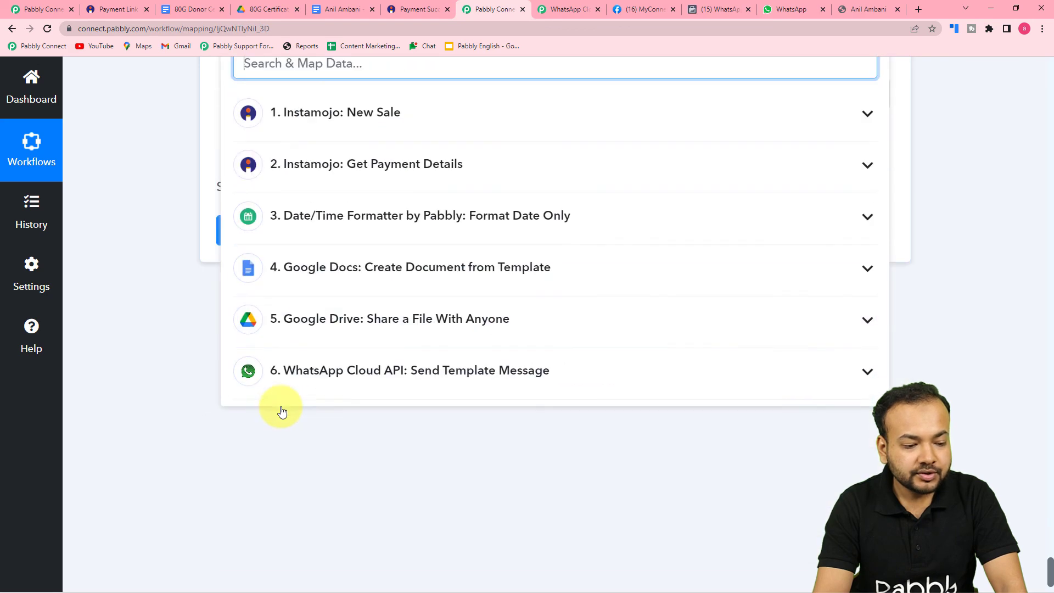
{"action": "left_click", "coordinate": [313, 328]}
{"action": "scroll", "coordinate": [297, 439], "scroll_direction": "down", "scroll_amount": 2}
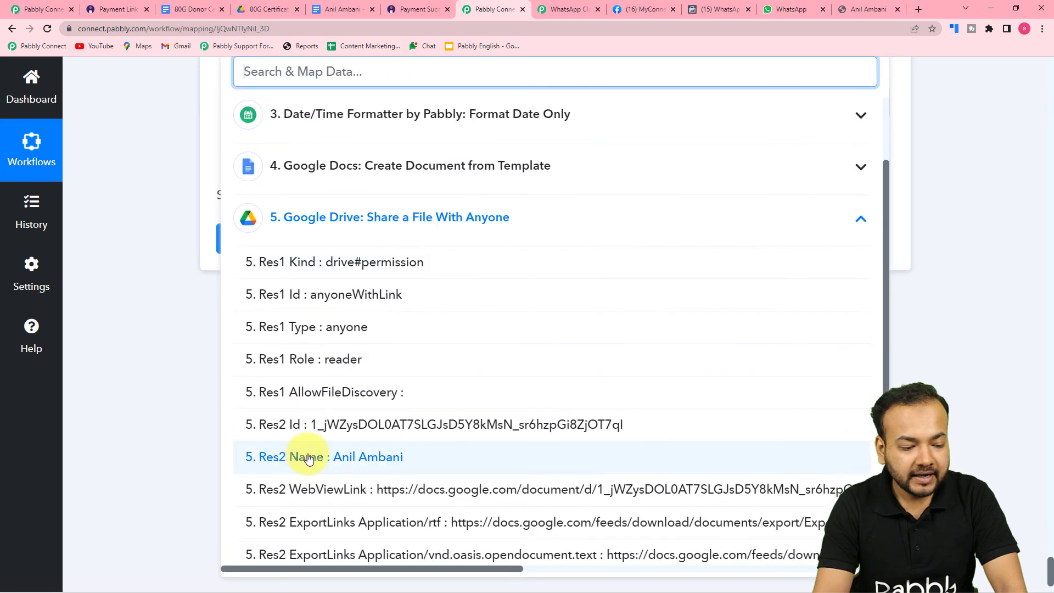
{"action": "left_click", "coordinate": [309, 458]}
{"action": "left_click", "coordinate": [166, 328]}
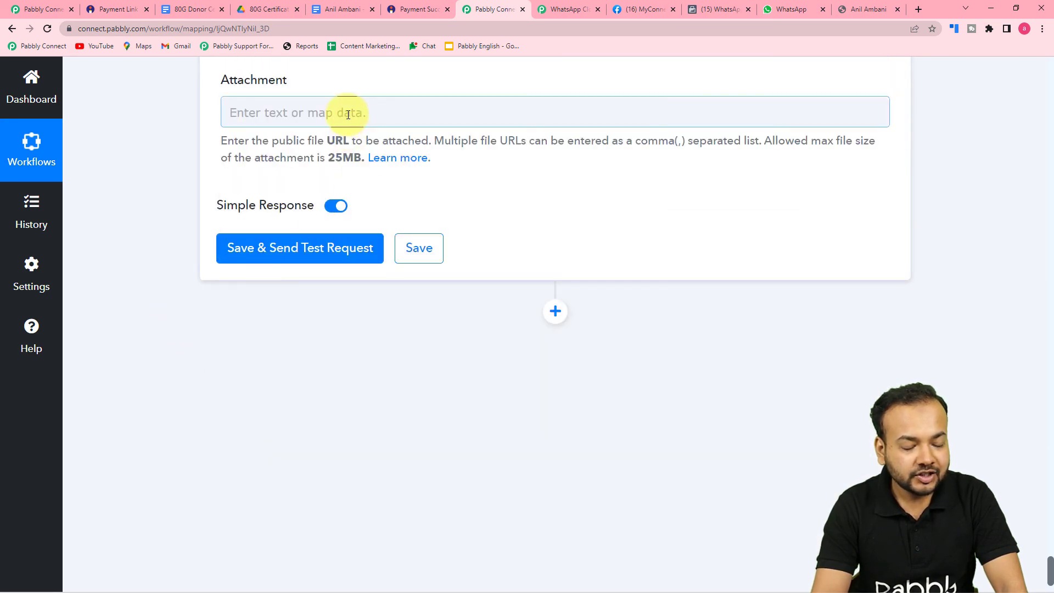
Map the Attachment to the Google Drive step's Res2 ExportLinks Application/pdf
{"action": "left_click", "coordinate": [348, 115]}
{"action": "left_click", "coordinate": [325, 436]}
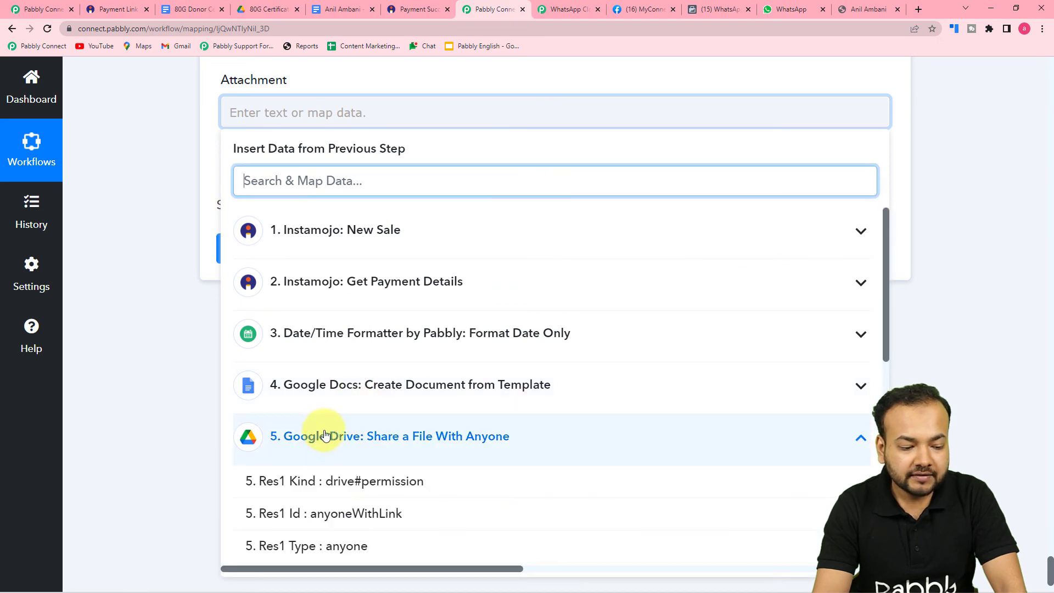
{"action": "scroll", "coordinate": [341, 494], "scroll_direction": "down", "scroll_amount": 4}
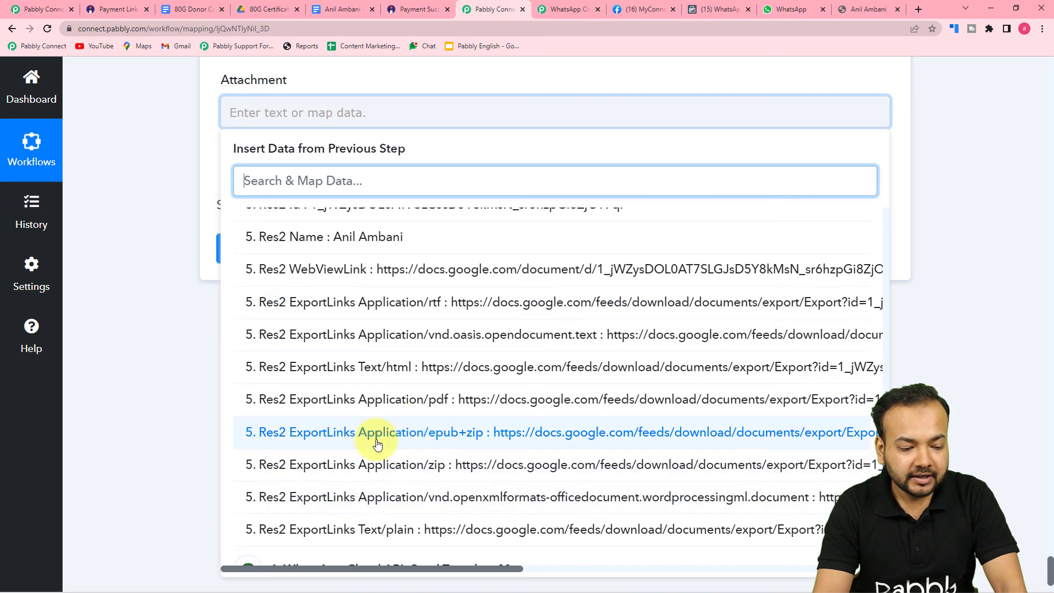
{"action": "left_click", "coordinate": [411, 413]}
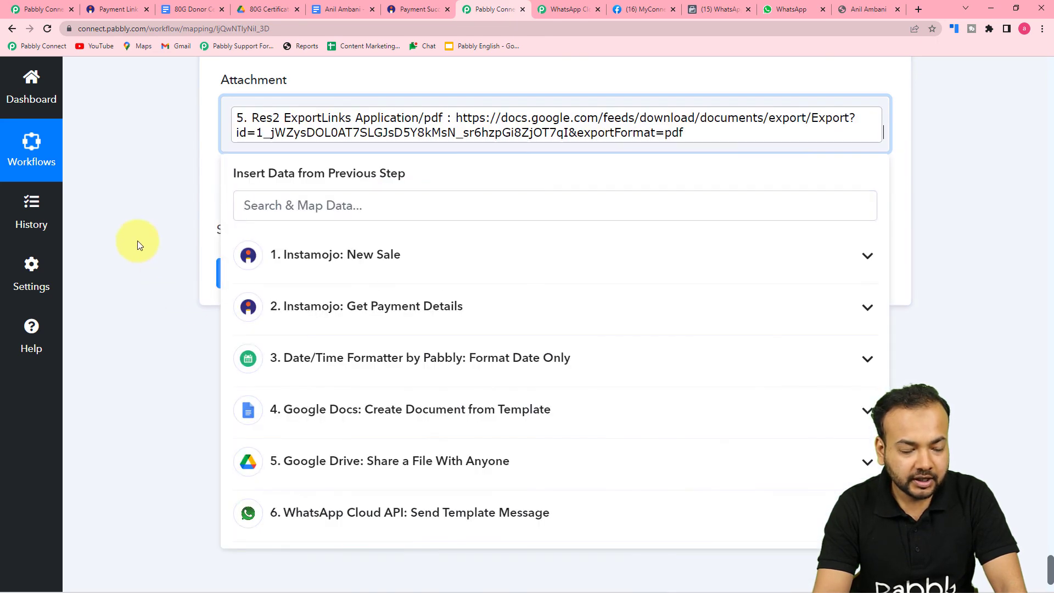
{"action": "left_click", "coordinate": [137, 241]}
{"action": "scroll", "coordinate": [163, 255], "scroll_direction": "up", "scroll_amount": 2}
{"action": "scroll", "coordinate": [164, 255], "scroll_direction": "up", "scroll_amount": 1}
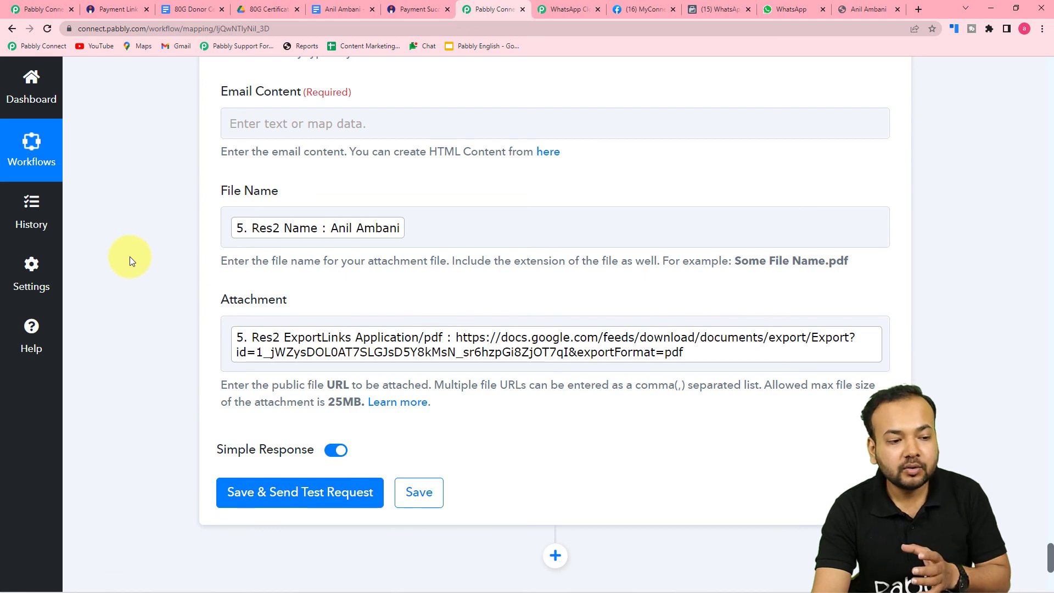
{"action": "scroll", "coordinate": [129, 256], "scroll_direction": "up", "scroll_amount": 4}
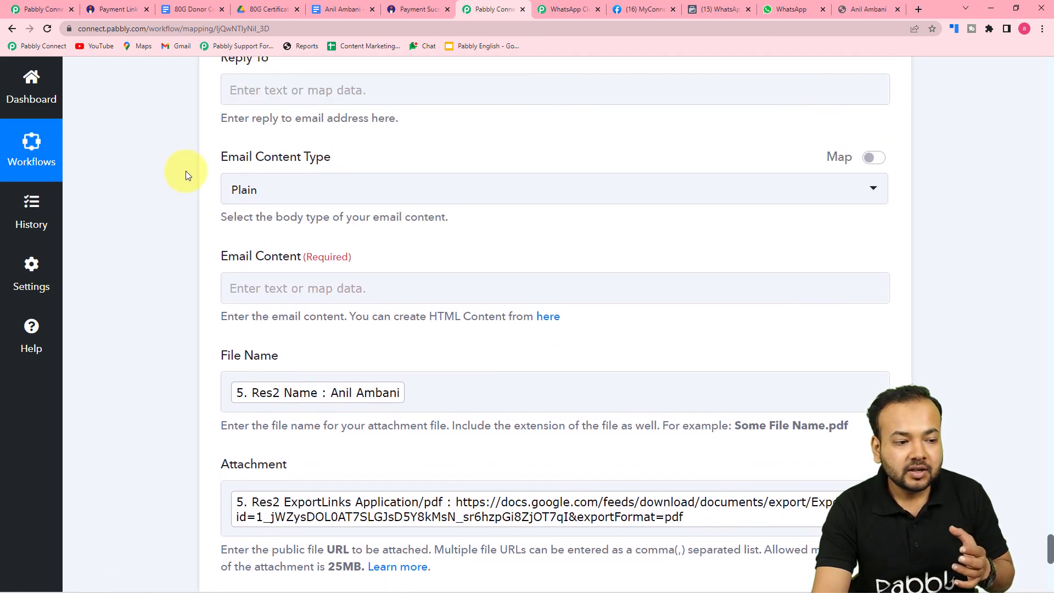
{"action": "scroll", "coordinate": [245, 146], "scroll_direction": "up", "scroll_amount": 6}
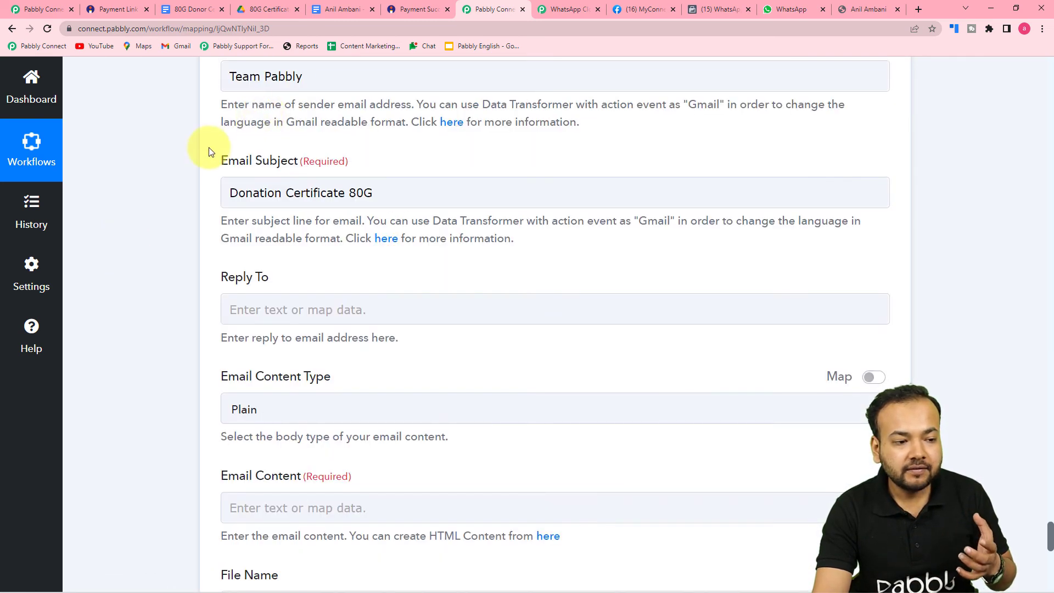
{"action": "scroll", "coordinate": [259, 153], "scroll_direction": "up", "scroll_amount": 3}
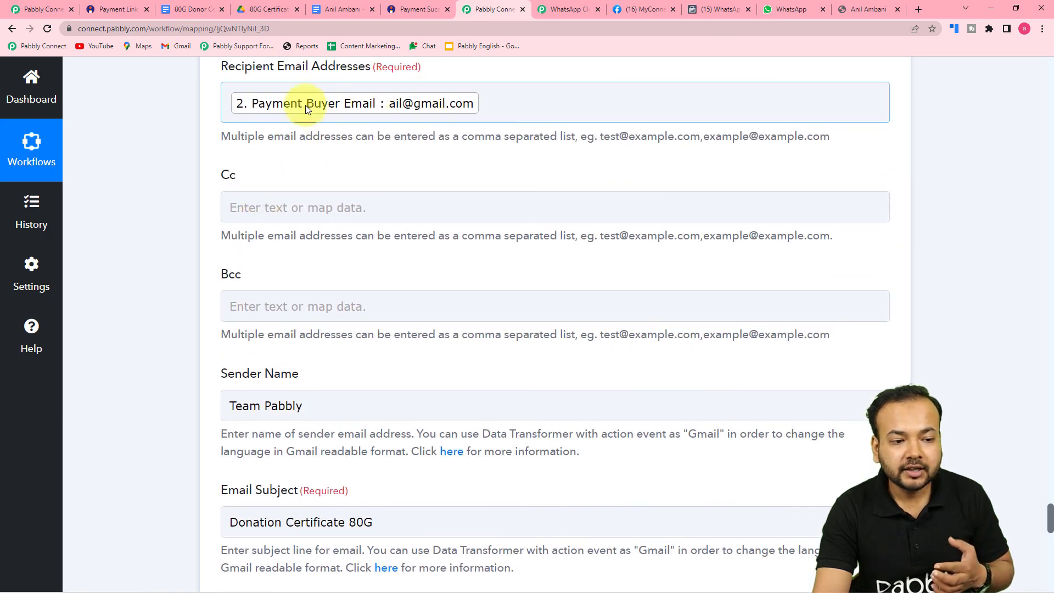
{"action": "scroll", "coordinate": [178, 201], "scroll_direction": "down", "scroll_amount": 9}
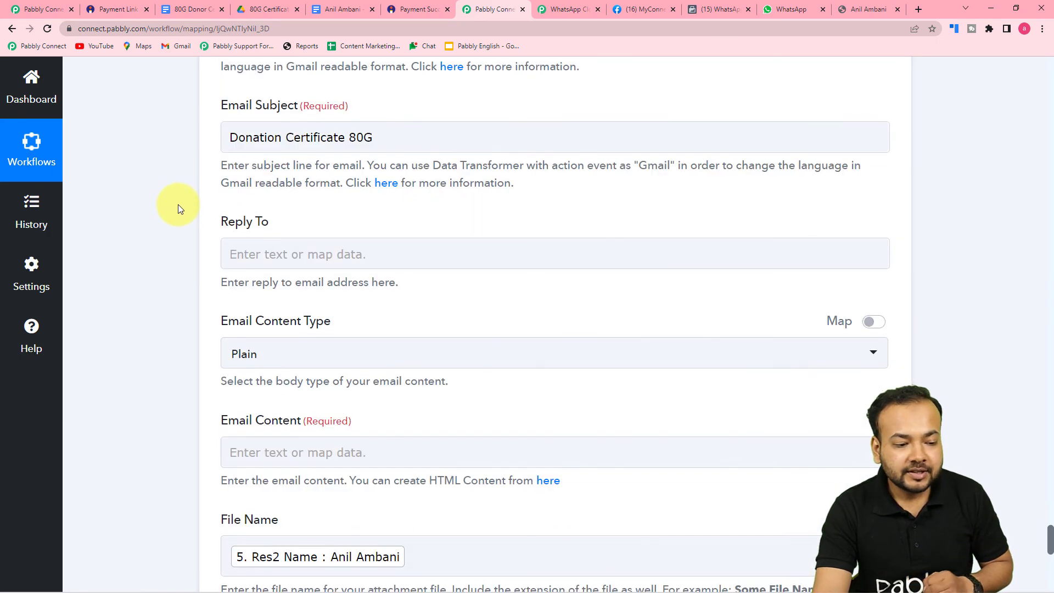
{"action": "scroll", "coordinate": [179, 216], "scroll_direction": "down", "scroll_amount": 10}
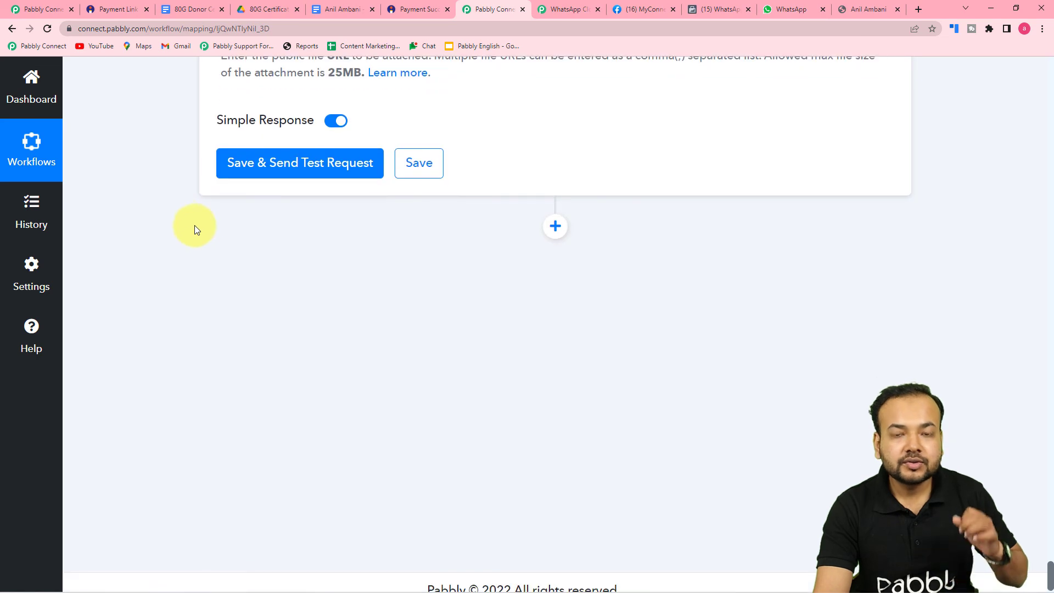
{"action": "left_click", "coordinate": [410, 172]}
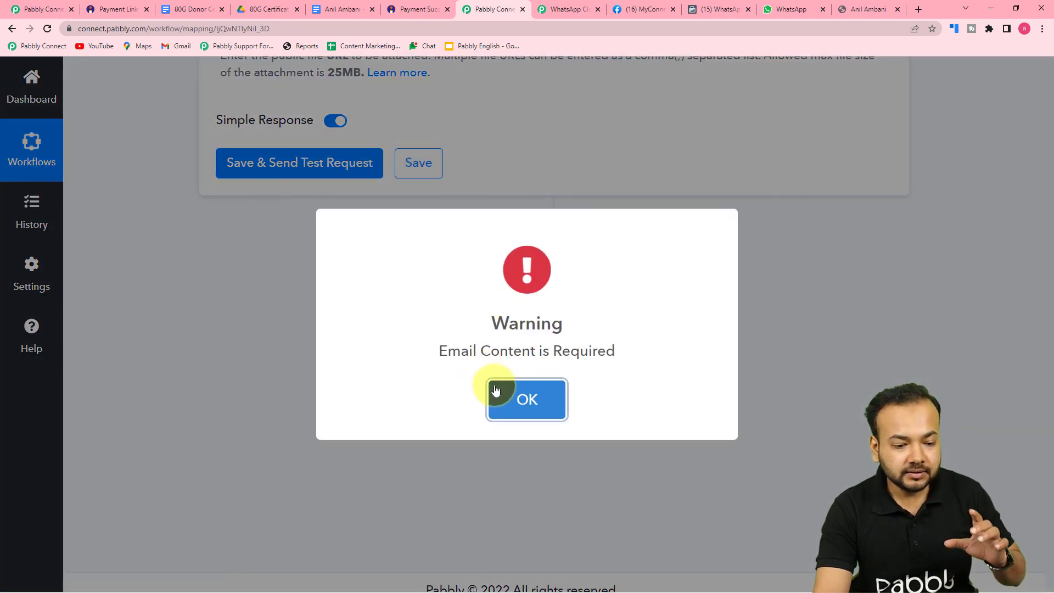
{"action": "left_click", "coordinate": [478, 385]}
{"action": "scroll", "coordinate": [221, 308], "scroll_direction": "up", "scroll_amount": 3}
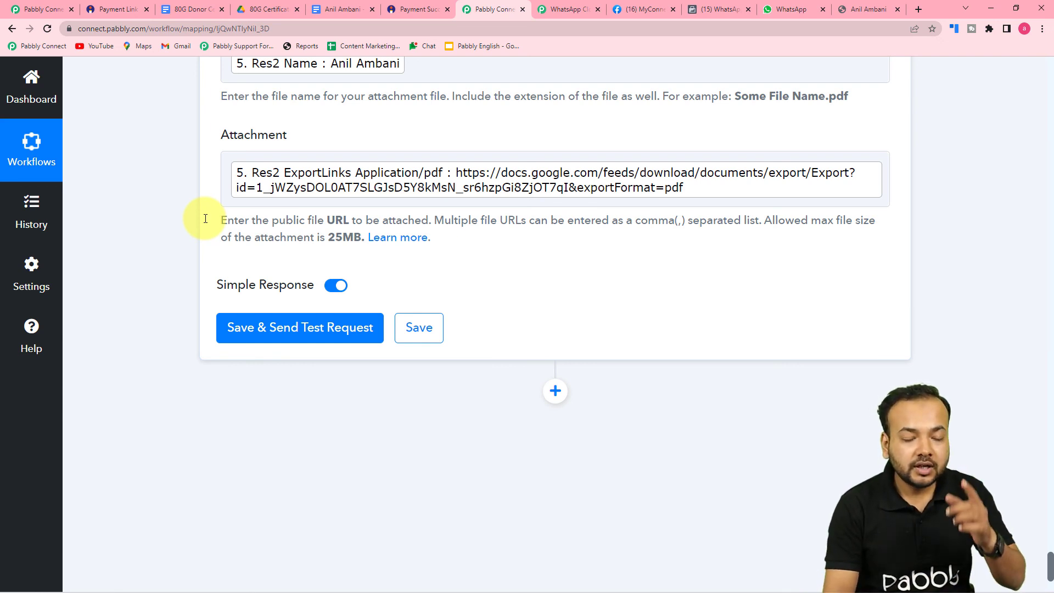
{"action": "left_click", "coordinate": [555, 390]}
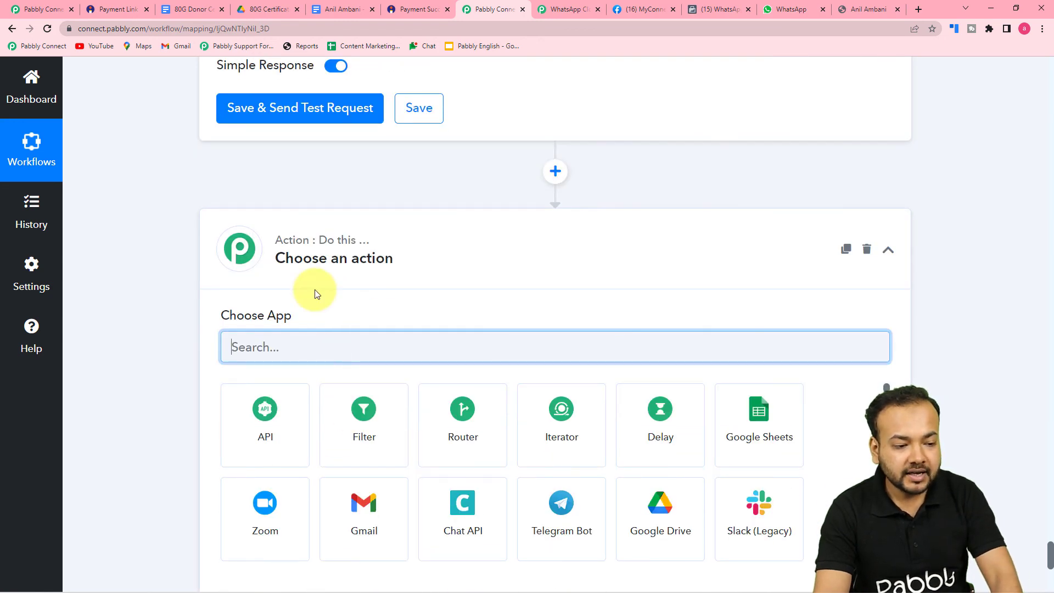
{"action": "type", "text": "twilio"}
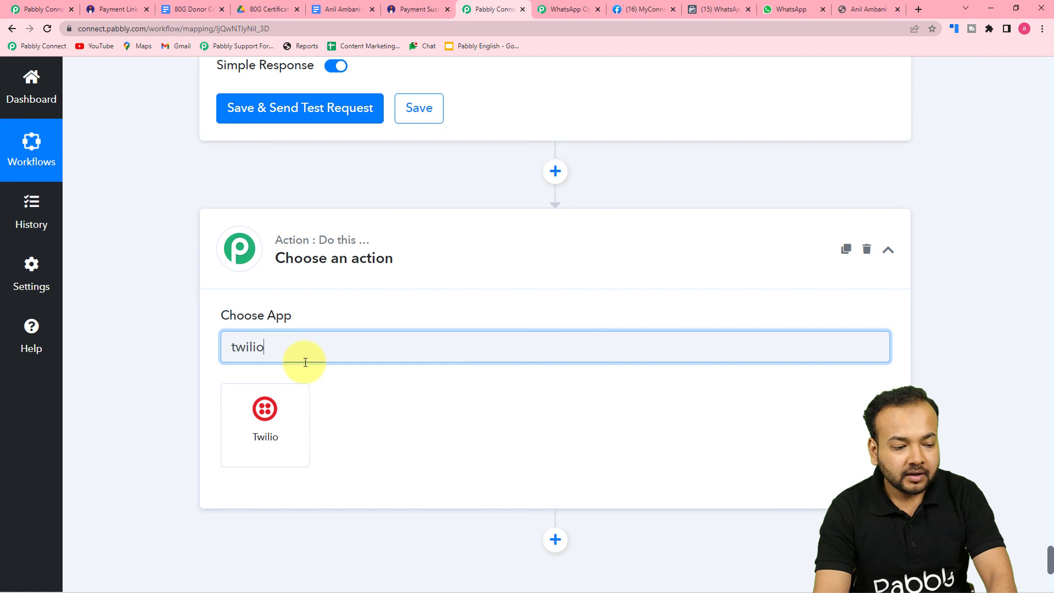
{"action": "left_click", "coordinate": [264, 416]}
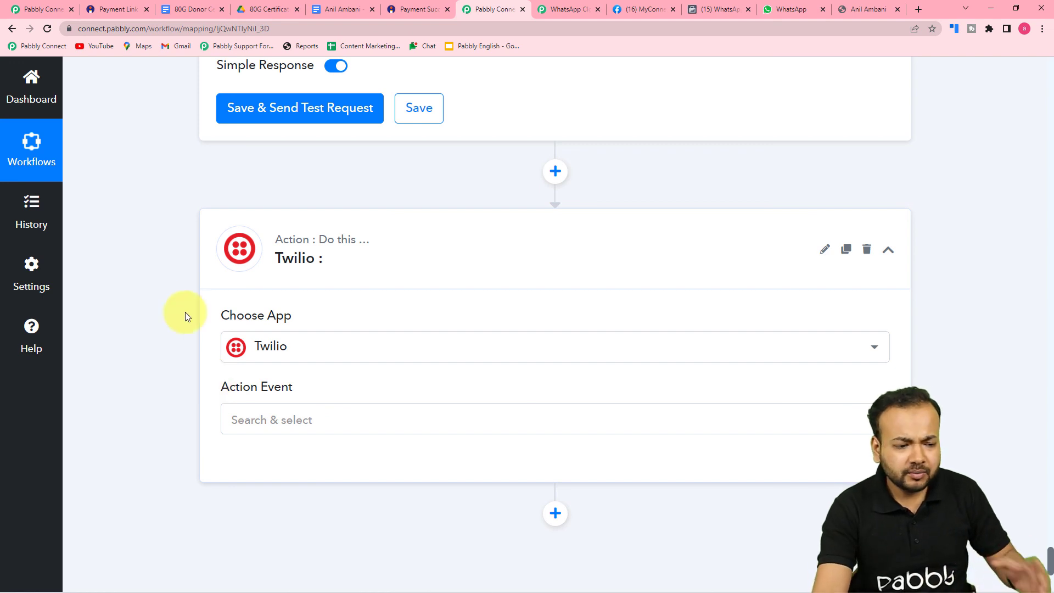
{"action": "left_click", "coordinate": [865, 249]}
{"action": "left_click", "coordinate": [510, 412]}
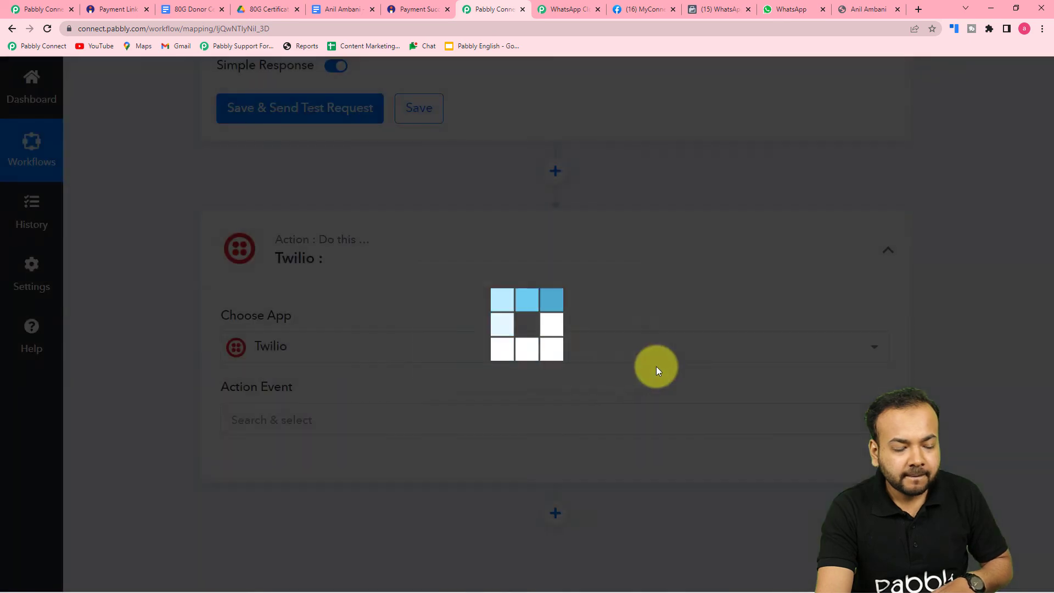
{"action": "left_click", "coordinate": [537, 409]}
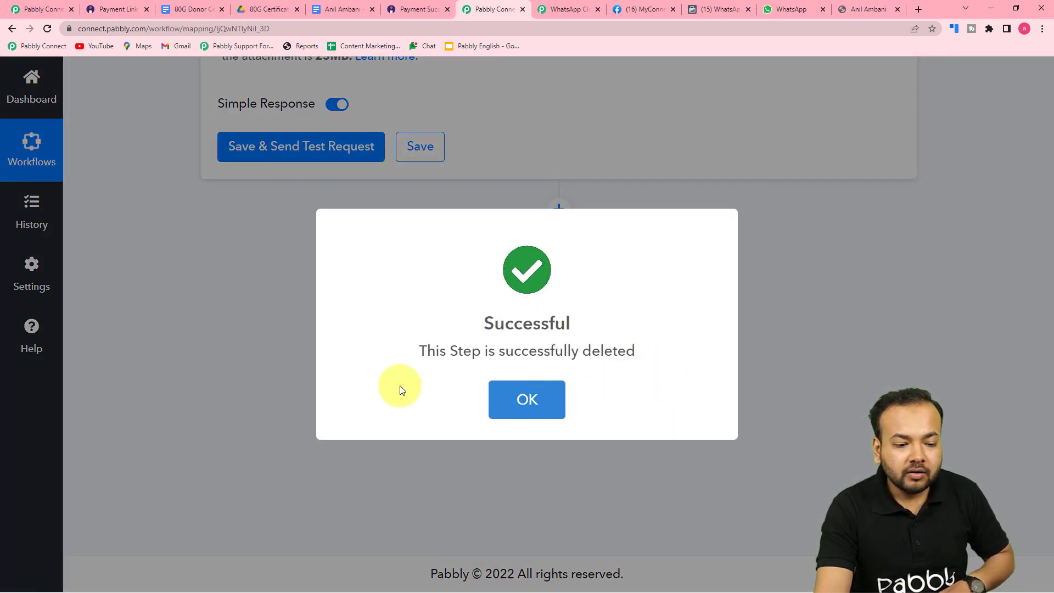